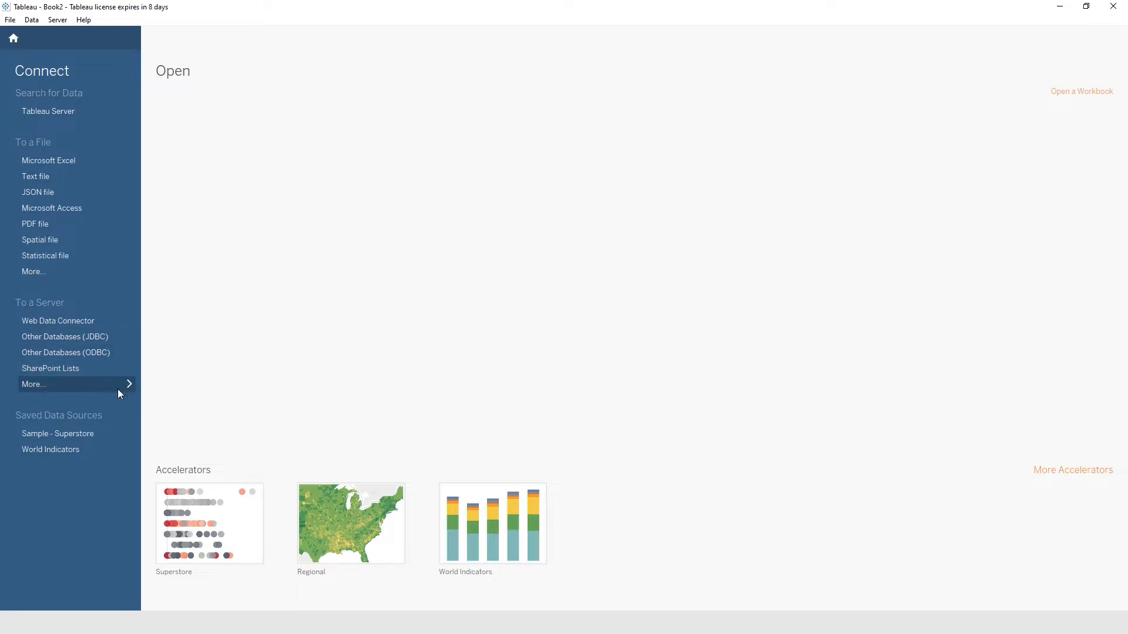
- Examine the full list of available server connectors, including the additional ones, and return to the start page
click(86, 387)
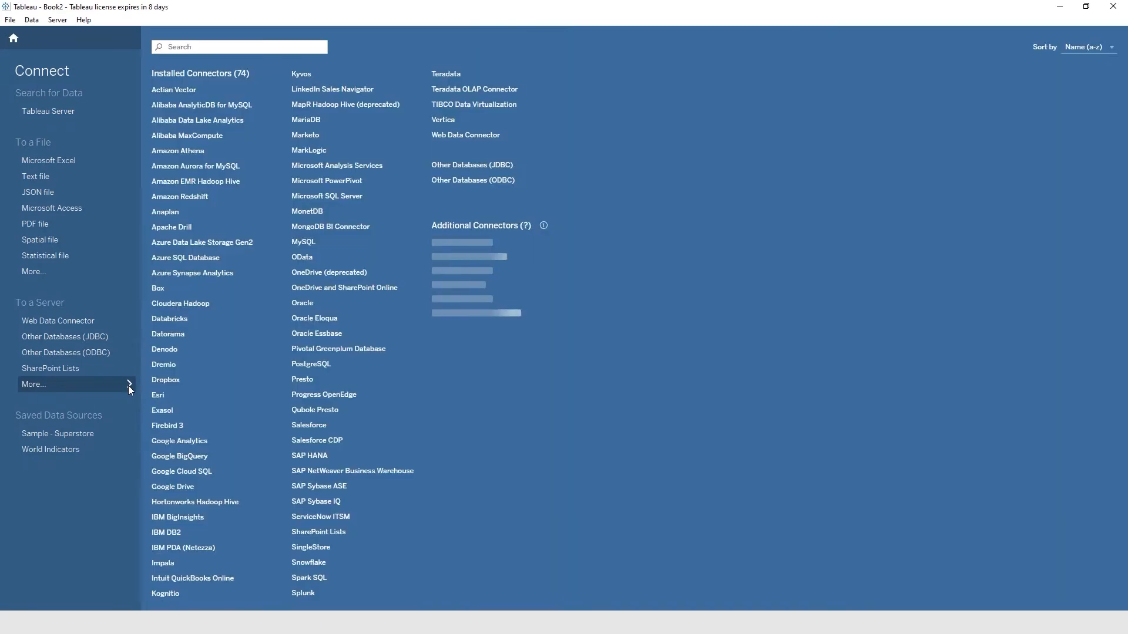
click(128, 385)
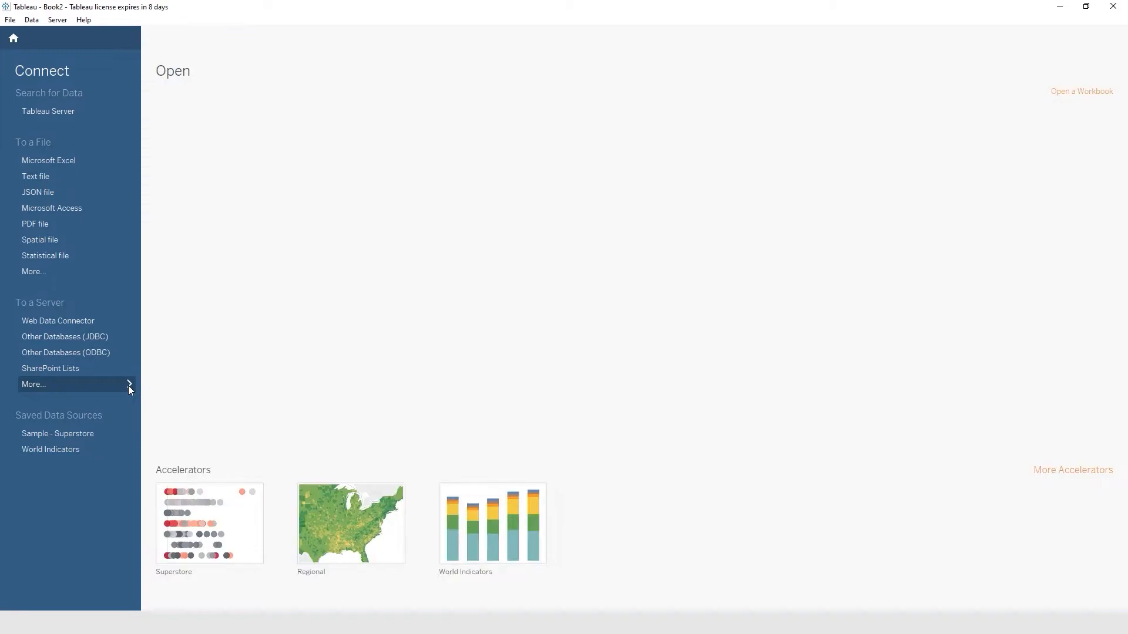
click(128, 385)
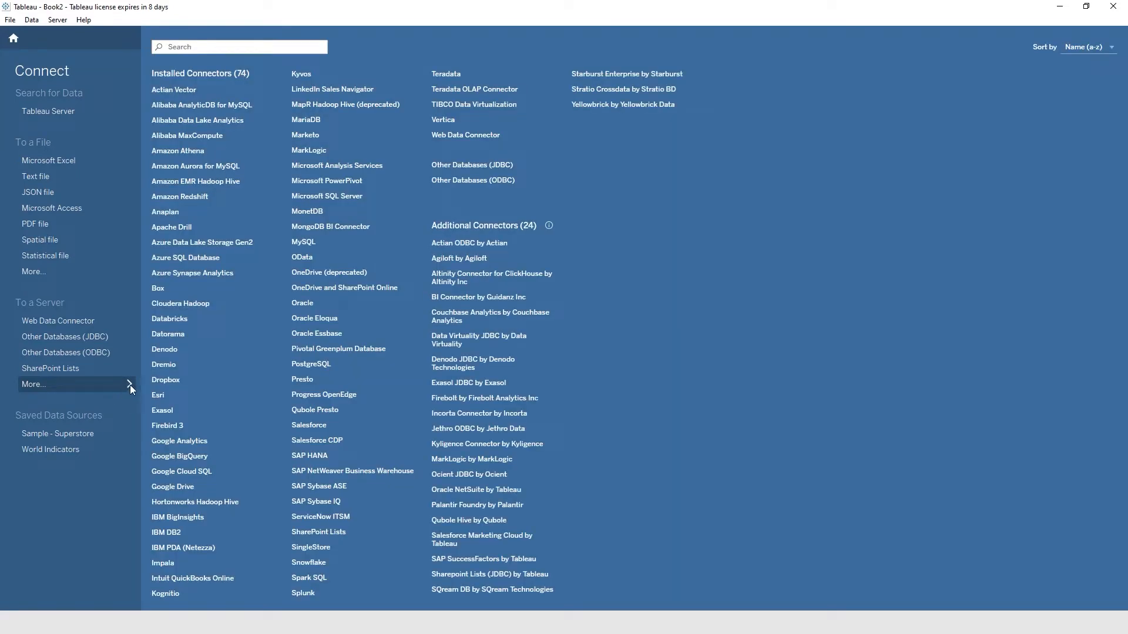
click(129, 385)
click(129, 385)
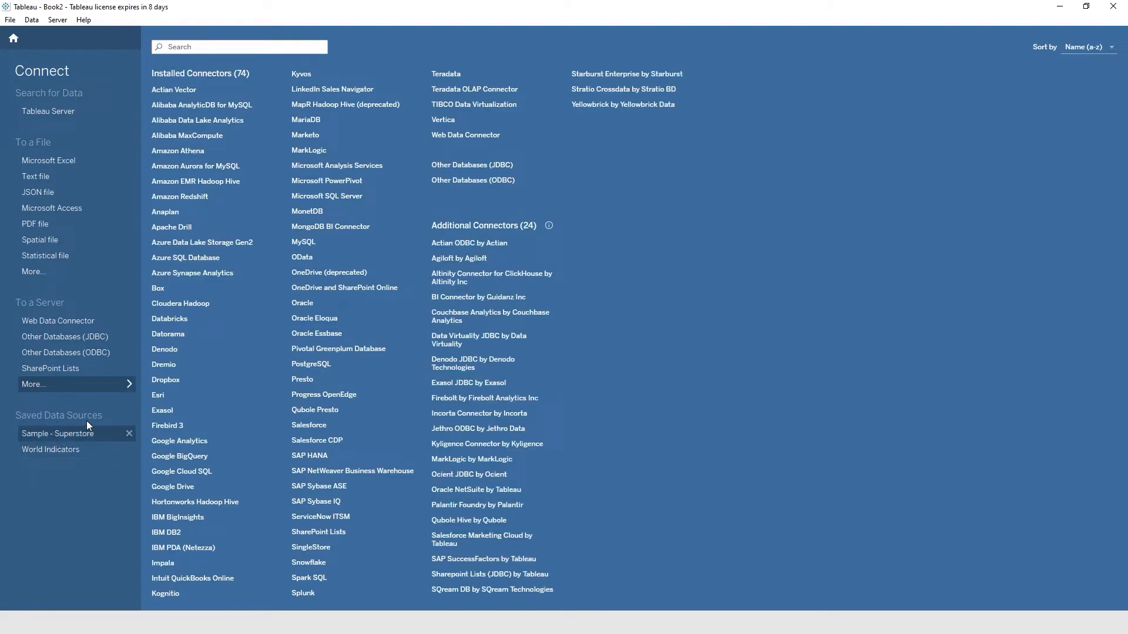
click(128, 383)
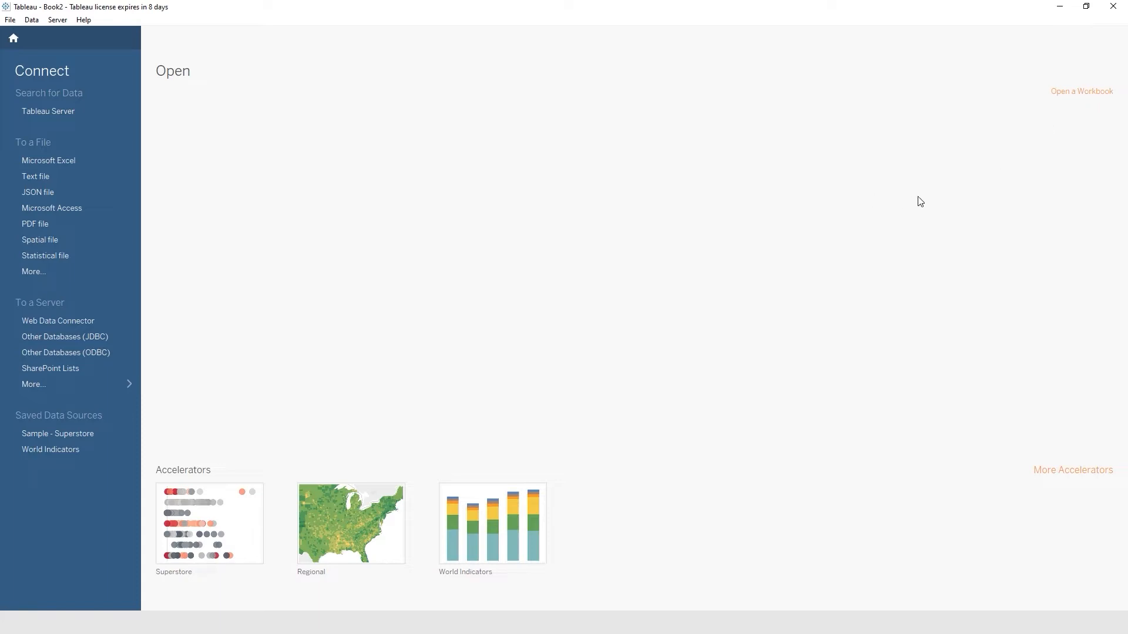
- Connect to the US Cities Population text file and look through the columns in its data preview
click(42, 176)
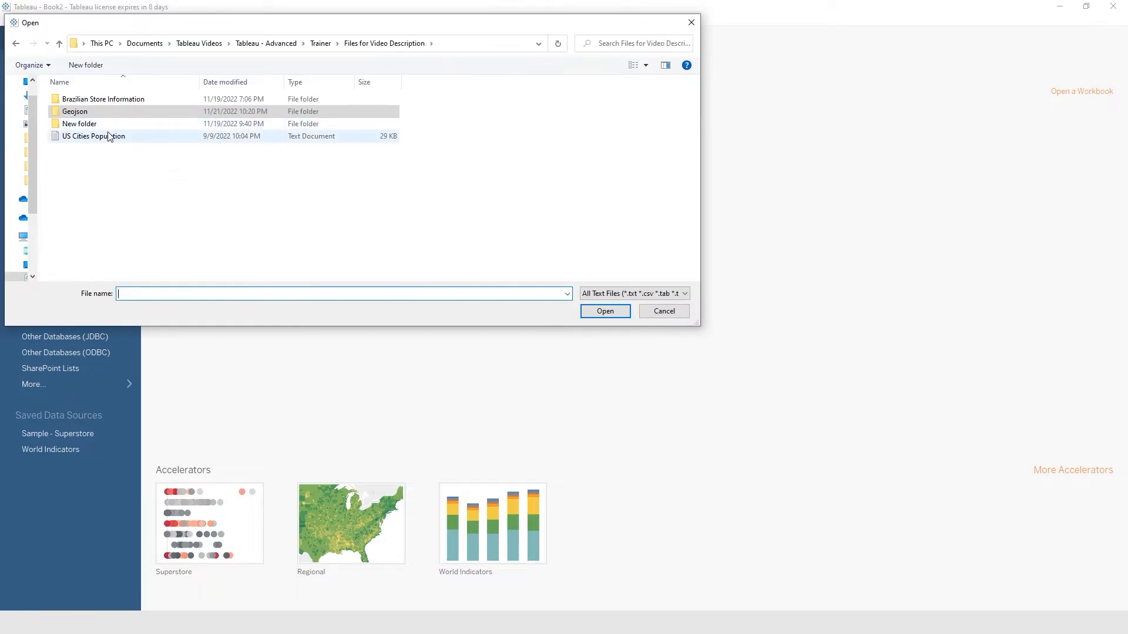
double_click(85, 136)
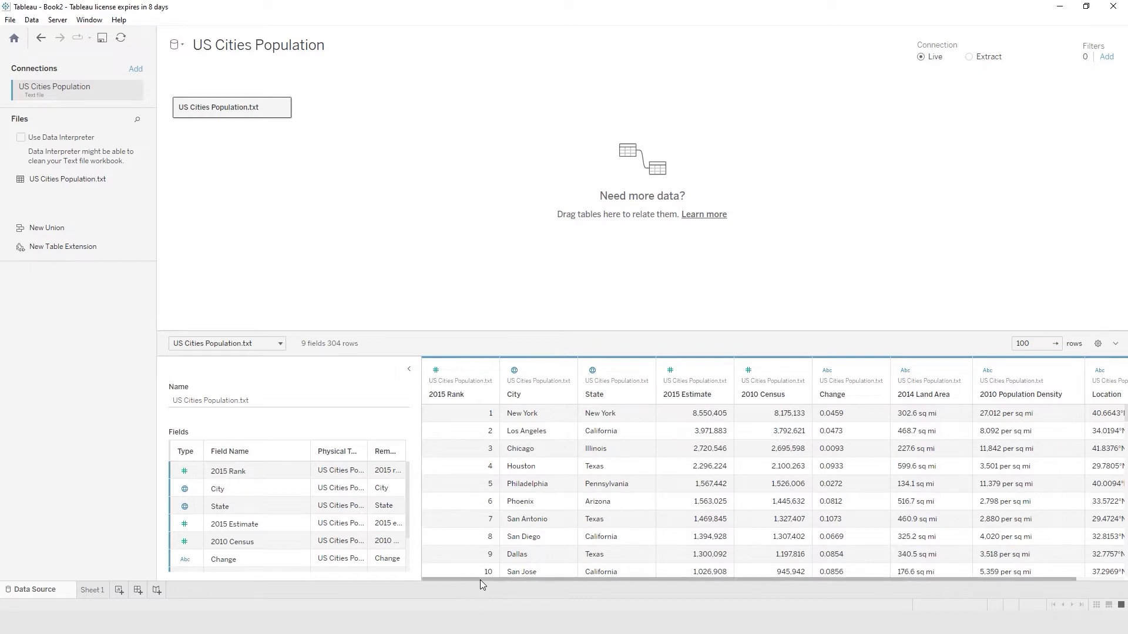
drag(481, 579, 624, 577)
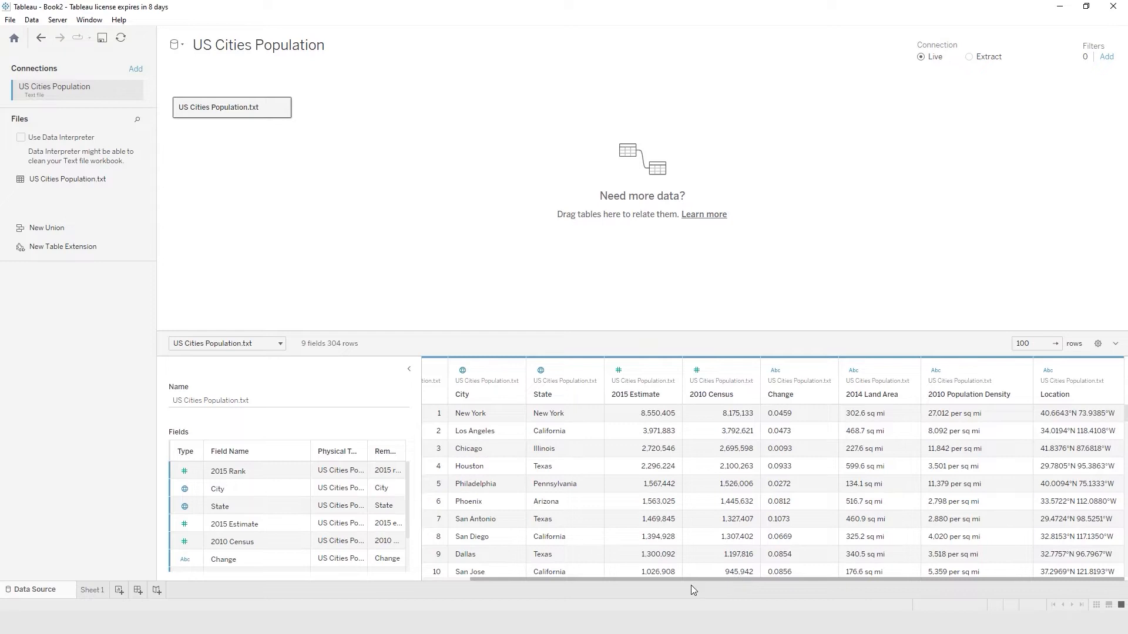
drag(558, 583, 495, 583)
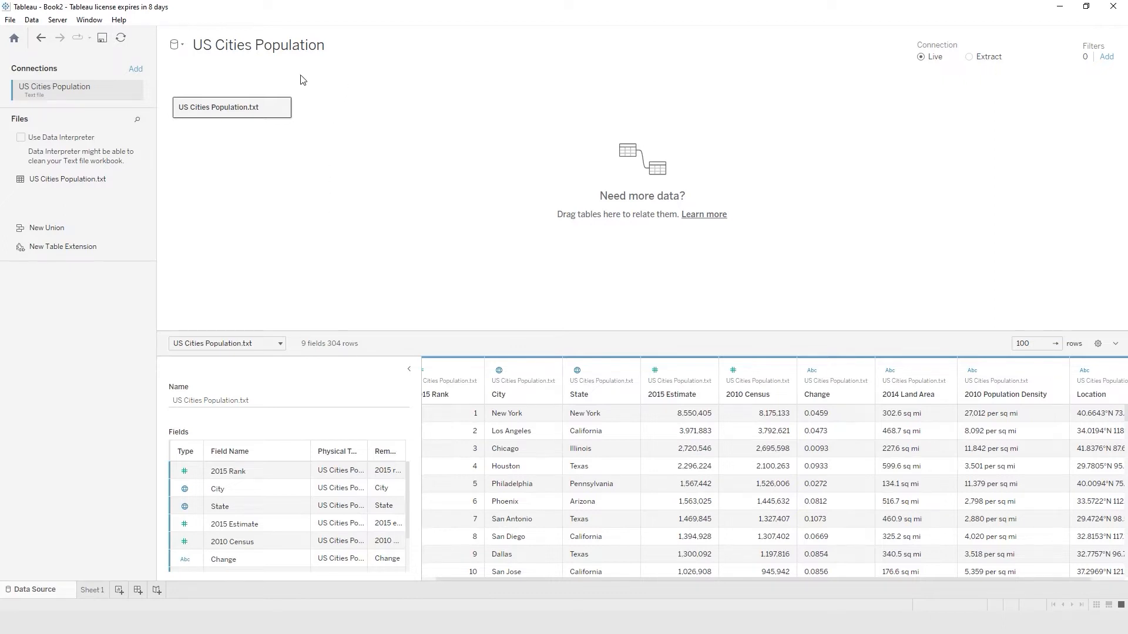
- Save the workbook as US Cities Population in the Workbooks folder of My Tableau Repository
click(104, 40)
click(106, 43)
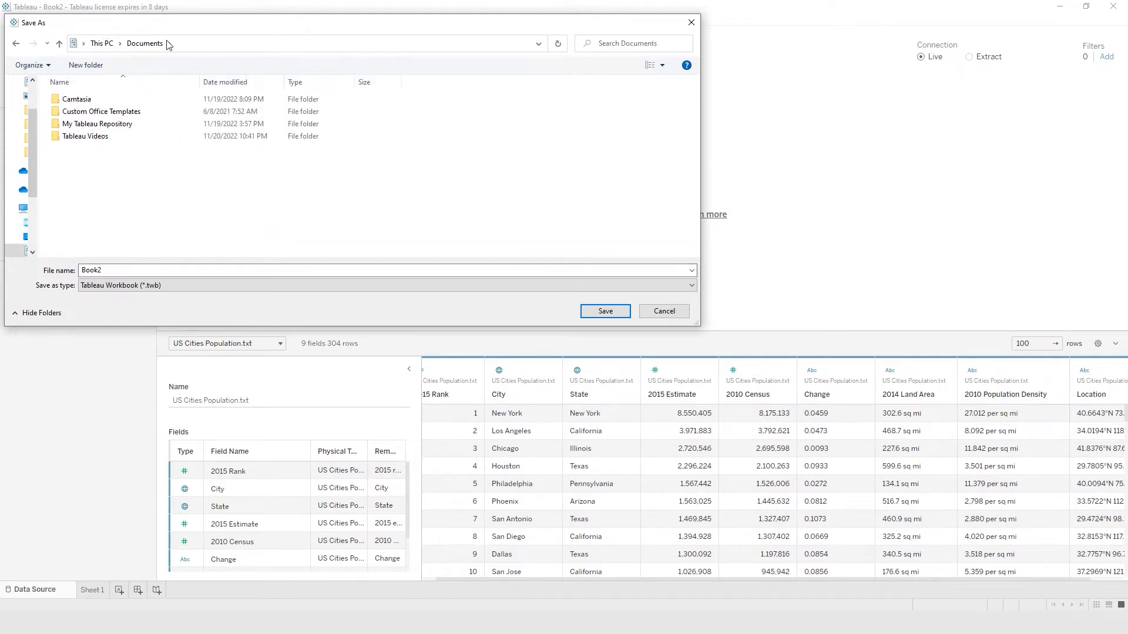
double_click(82, 124)
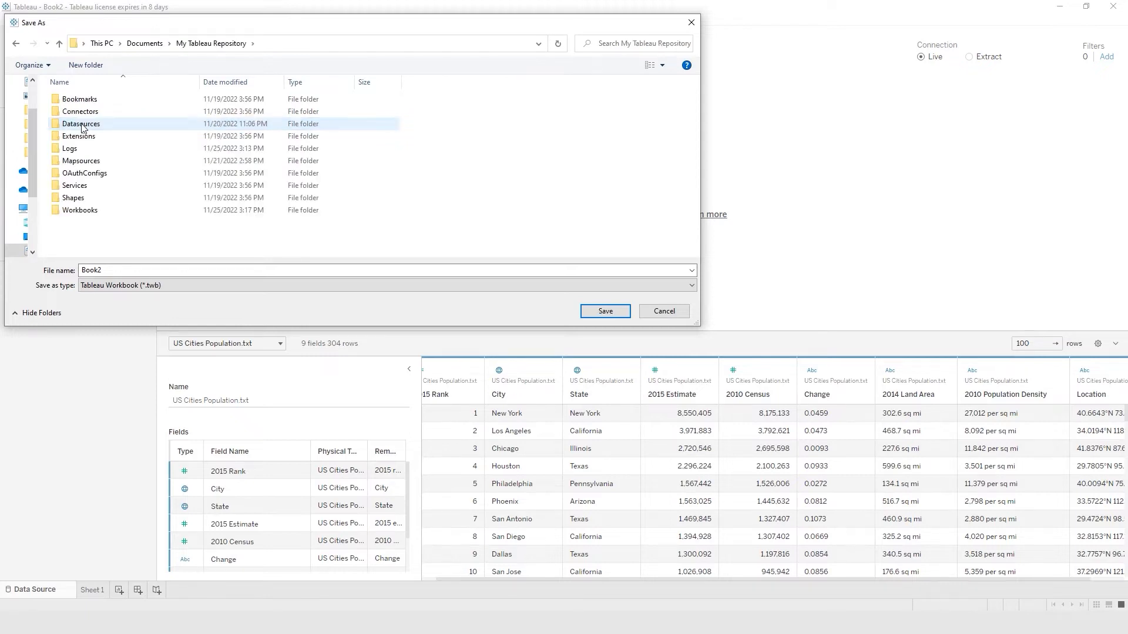
double_click(88, 217)
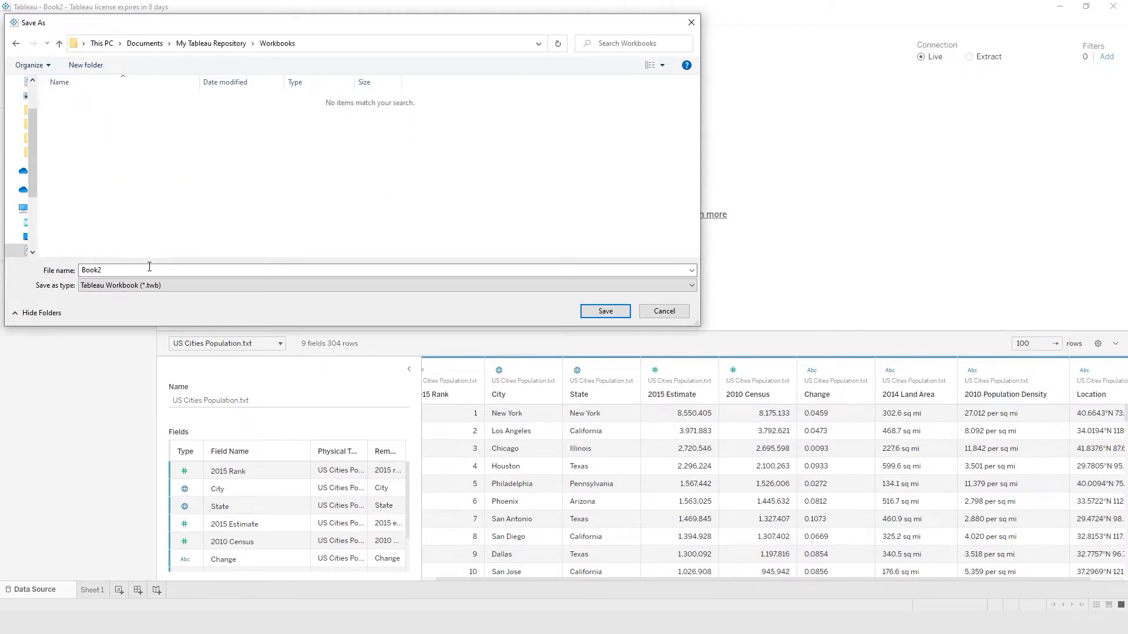
drag(103, 269, 72, 287)
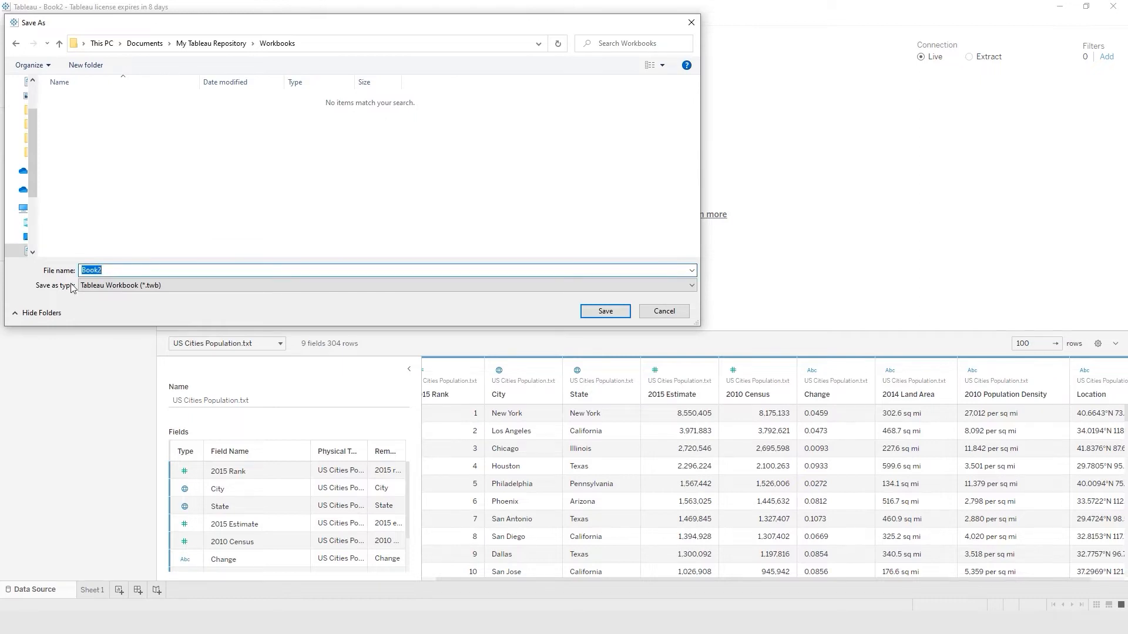
text(US Cities Population)
click(604, 314)
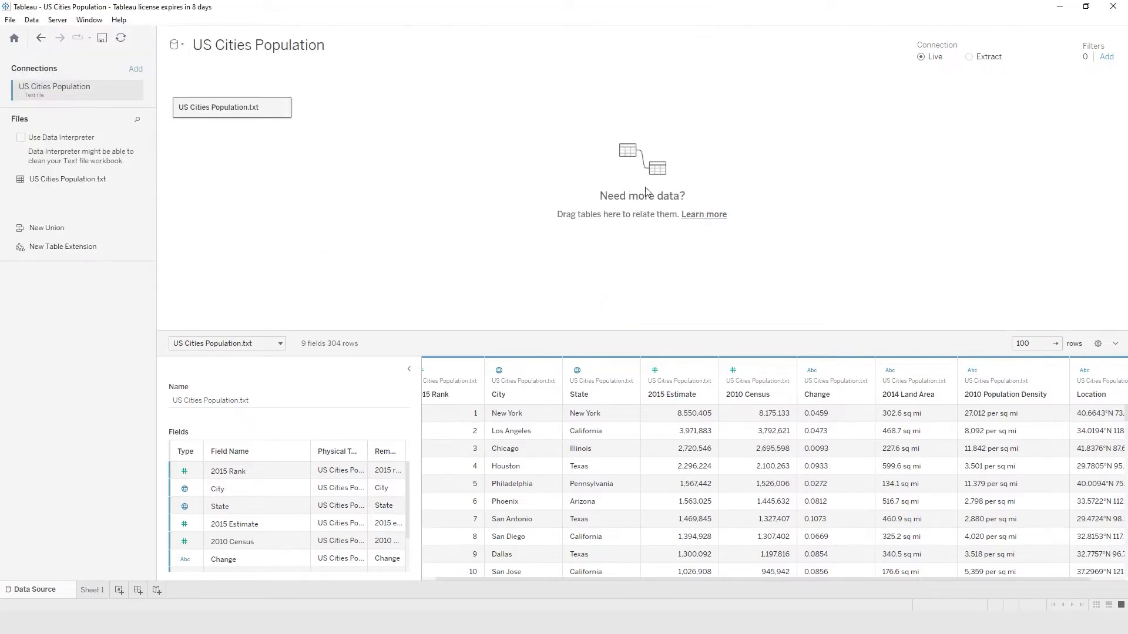
- Close the US Cities Population workbook and remove its thumbnail from the recent workbooks on the start page
click(11, 22)
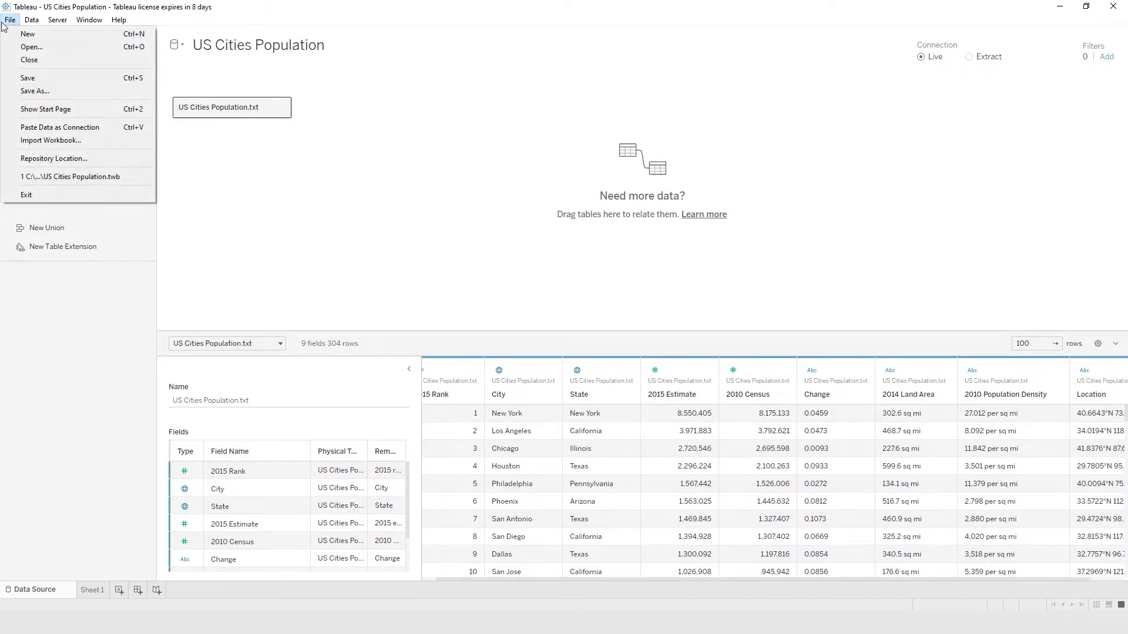
click(28, 61)
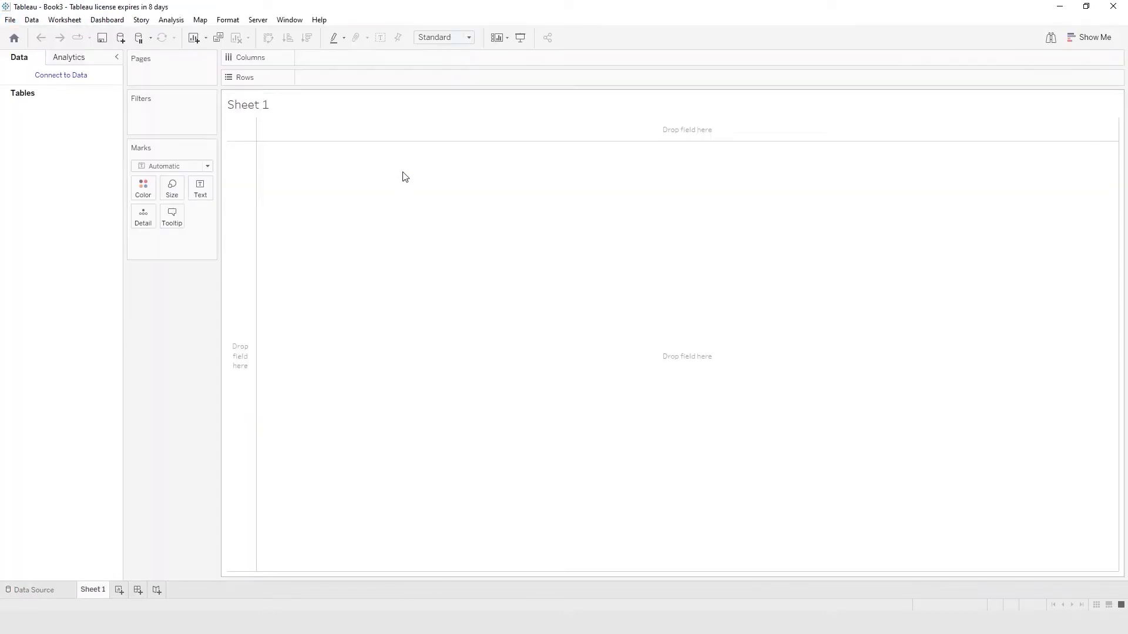
click(15, 39)
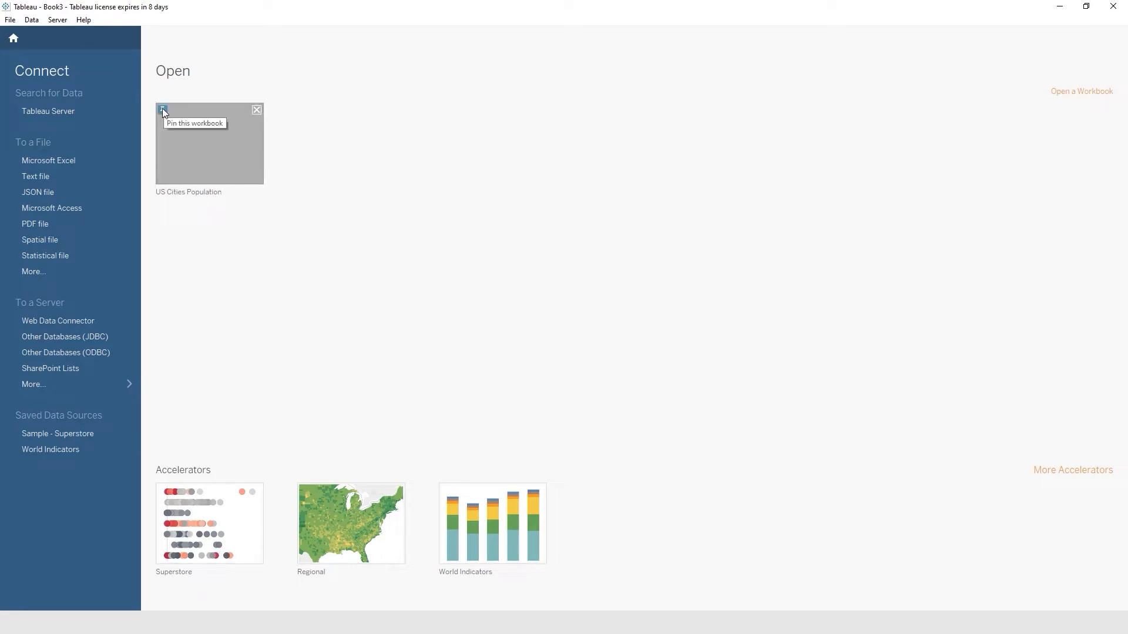
click(257, 110)
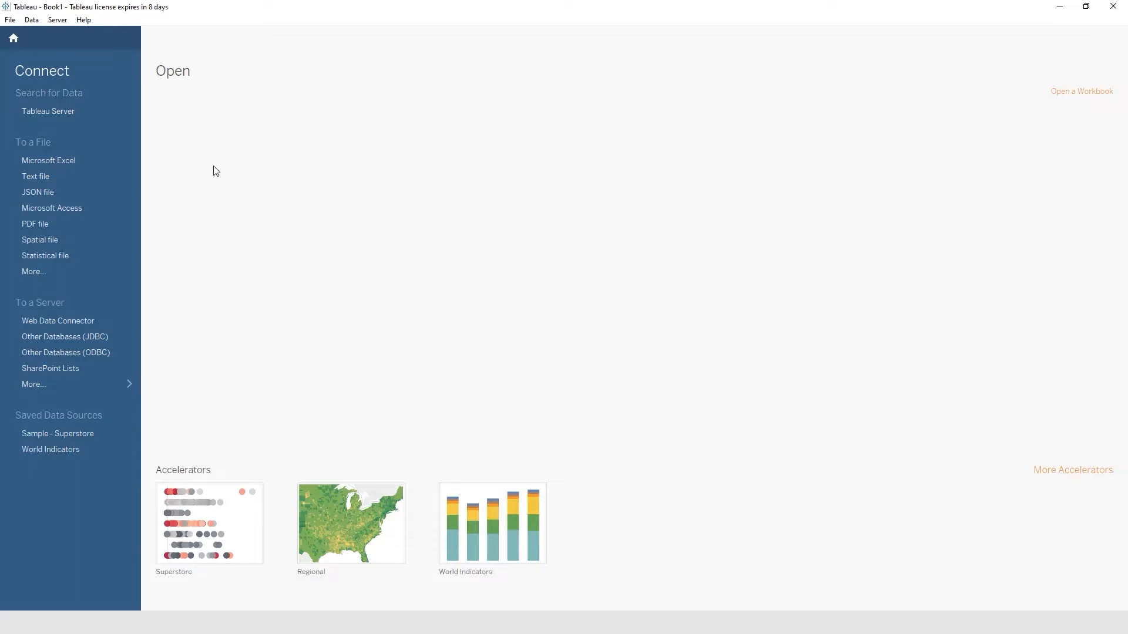
- Connect to the Vehicles Excel file and save the workbook as Vehicles and Pricing
click(60, 162)
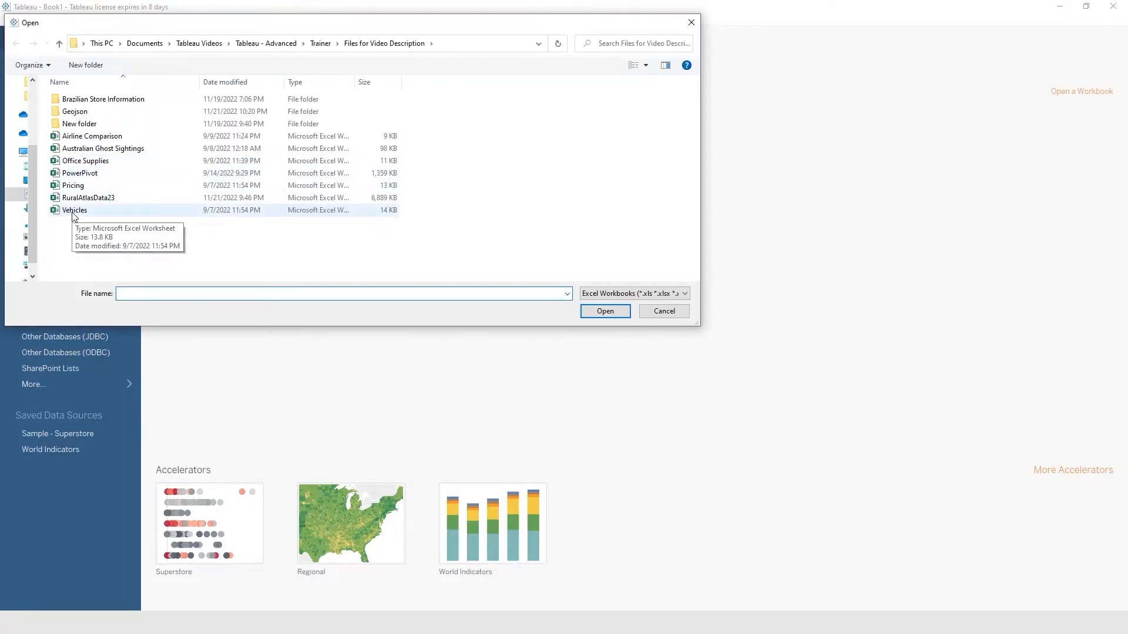
double_click(73, 211)
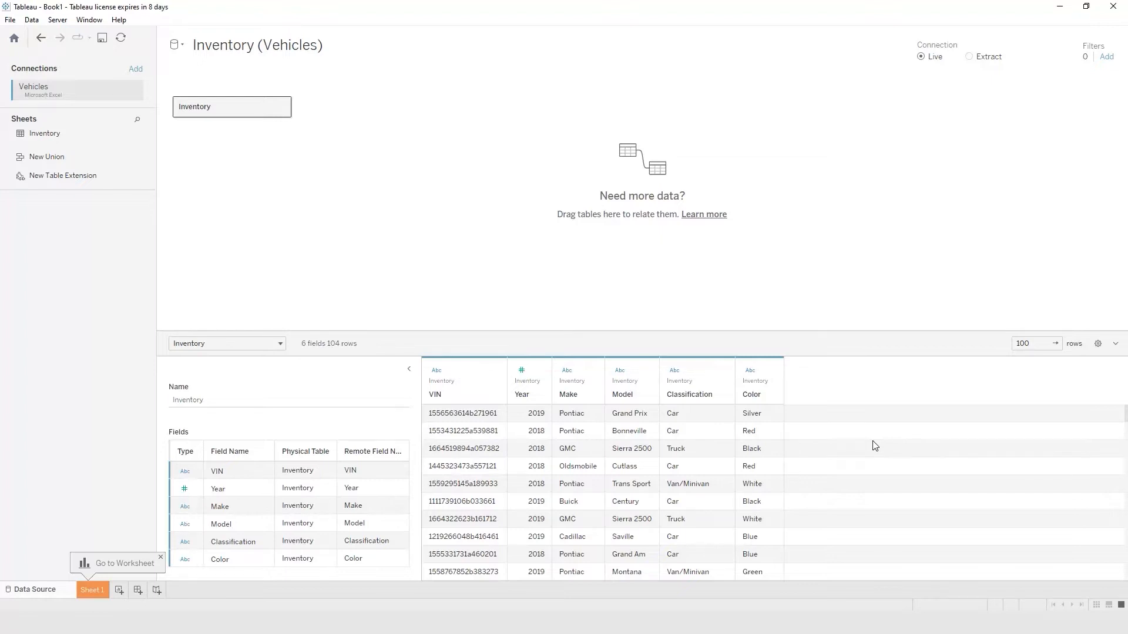
click(102, 38)
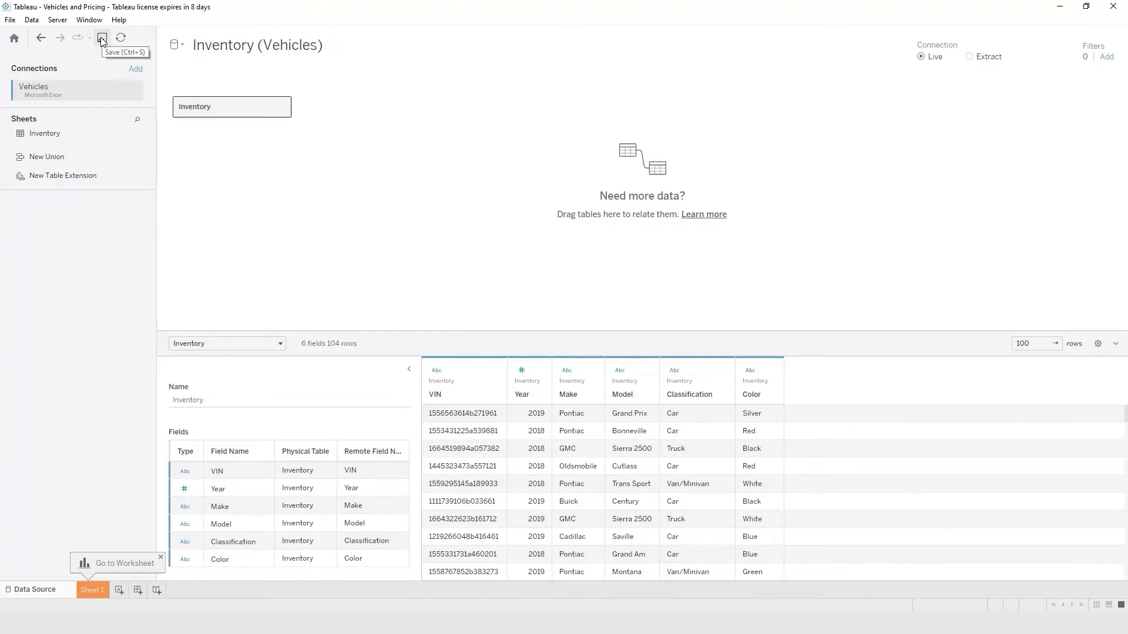
- Close the Vehicles and Pricing workbook and remove the Airline Comparison thumbnail from the start page's recent workbooks
click(10, 21)
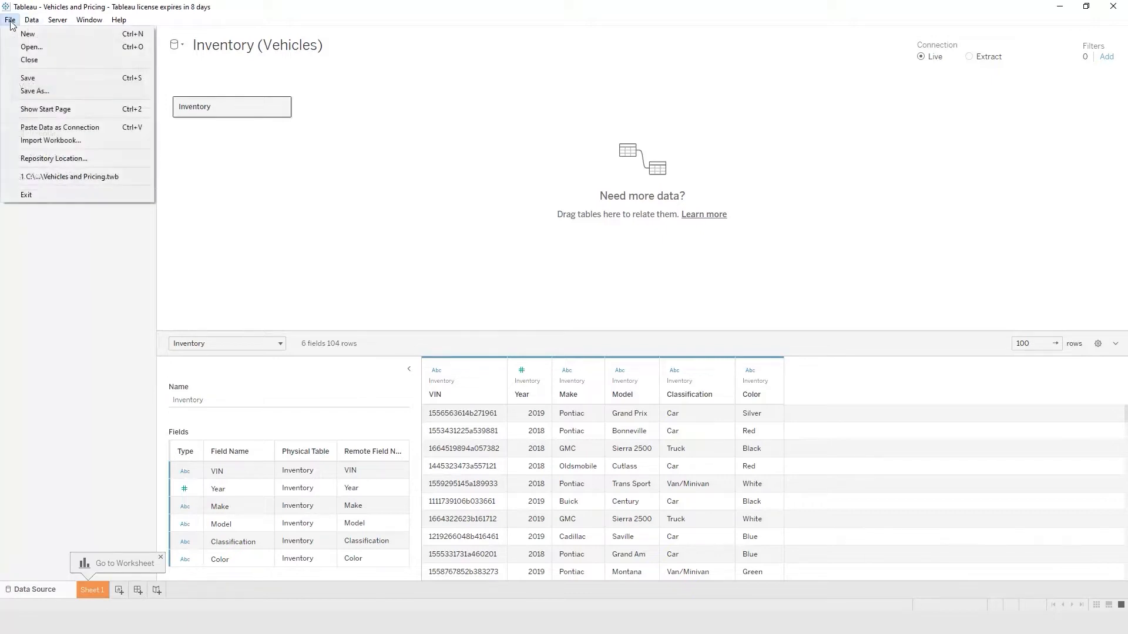
click(33, 61)
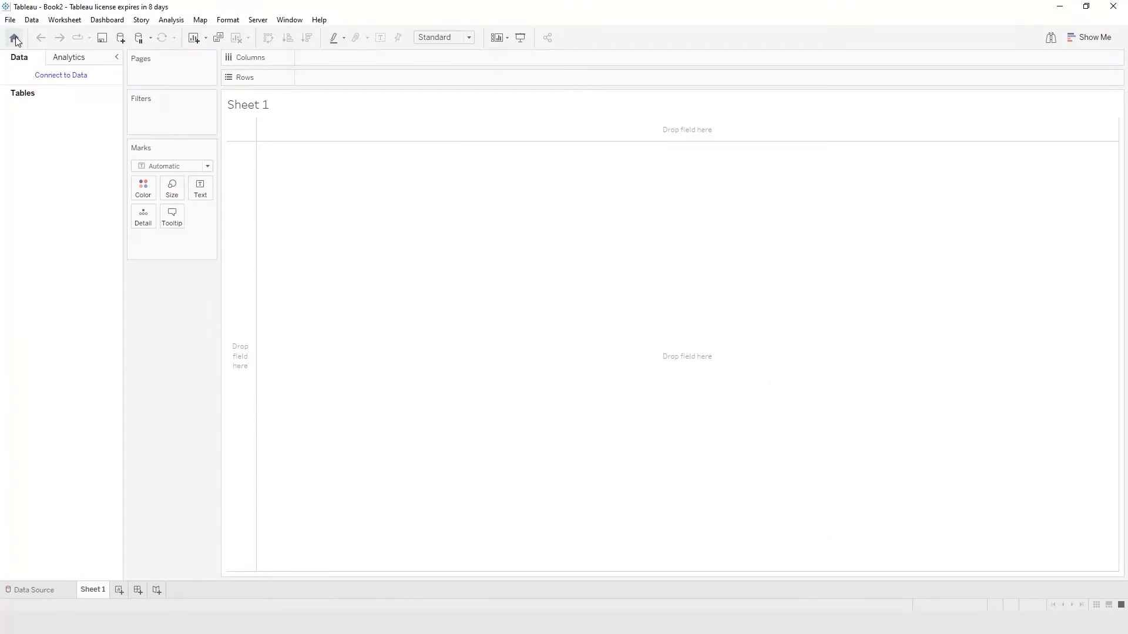
click(14, 38)
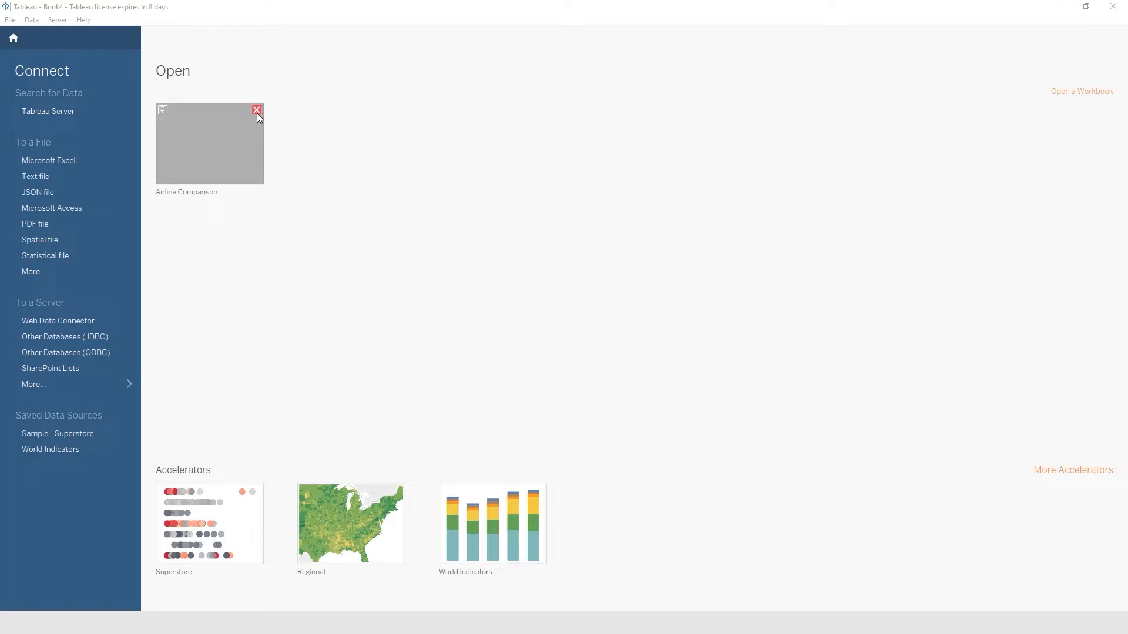
click(257, 110)
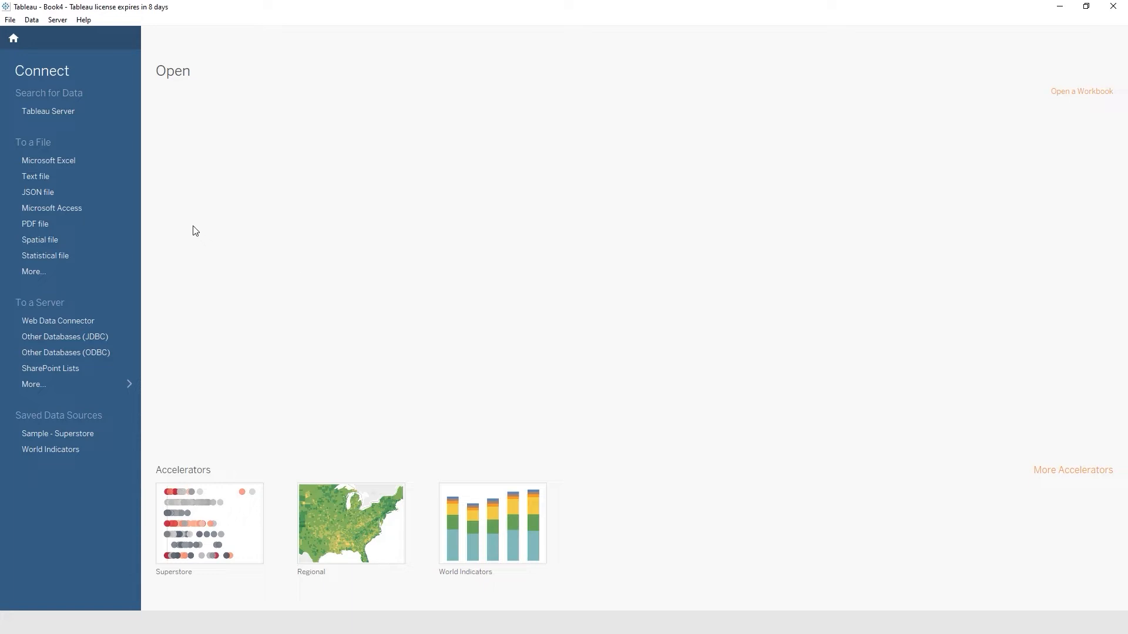
- Connect to the Northwind Microsoft Access database without a password and look through its list of tables
click(56, 208)
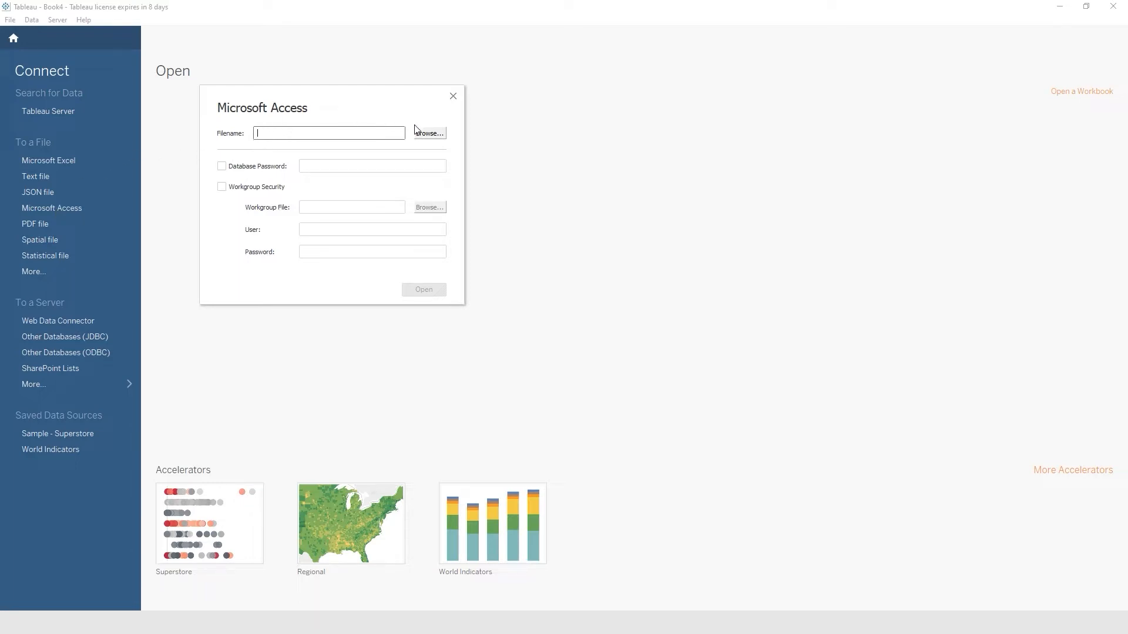
click(427, 133)
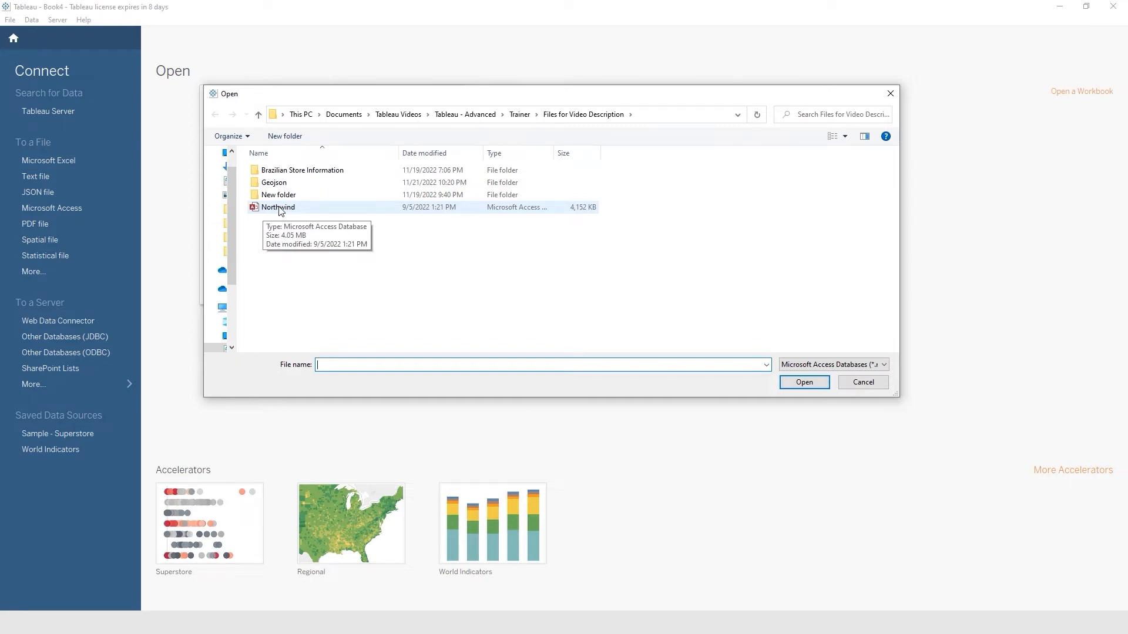
double_click(278, 208)
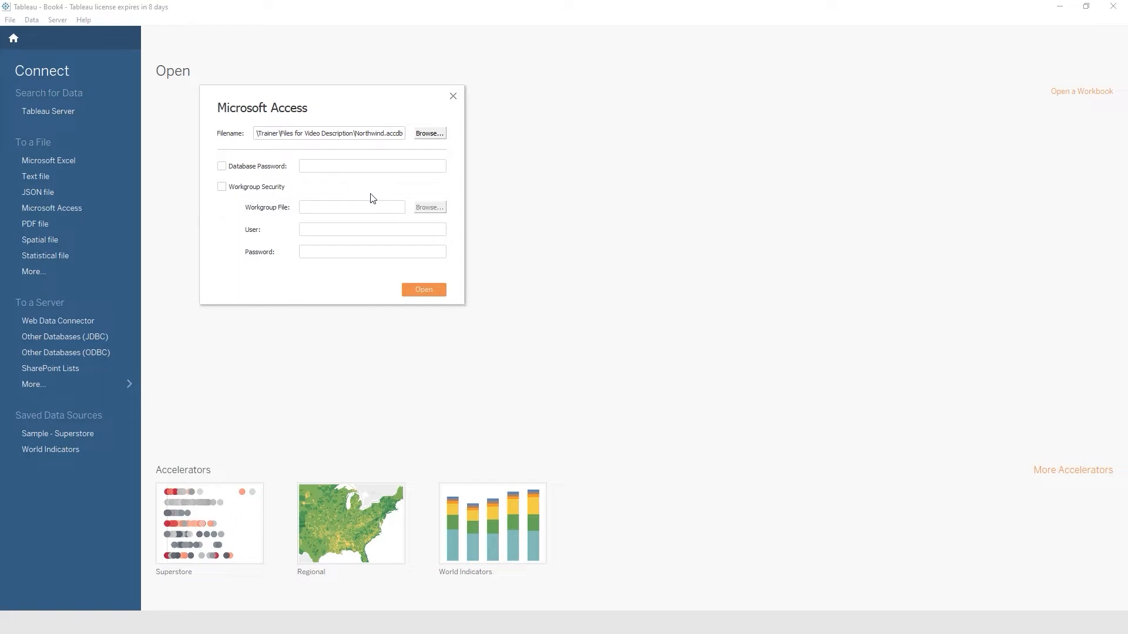
click(429, 292)
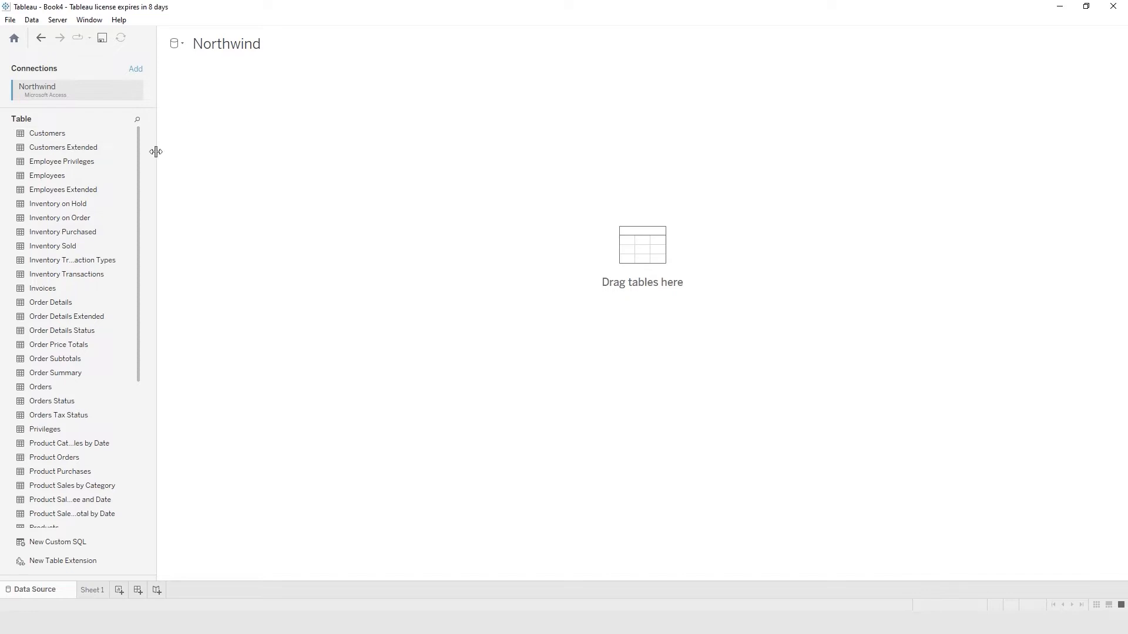
drag(137, 146, 139, 319)
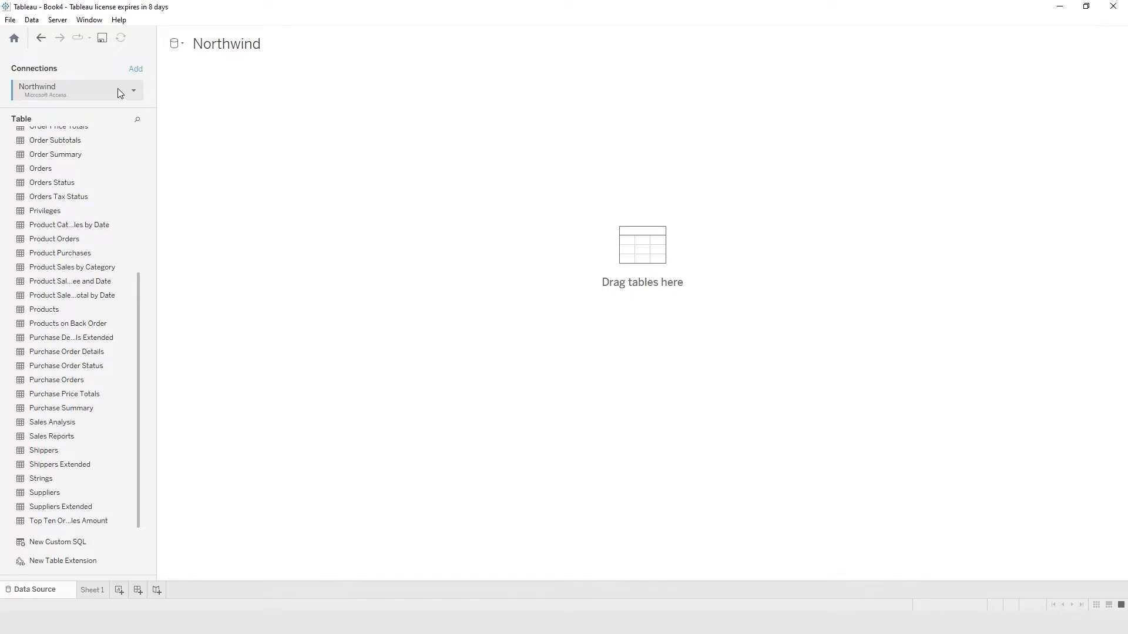
drag(135, 308, 166, 396)
scroll(124, 347, up, 5)
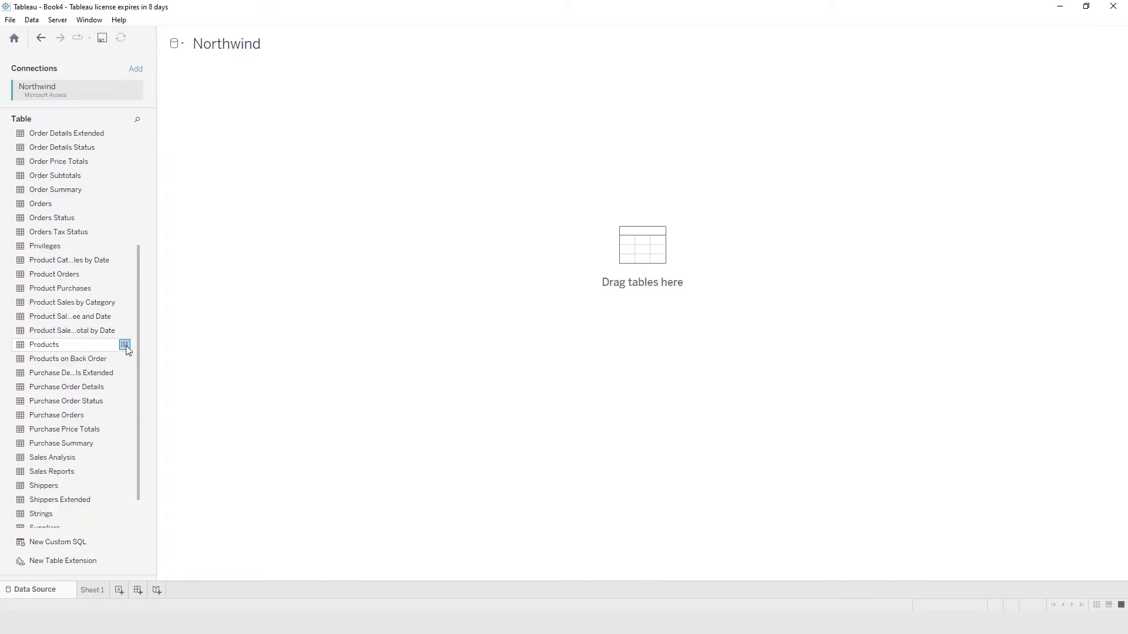
scroll(125, 337, down, 3)
scroll(126, 333, down, 3)
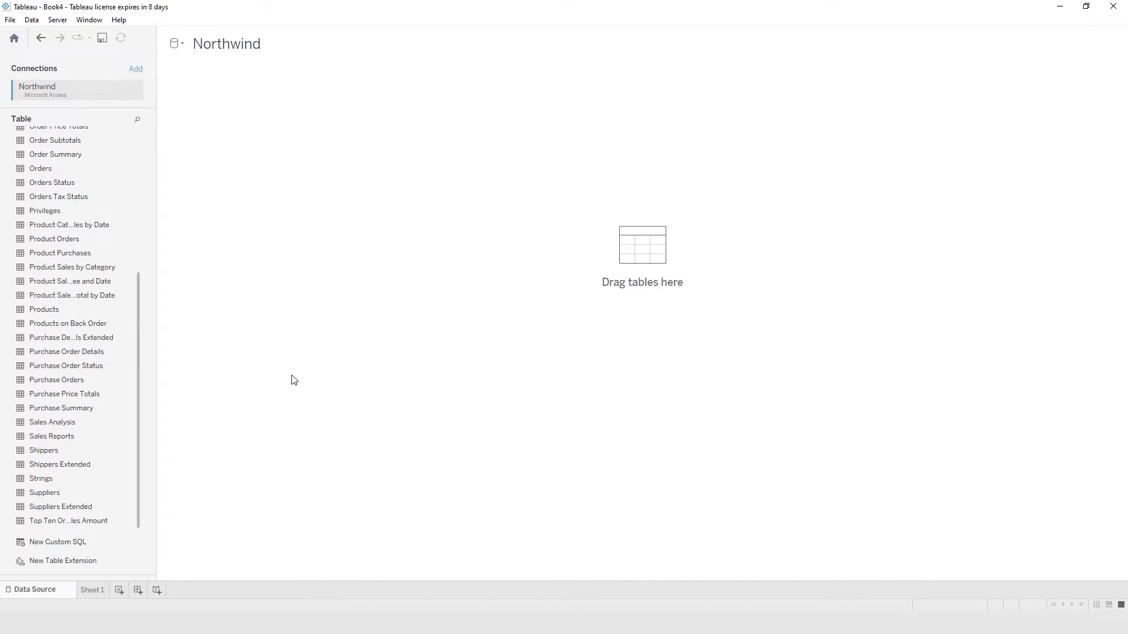
- Save the workbook with the Microsoft Access connection under the name Northwind
click(11, 20)
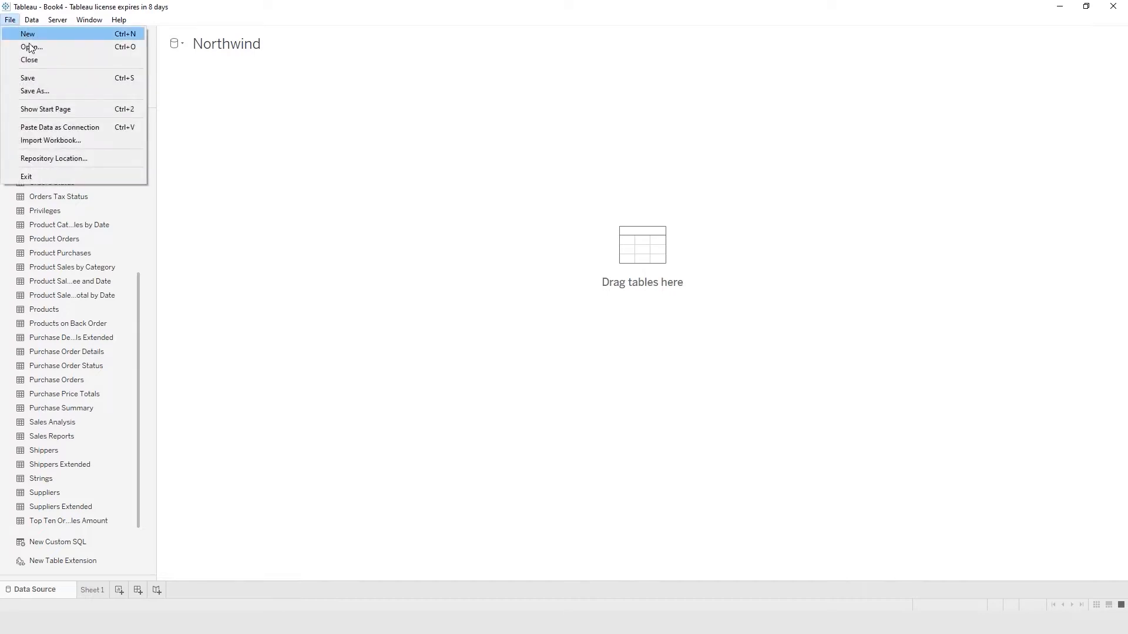
click(44, 82)
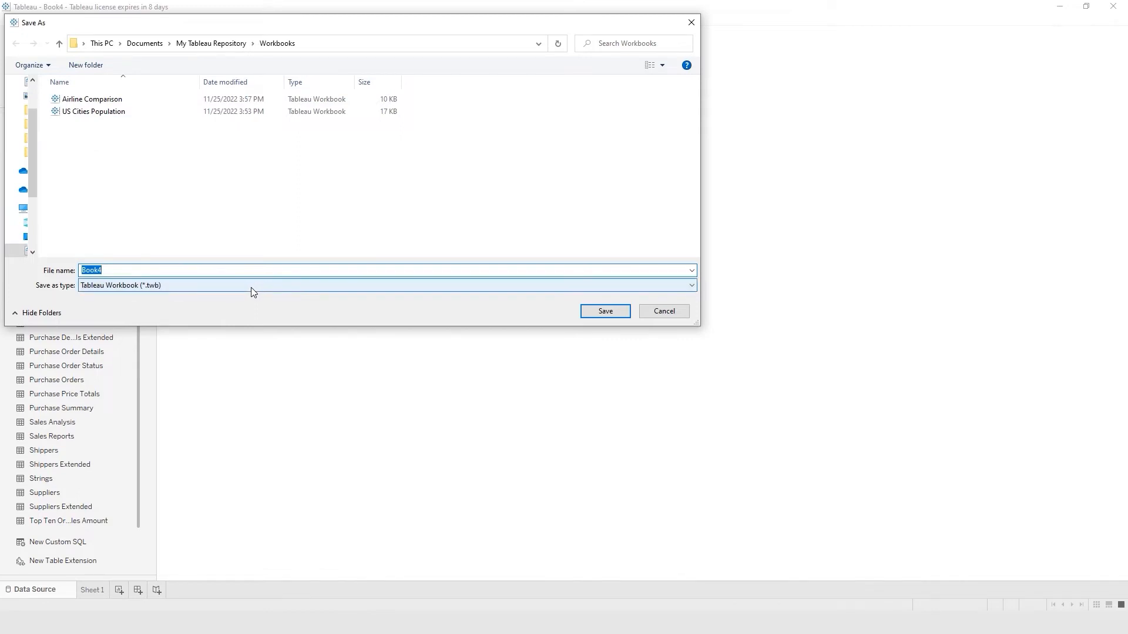
text(Northwind)
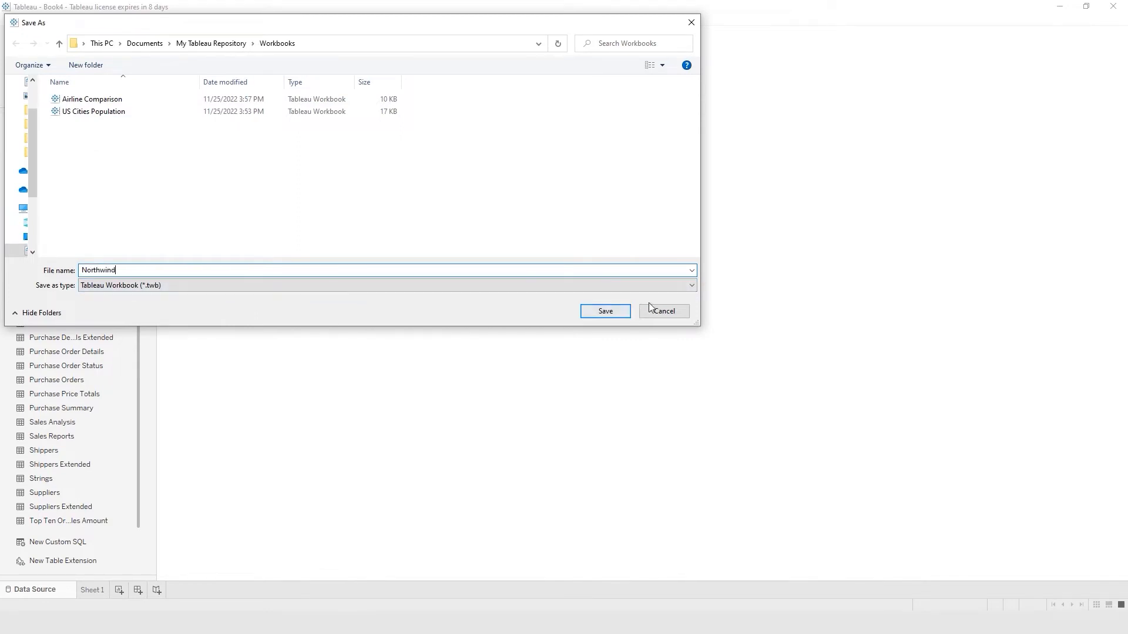
click(616, 312)
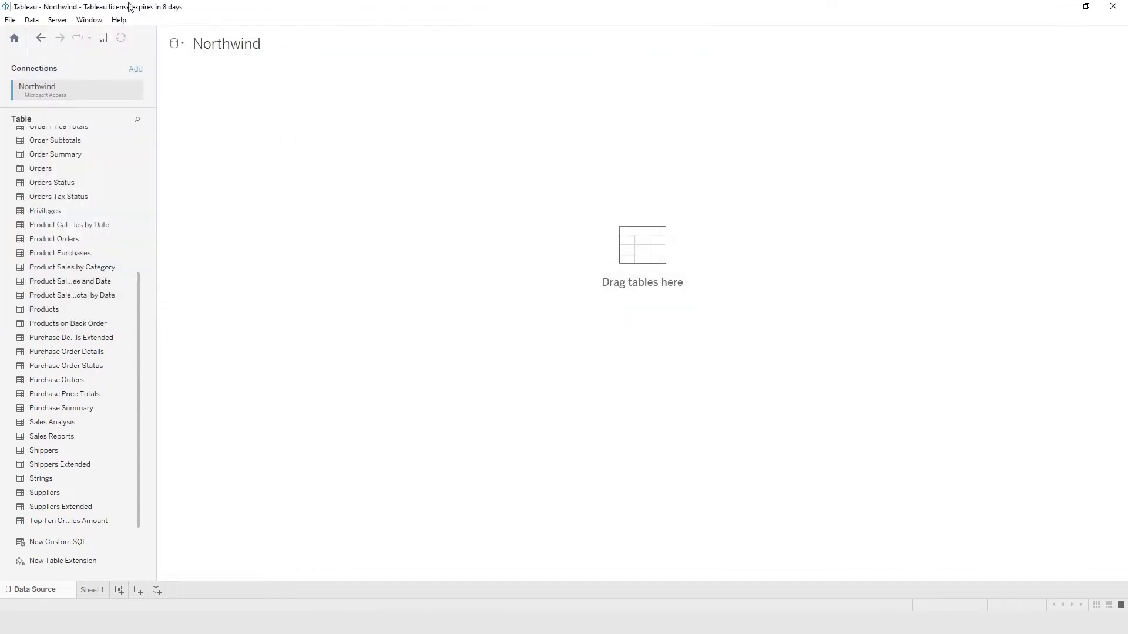
- Close the Northwind workbook and open the Vehicles and Pricing workbook from the start page
click(10, 20)
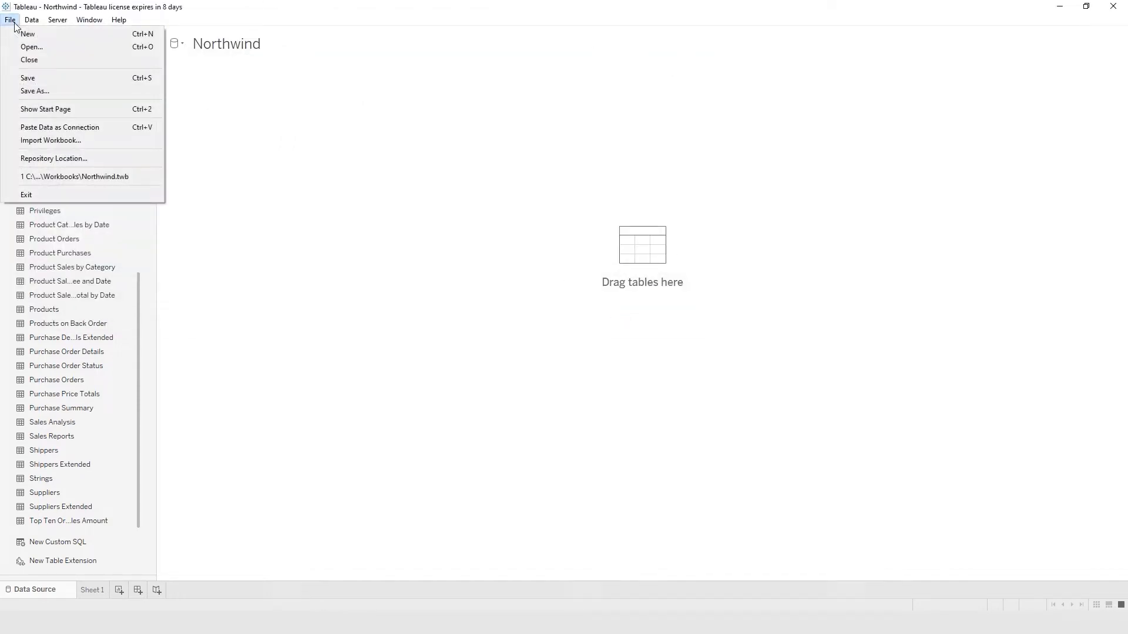
click(28, 61)
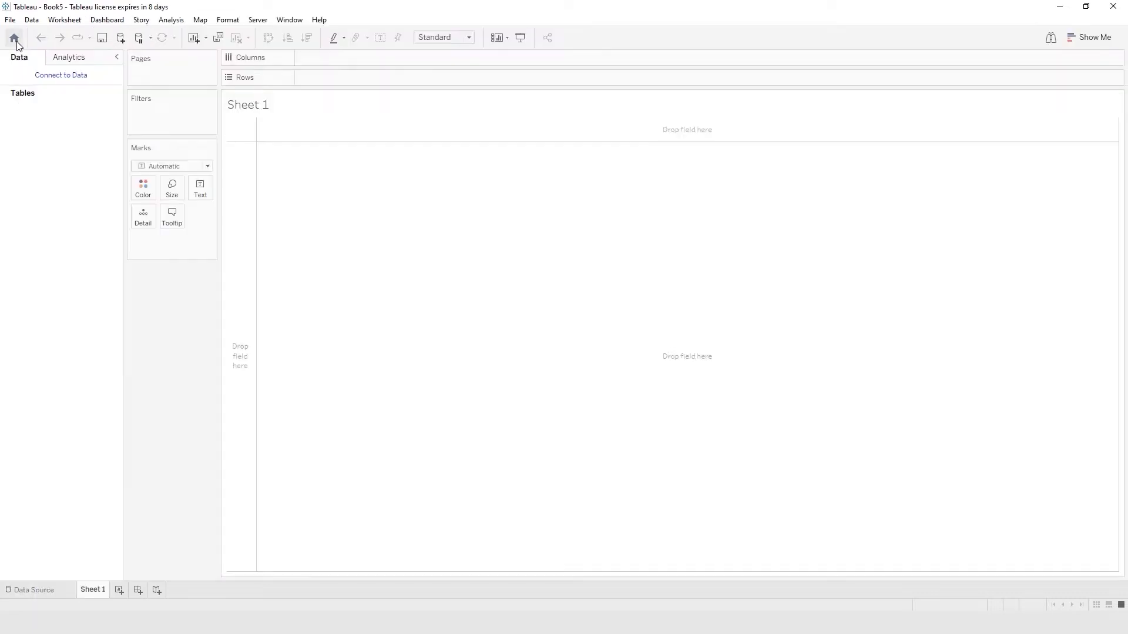
click(14, 39)
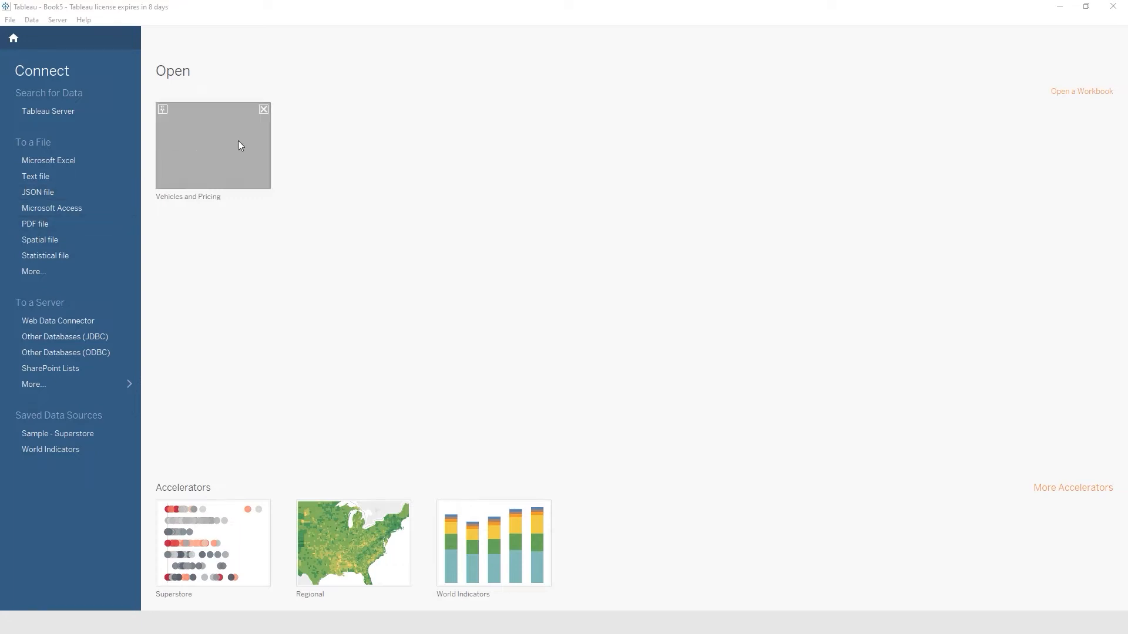
click(205, 157)
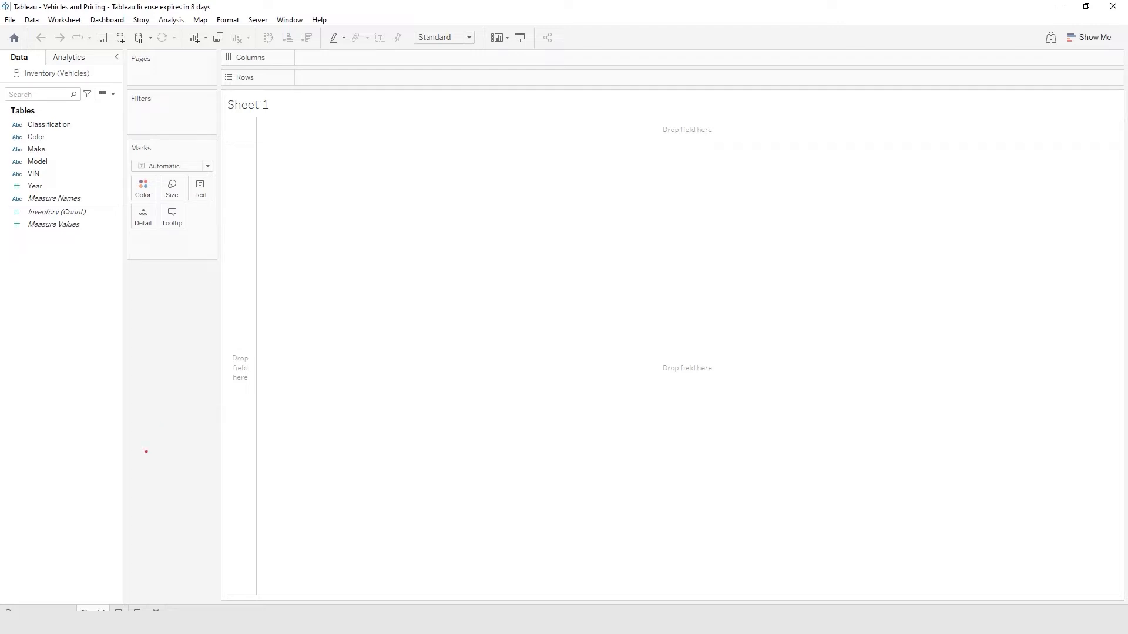
- Go from Sheet 1 to the data source page of the Vehicles and Pricing workbook
drag(97, 596, 97, 537)
drag(36, 602, 36, 527)
key(Escape)
click(36, 609)
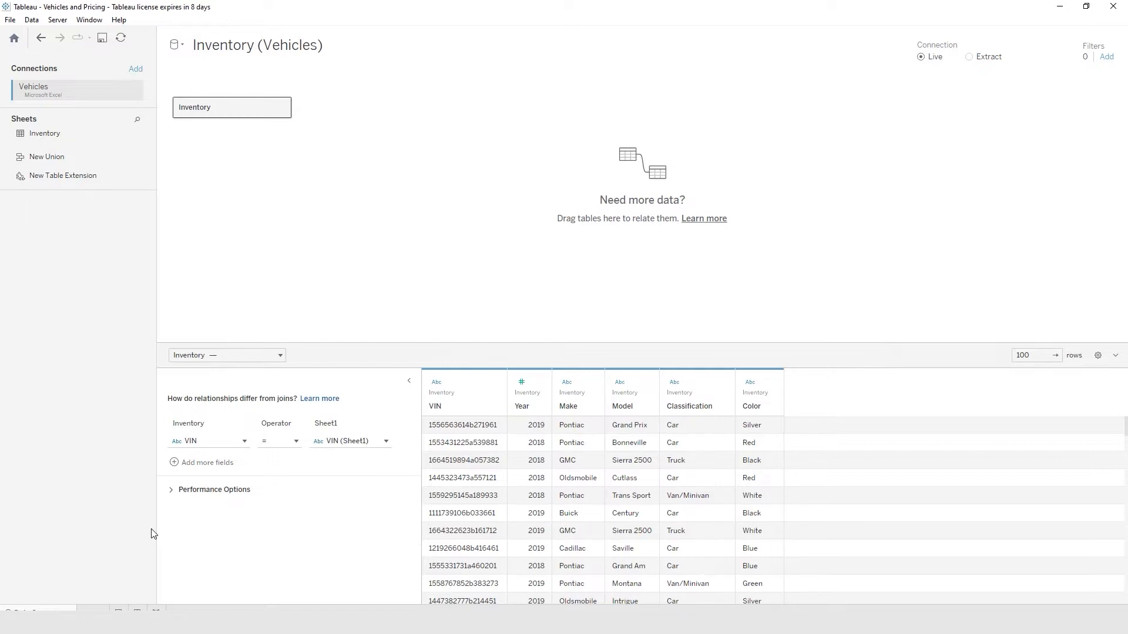
- Switch to the Pricing workbook in Excel and copy its entire VIN, Dealer Cost and MSRP data range
key(alt+Tab)
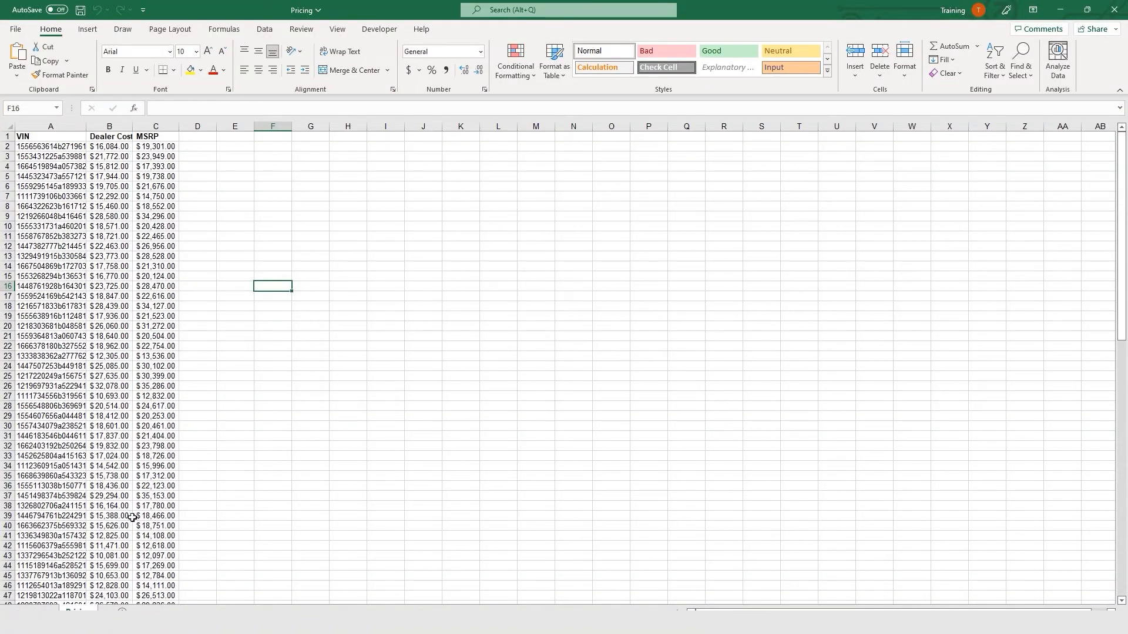
click(101, 220)
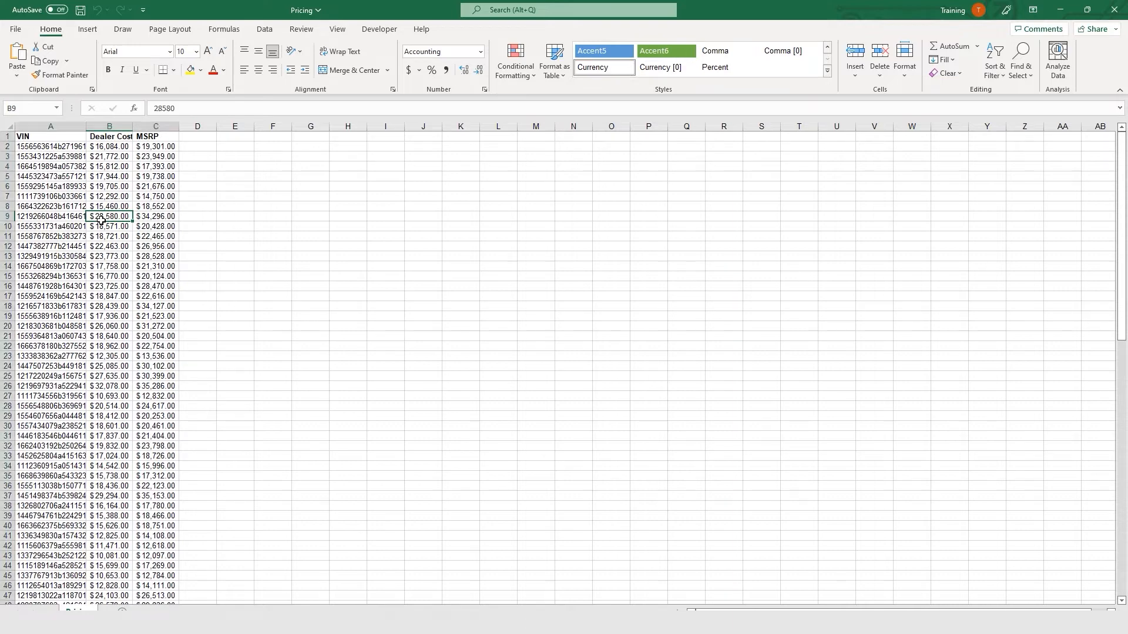
key(ctrl+a)
key(ctrl+c)
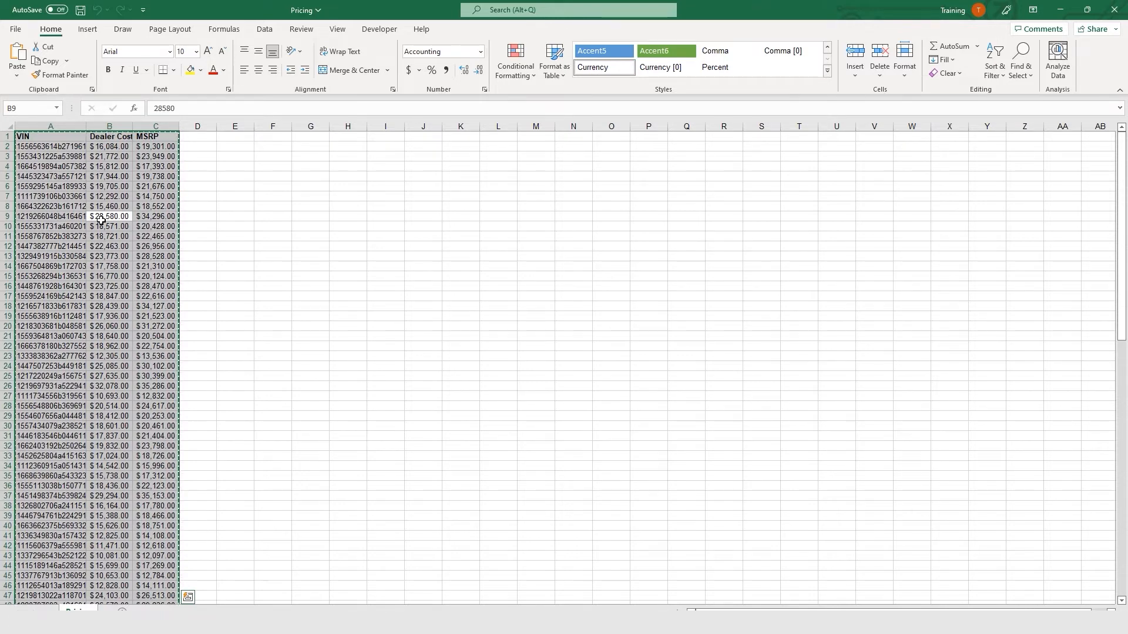
- Return to Tableau and compare the data paste options offered on the data source page and on Sheet 1
key(alt+Tab)
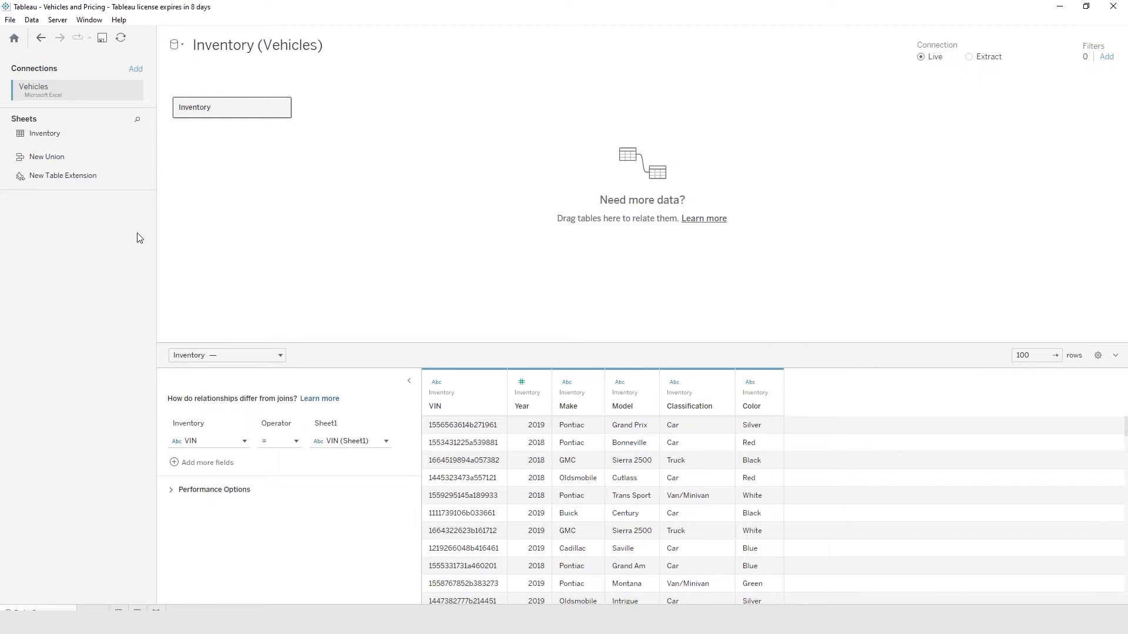
click(32, 20)
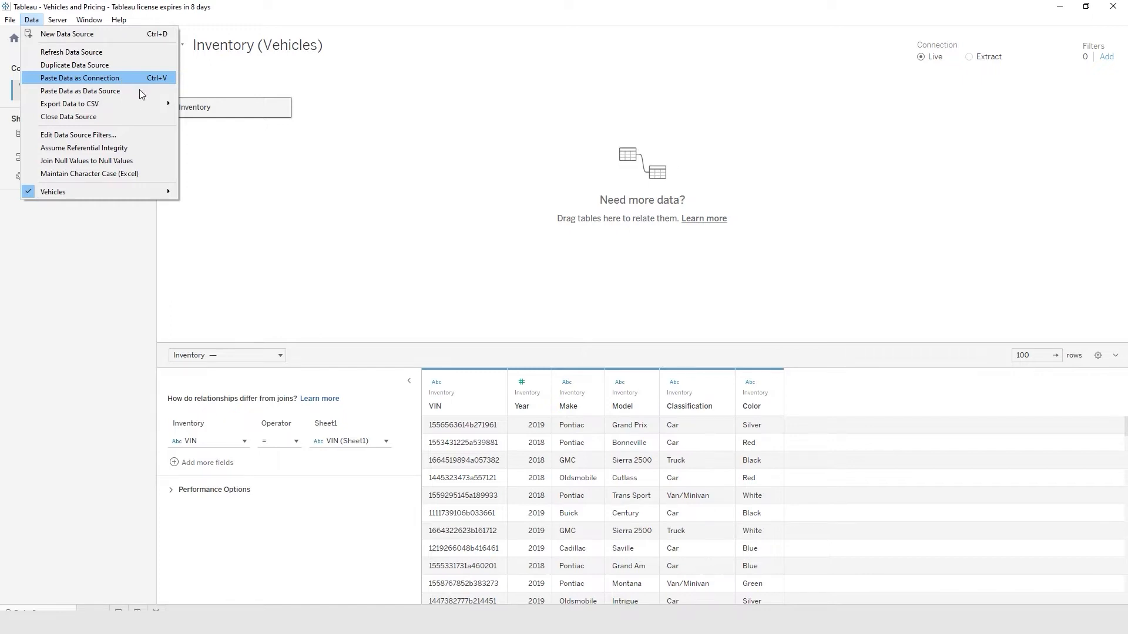
click(221, 169)
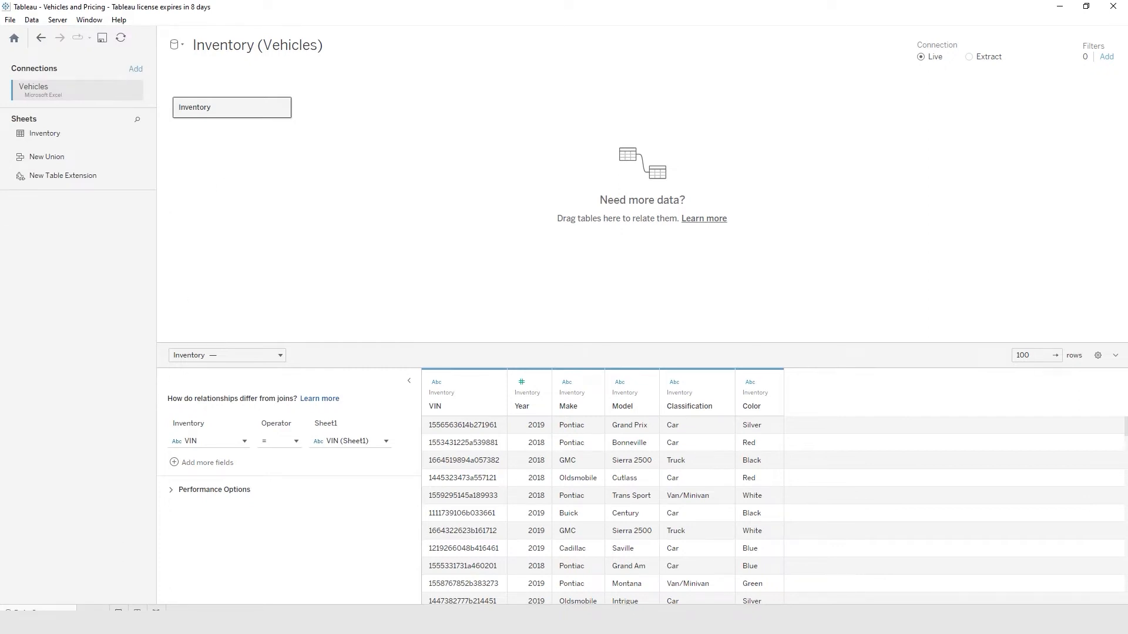
click(93, 611)
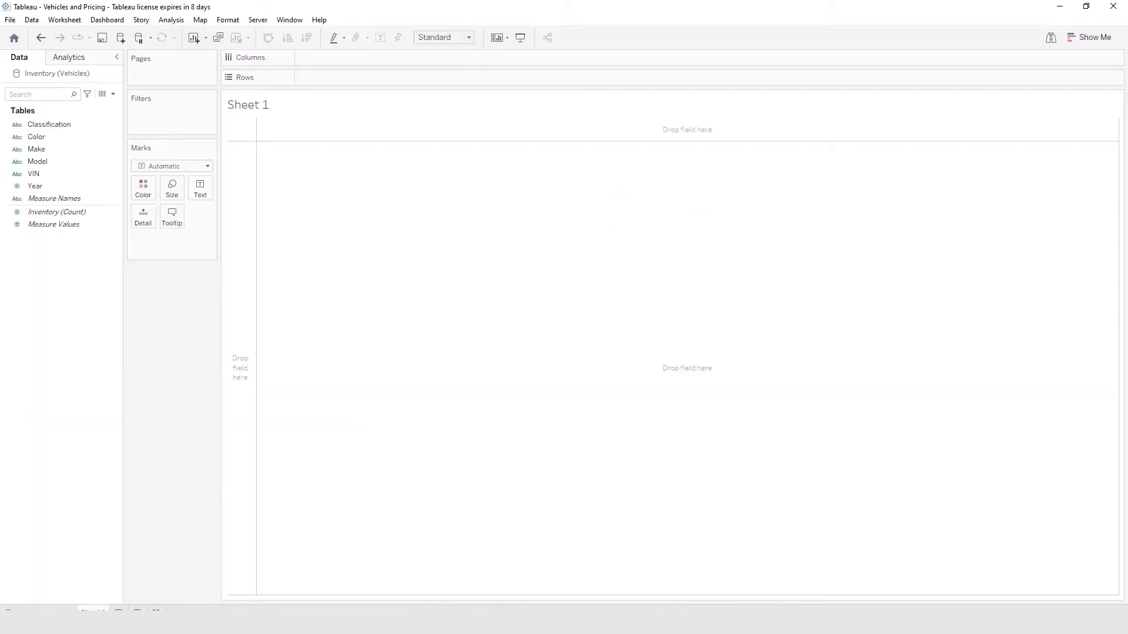
click(32, 20)
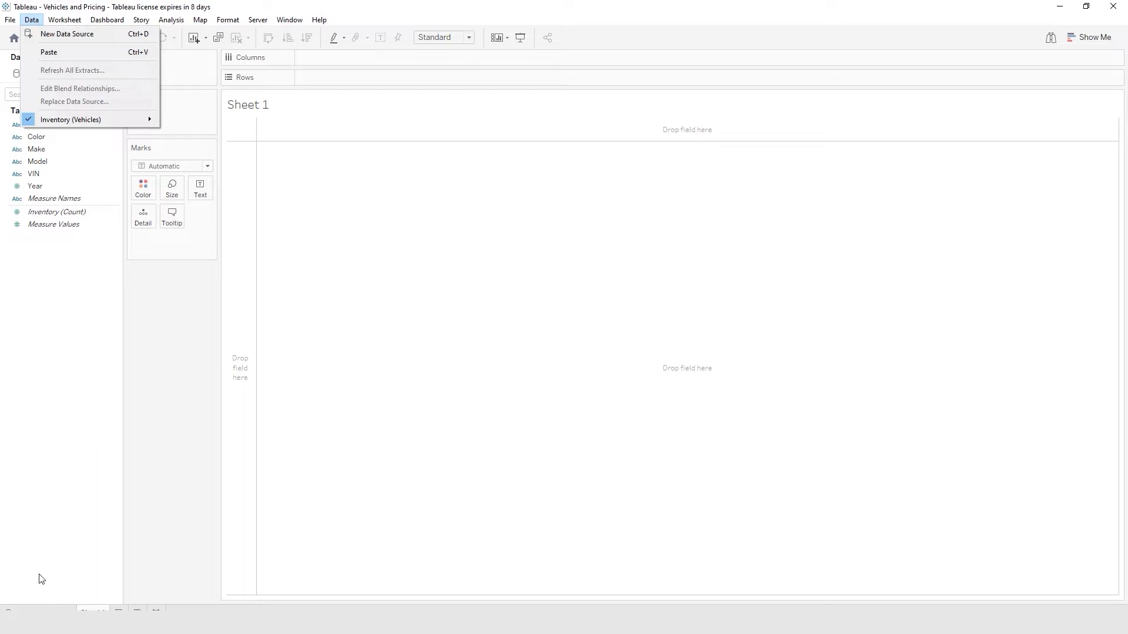
click(40, 609)
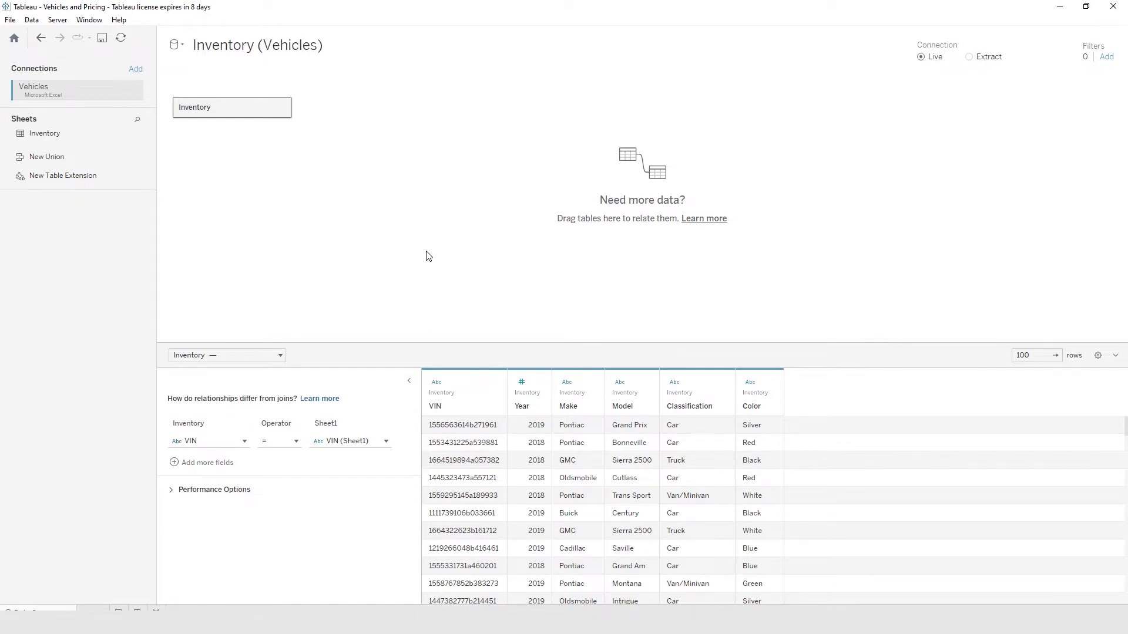
- Paste the copied pricing data as an additional connection beside Vehicles, and remove that clipboard connection again
key(ctrl+v)
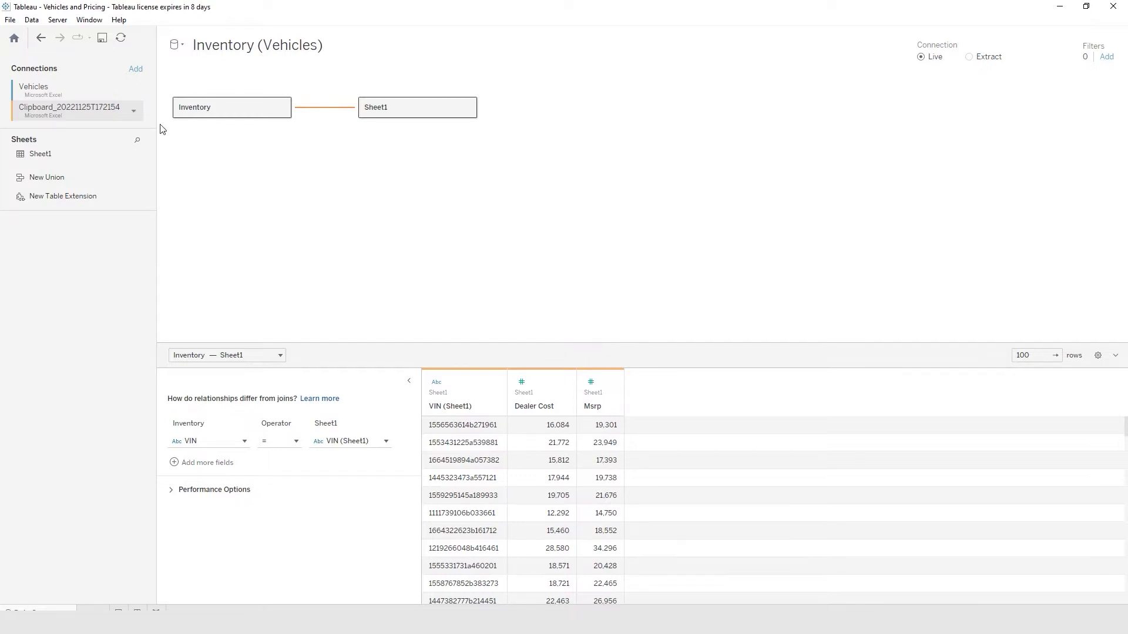
click(133, 112)
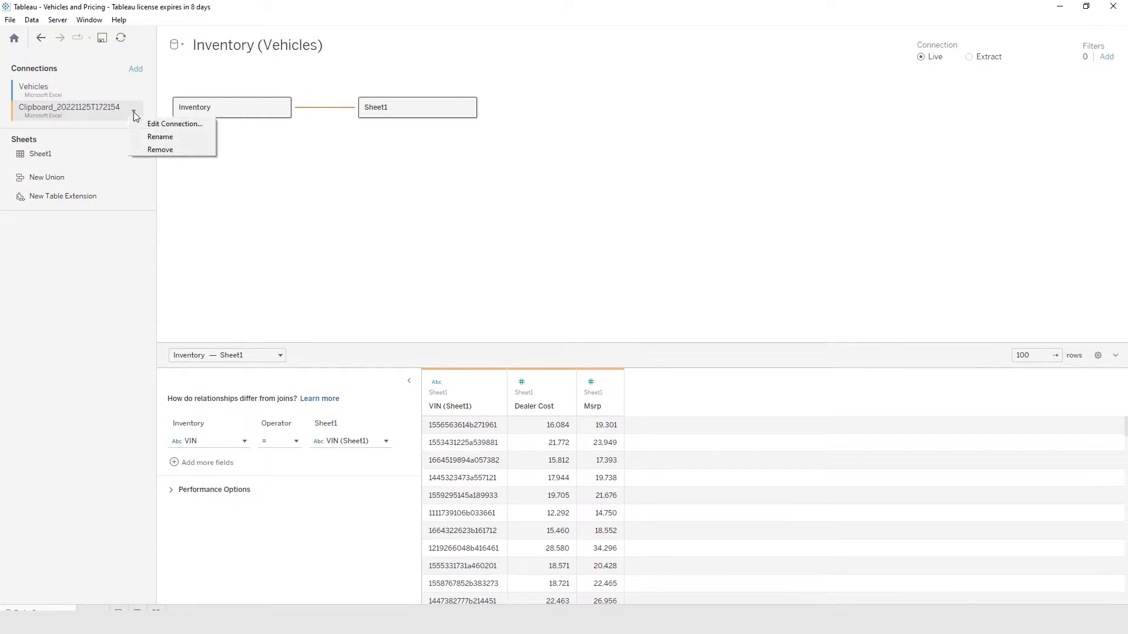
click(155, 150)
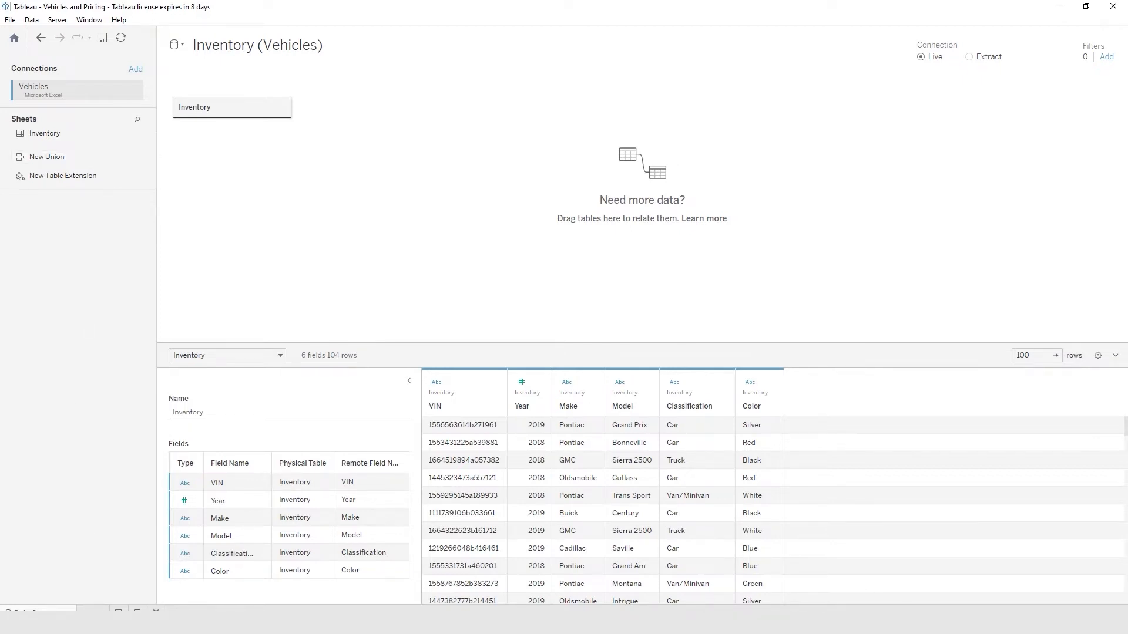
- Paste the copied pricing data into Sheet 1 as a data source and close the workbook without saving
click(92, 610)
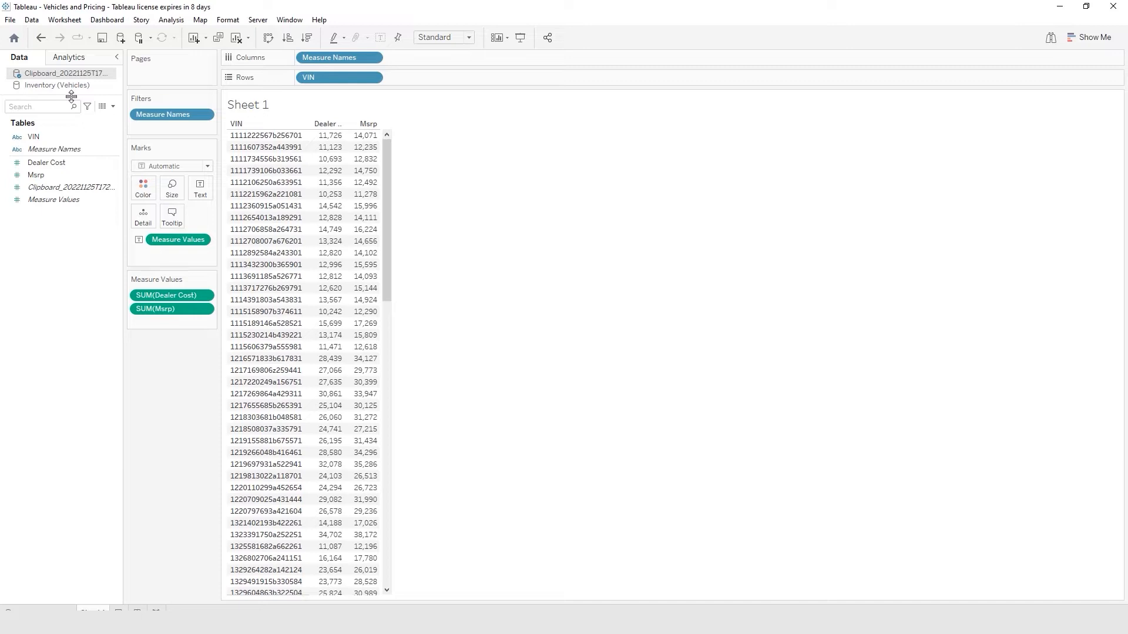
click(10, 20)
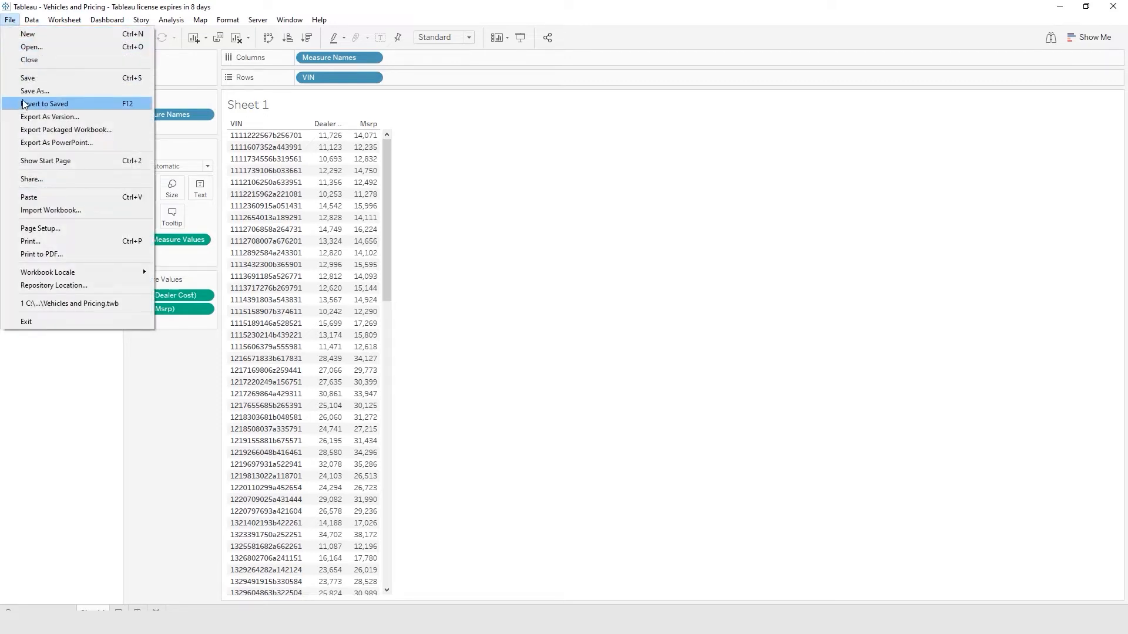
click(32, 64)
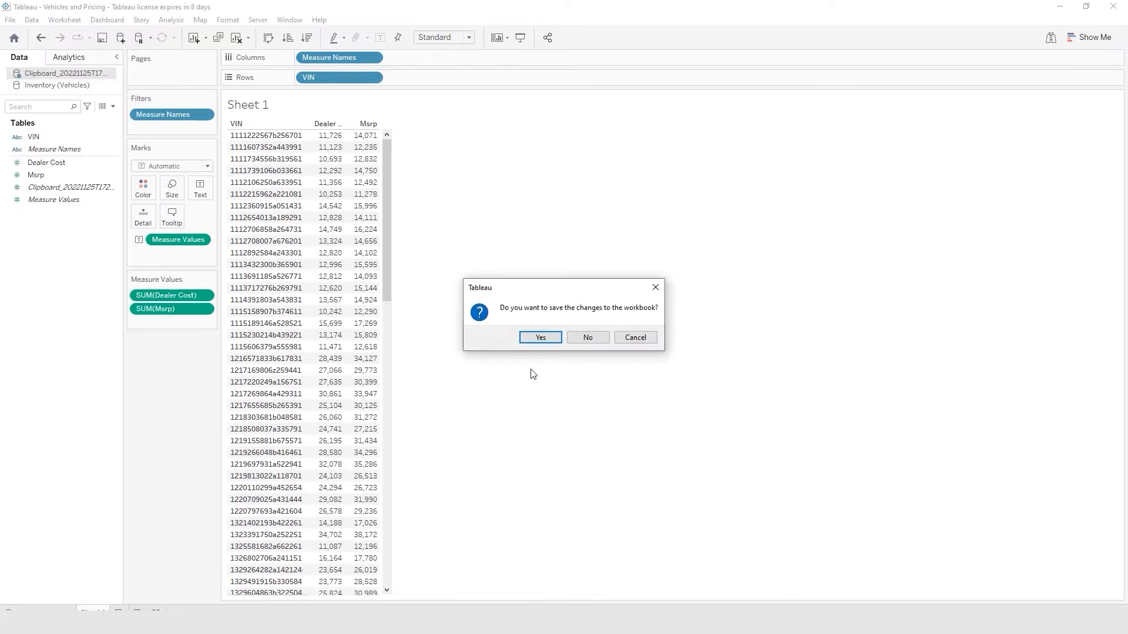
click(589, 339)
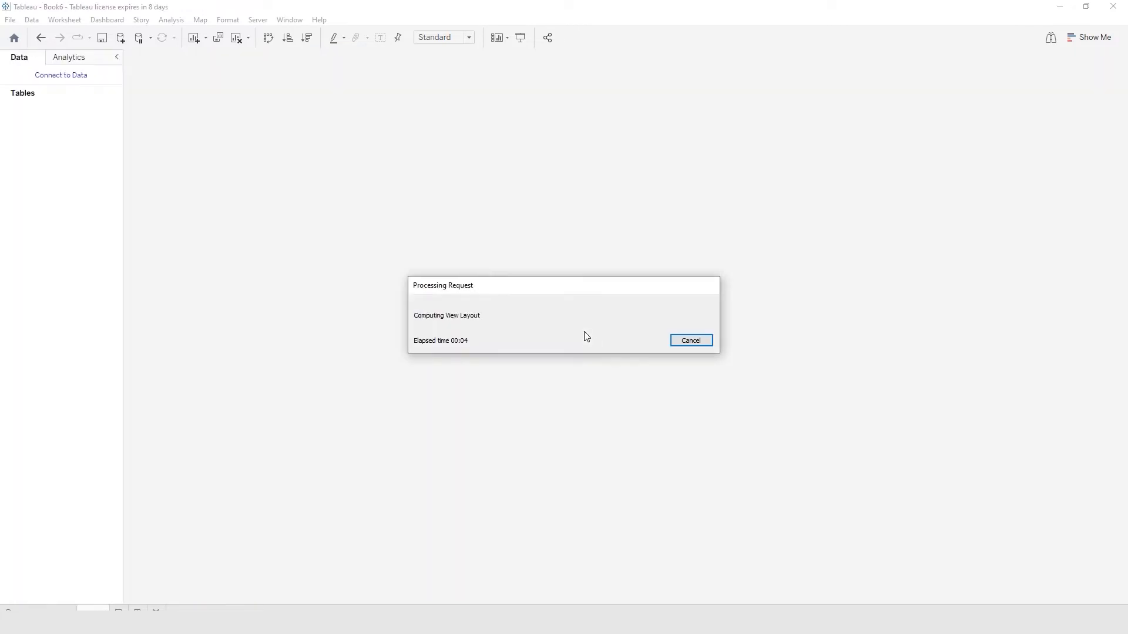
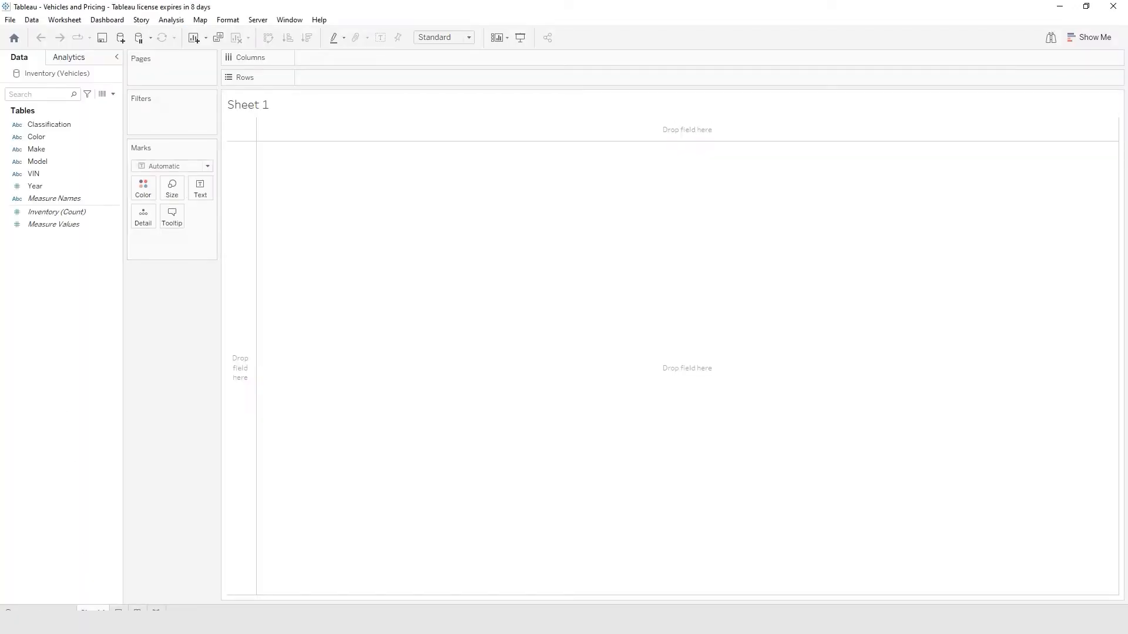
- Add the Pricing Microsoft Excel file as a second connection in the Inventory (Vehicles) data source
click(38, 610)
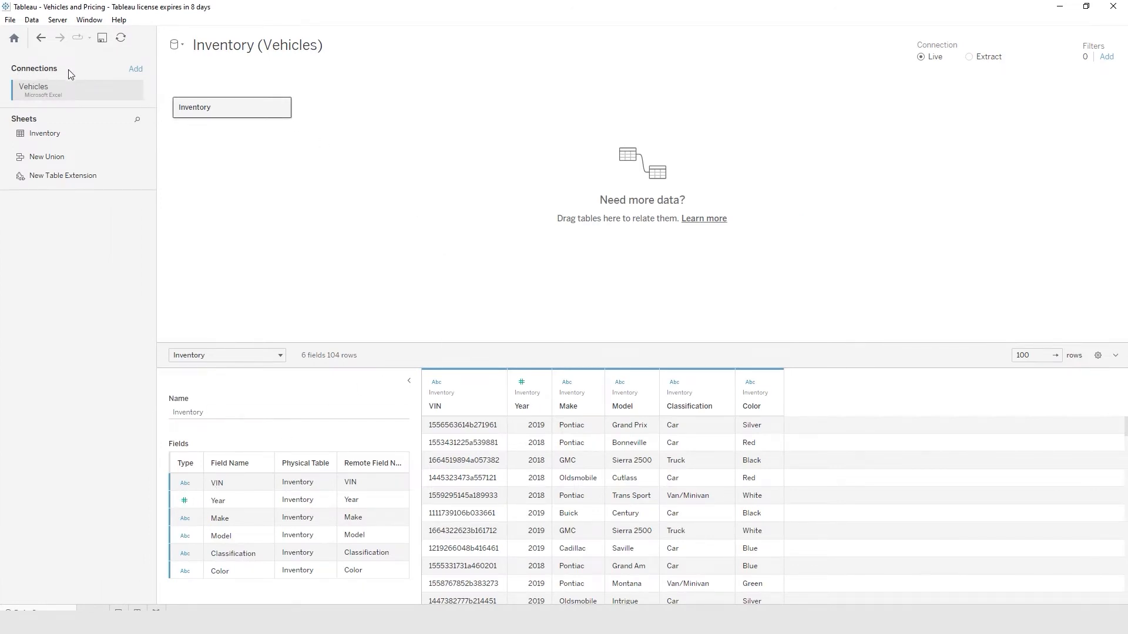
click(135, 70)
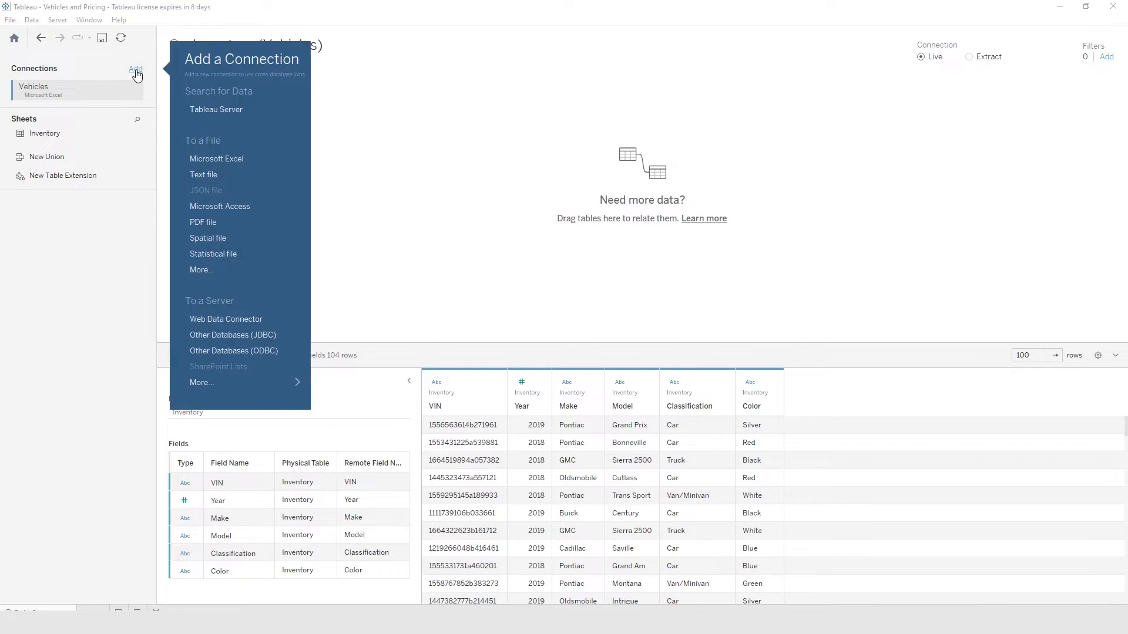
click(220, 161)
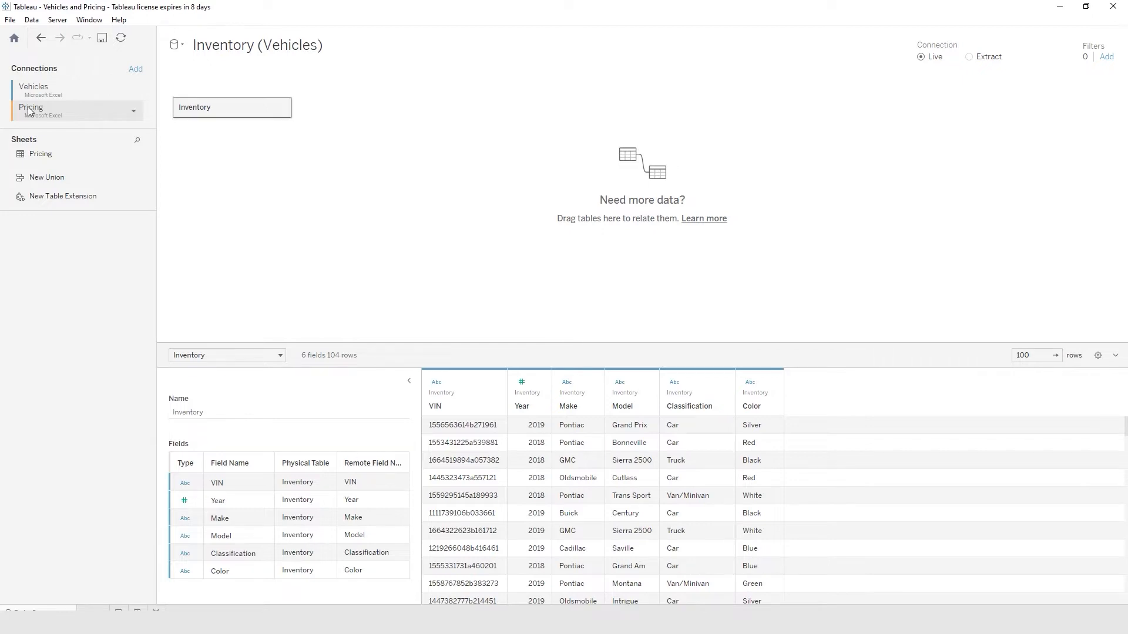
- Place the Pricing sheet on the canvas beside Inventory so the two tables are related on VIN
click(41, 159)
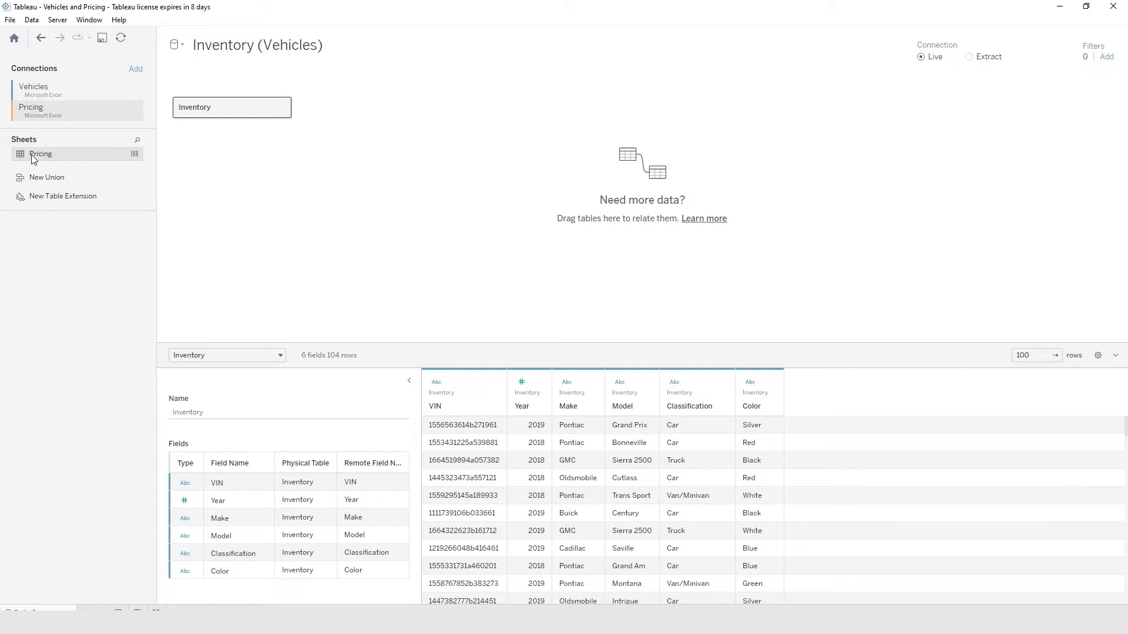
drag(31, 154, 389, 107)
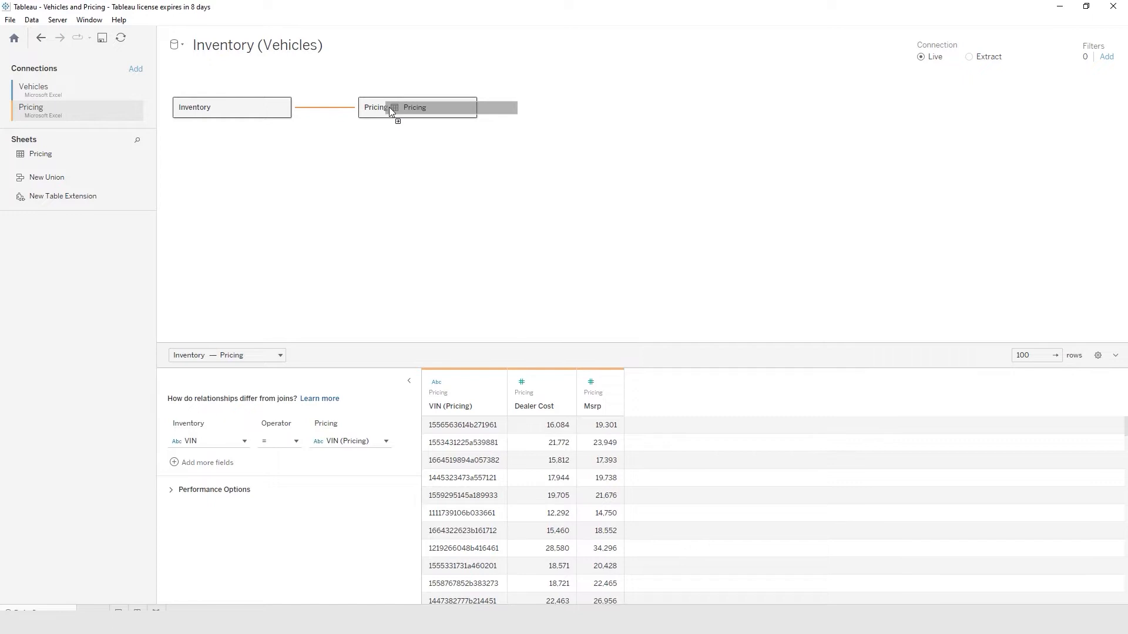
drag(389, 108, 389, 109)
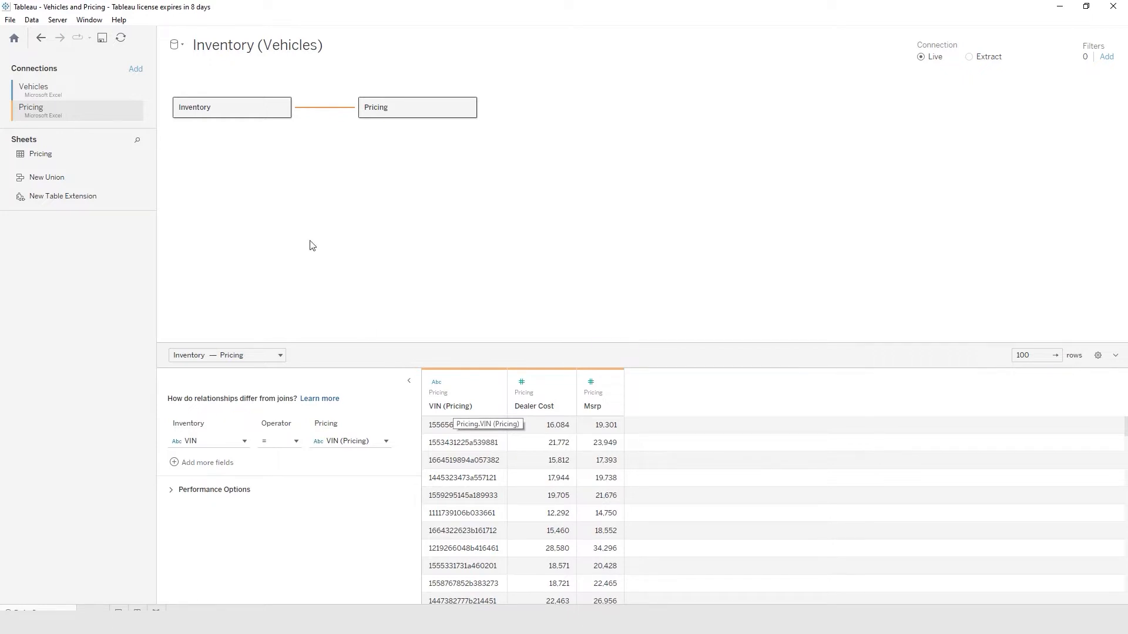
- Open the Inventory table's physical layer and join the Pricing sheet to it
mouse_move(330, 112)
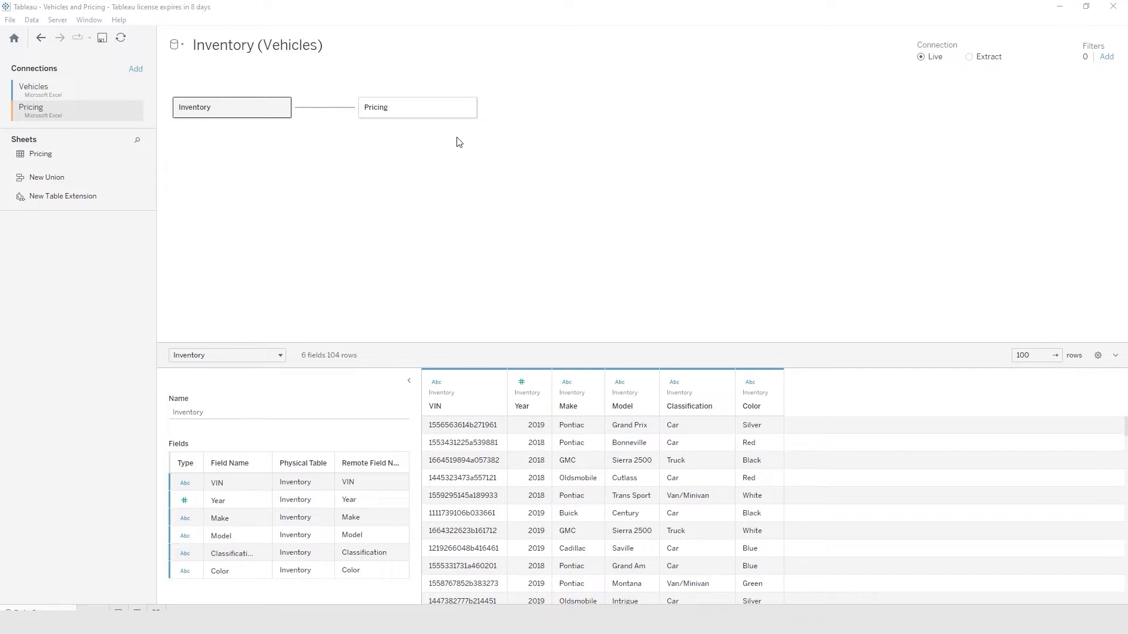
double_click(233, 112)
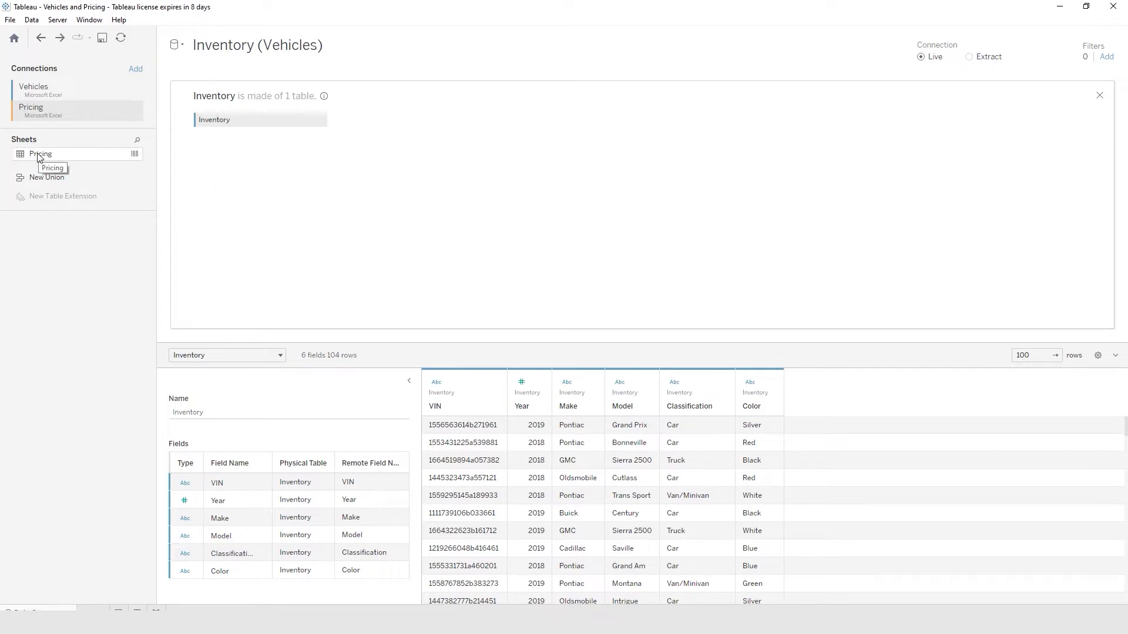
drag(38, 154, 402, 129)
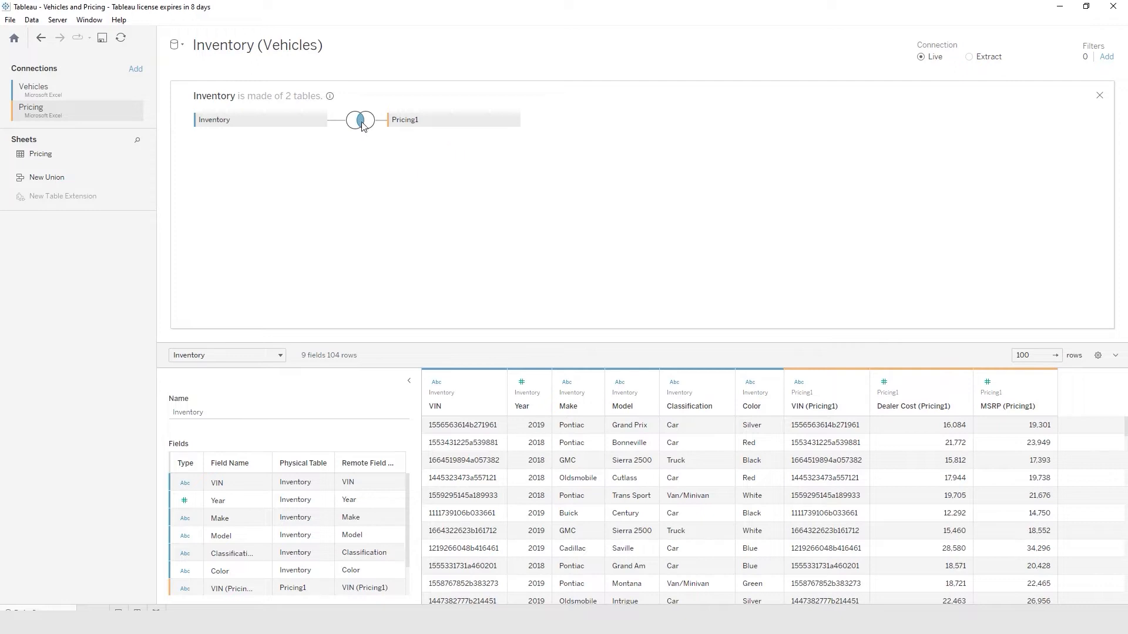
- Review the join type and join clause linking Inventory to Pricing1 in the physical layer
mouse_move(361, 122)
key(alt+Tab)
mouse_move(361, 121)
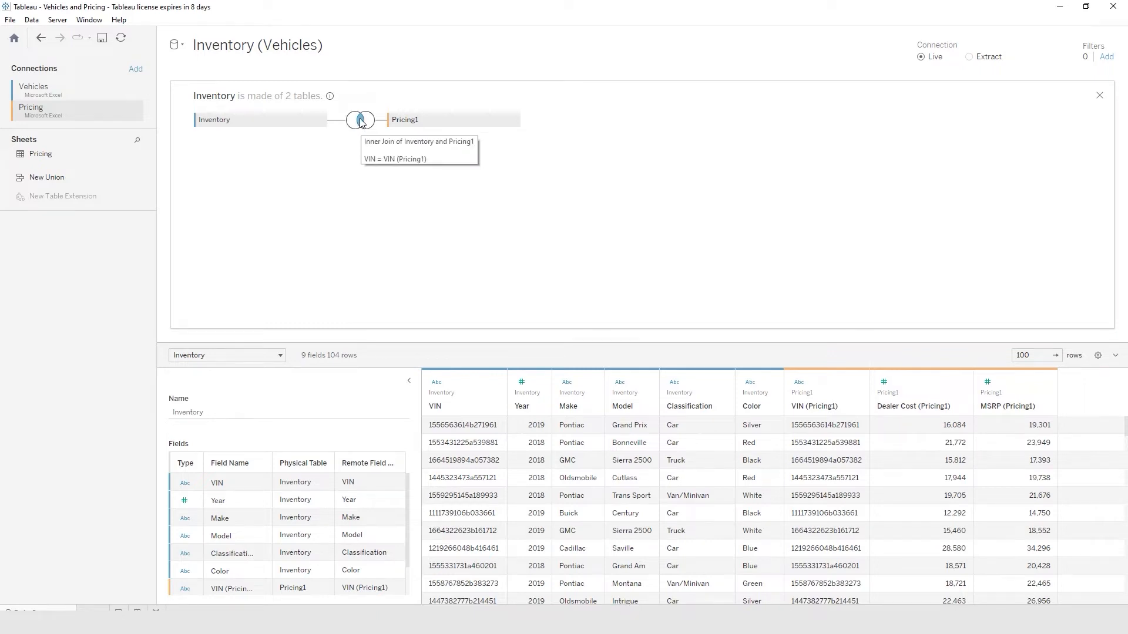
click(361, 121)
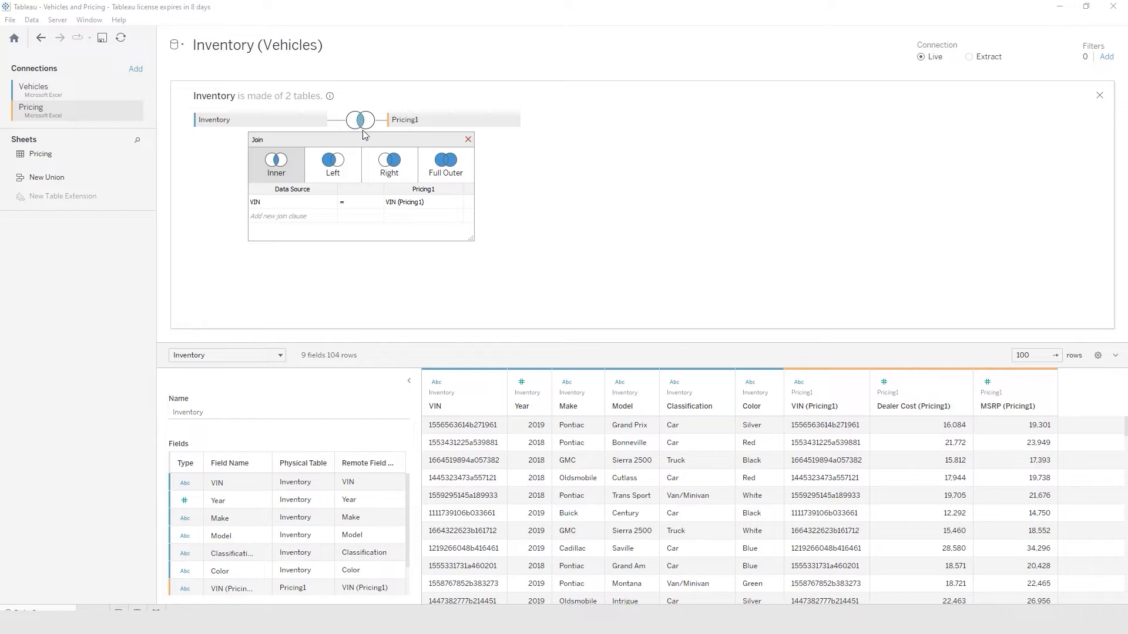
click(468, 140)
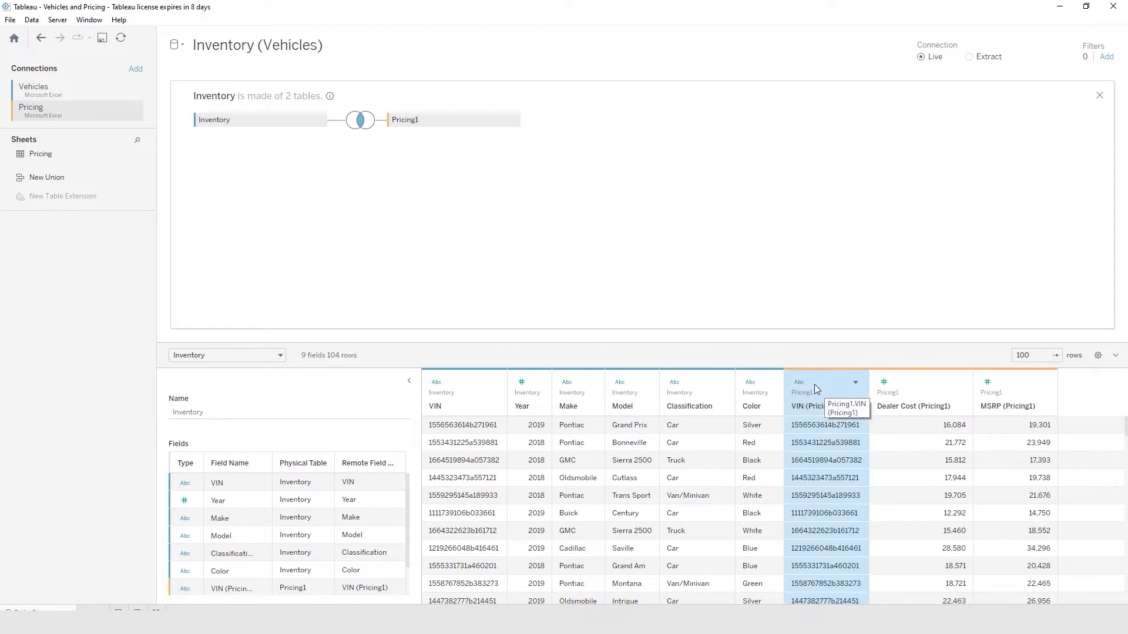
- Hide the duplicate VIN (Pricing1) field in the joined Inventory table and return to the logical layer of the data source
click(855, 382)
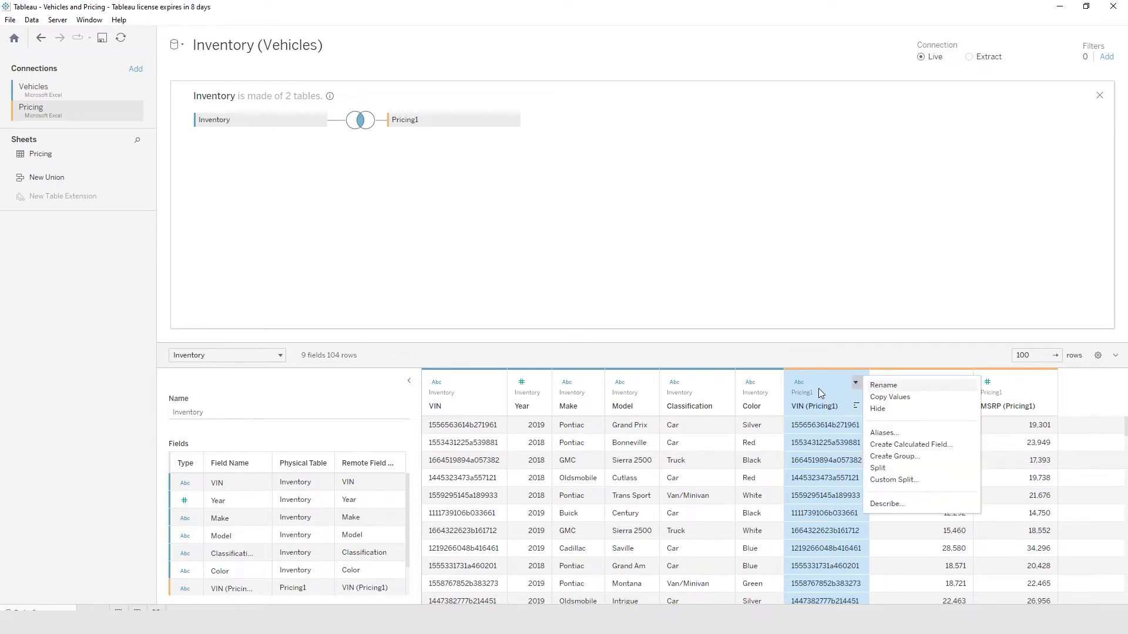
click(879, 411)
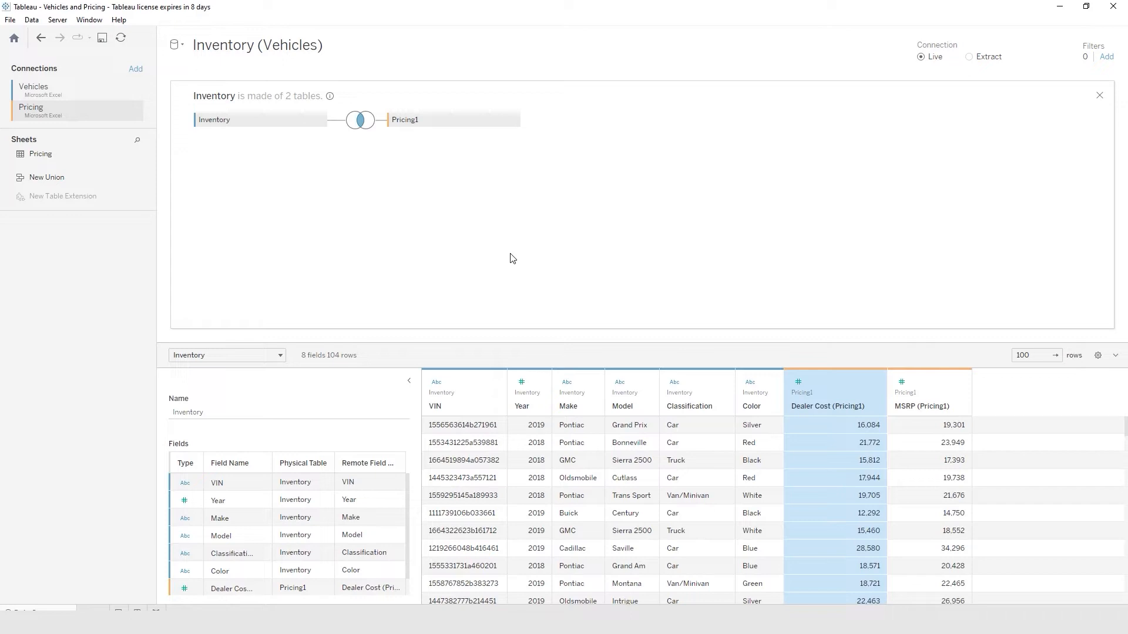
click(1100, 96)
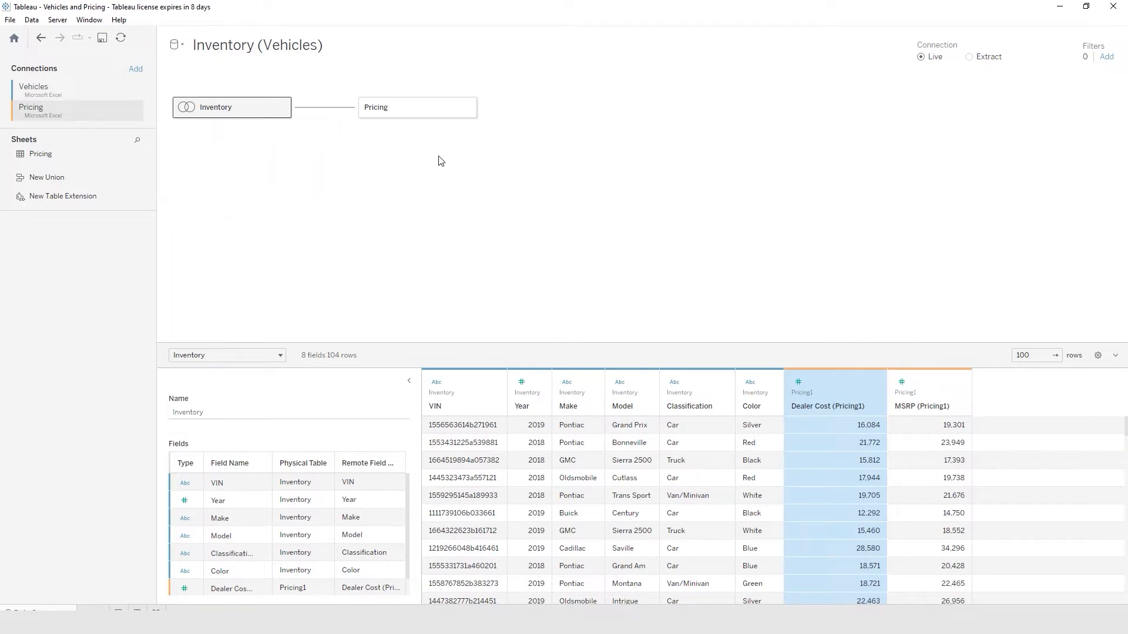
key(End)
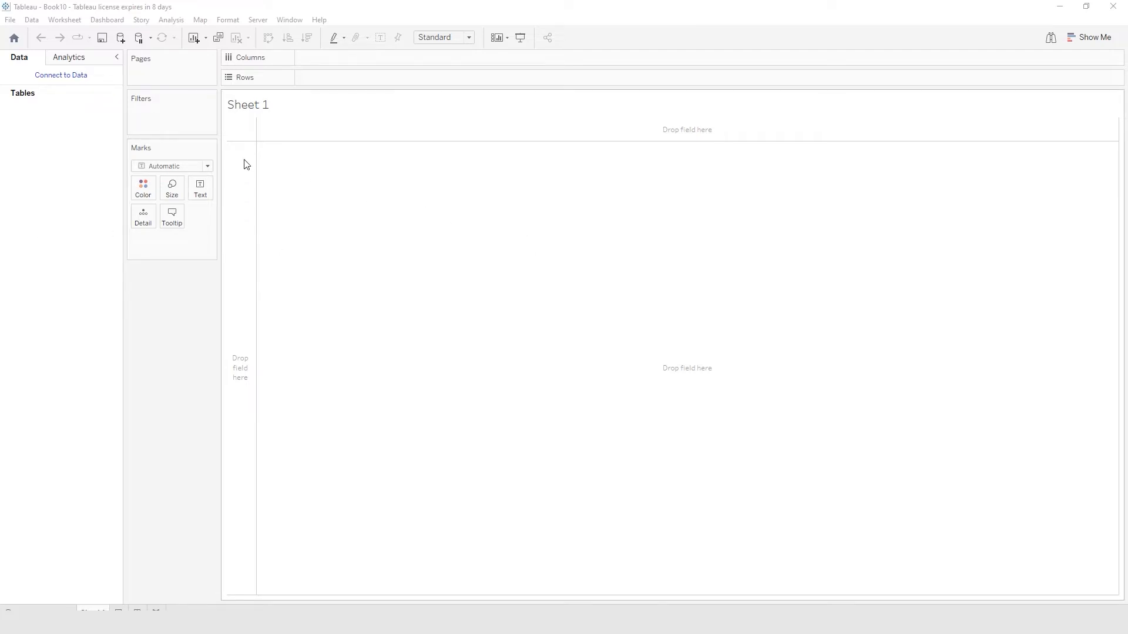
- Go to the start page and remove the Vehicles and Pricing workbook from the recently opened list
click(14, 38)
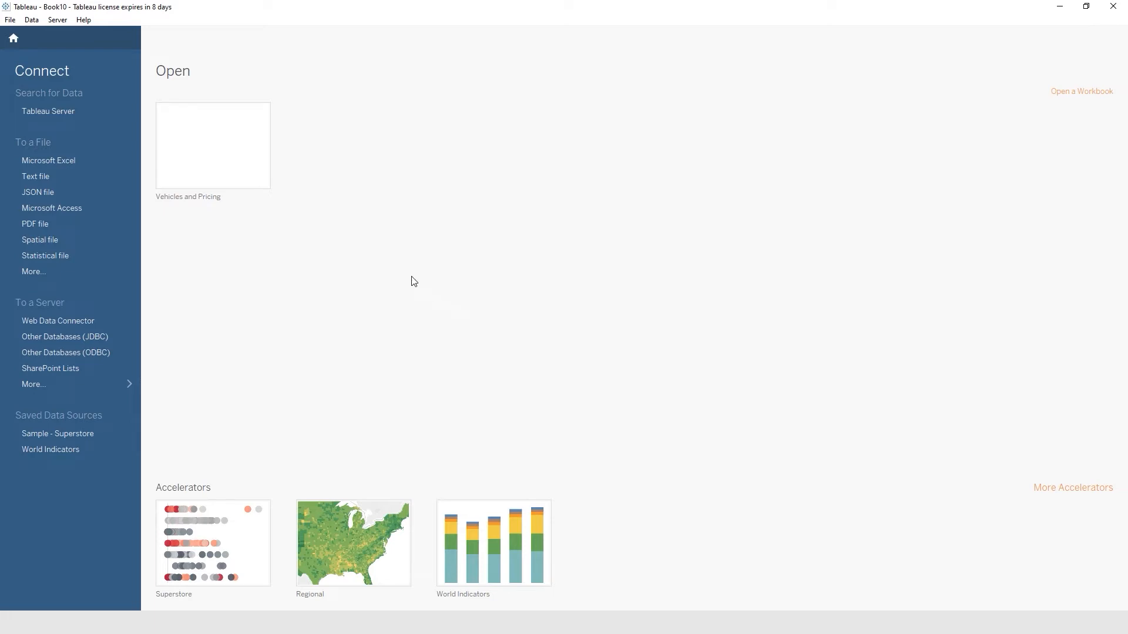
mouse_move(259, 116)
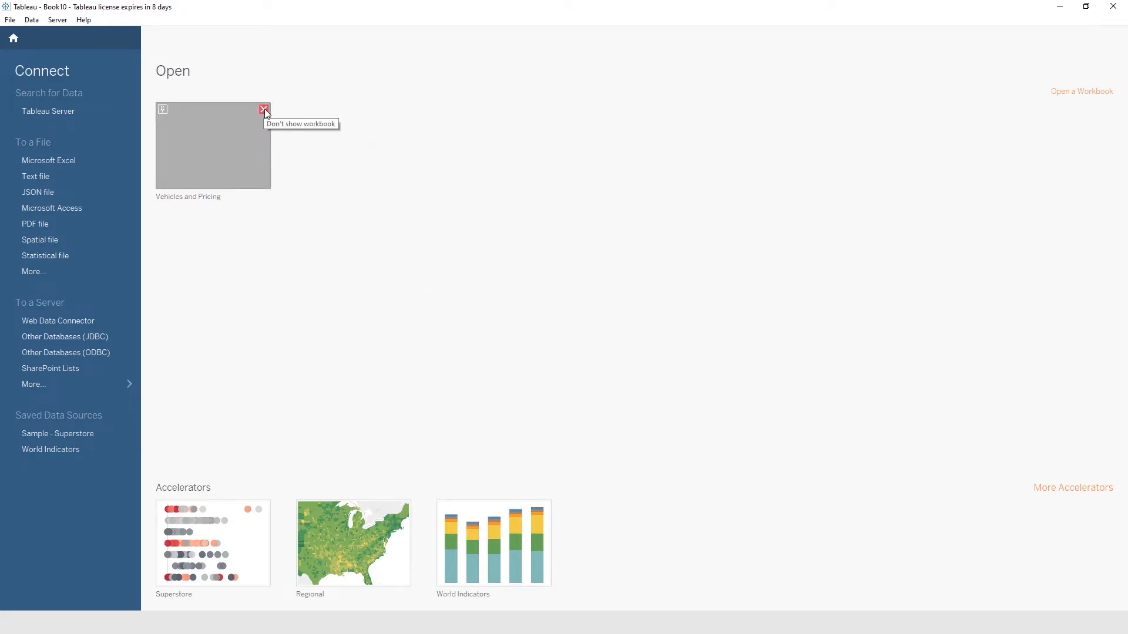
click(264, 112)
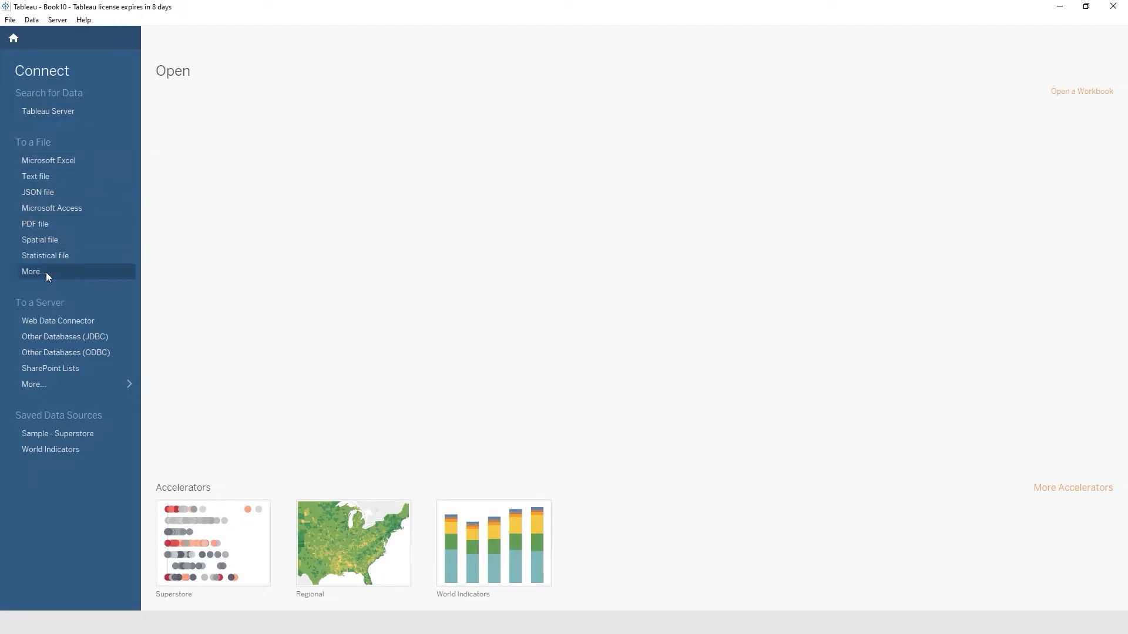
- Connect to SharePoint Lists on trishtrainingconsulting.sharepoint.com, signing in with the account username and password, and add the Tableau Training list to the canvas
click(34, 384)
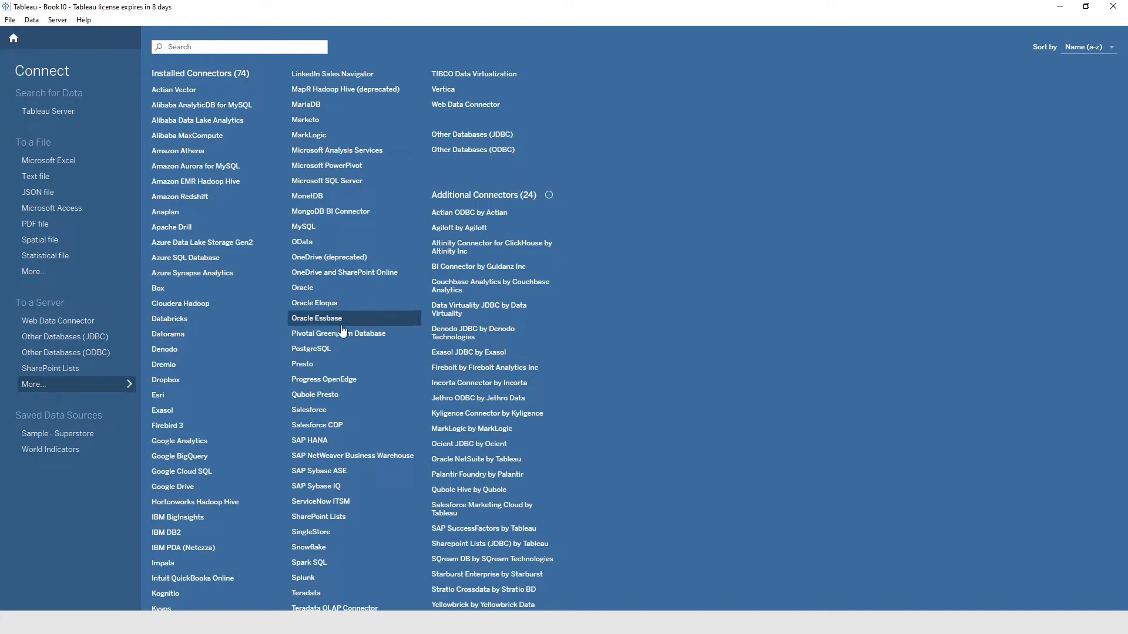
click(335, 522)
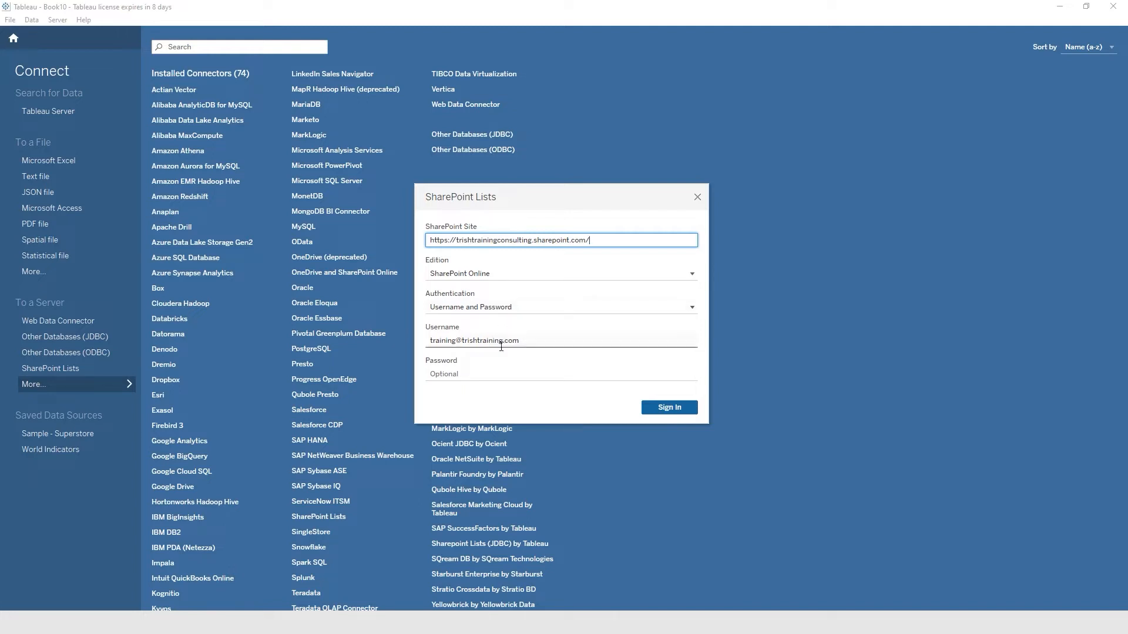
click(467, 373)
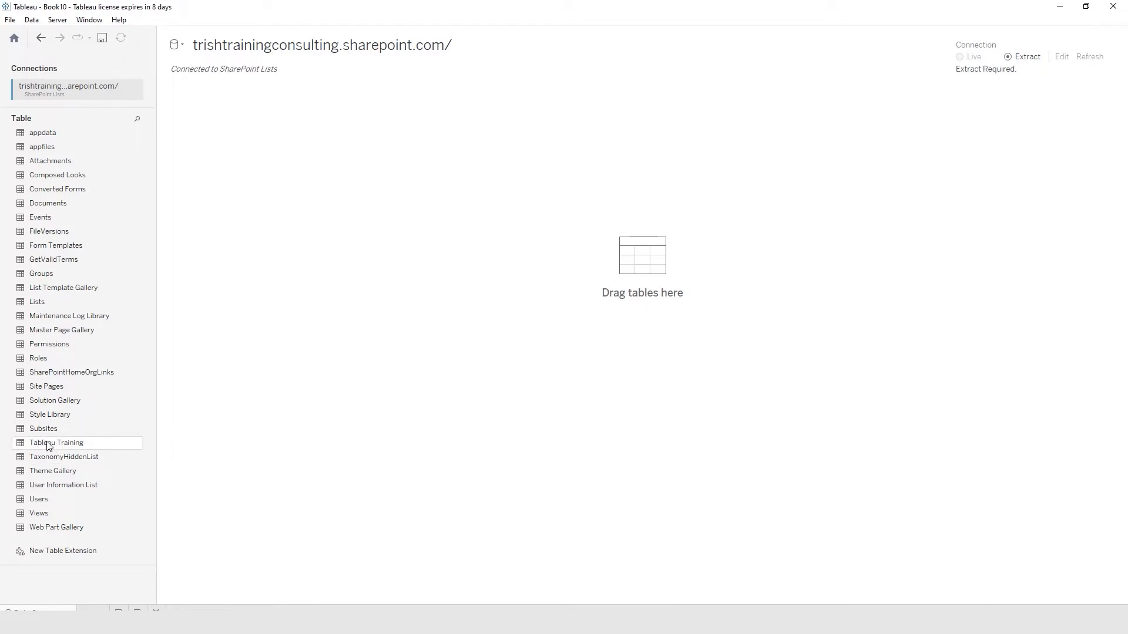
drag(49, 447, 579, 243)
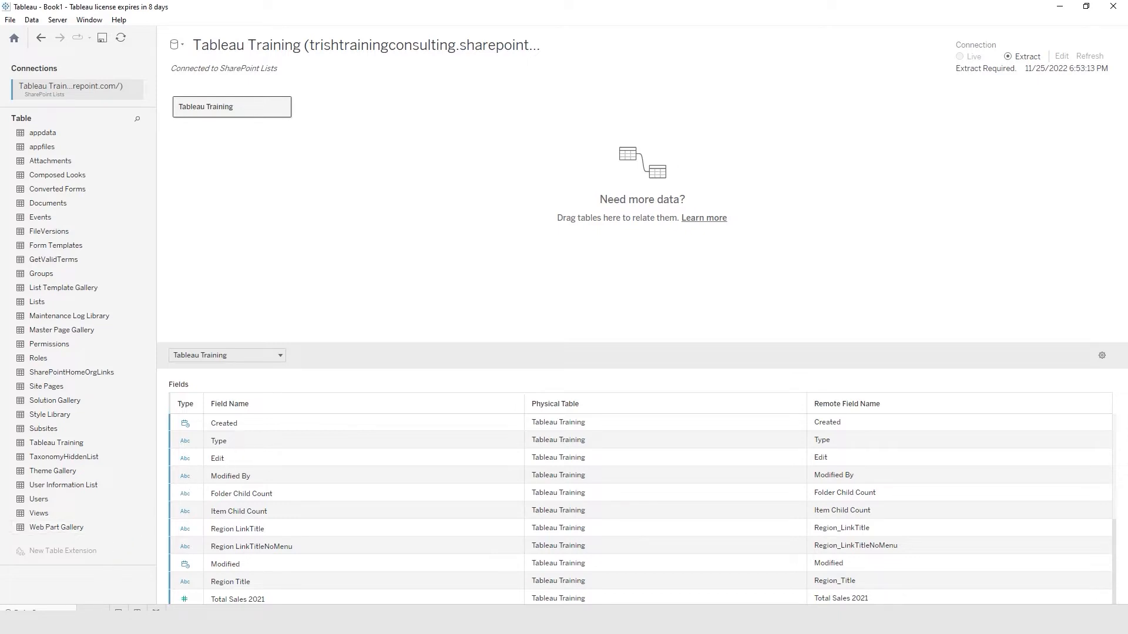
- Build a bar chart on Sheet 1 with Region Title as rows and Total Sales 2021 as columns
click(94, 611)
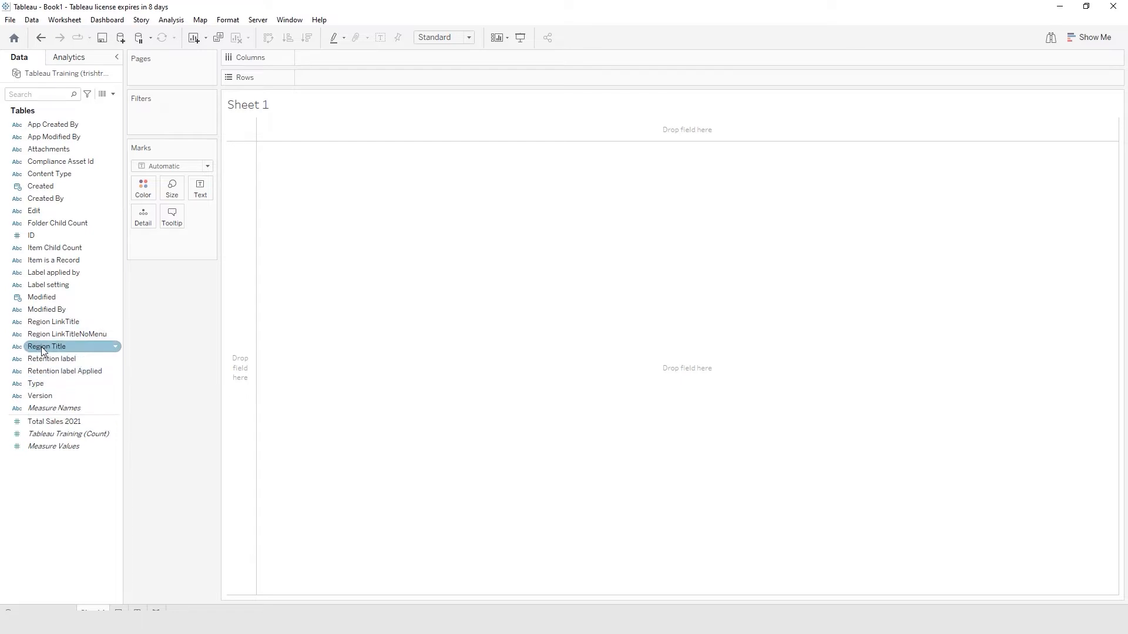
drag(43, 350, 317, 79)
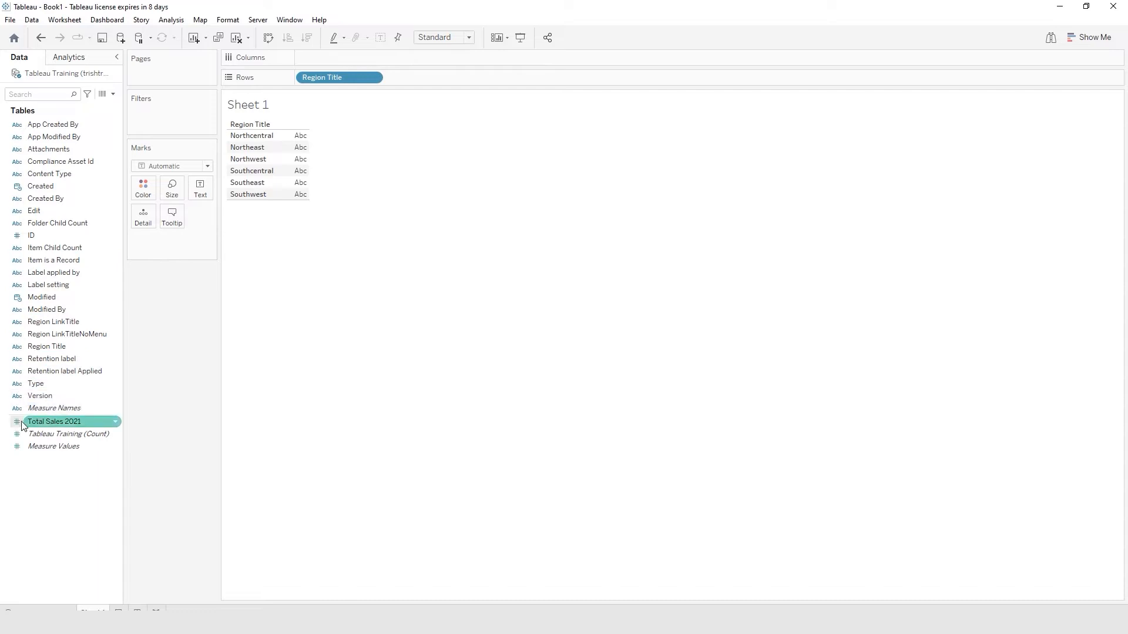
drag(37, 424, 334, 55)
mouse_move(293, 180)
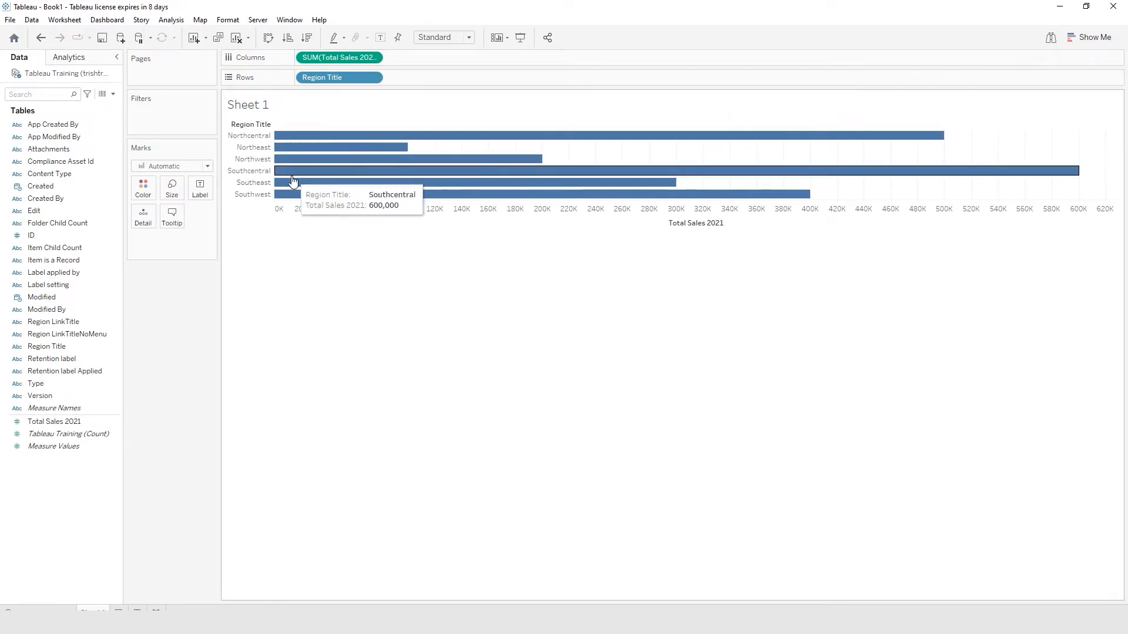
mouse_move(302, 162)
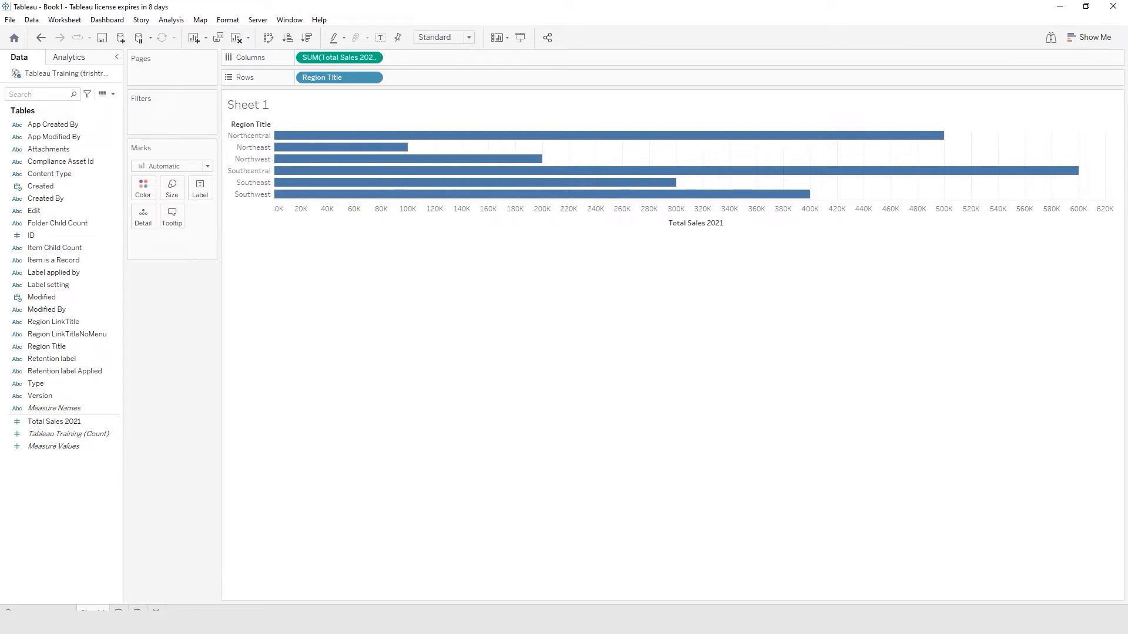
- Rename Sheet 1 as 2021 Sales by Region
mouse_move(93, 611)
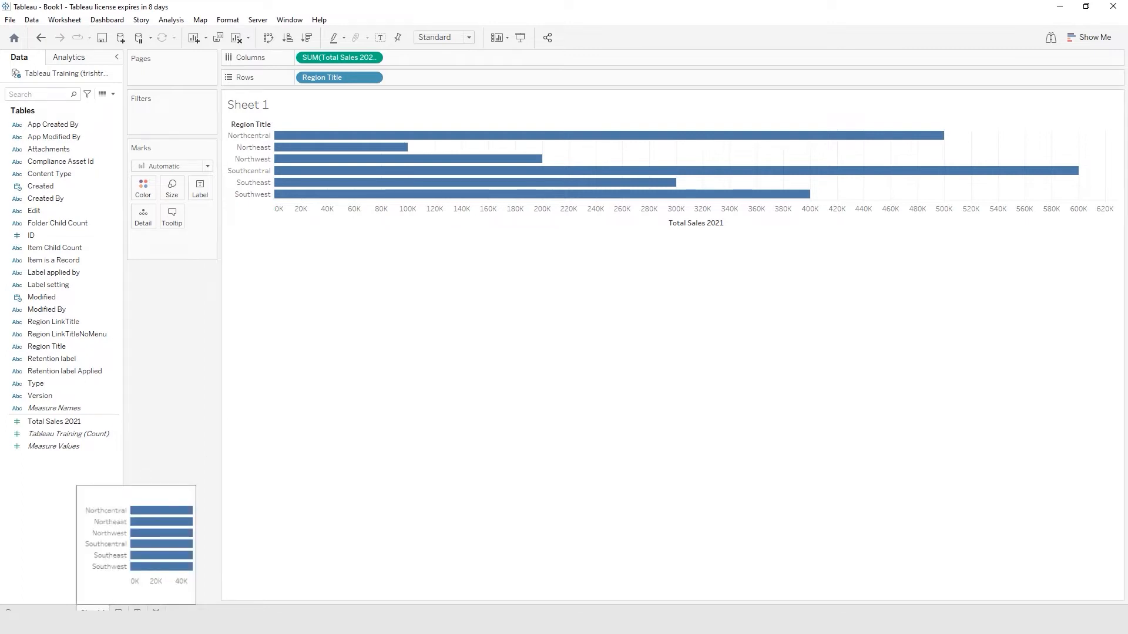
double_click(93, 611)
mouse_move(86, 611)
text(Sale)
text(Sales )
text(by Region)
key(Return)
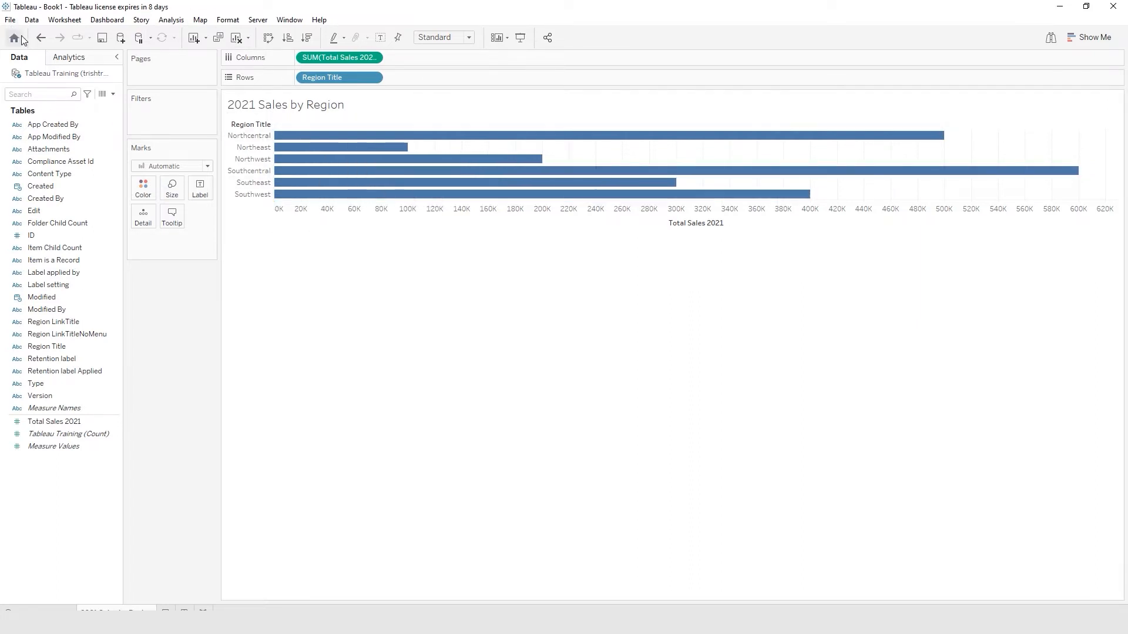
- Save the workbook as 2021 Sales by Region - SharePoint in the Workbooks folder
click(103, 38)
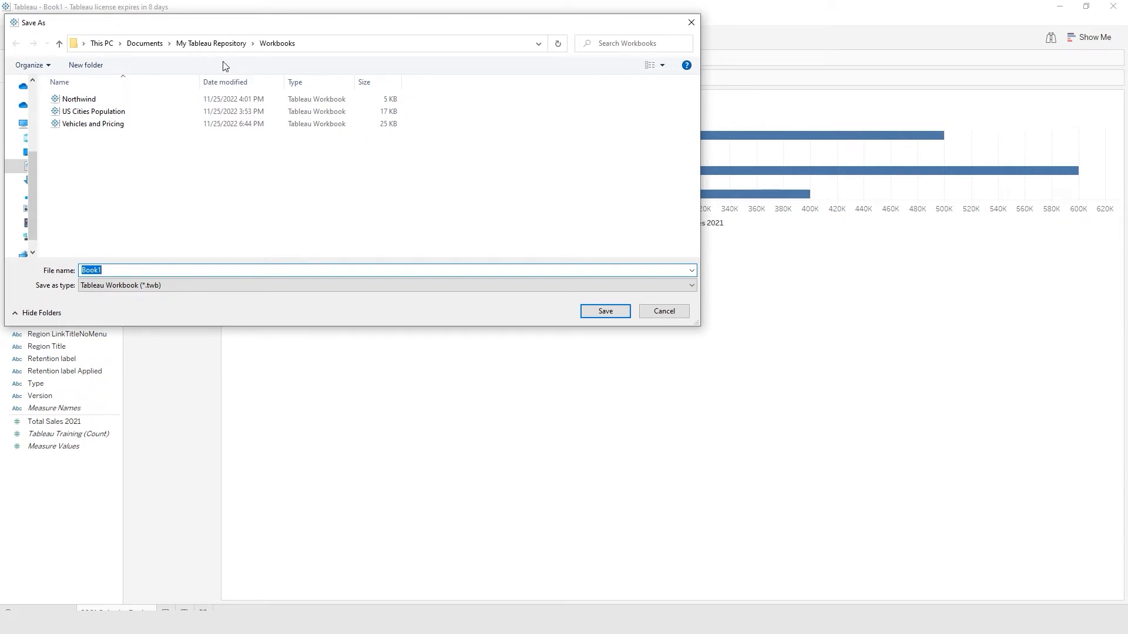
text(2021 Sales by Region - SharePoint)
click(612, 312)
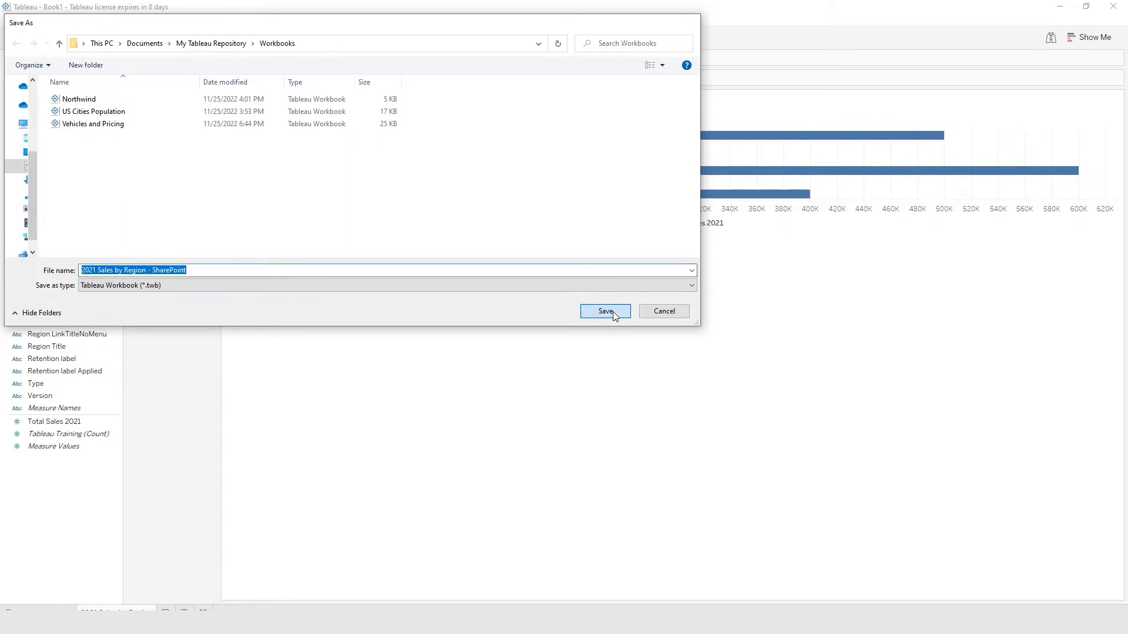
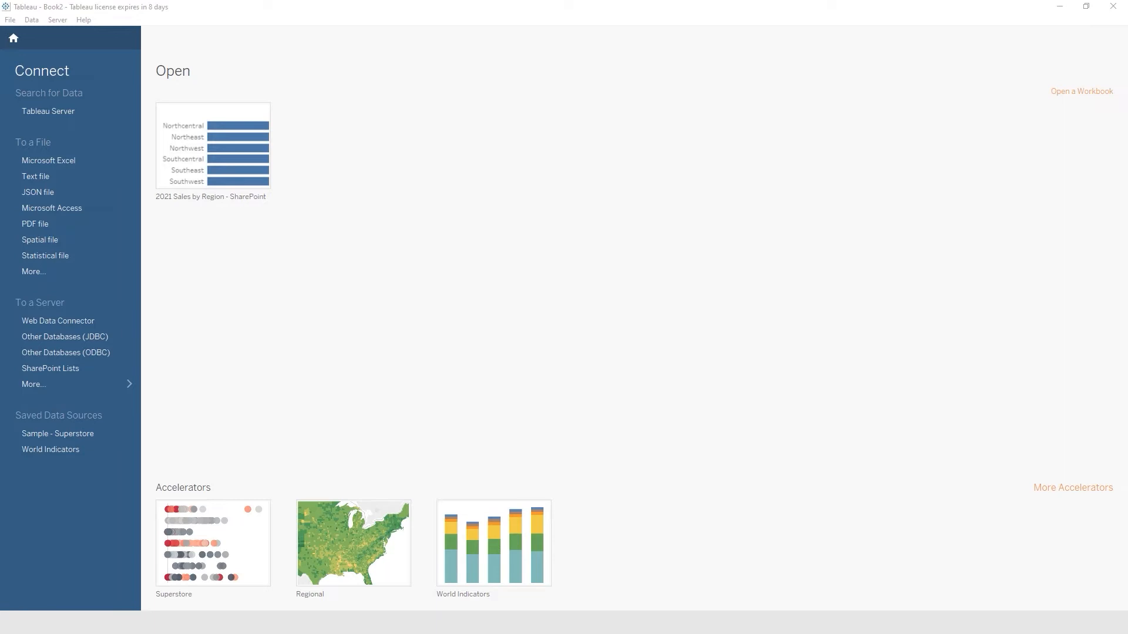
- Remove 2021 Sales by Region - SharePoint from the recent workbooks and open the saved Sample - Superstore source on its data source page
mouse_move(262, 121)
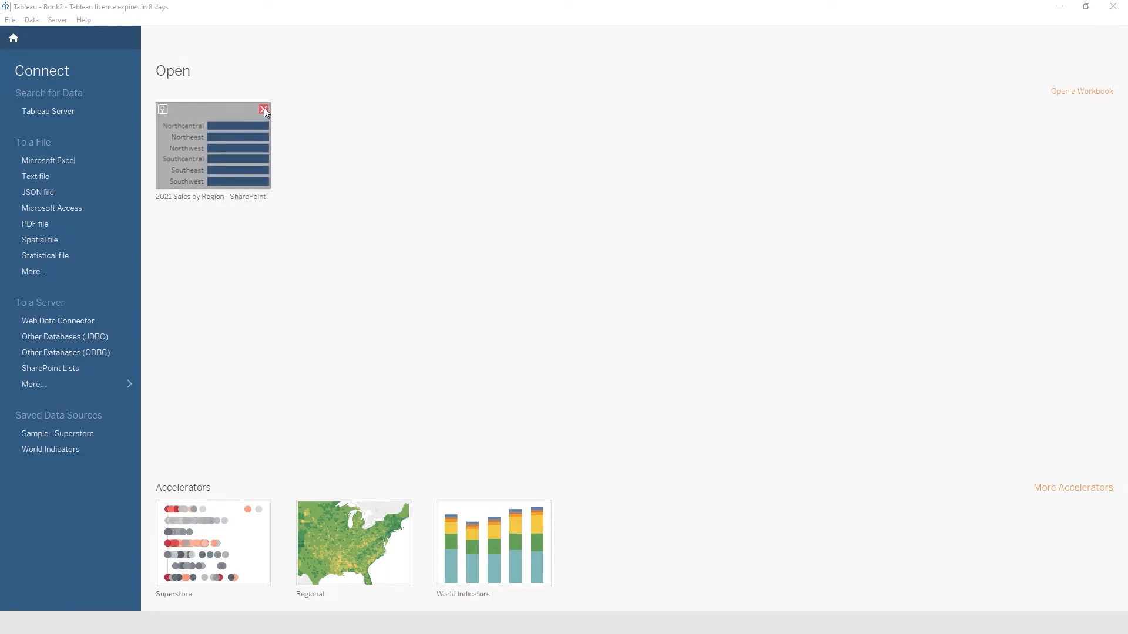
click(263, 110)
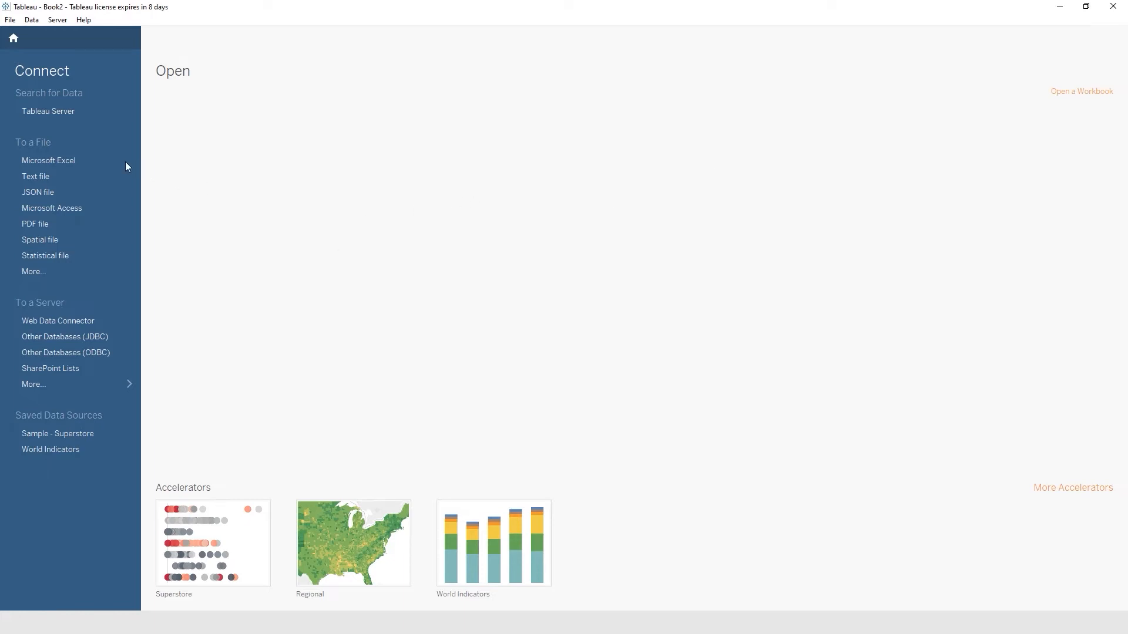
click(43, 432)
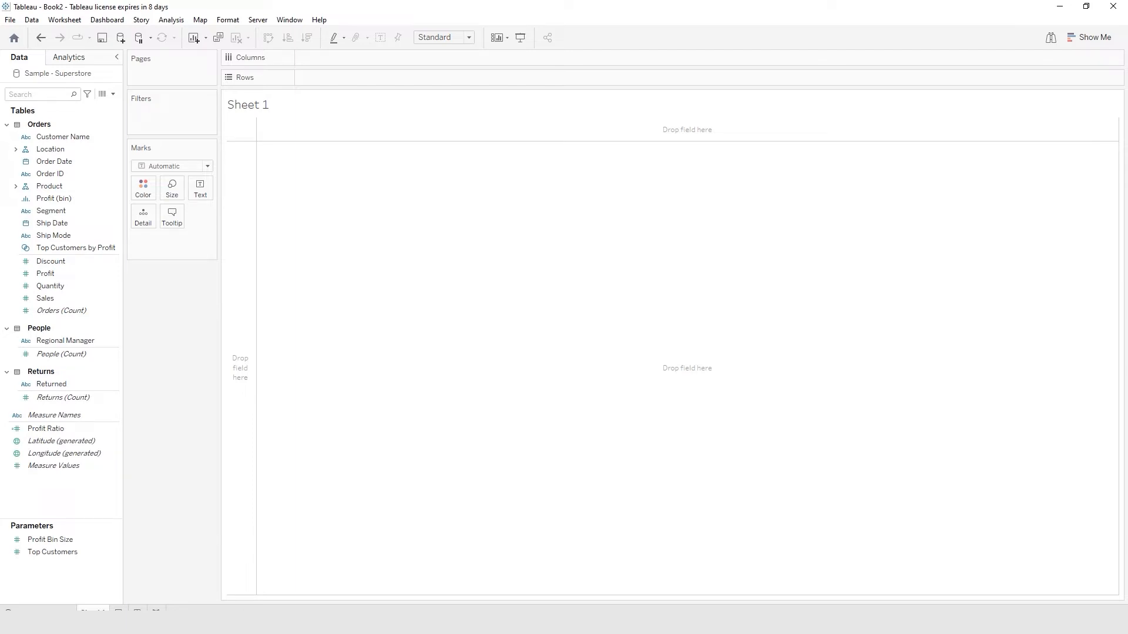
click(37, 609)
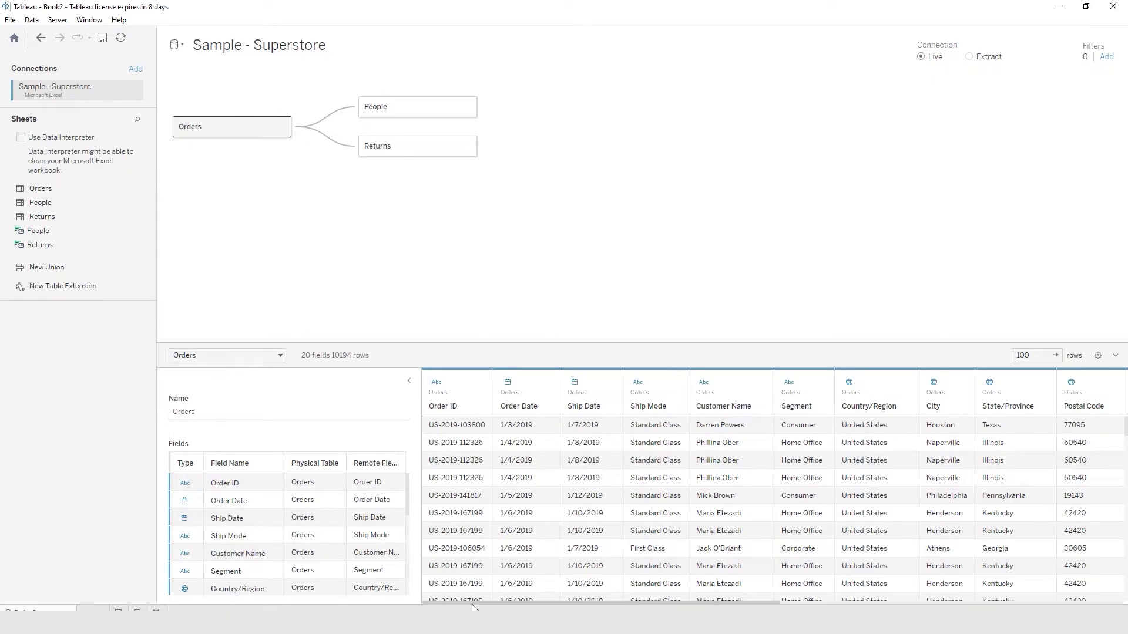
- Examine the Orders table's data preview and field list, including field types, physical tables and the options available for Order ID
drag(473, 607, 403, 603)
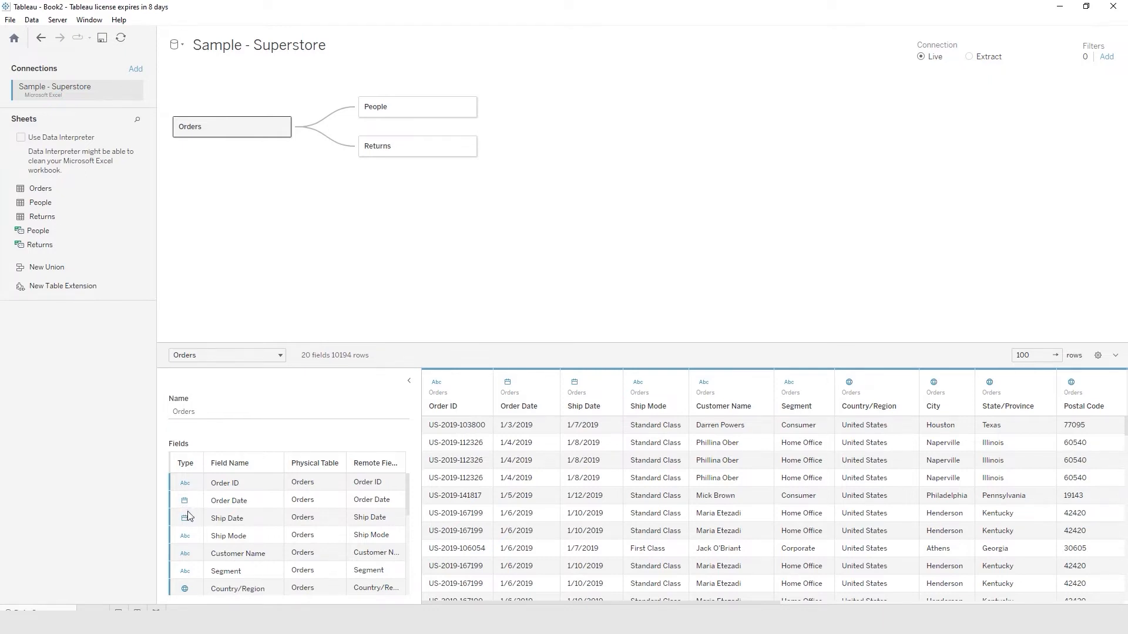
scroll(190, 533, down, 3)
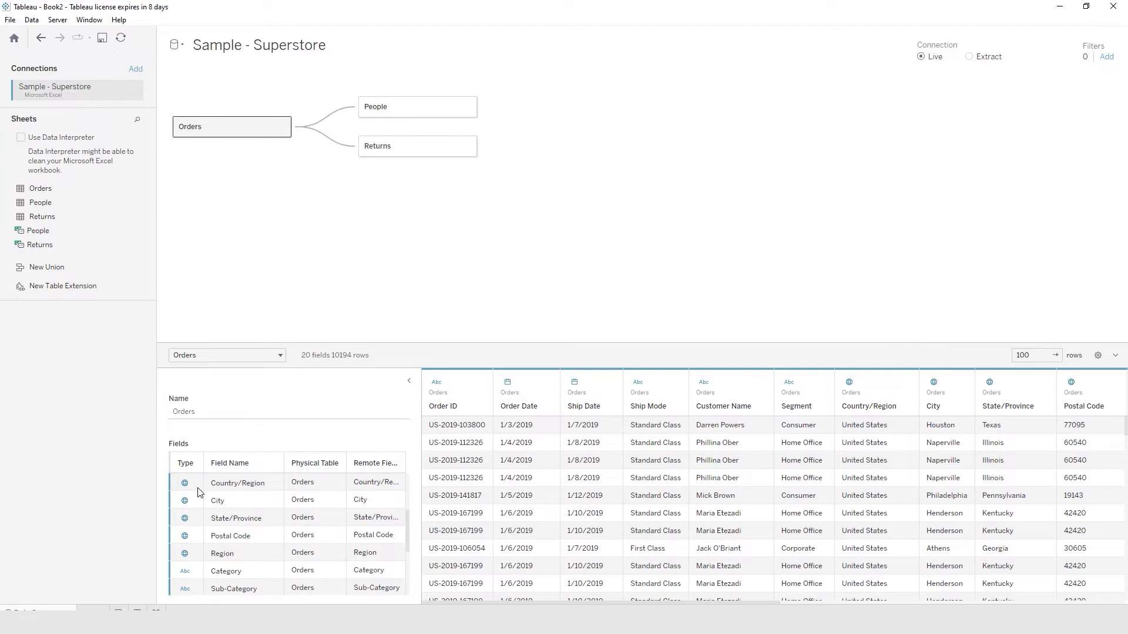
scroll(197, 492, down, 3)
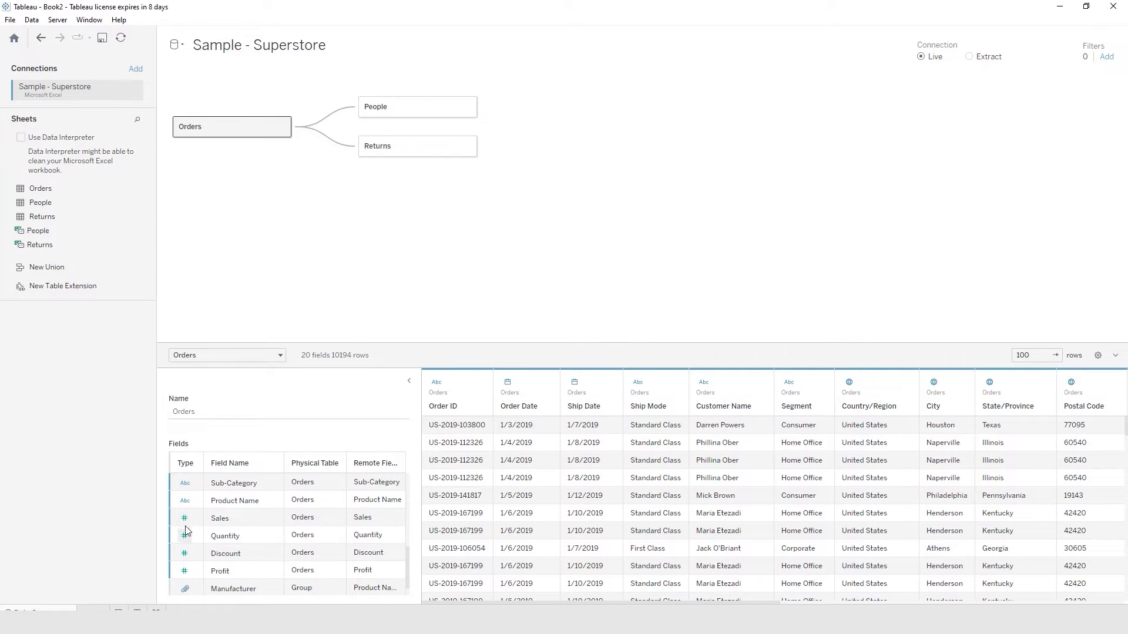
scroll(196, 582, down, 1)
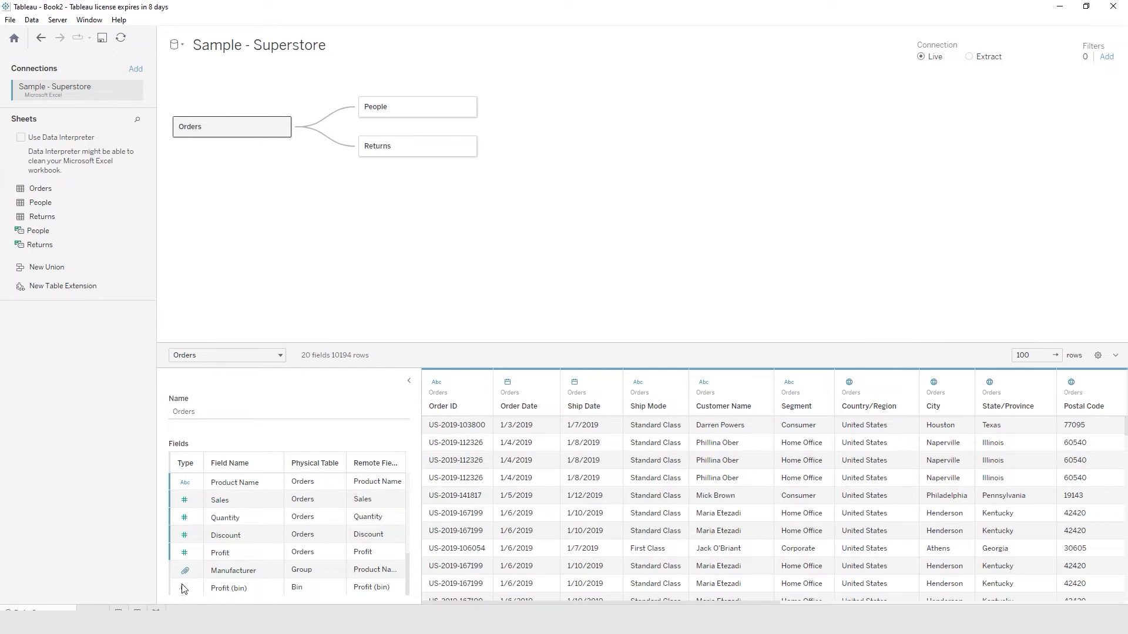
scroll(211, 526, up, 5)
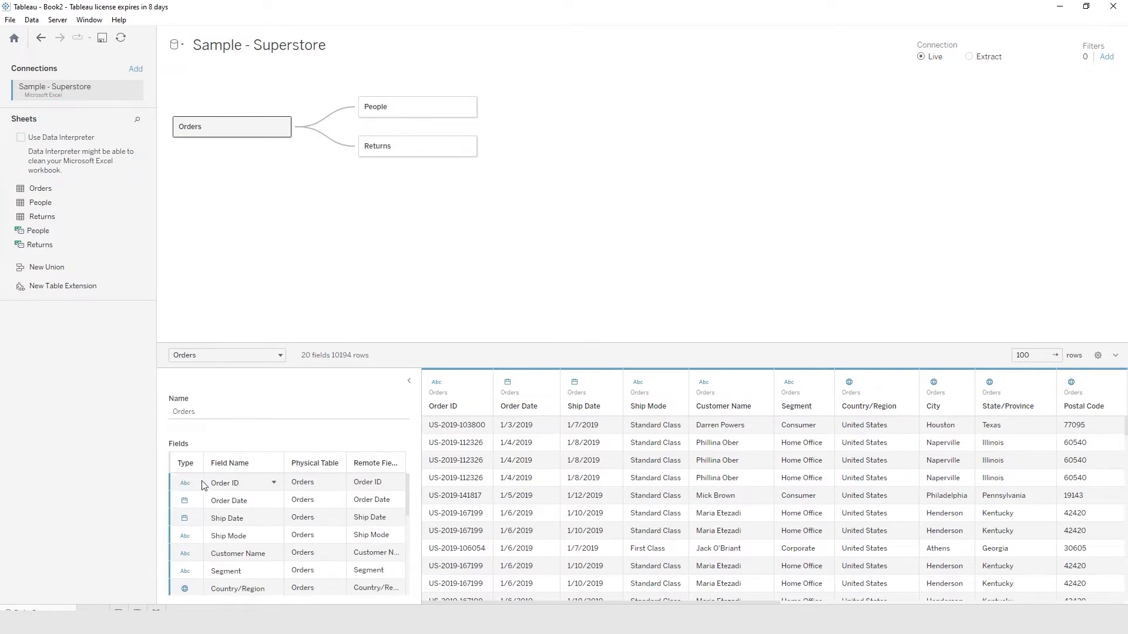
click(276, 487)
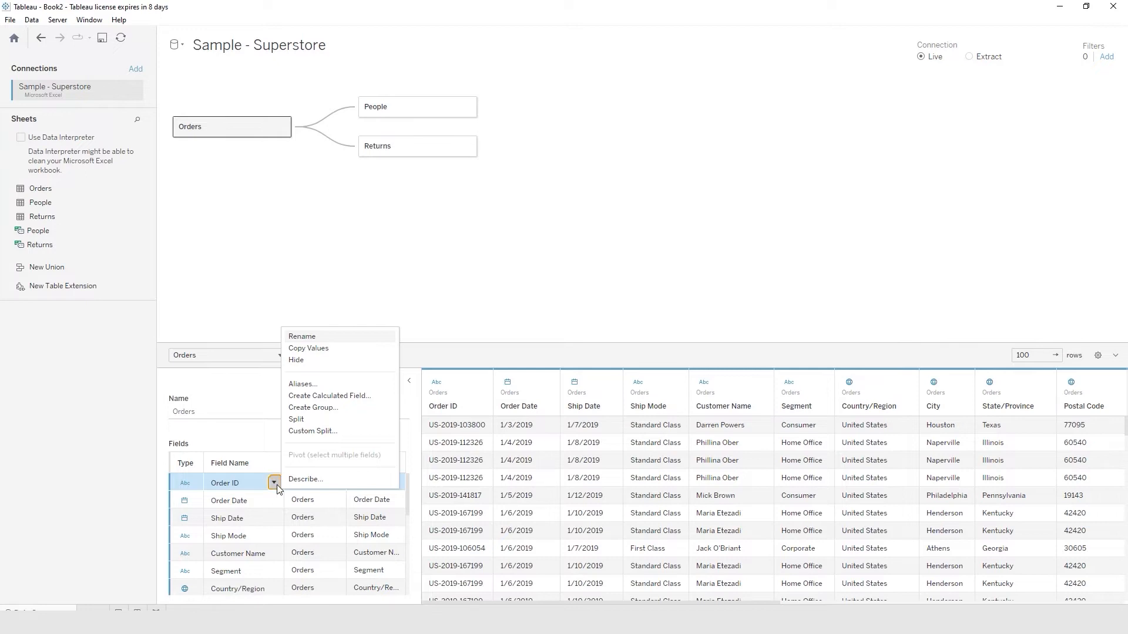
click(266, 455)
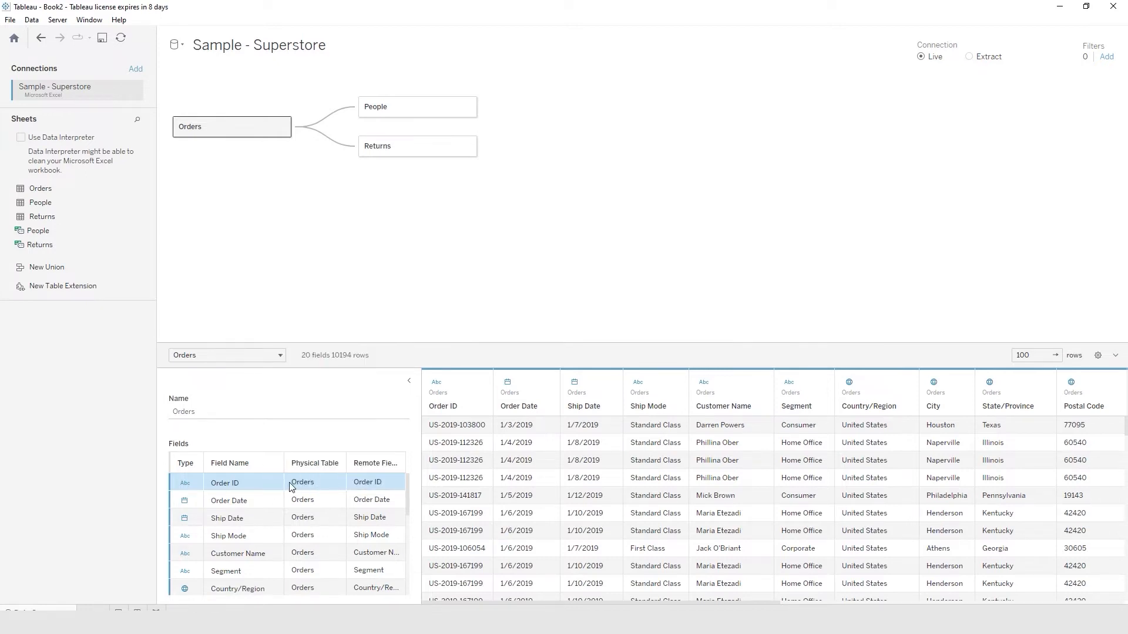
scroll(322, 505, down, 2)
scroll(323, 505, down, 3)
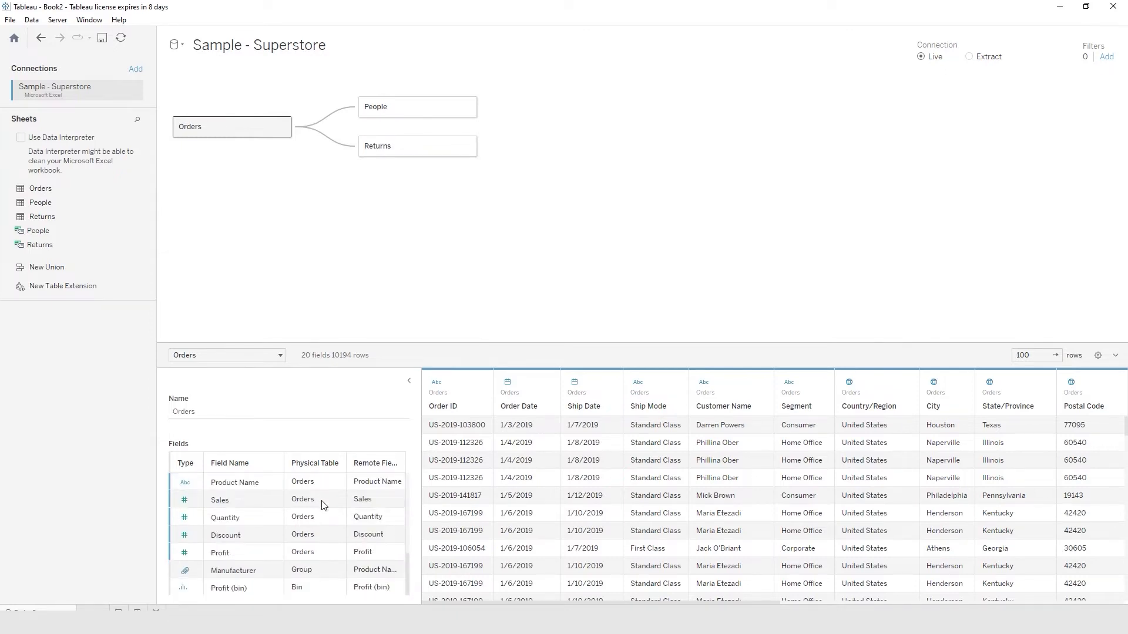
- Examine the data type and geographic role options available for the Postal Code field
scroll(377, 498, up, 5)
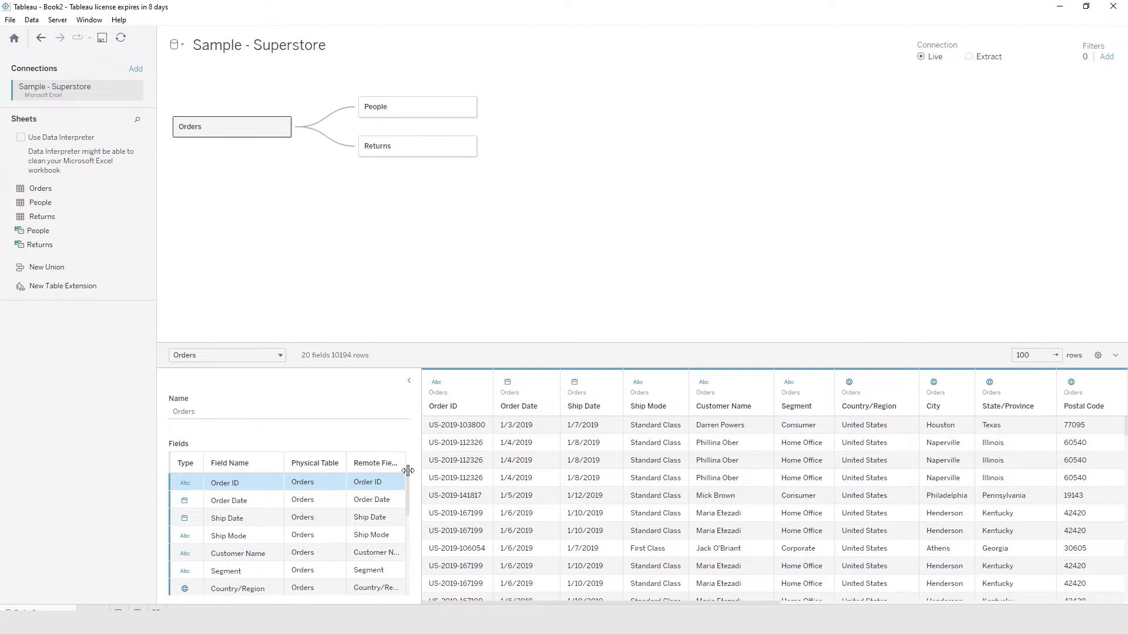
scroll(407, 471, down, 3)
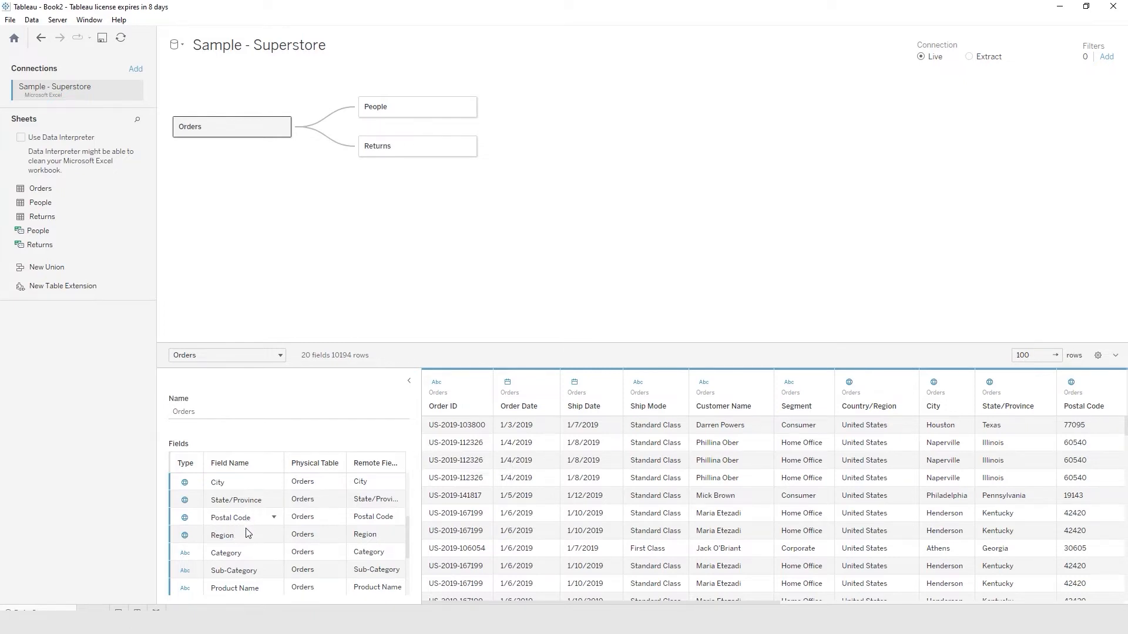
click(185, 518)
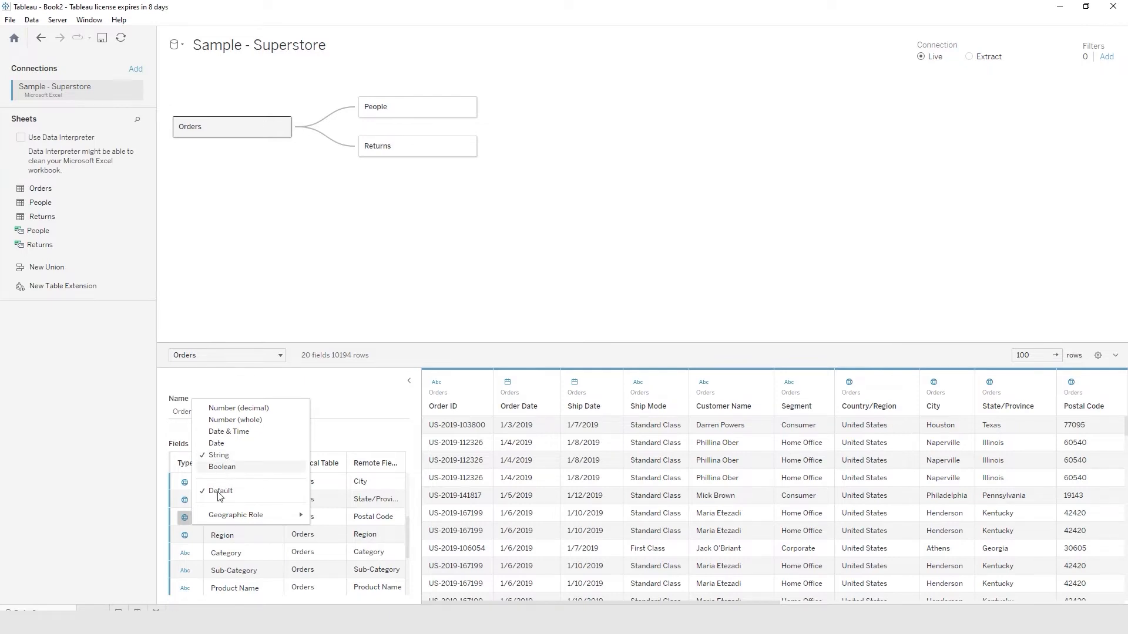
mouse_move(221, 519)
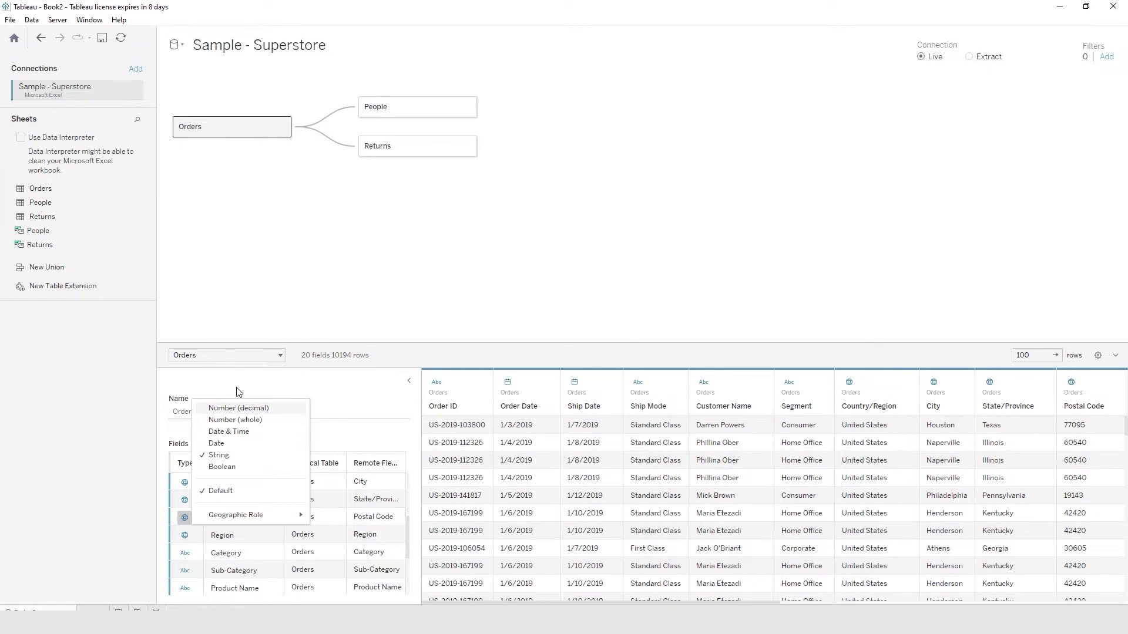
click(330, 397)
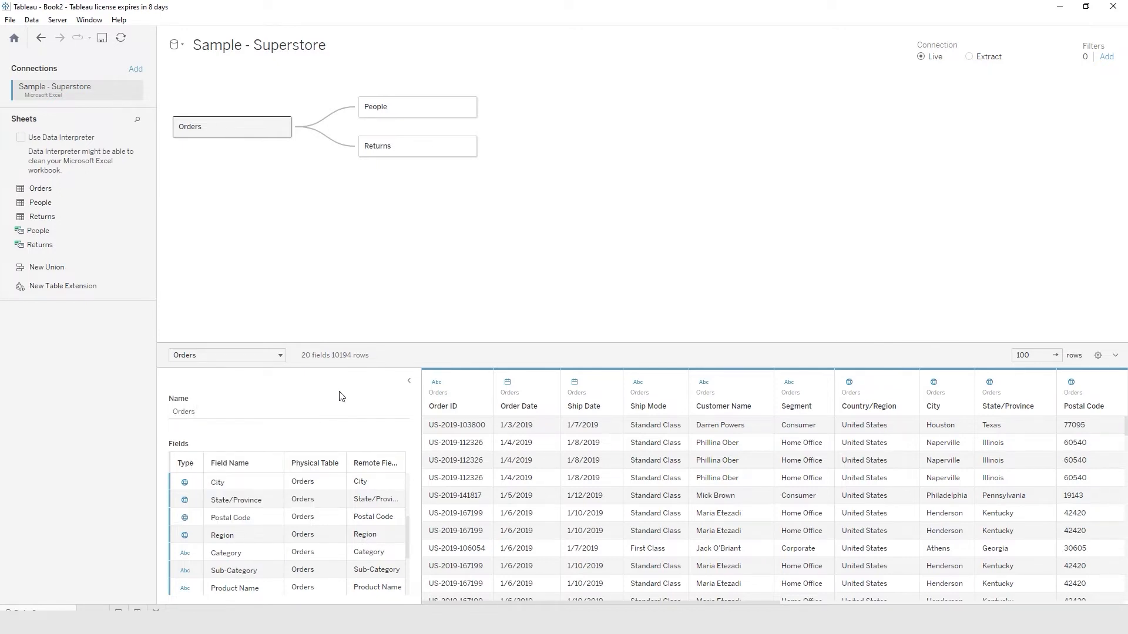
- Try the Date & Time data type on Order Date, widening its preview column, and set the type back to Date
scroll(269, 508, up, 3)
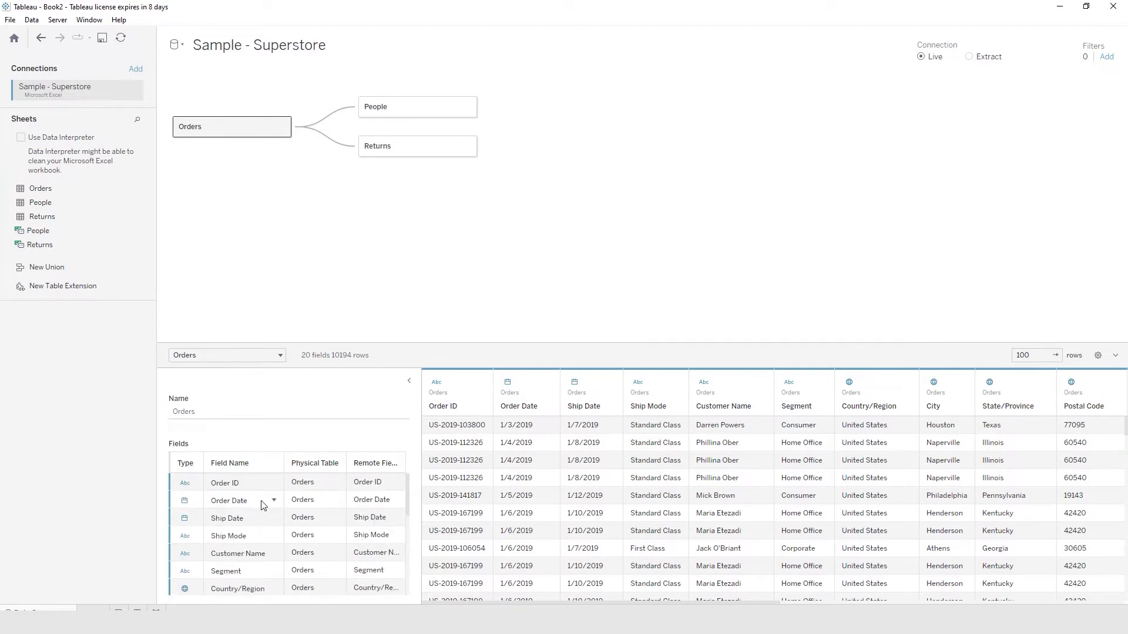
click(185, 502)
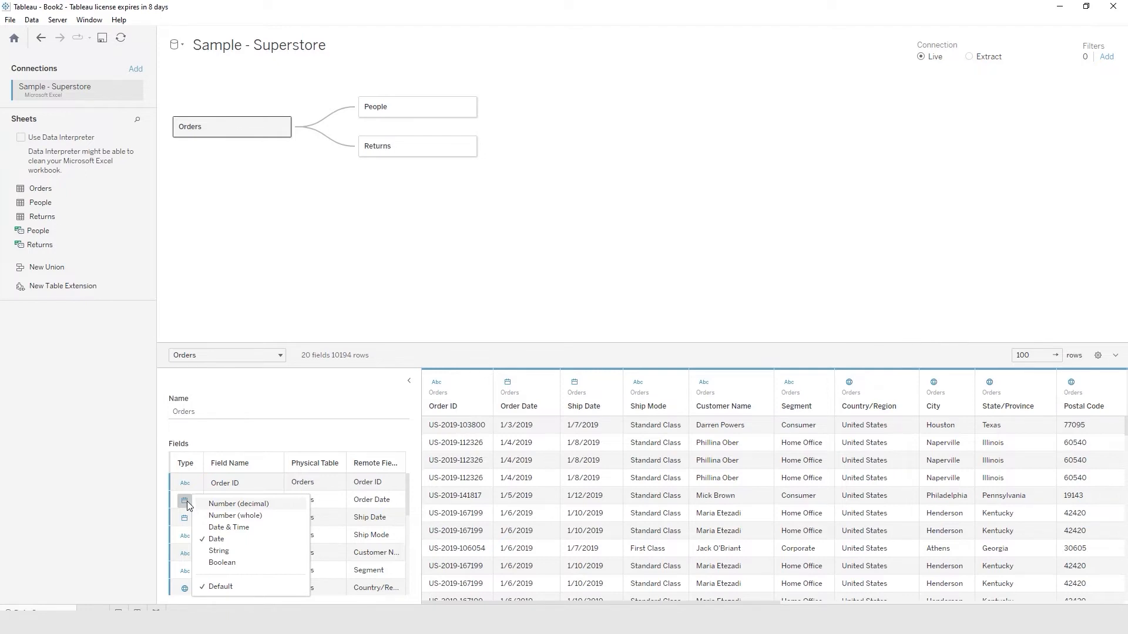
click(216, 527)
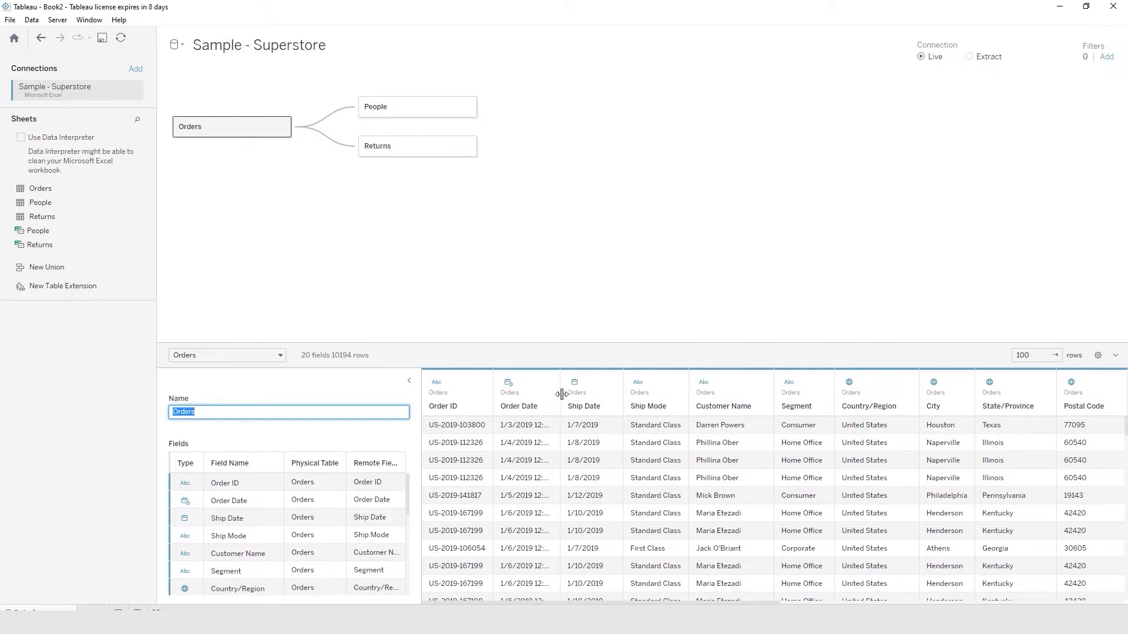
drag(562, 394, 586, 394)
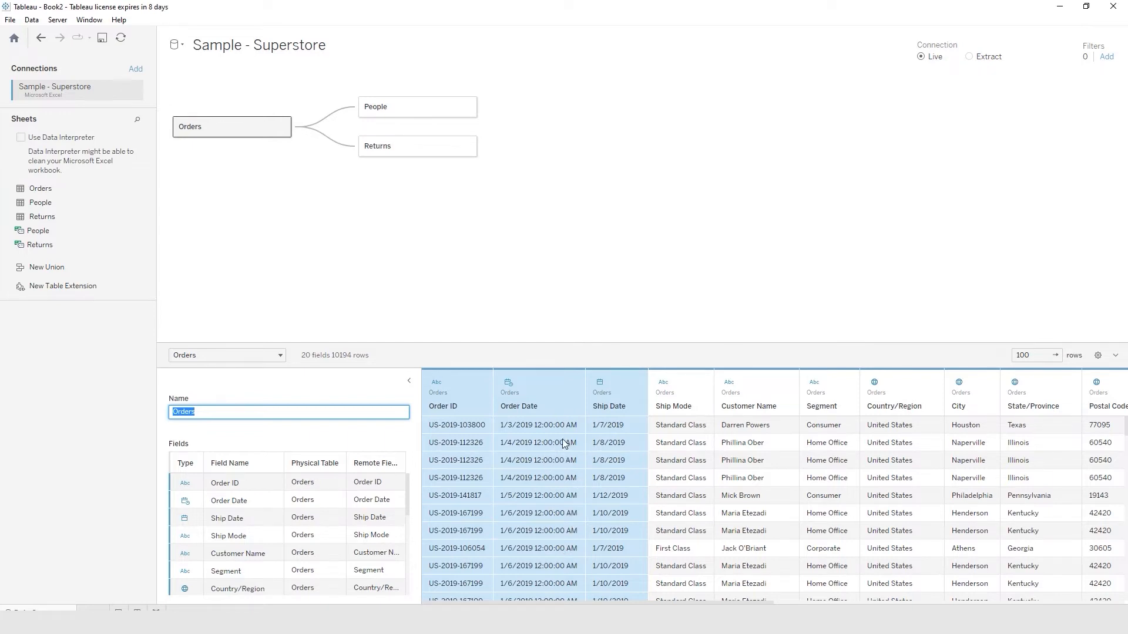
click(186, 503)
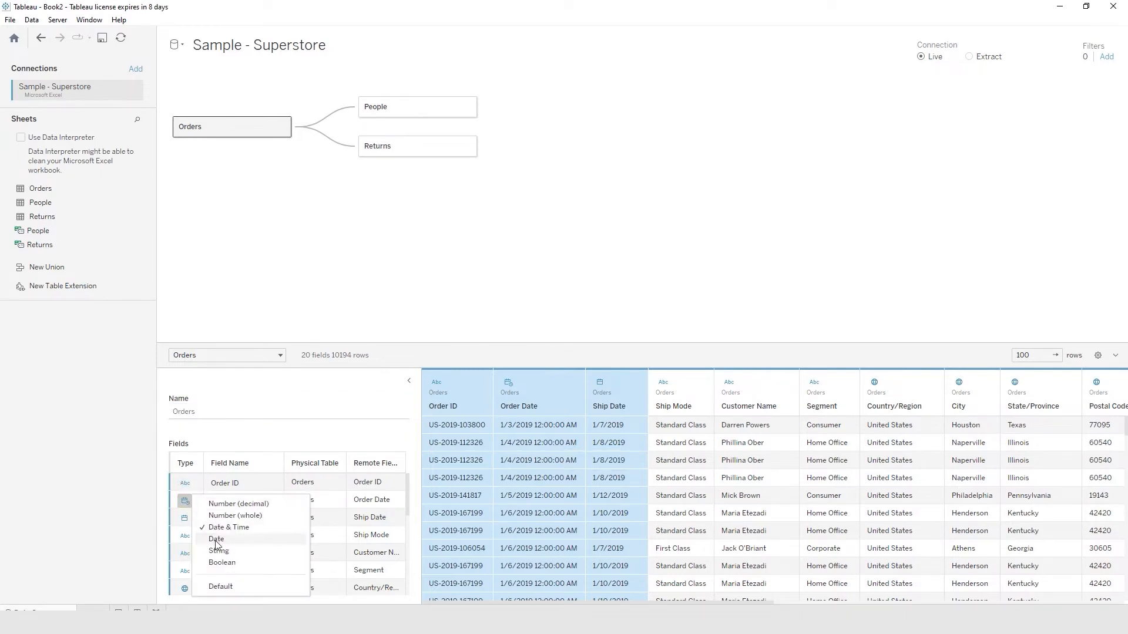
click(216, 541)
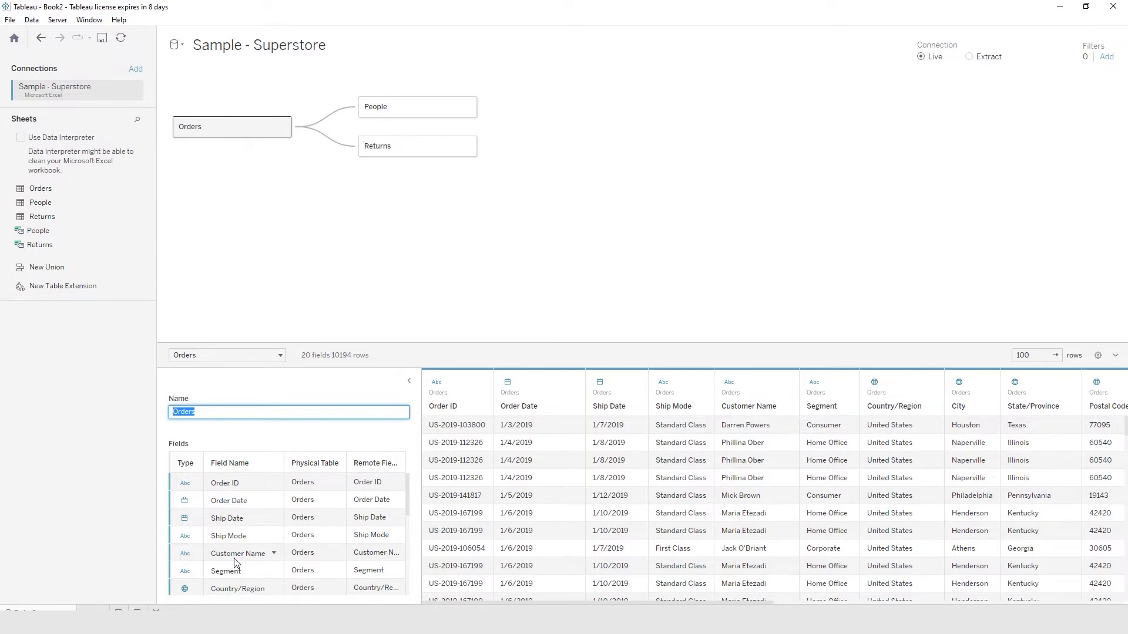
- Split the Customer Name field into separate fields and bring the resulting columns into view
click(274, 554)
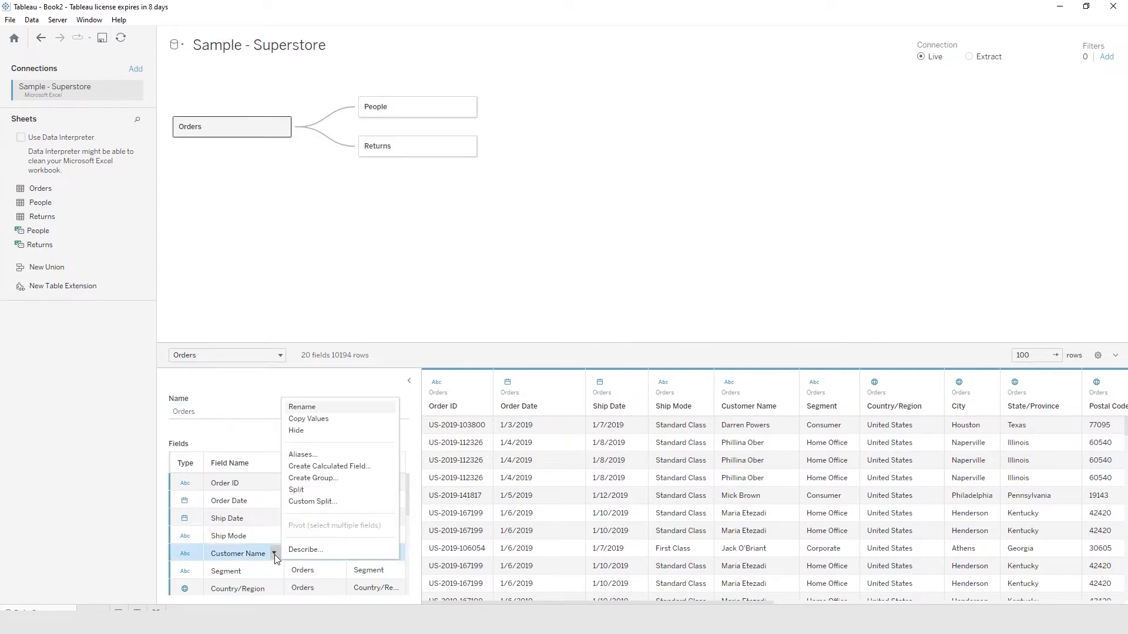
click(296, 490)
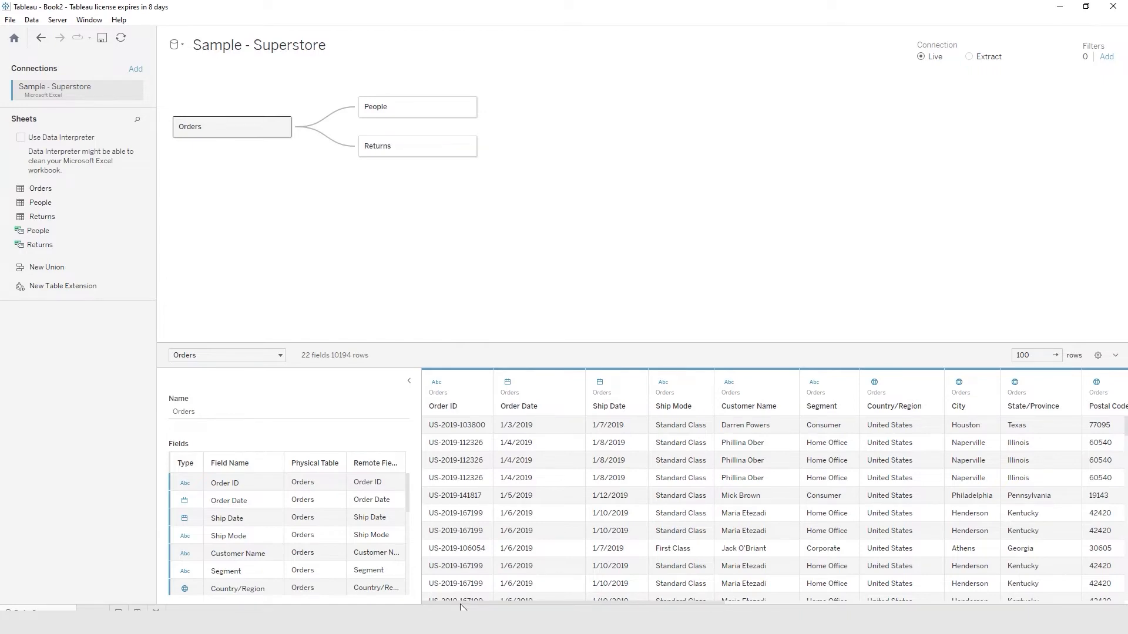
drag(463, 603, 972, 569)
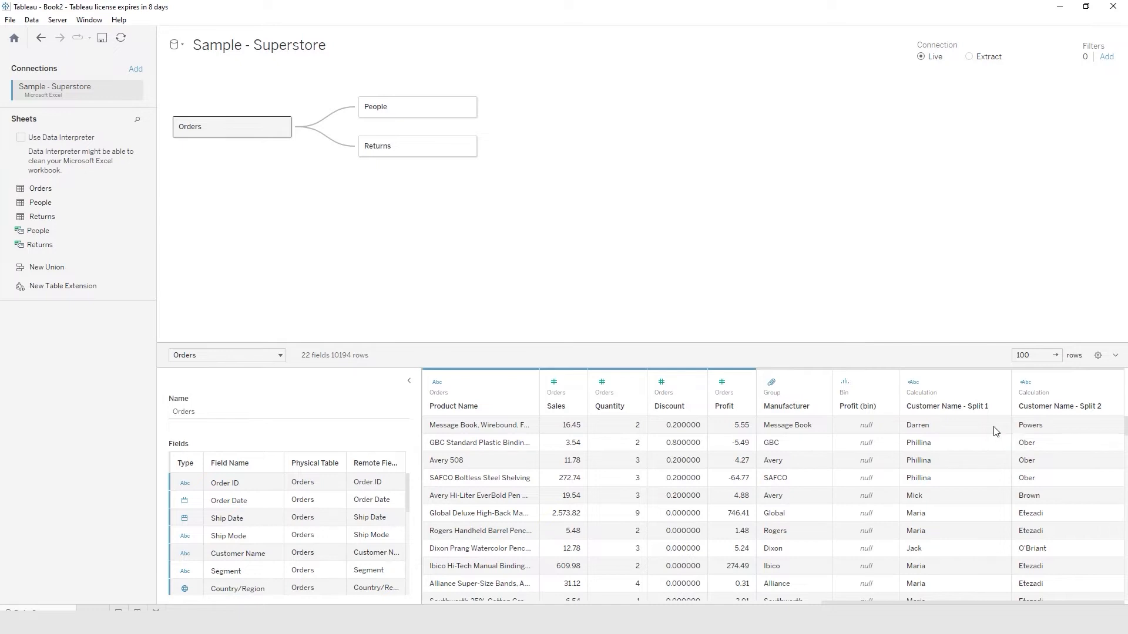
- Rename the two columns split from Customer Name as Customer First and Customer Last
right_click(937, 412)
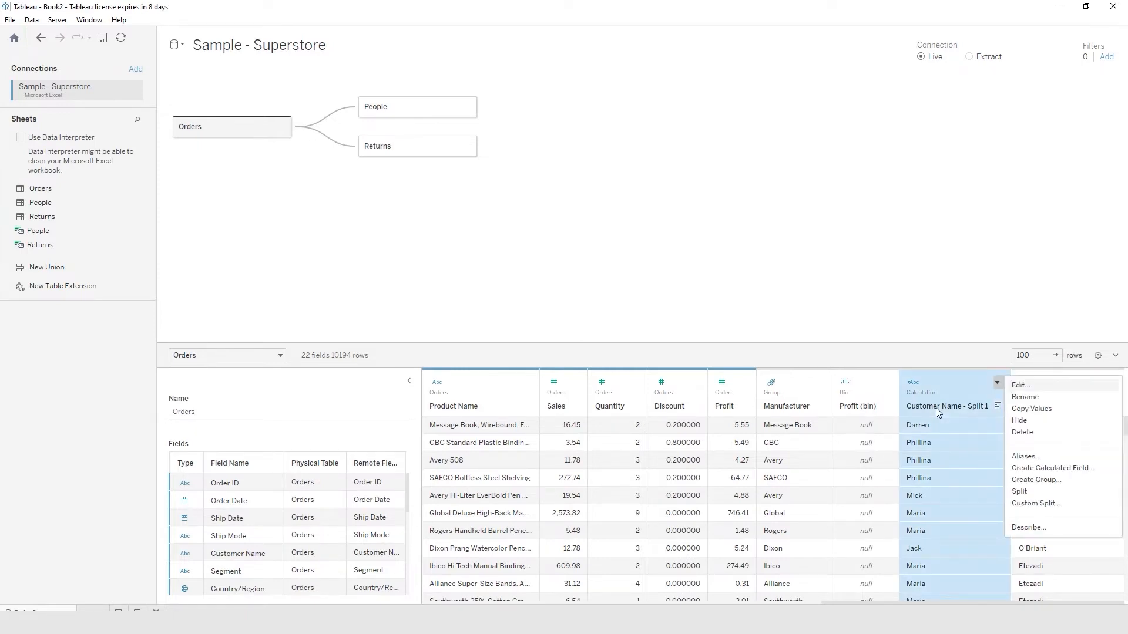
click(1025, 397)
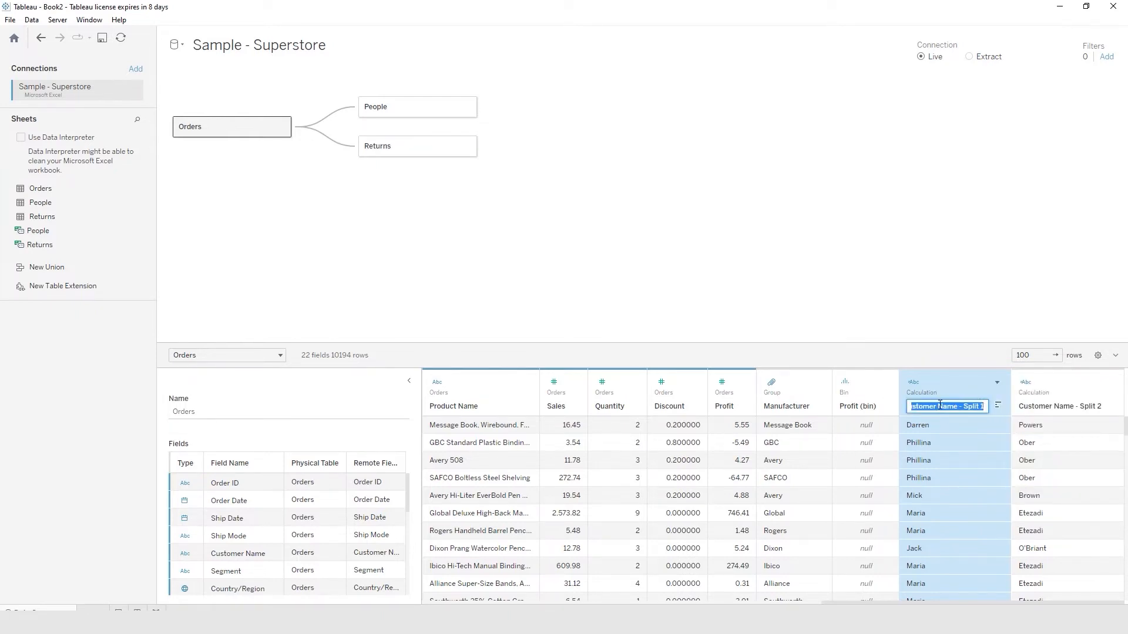
click(971, 411)
drag(939, 407, 1000, 407)
text(First)
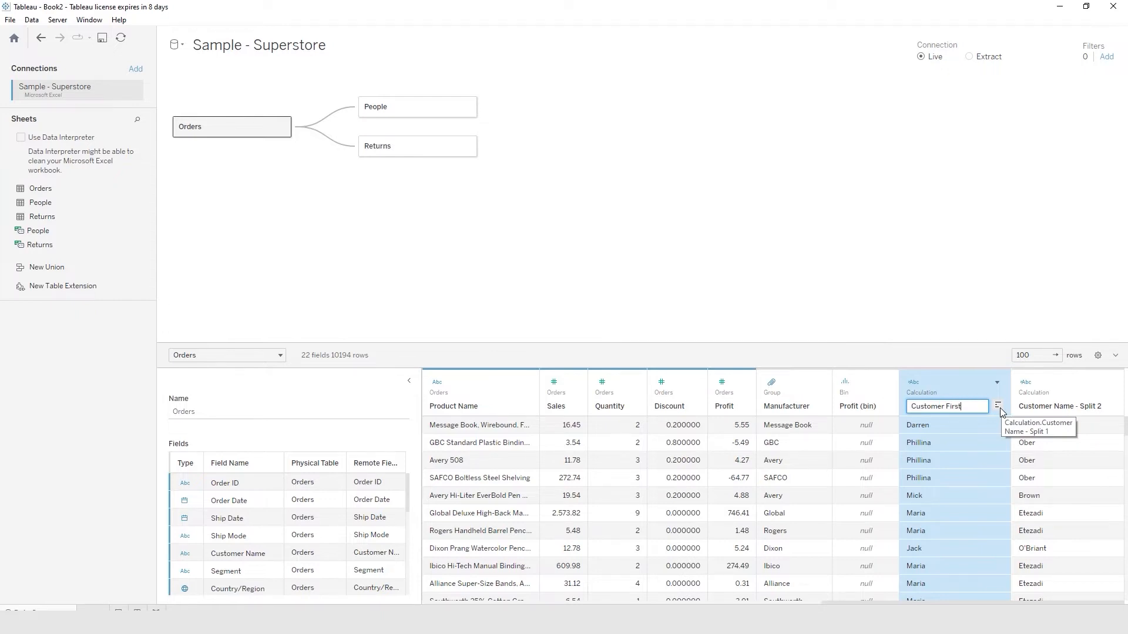
key(Return)
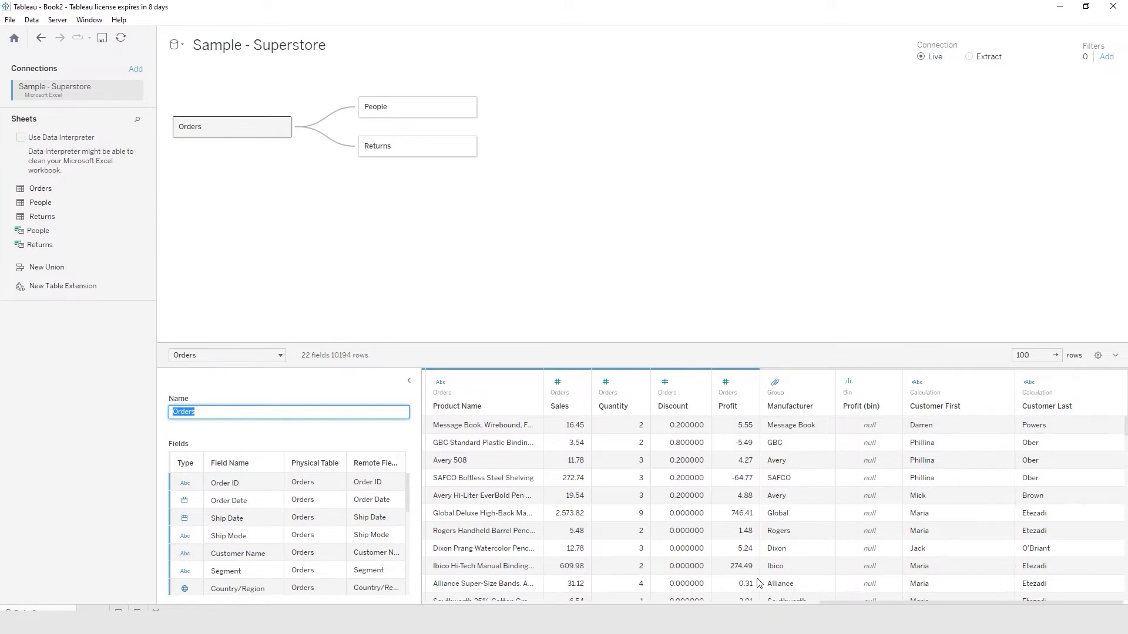
- Hide the original Customer Name field and check the preview options for showing hidden fields and sorting
drag(835, 606, 421, 611)
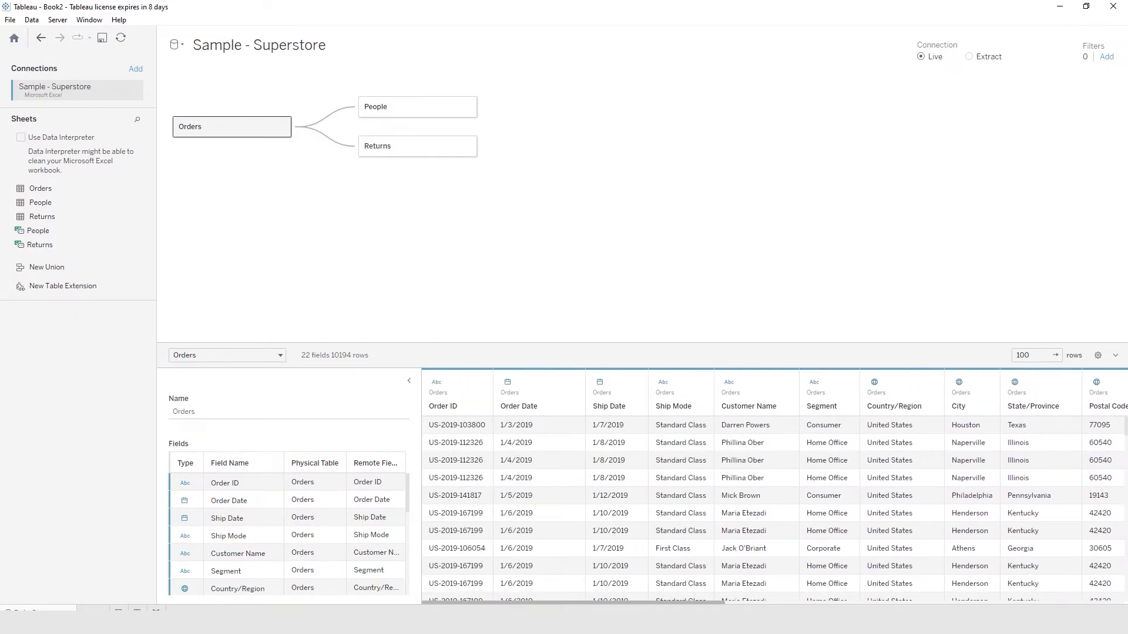
right_click(745, 403)
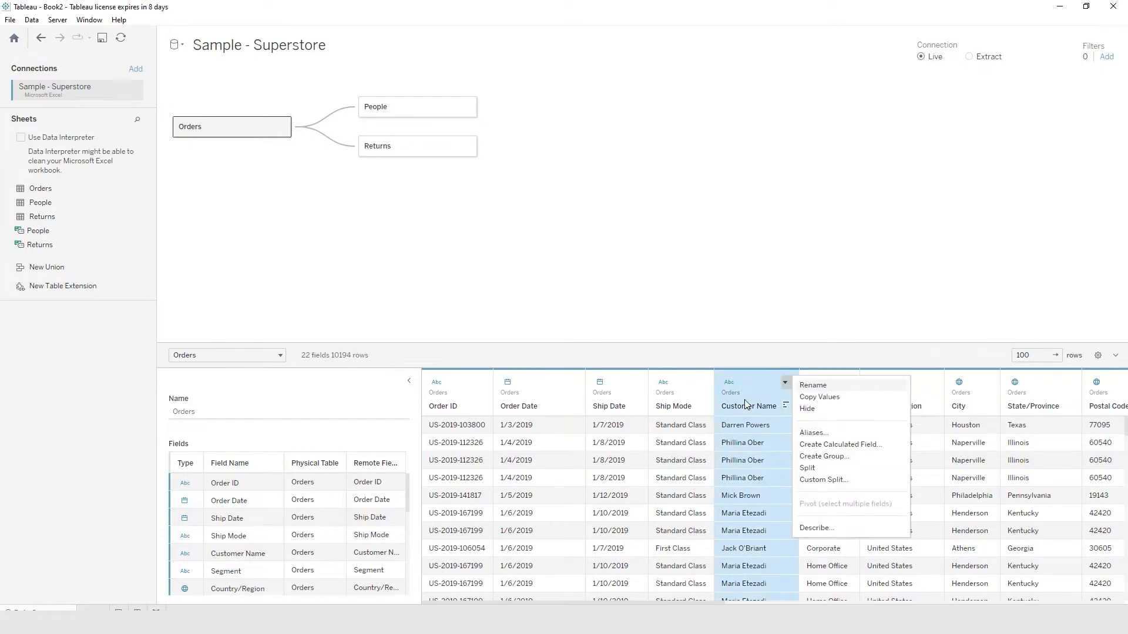
click(816, 411)
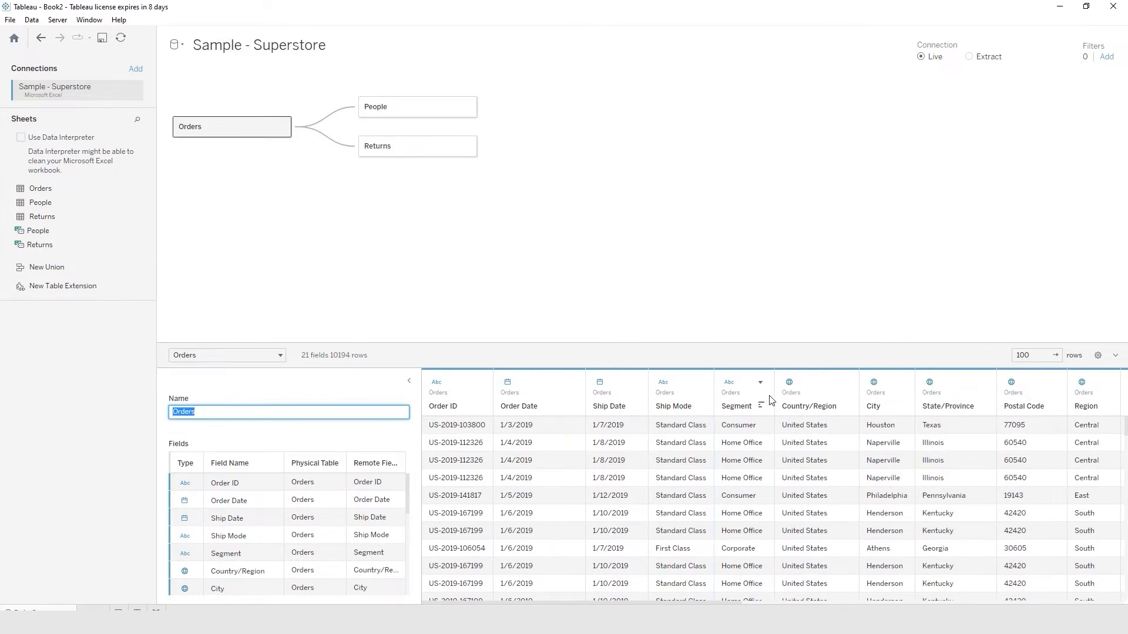
click(764, 353)
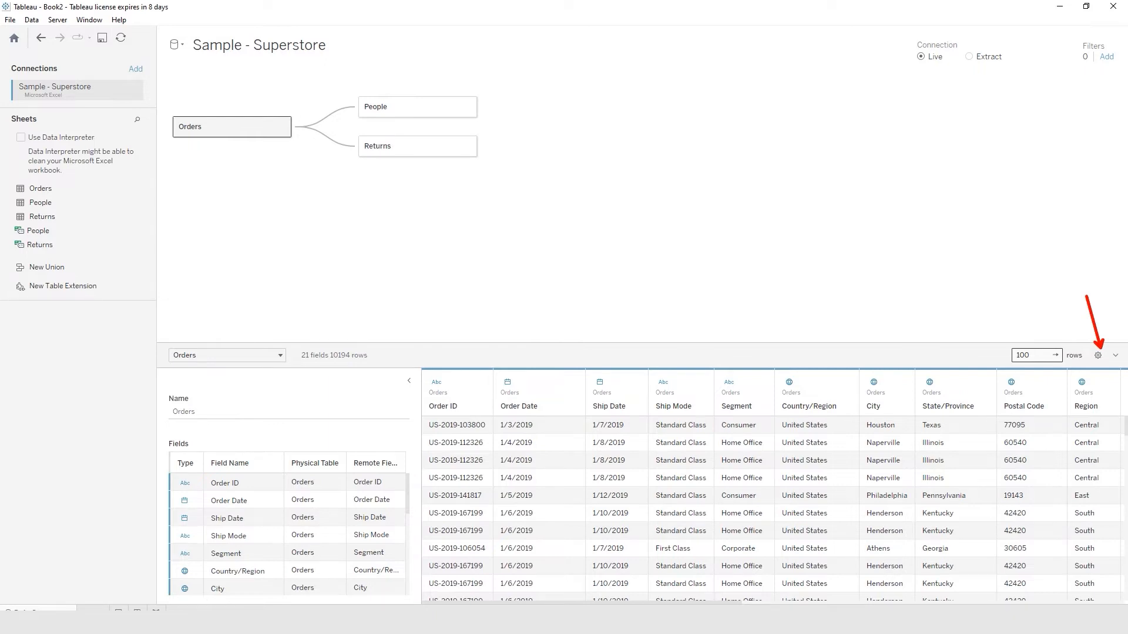
click(1098, 355)
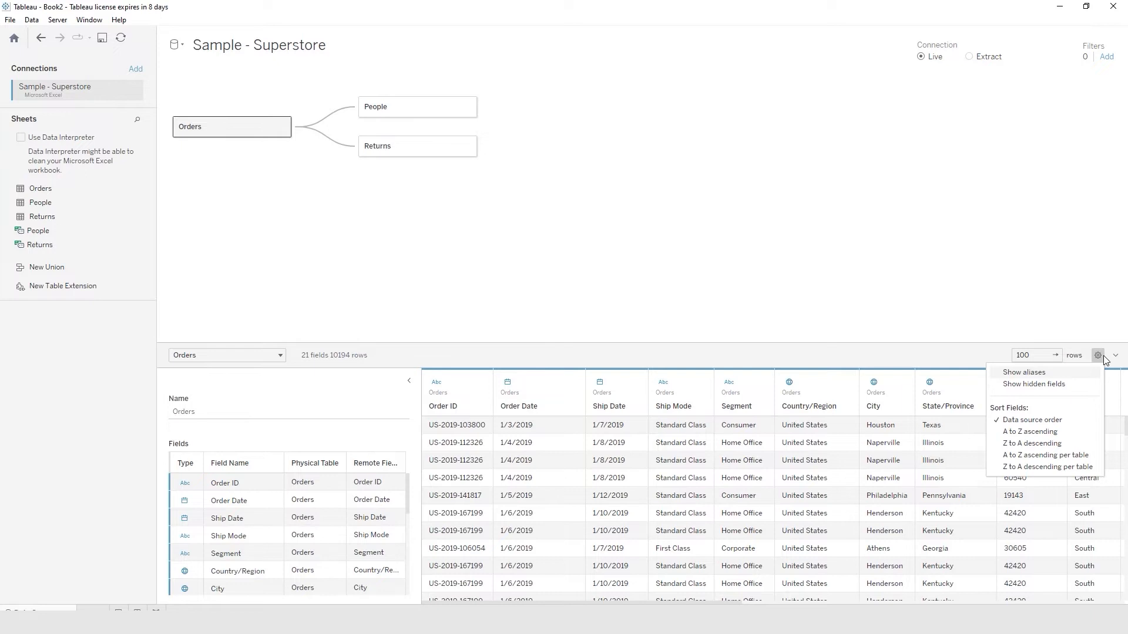
click(1098, 355)
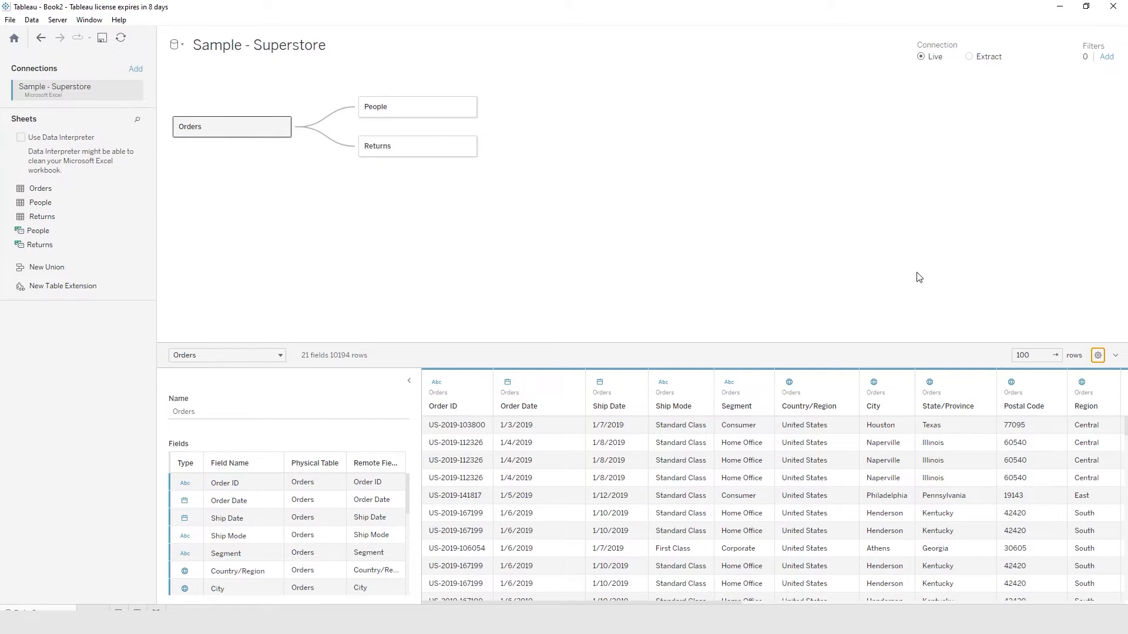
- Rename the Segment field as Market Segment and widen its preview column
right_click(739, 409)
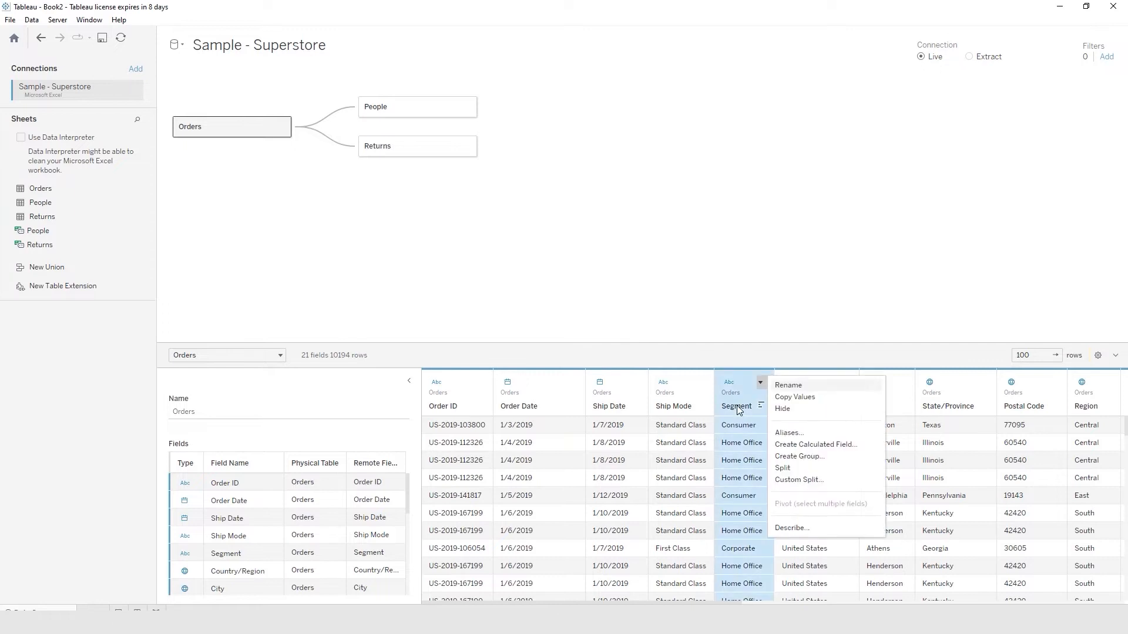
click(785, 385)
click(745, 407)
key(Home)
text(Market)
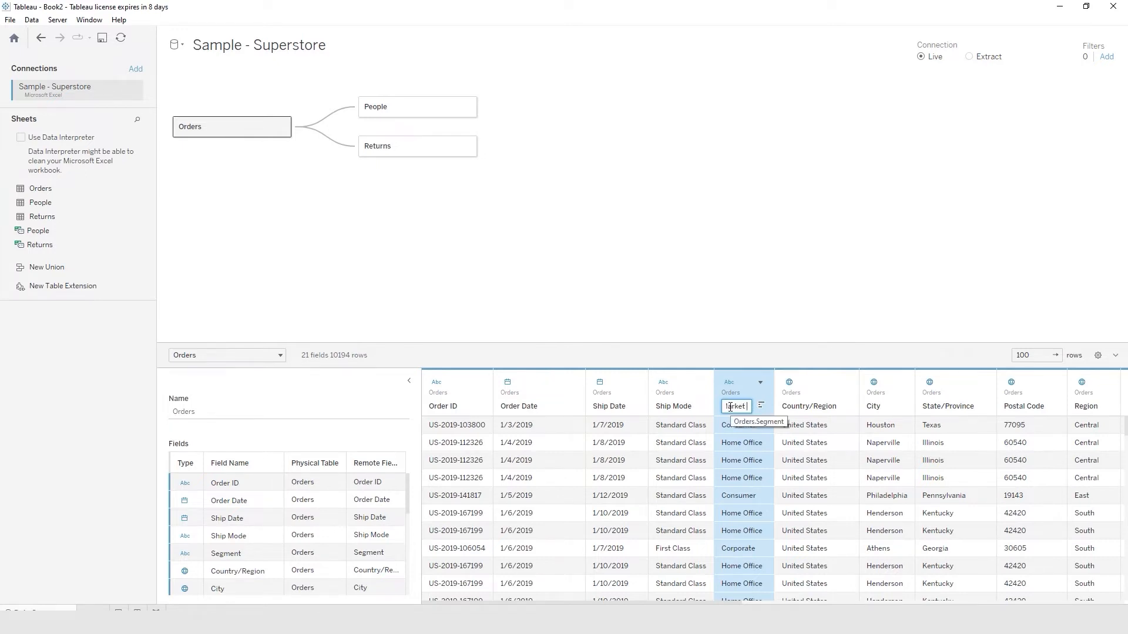
key(Return)
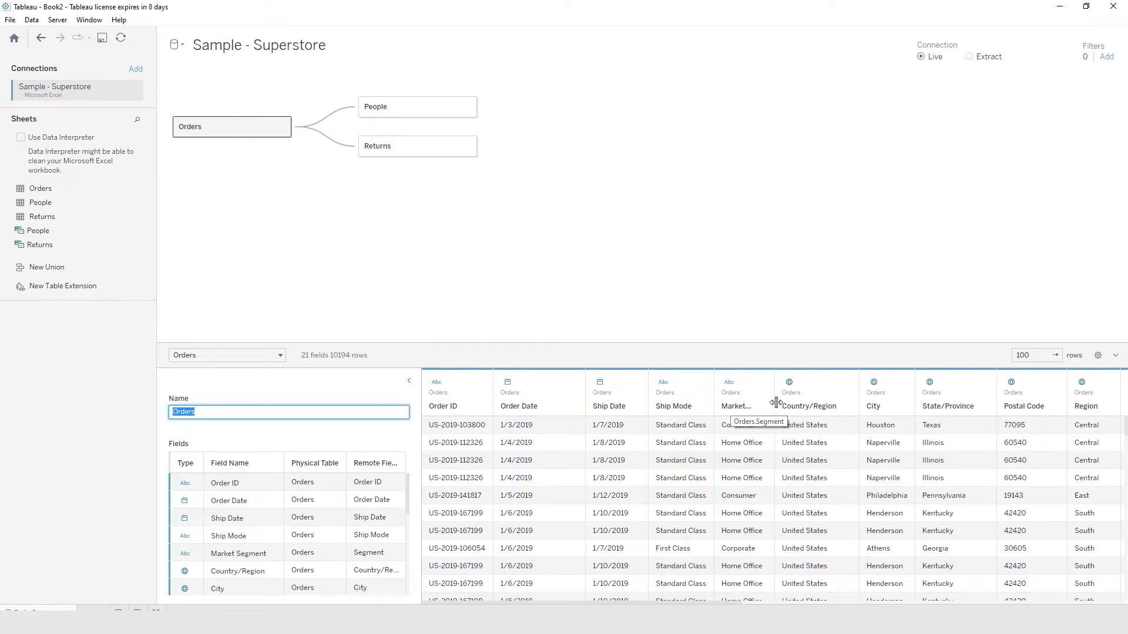
drag(774, 402, 800, 413)
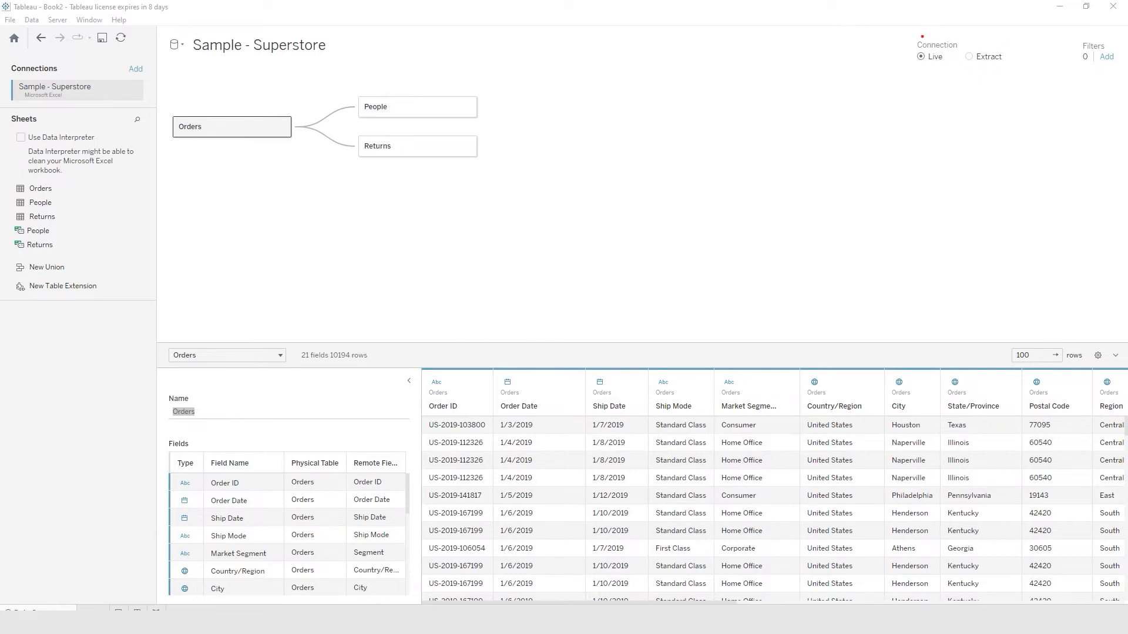
mouse_move(922, 37)
mouse_down()
mouse_move(861, 86)
mouse_move(1038, 88)
mouse_move(1109, 66)
mouse_move(1122, 37)
mouse_move(924, 37)
mouse_up()
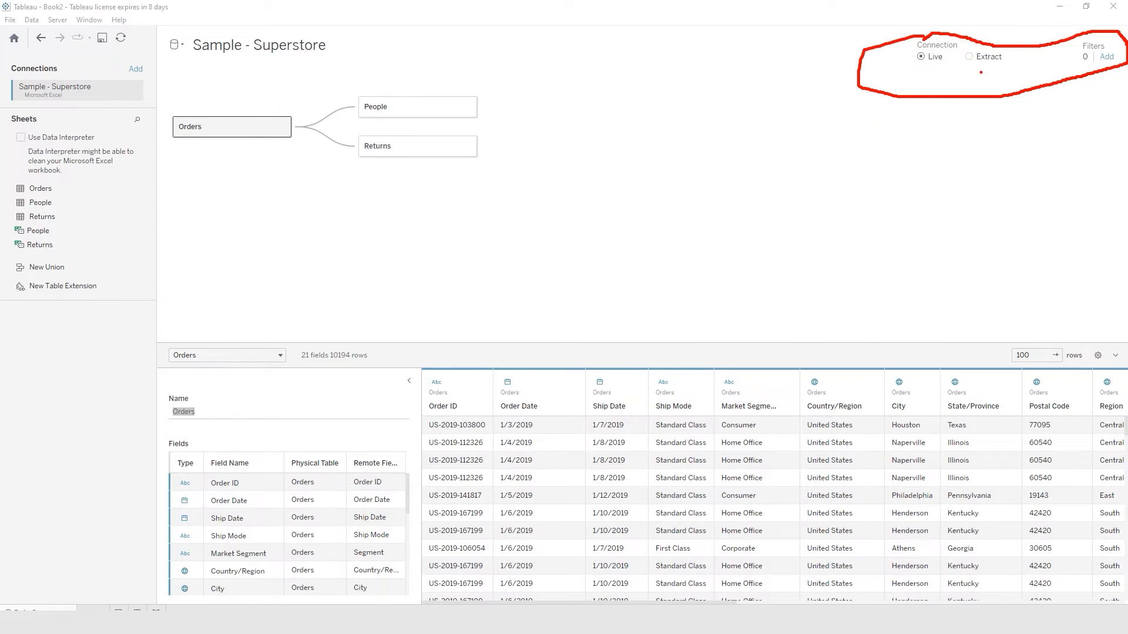
key(Escape)
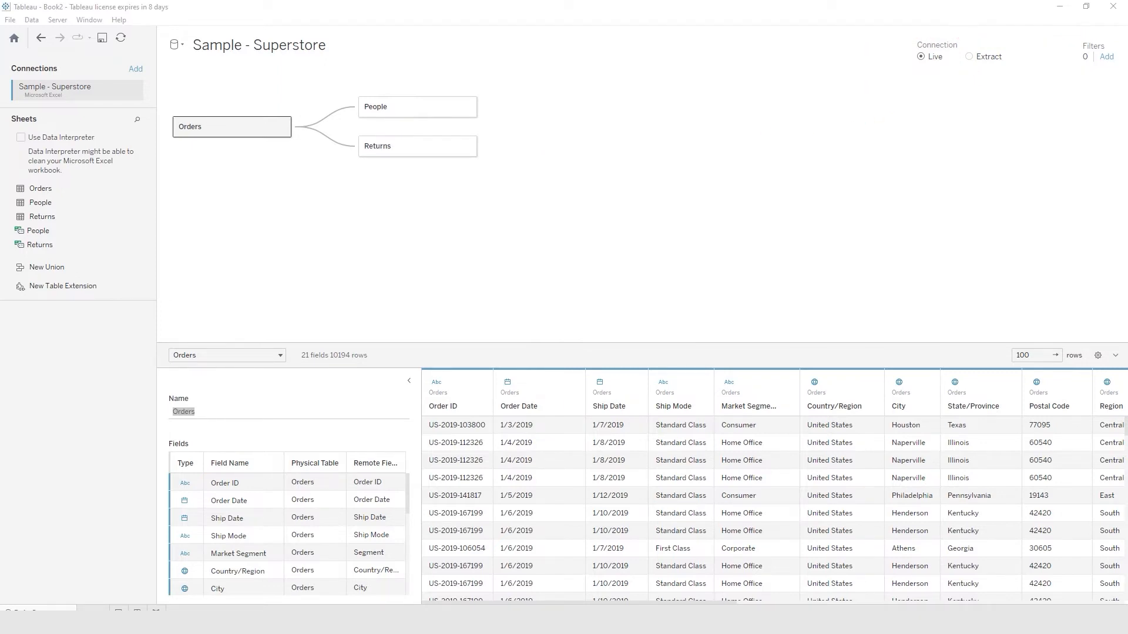
- Switch the data source connection to Extract and return it to Live
click(968, 57)
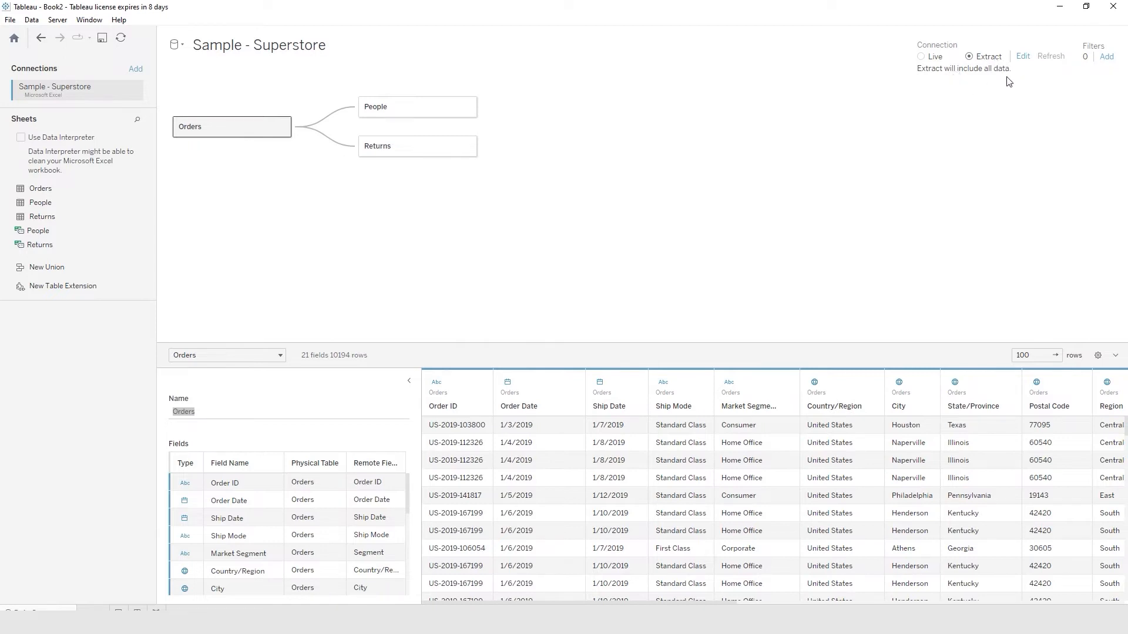
click(921, 56)
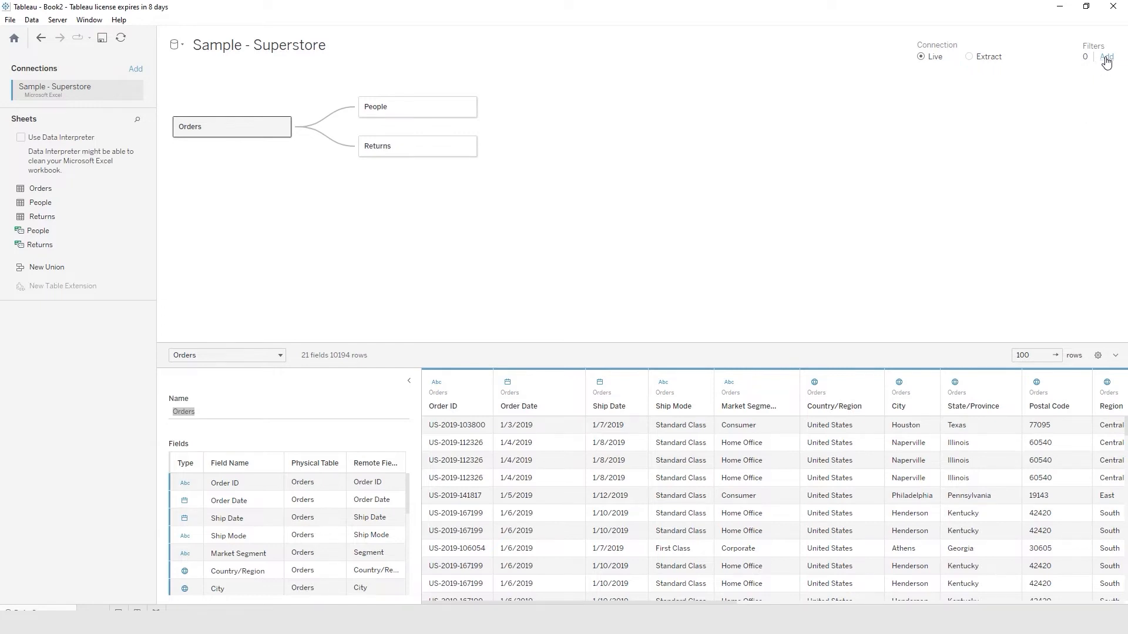
- Add a data source filter based on the State/Province field
click(1107, 59)
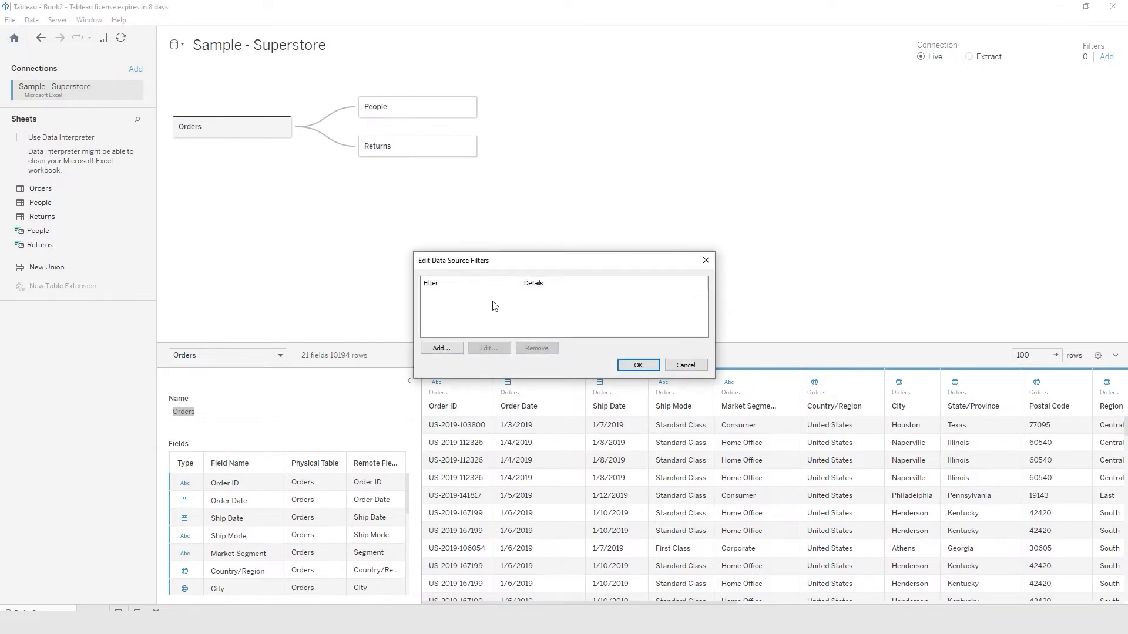
click(441, 349)
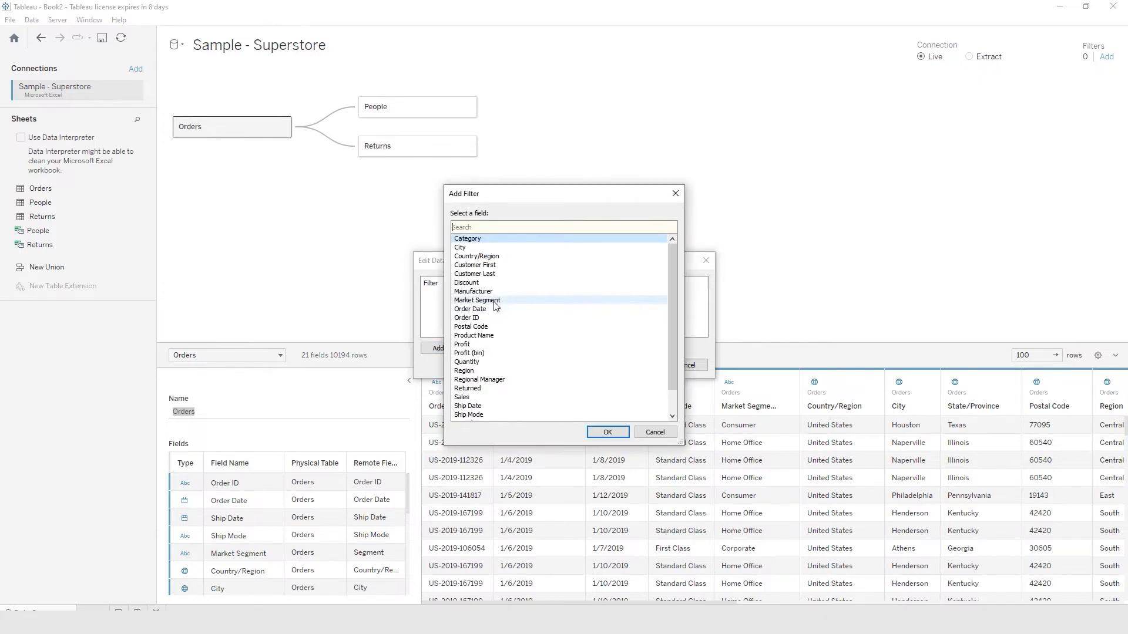
scroll(500, 303, down, 1)
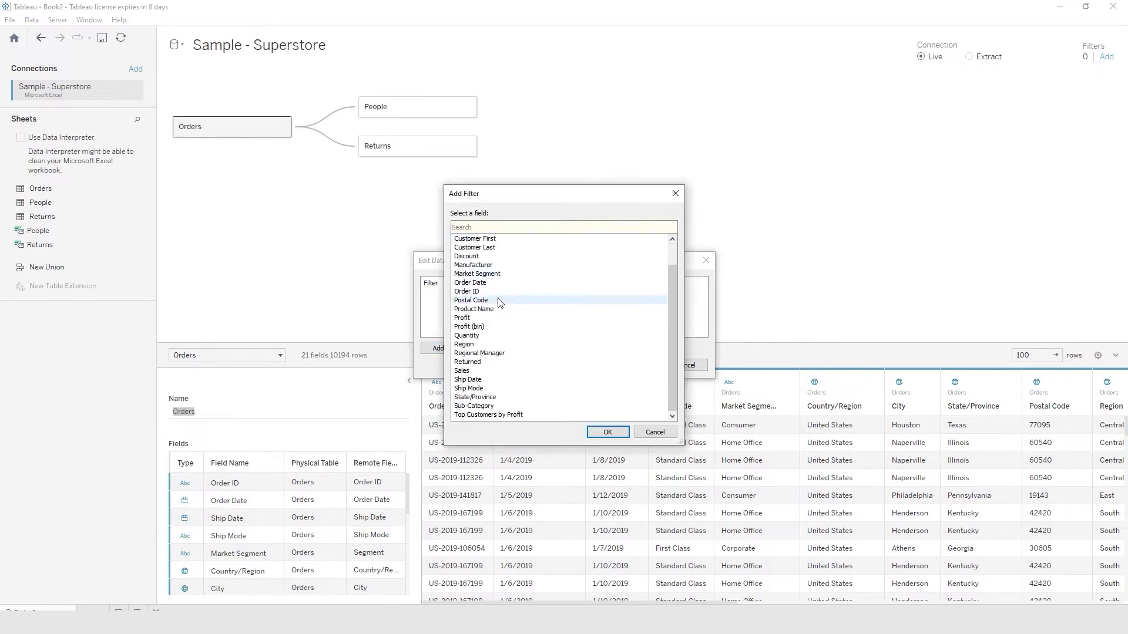
click(494, 398)
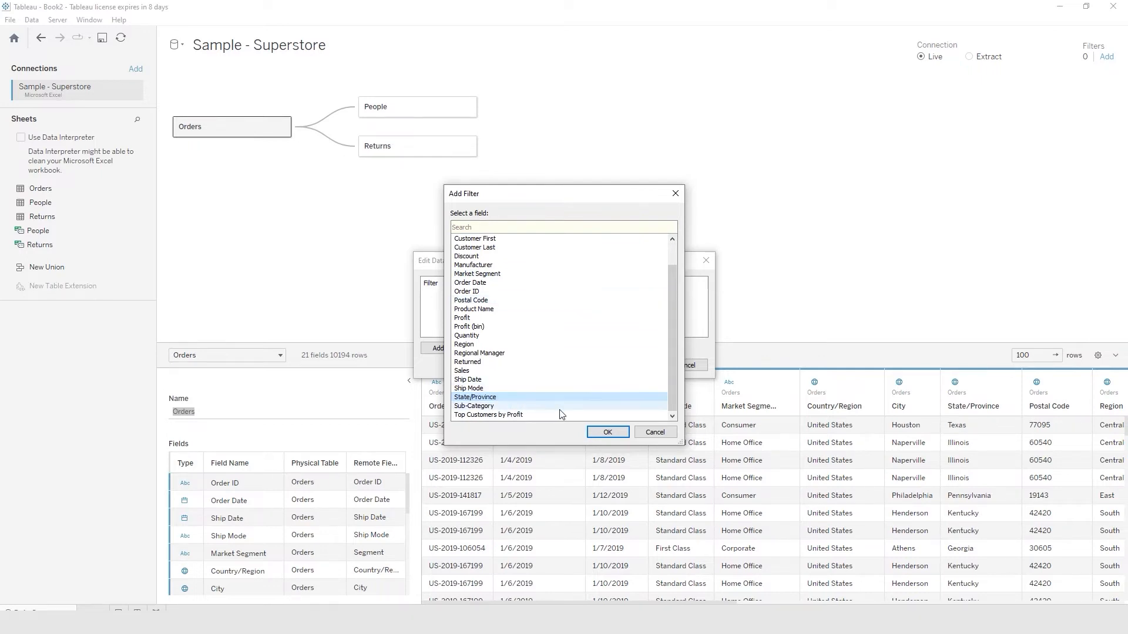
click(609, 432)
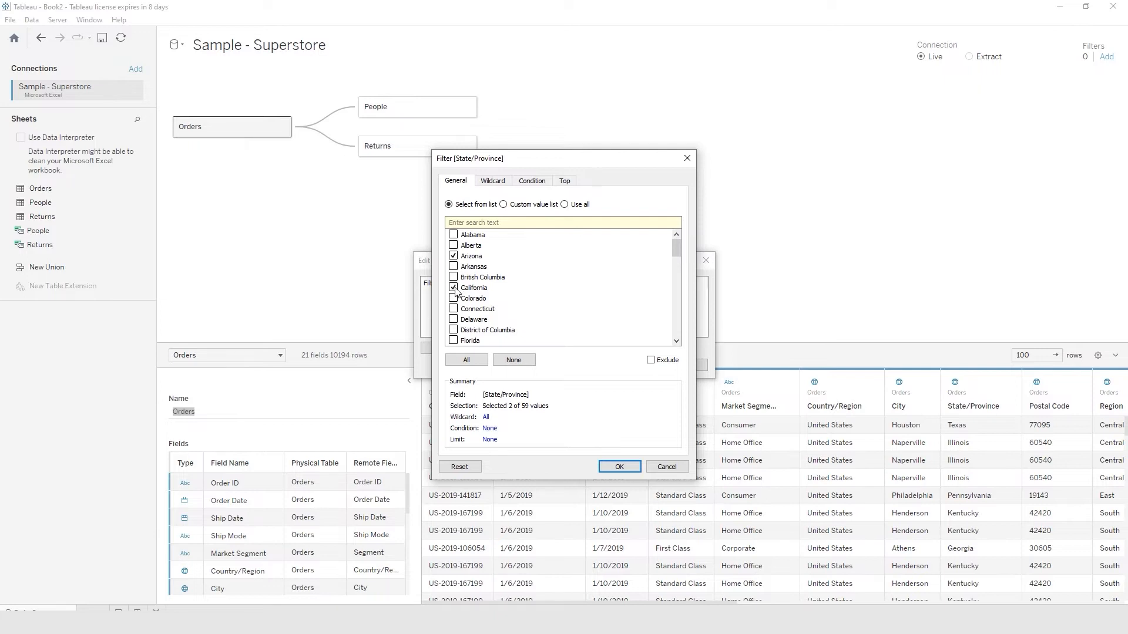
- Keep only Arizona, California, New Mexico, Oregon and Washington in the State/Province filter, apply it and review the preview rows
scroll(485, 300, down, 4)
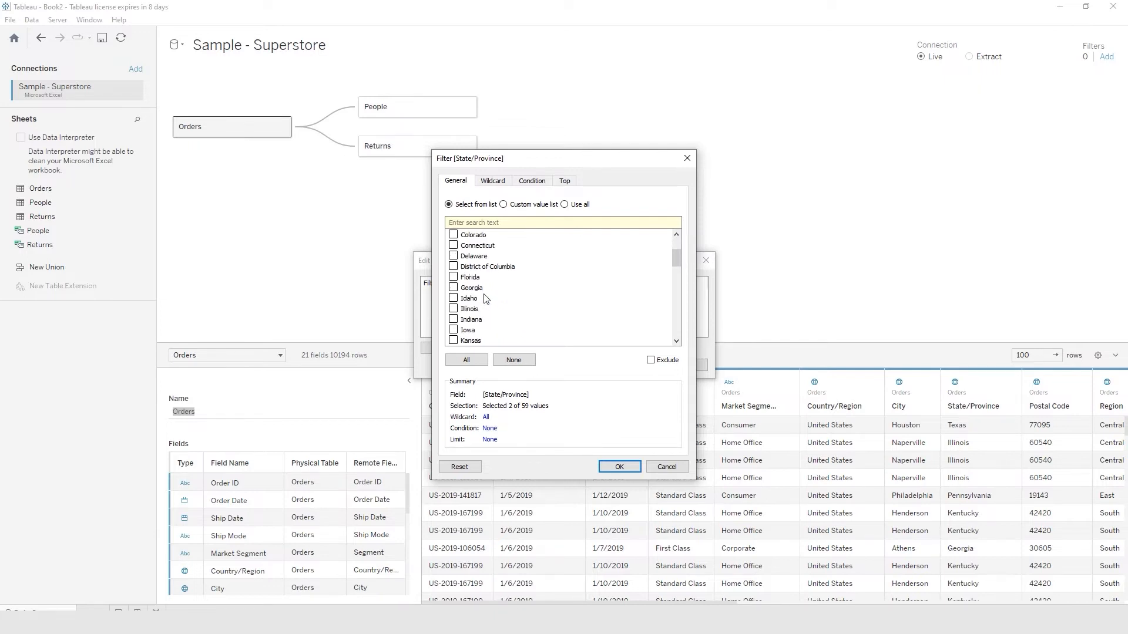
scroll(486, 299, down, 4)
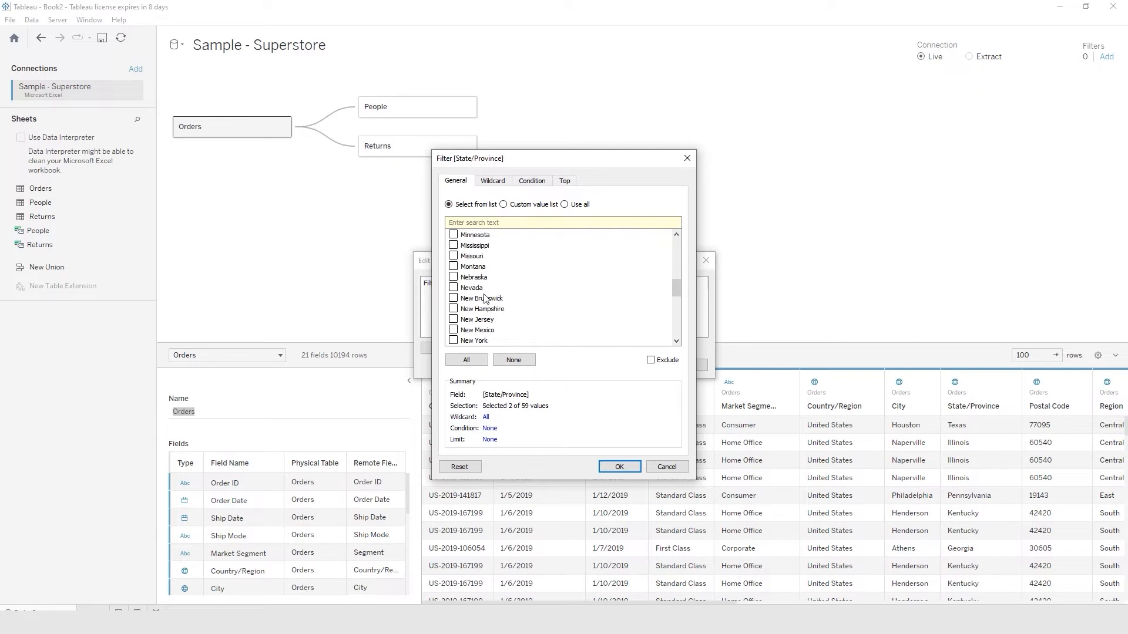
click(453, 330)
scroll(496, 321, down, 4)
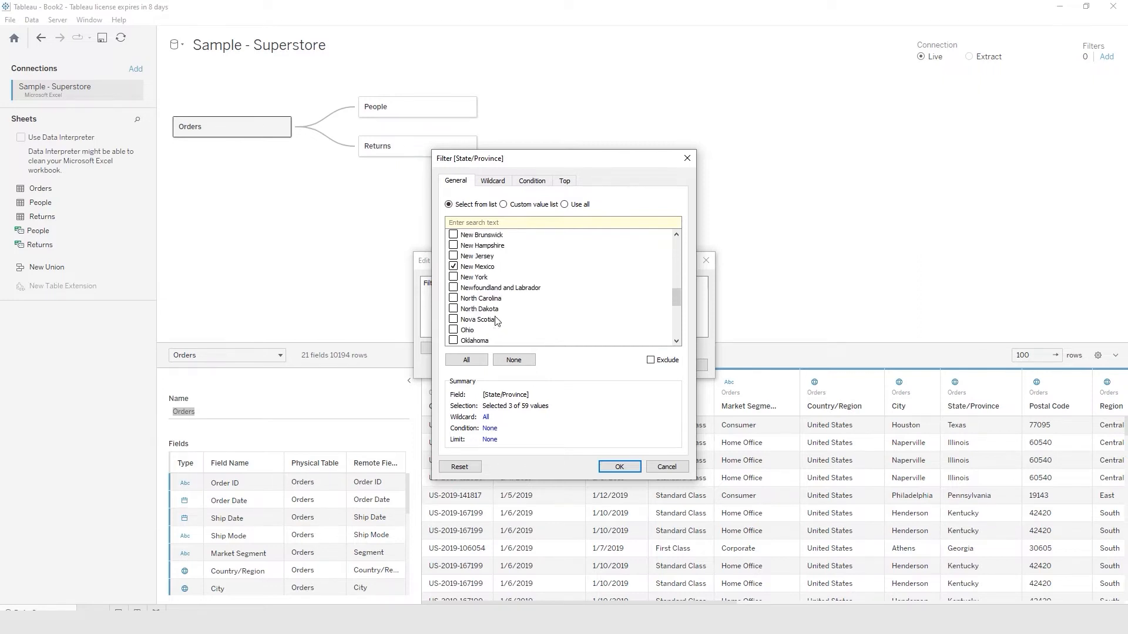
click(454, 298)
scroll(512, 302, down, 5)
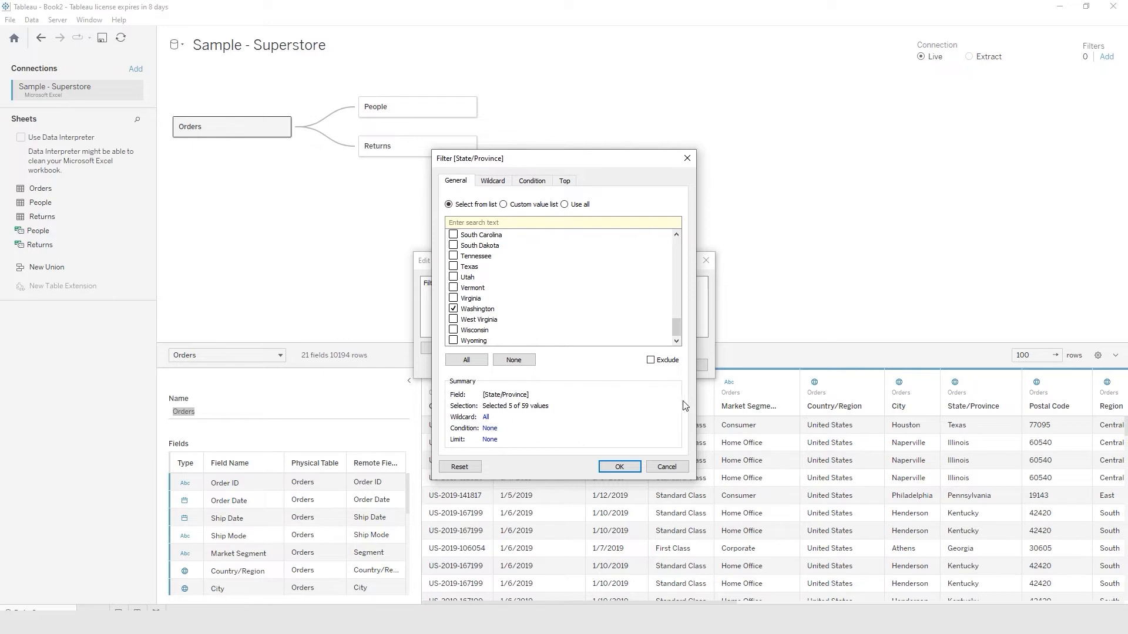
click(619, 466)
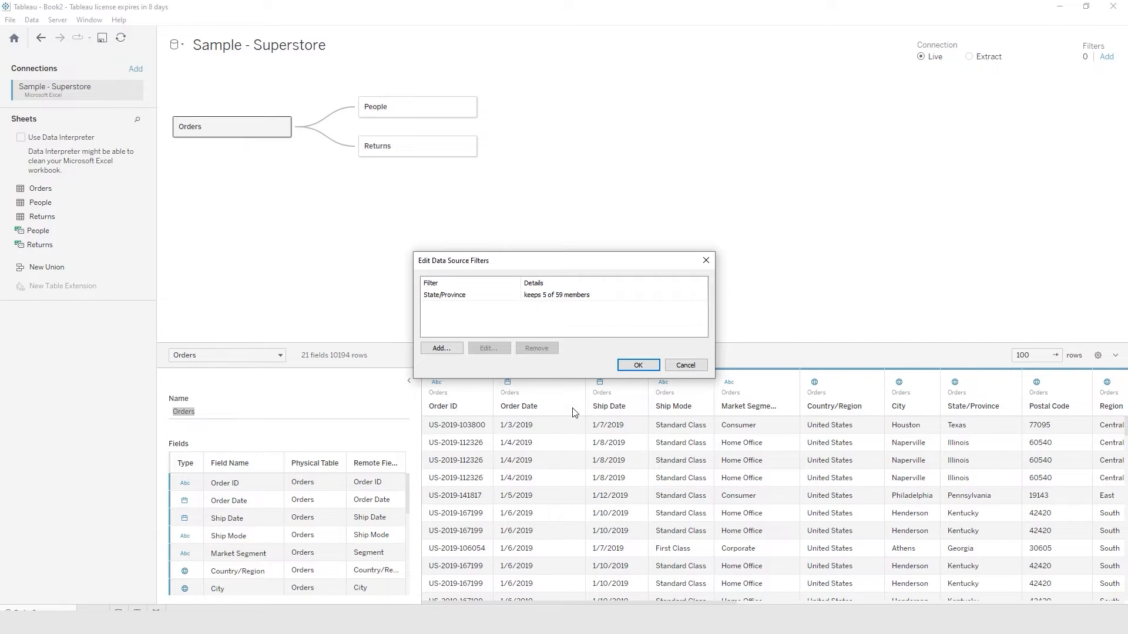
click(638, 365)
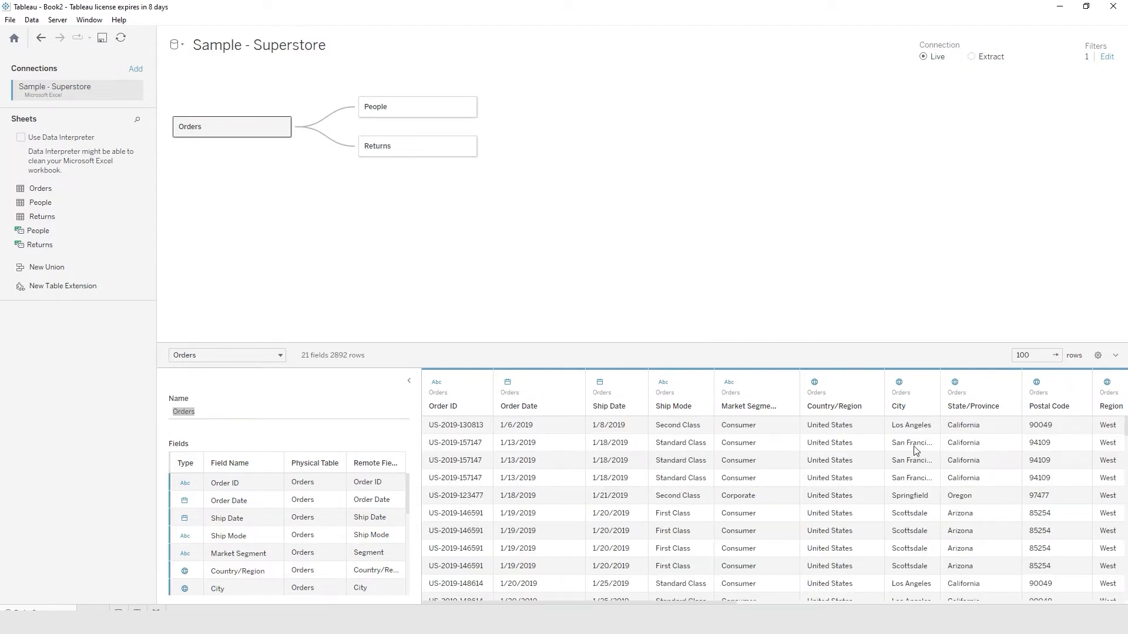
scroll(979, 442, down, 5)
scroll(980, 441, down, 6)
scroll(980, 441, up, 6)
scroll(979, 441, up, 5)
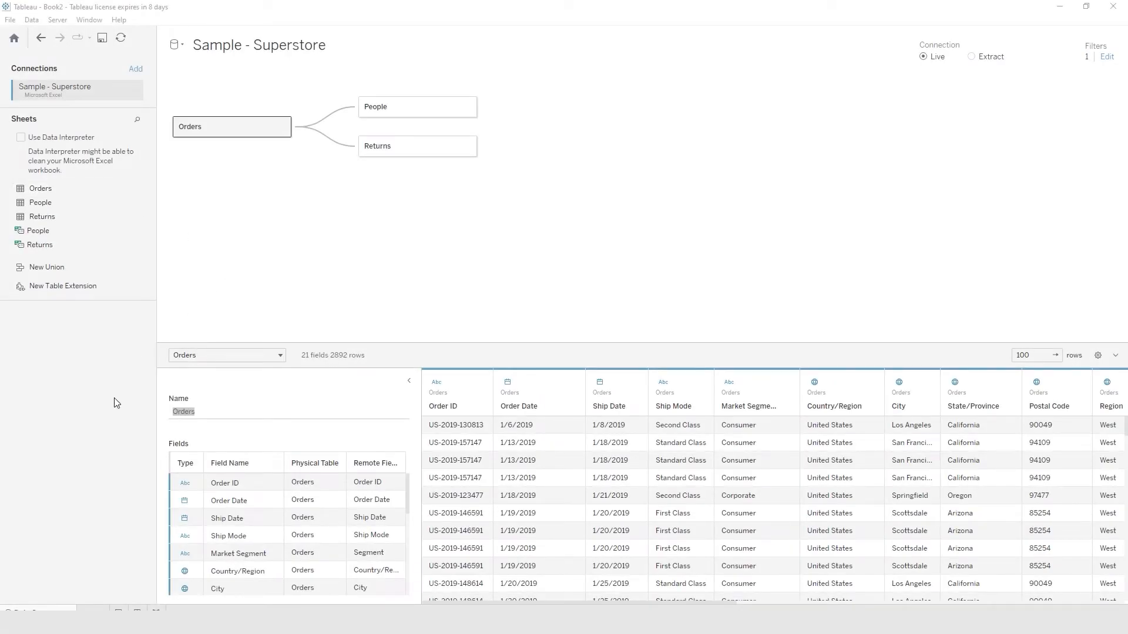
- Open Sheet 1 and check the Customer First, Customer Last and Market Segment fields in the Orders table
click(93, 608)
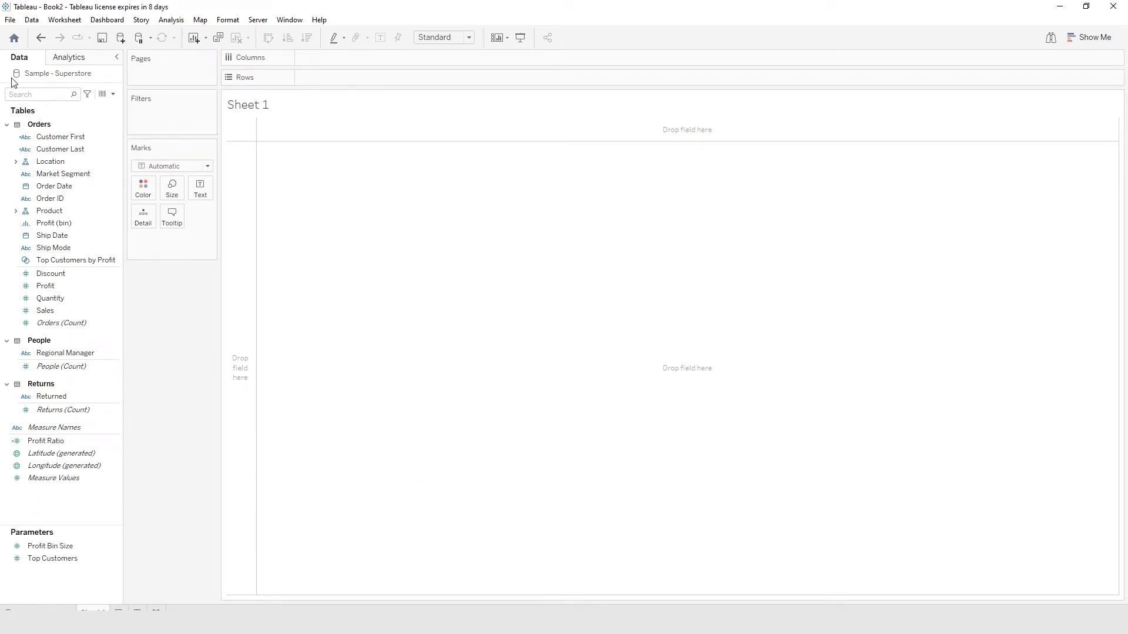
click(55, 137)
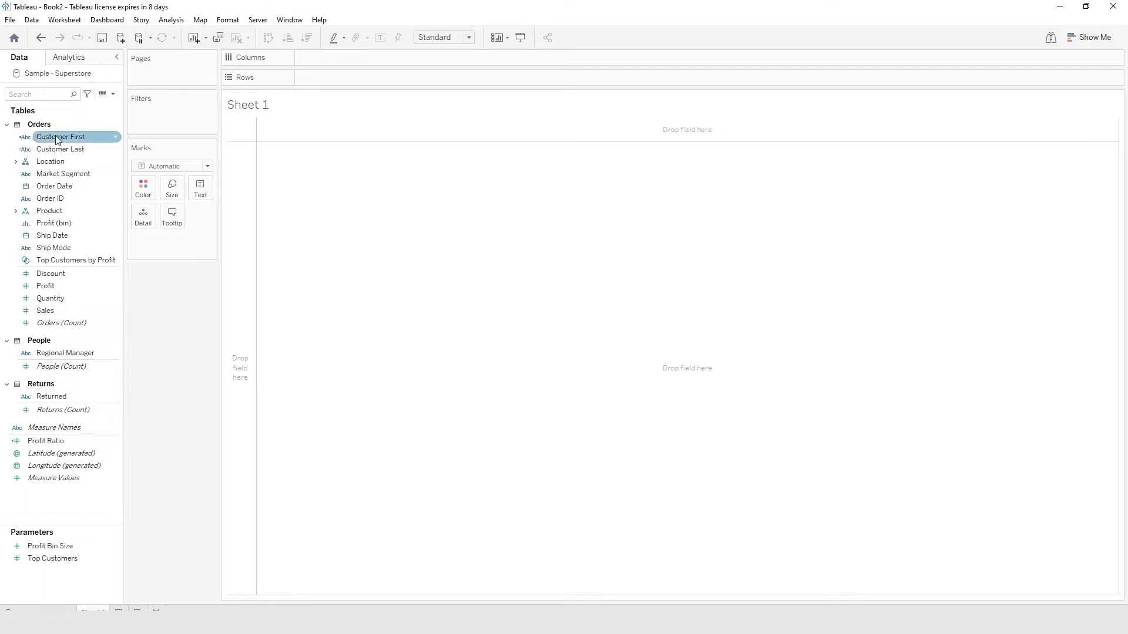
click(62, 147)
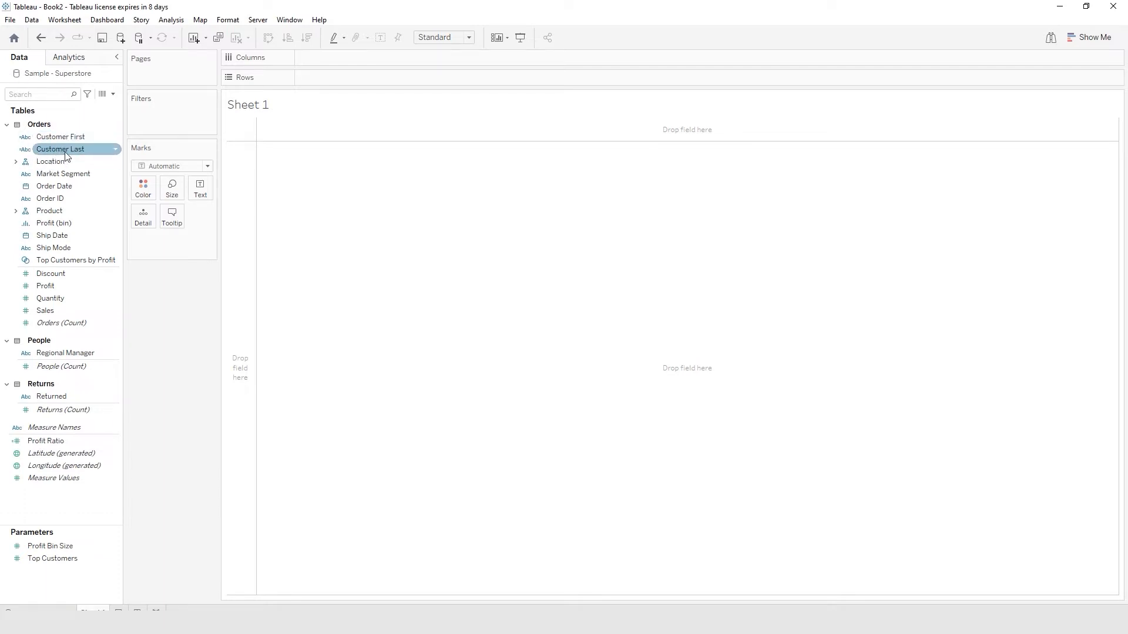
click(65, 136)
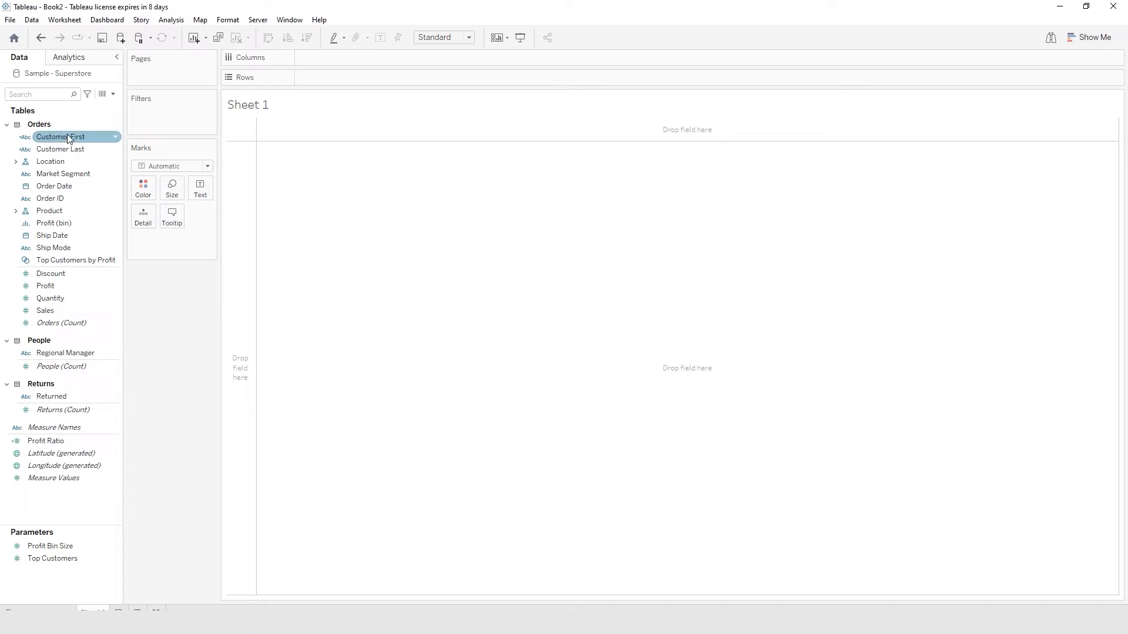
click(84, 164)
click(82, 172)
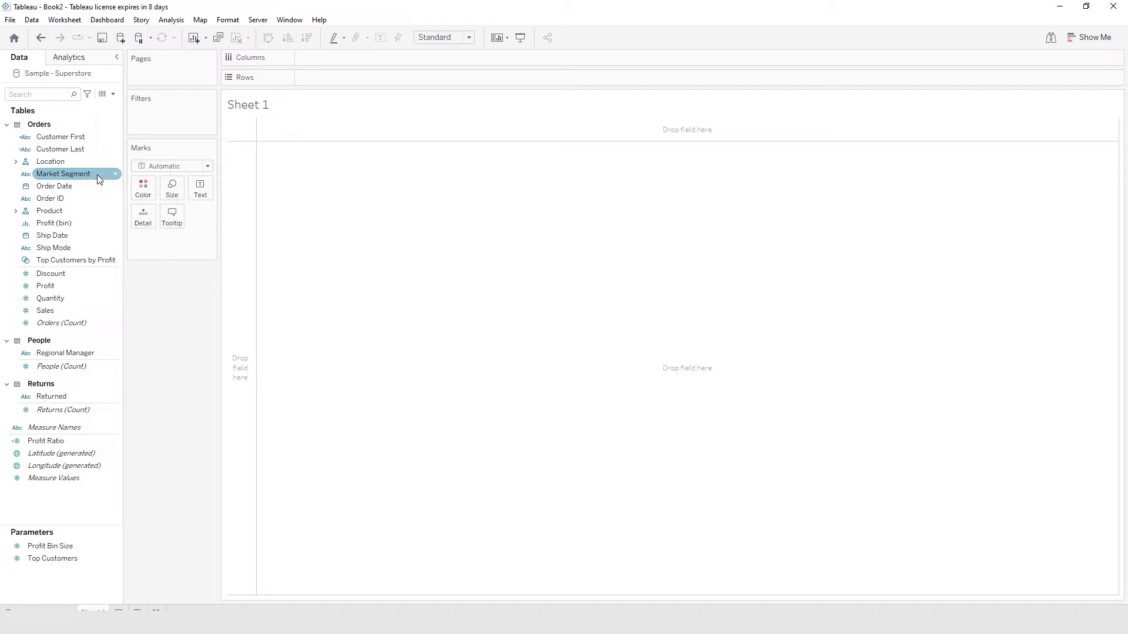
click(97, 148)
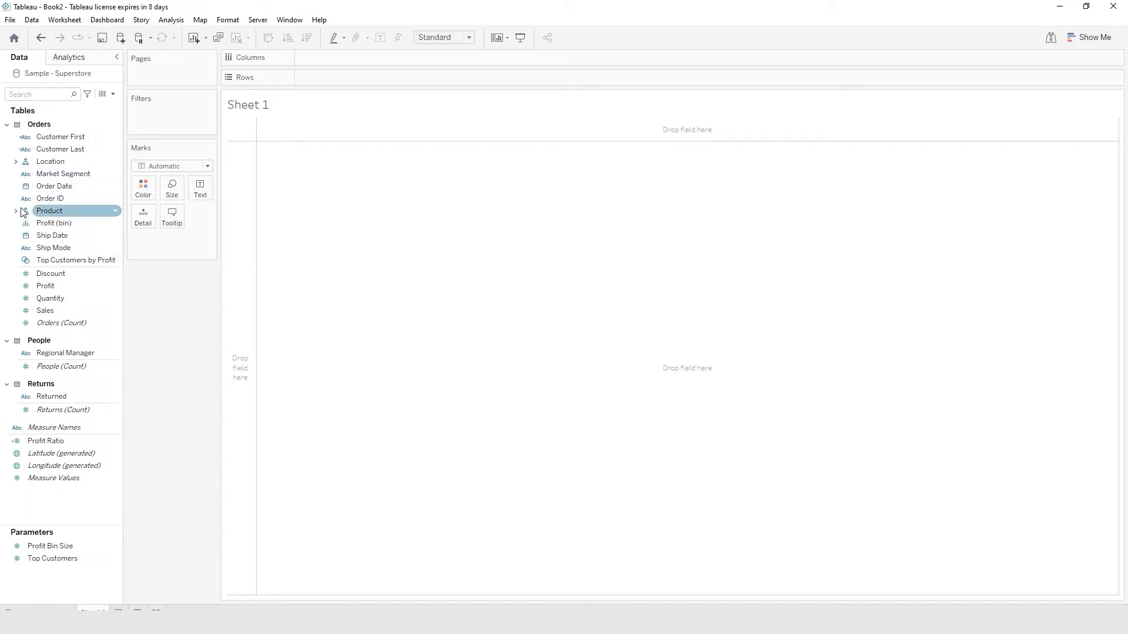
- Expand the Location hierarchy and place State/Province on the Rows shelf
click(17, 164)
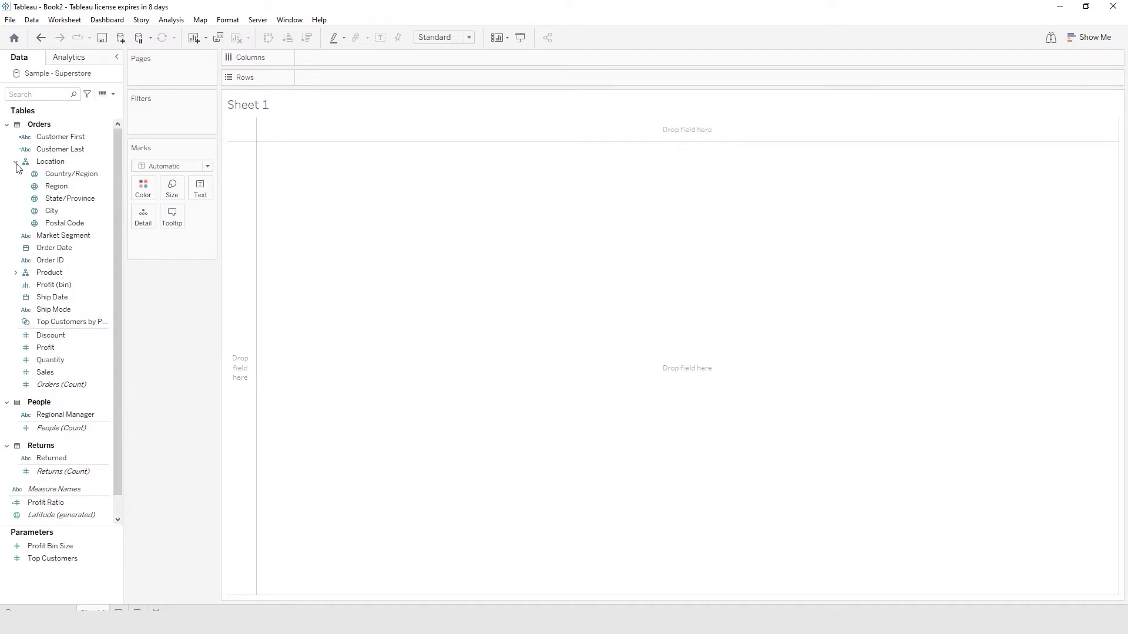
click(55, 200)
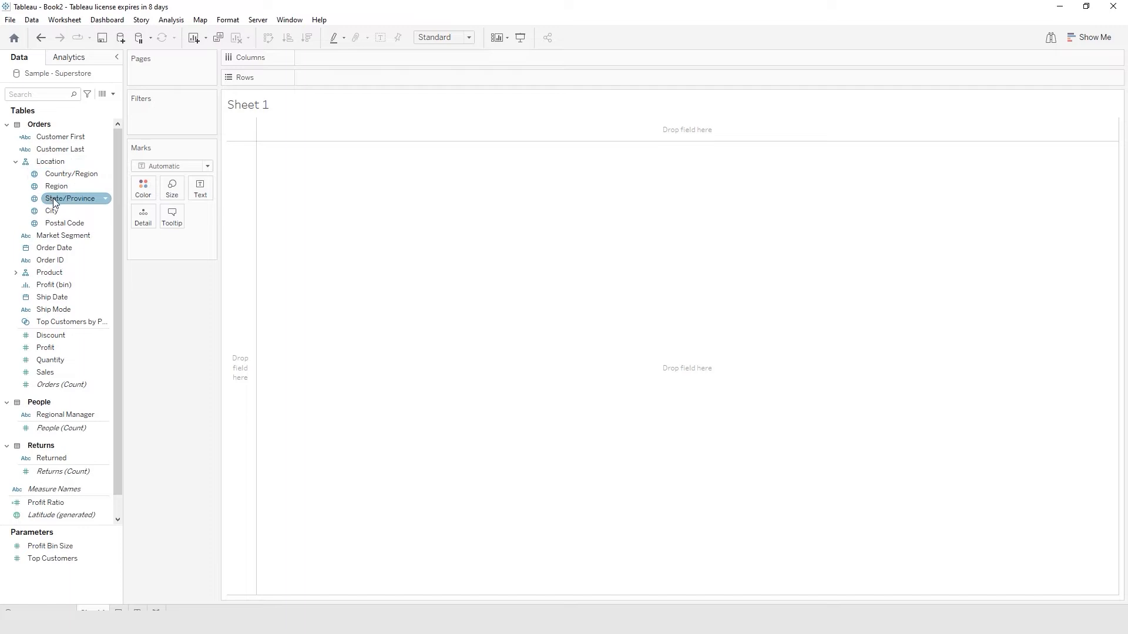
click(55, 201)
drag(55, 201, 318, 75)
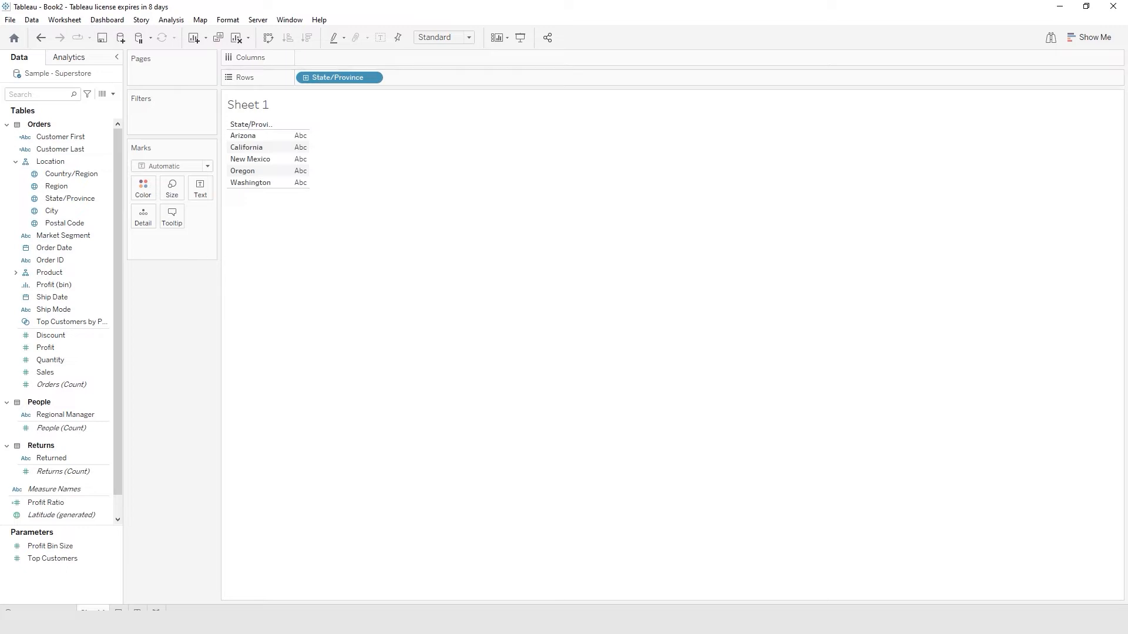
- Add Orders (Count) to the Columns shelf to chart the number of orders per state
click(66, 385)
drag(47, 391, 321, 58)
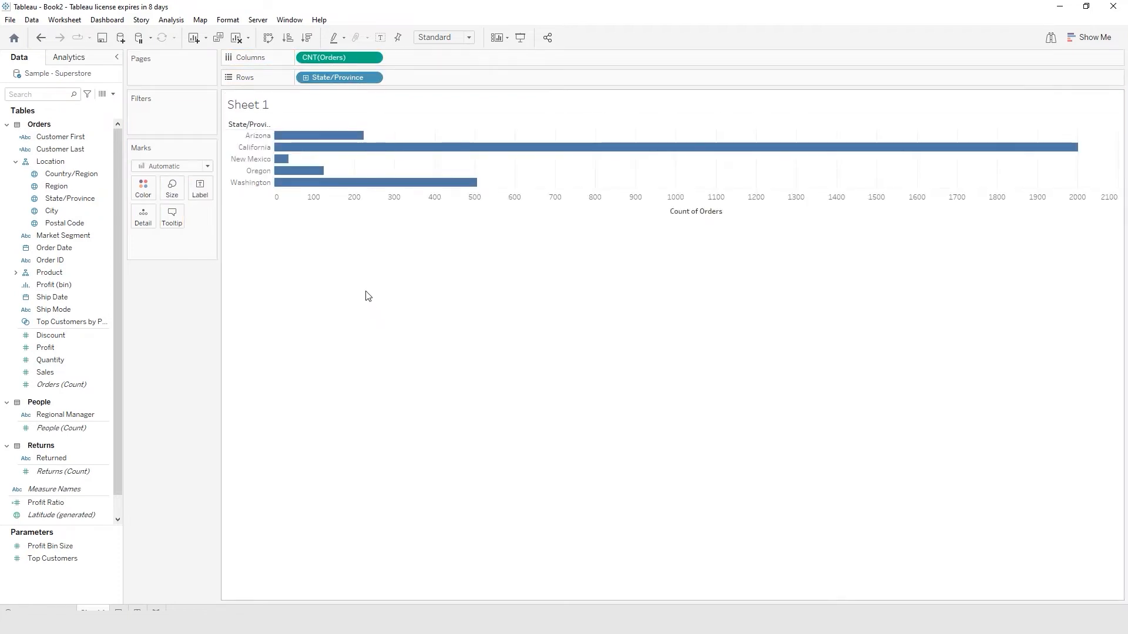
mouse_move(333, 140)
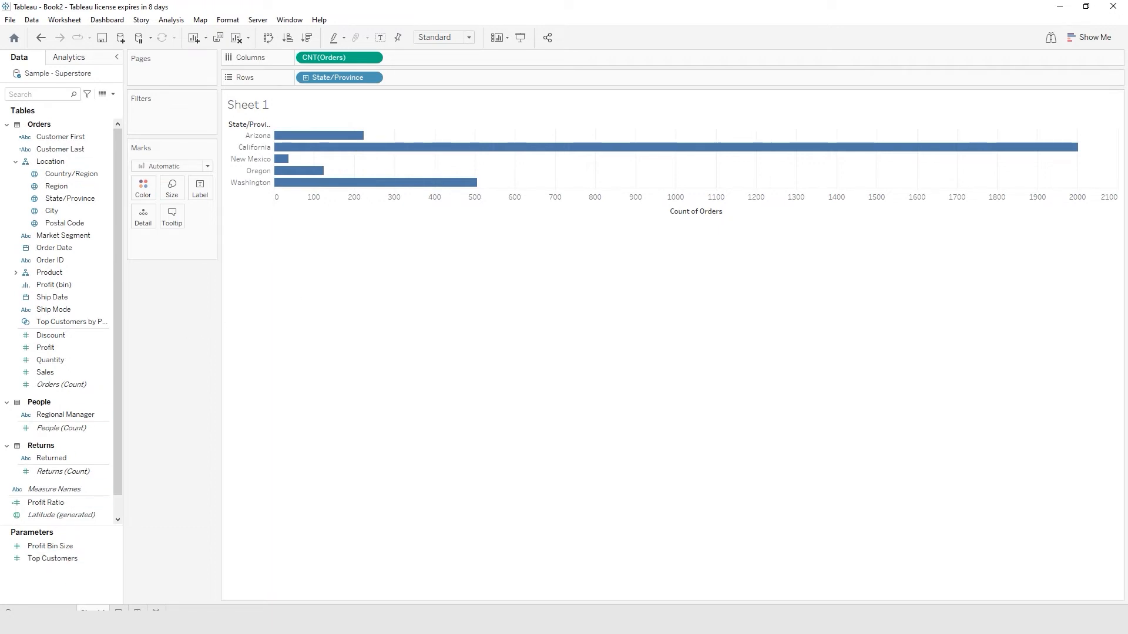
- Return to the data source and remove its State/Province filter
click(37, 610)
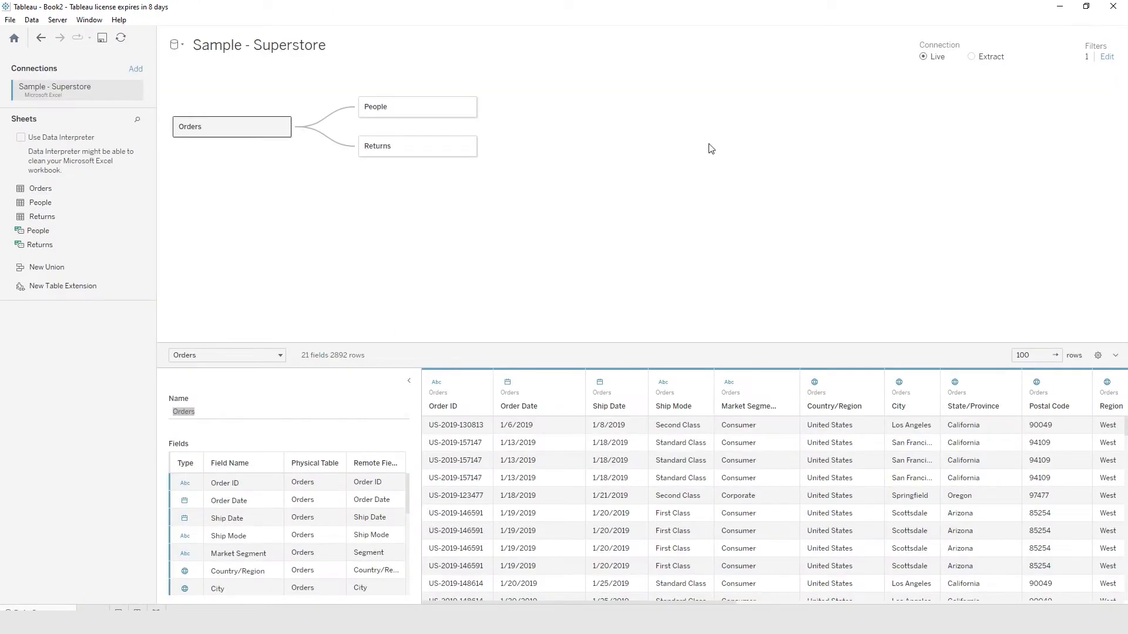
click(1107, 57)
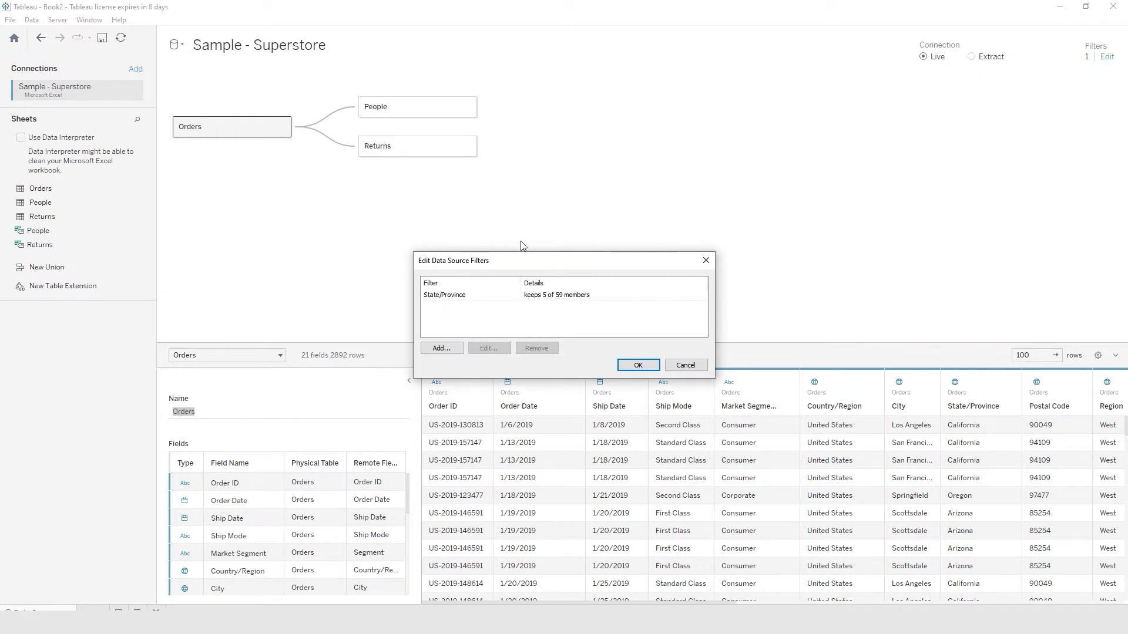
click(437, 298)
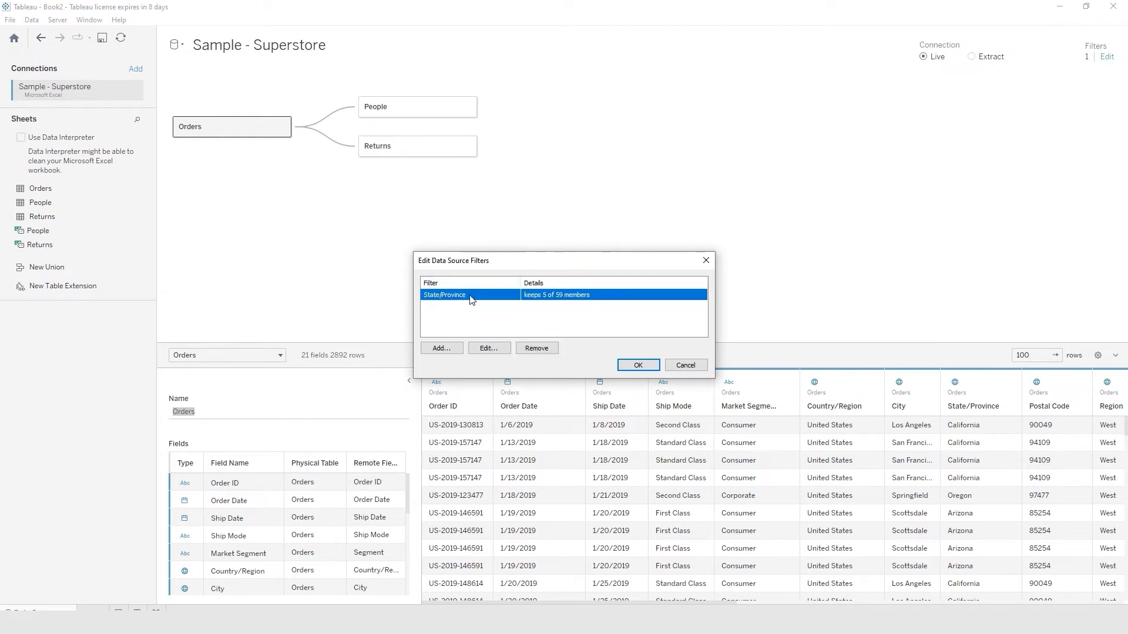
click(538, 349)
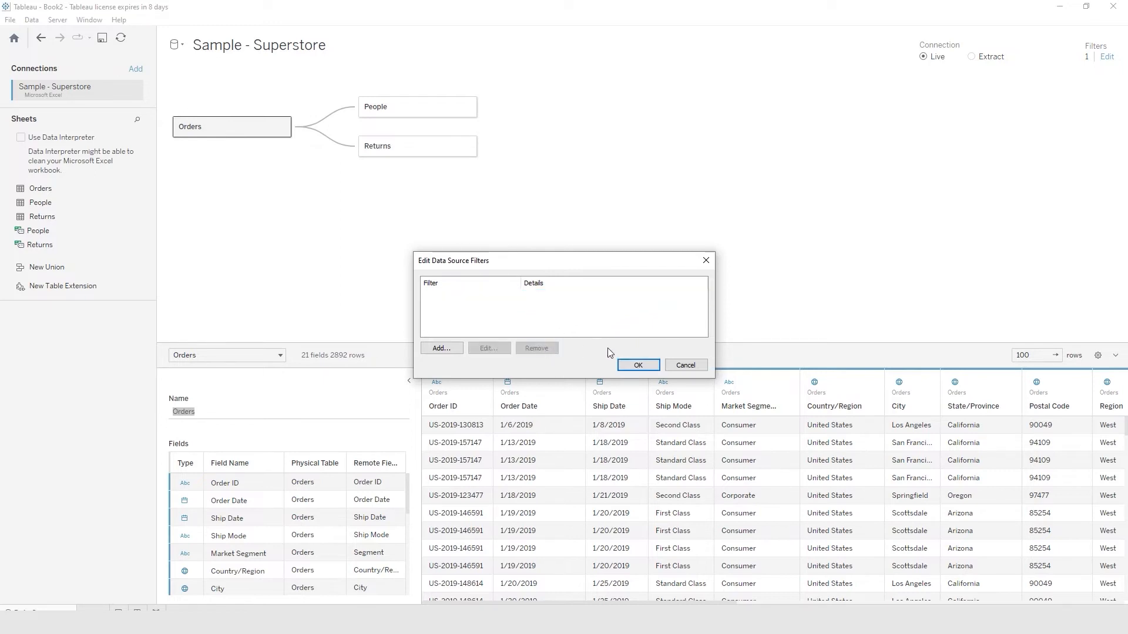
click(638, 366)
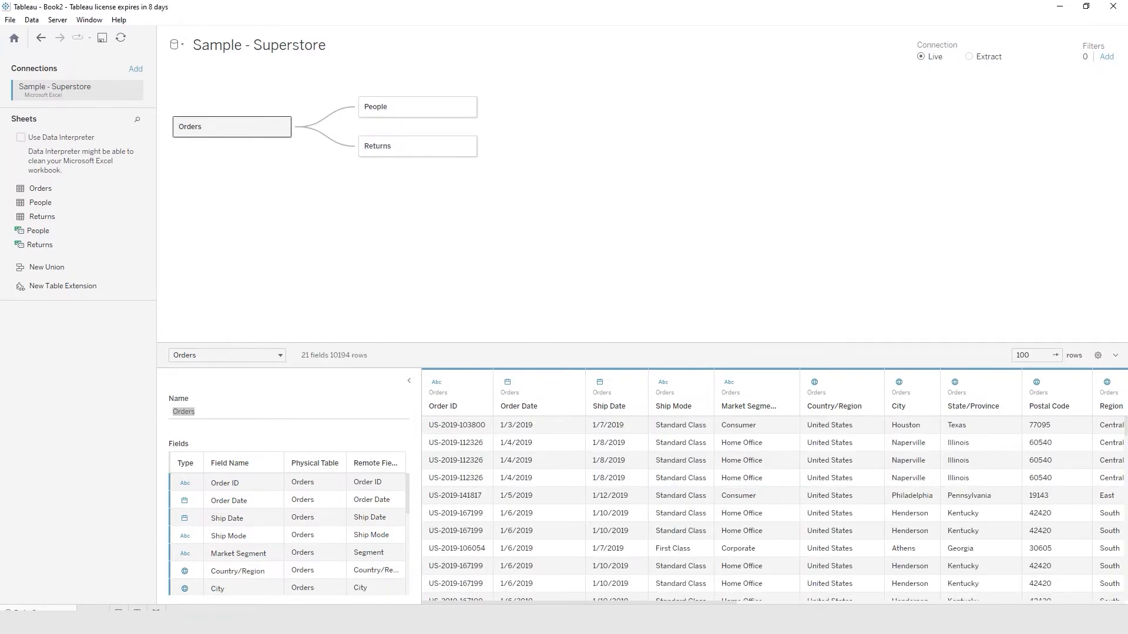
- Return to Sheet 1 and start a worksheet filter on State/Province with every value deselected
click(92, 611)
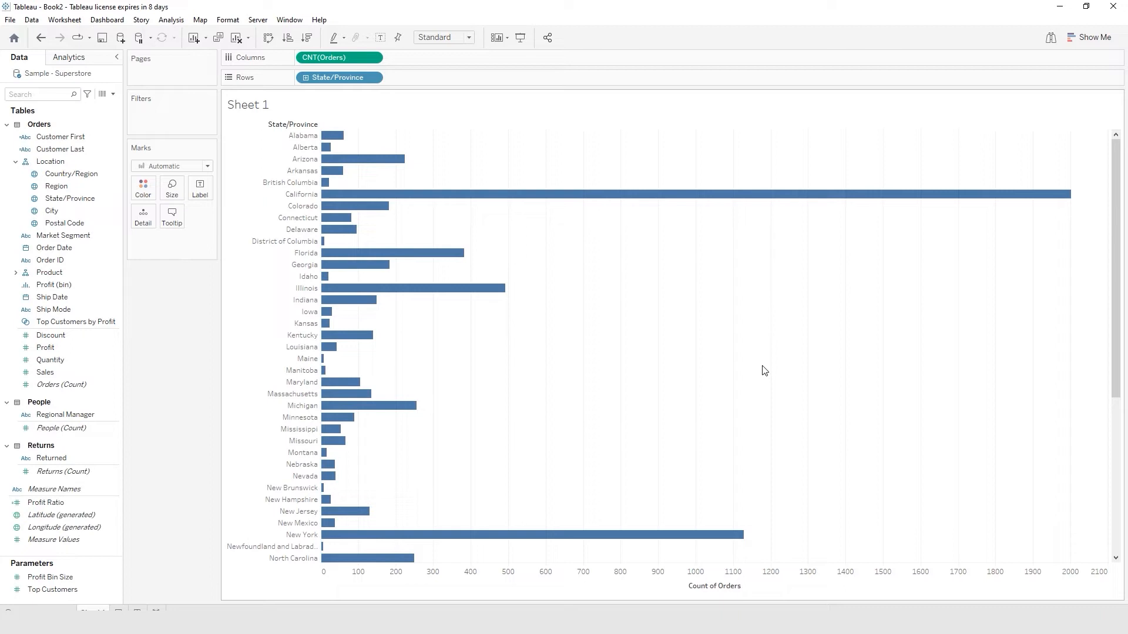
mouse_move(456, 220)
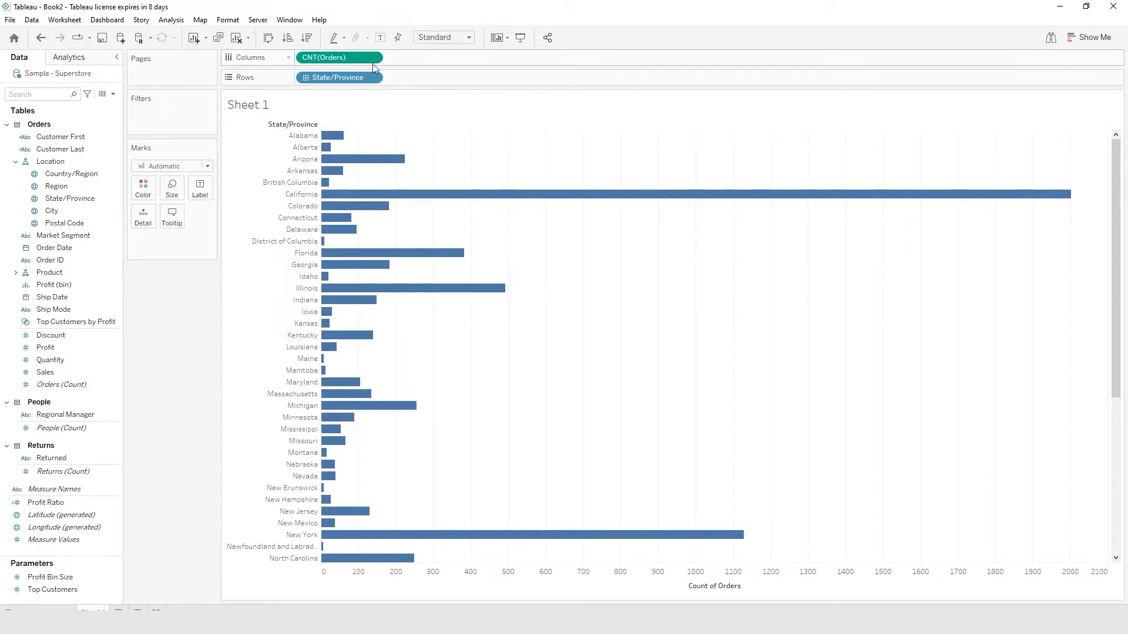
double_click(337, 78)
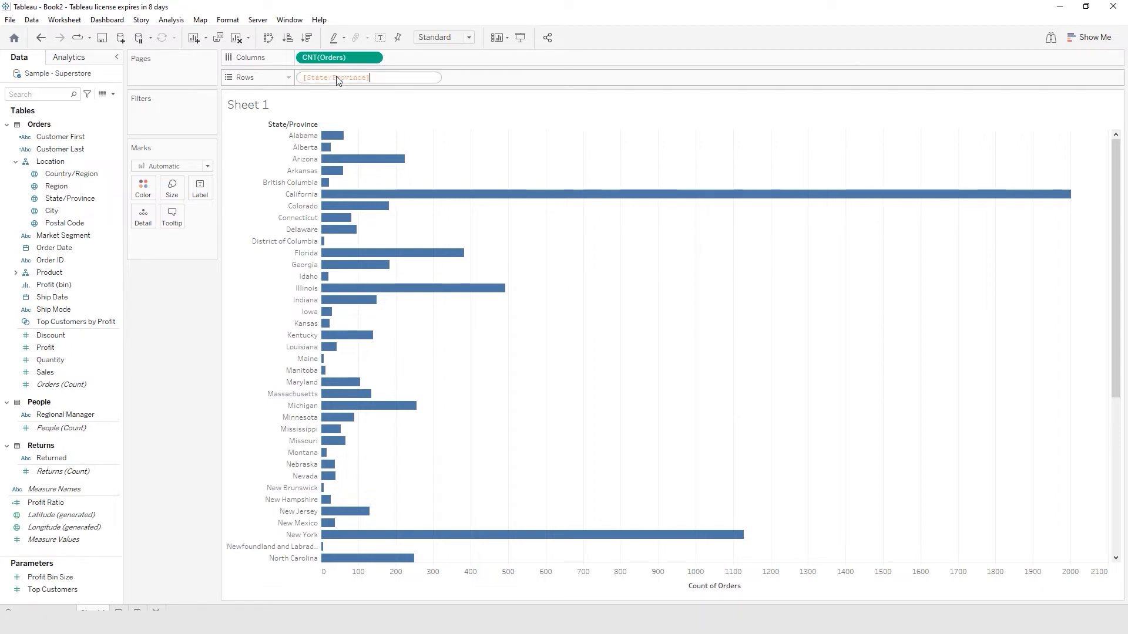
click(412, 123)
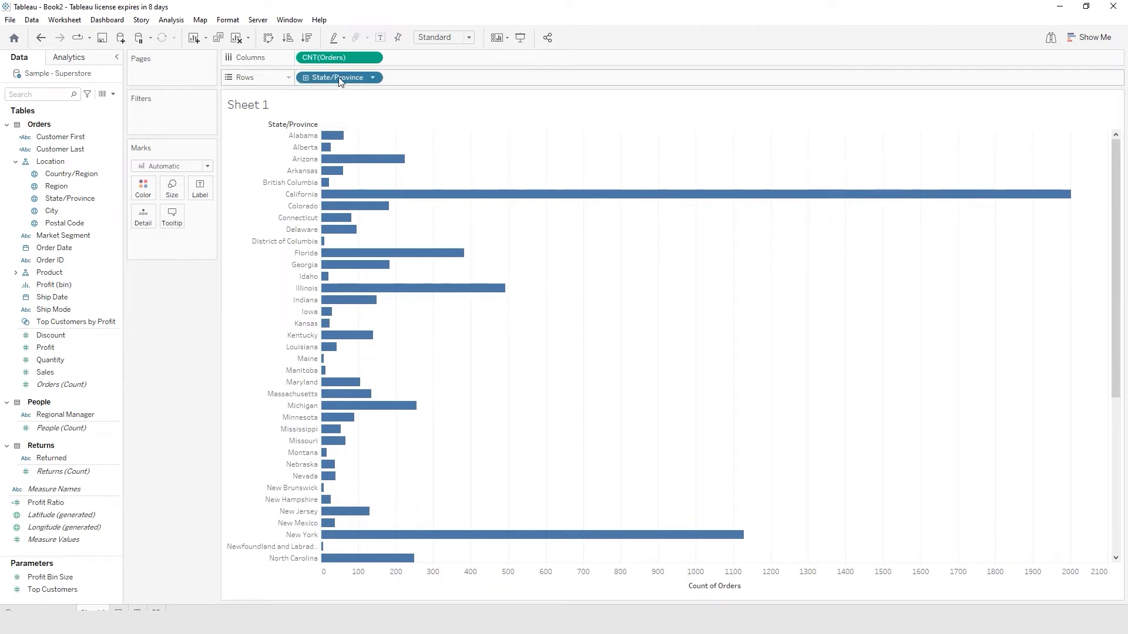
drag(338, 76, 172, 115)
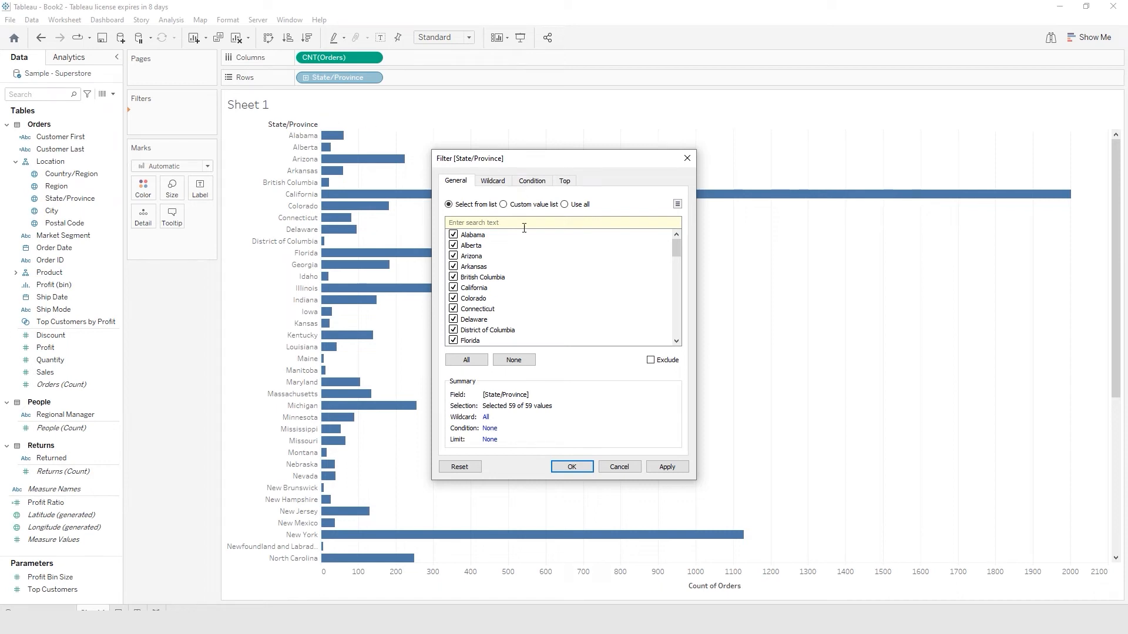
click(512, 361)
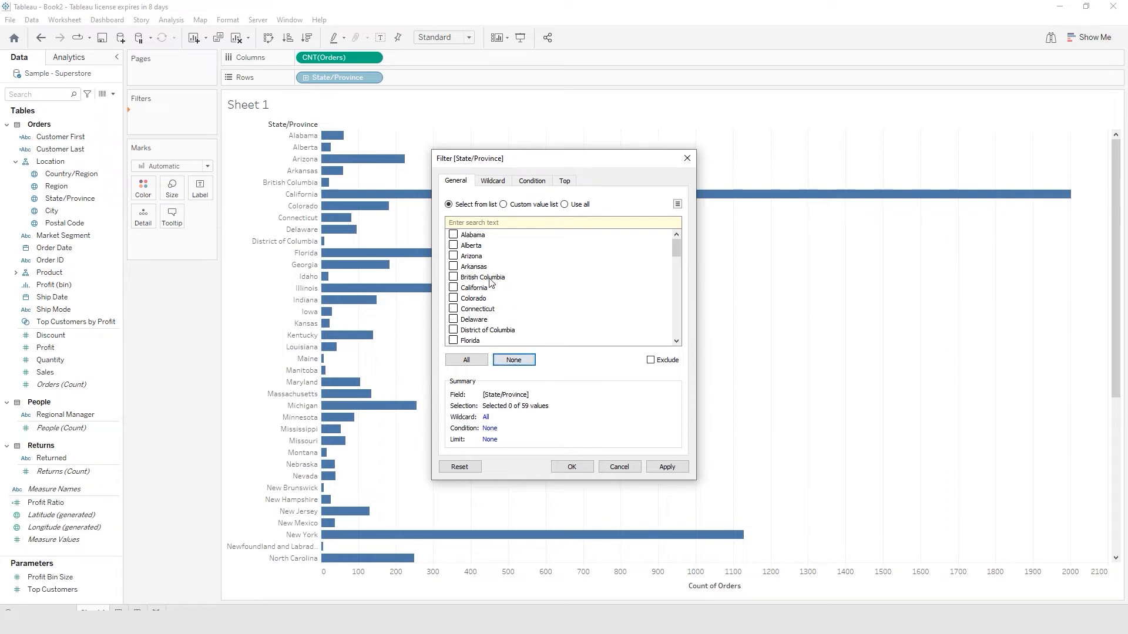
- Limit the State/Province filter to Arizona, California, New Mexico, Oregon and Washington, and apply it to the sheet
click(453, 256)
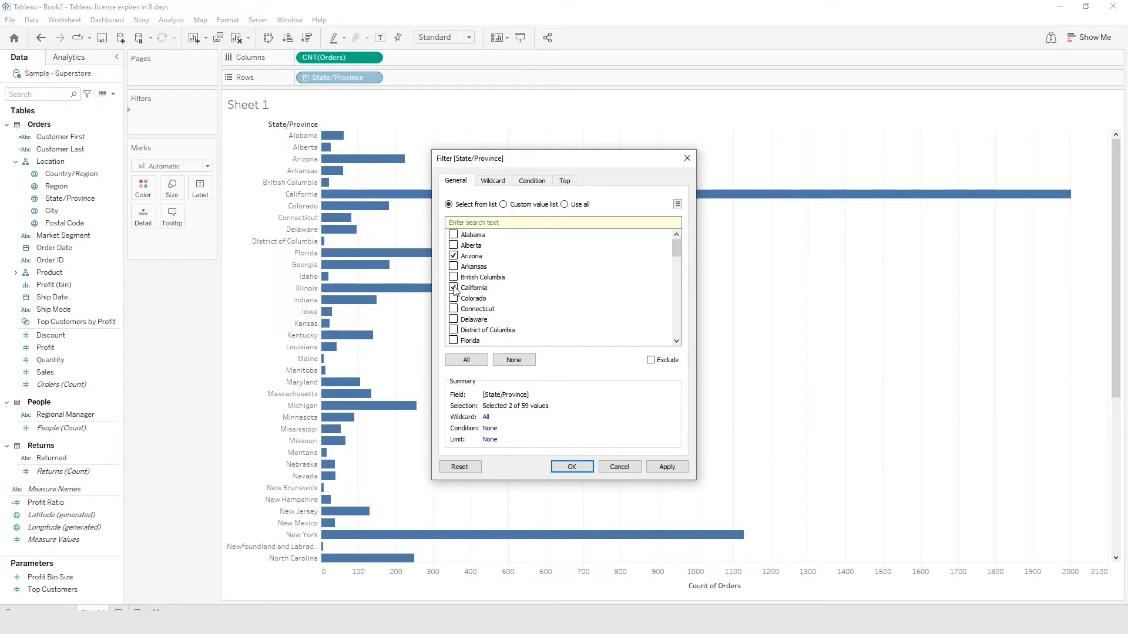
scroll(503, 290, down, 1)
scroll(503, 291, down, 8)
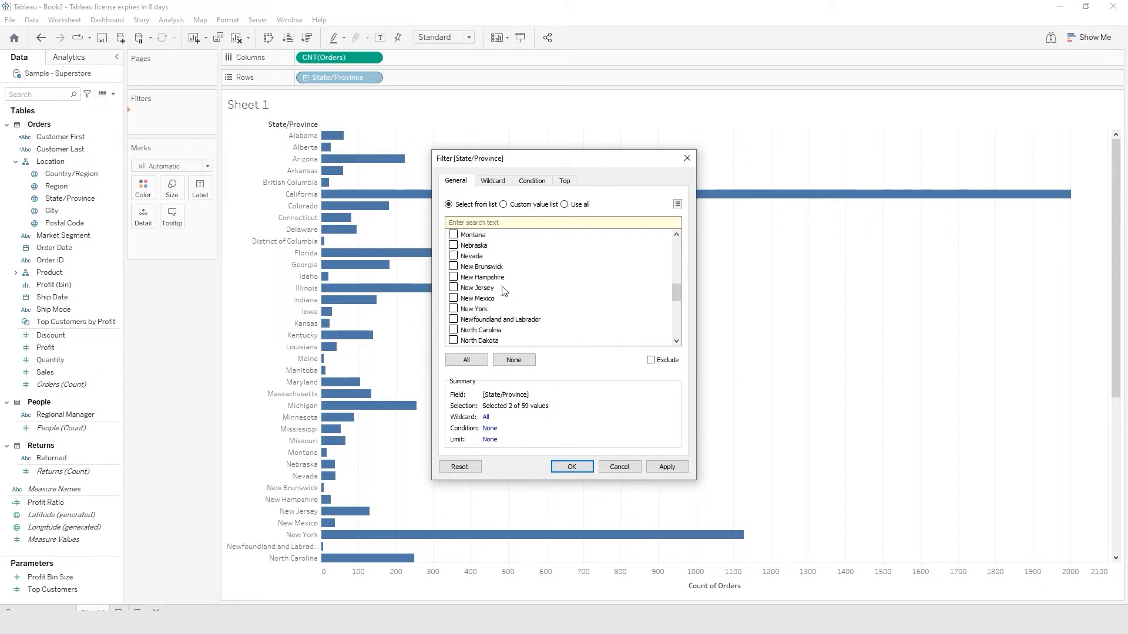
click(453, 298)
scroll(493, 295, down, 3)
click(453, 298)
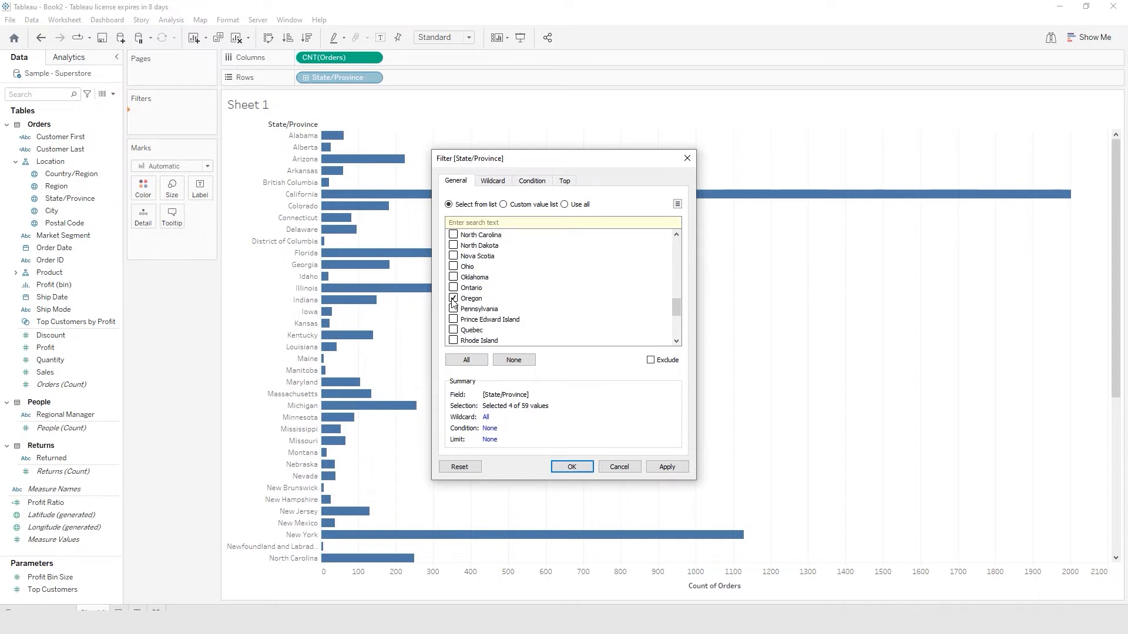
scroll(519, 289, down, 3)
scroll(519, 289, down, 1)
click(453, 309)
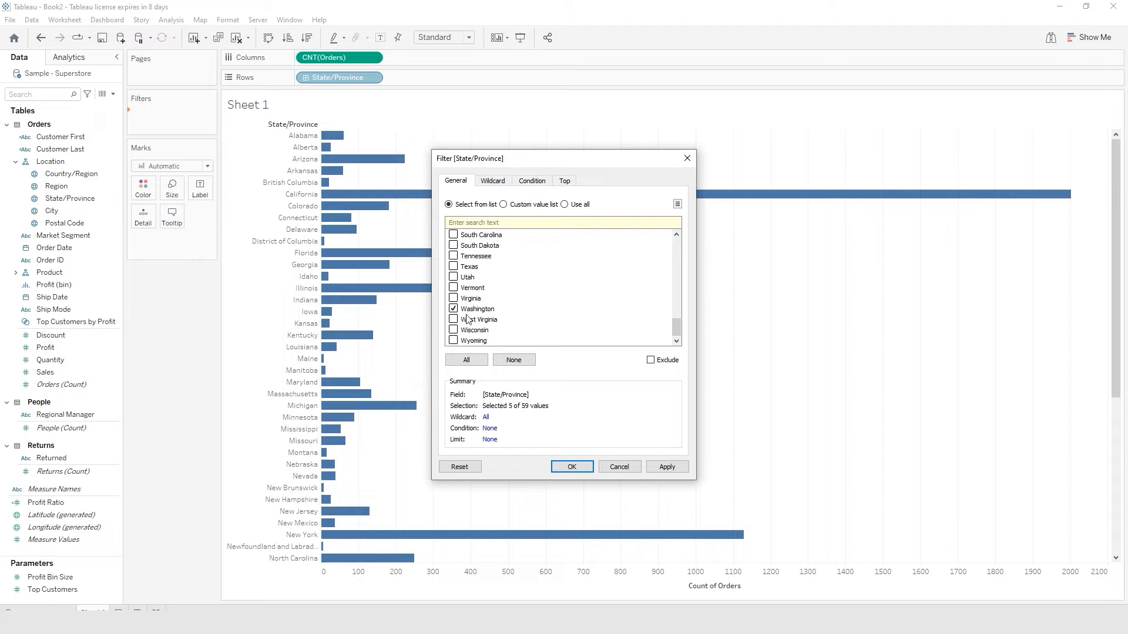
click(668, 467)
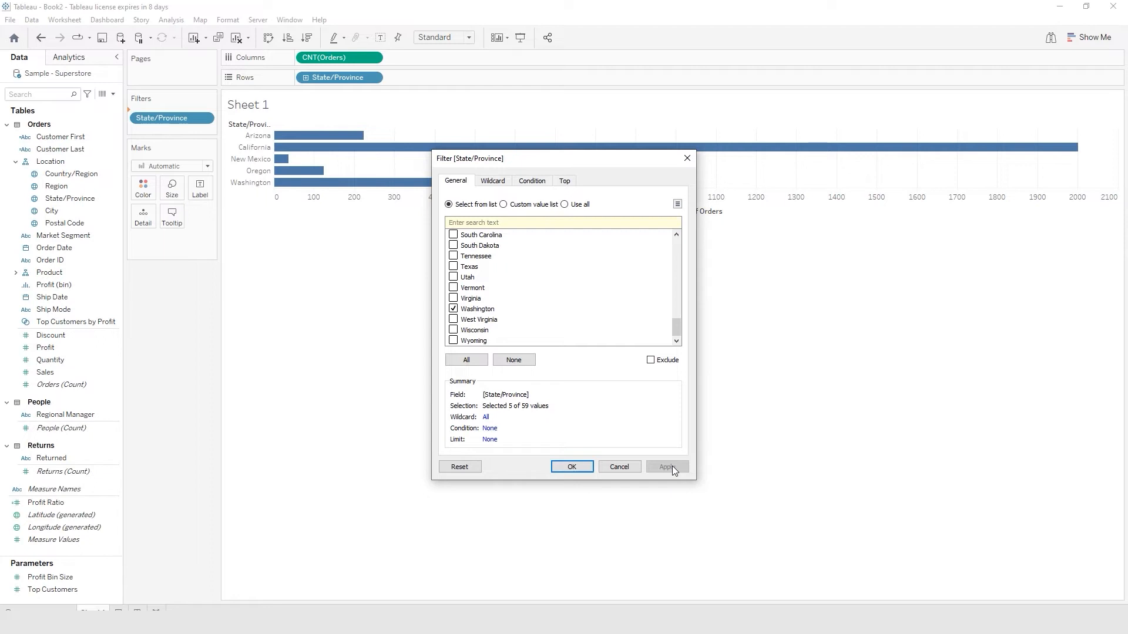
click(583, 472)
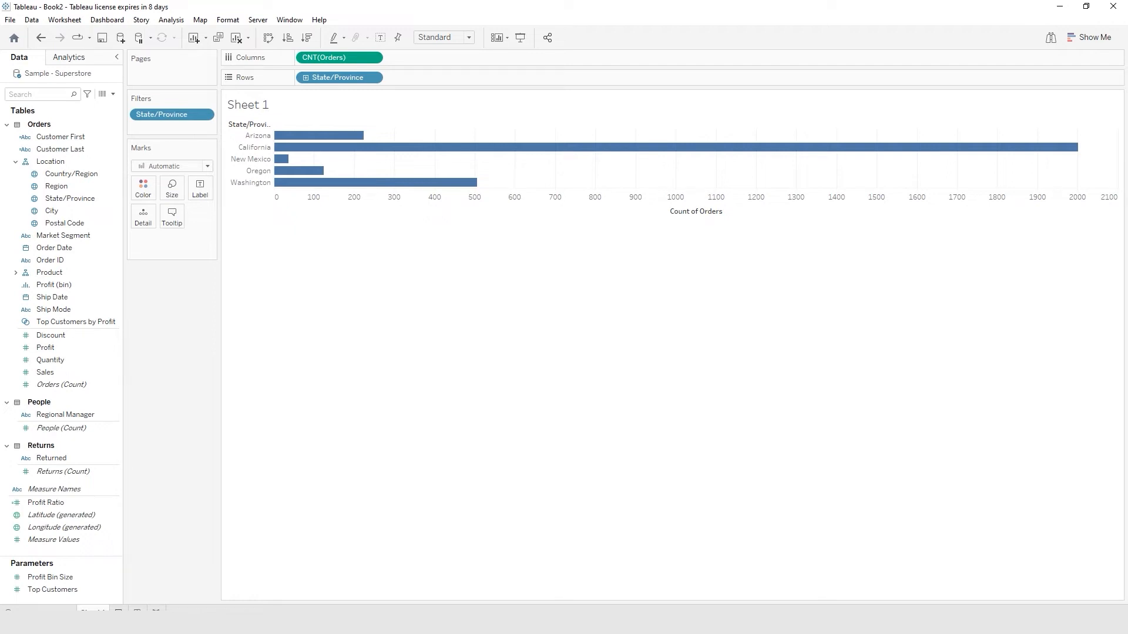
- Create a new worksheet charting Orders (Count) on Columns by State/Province on Rows, without a filter
click(118, 610)
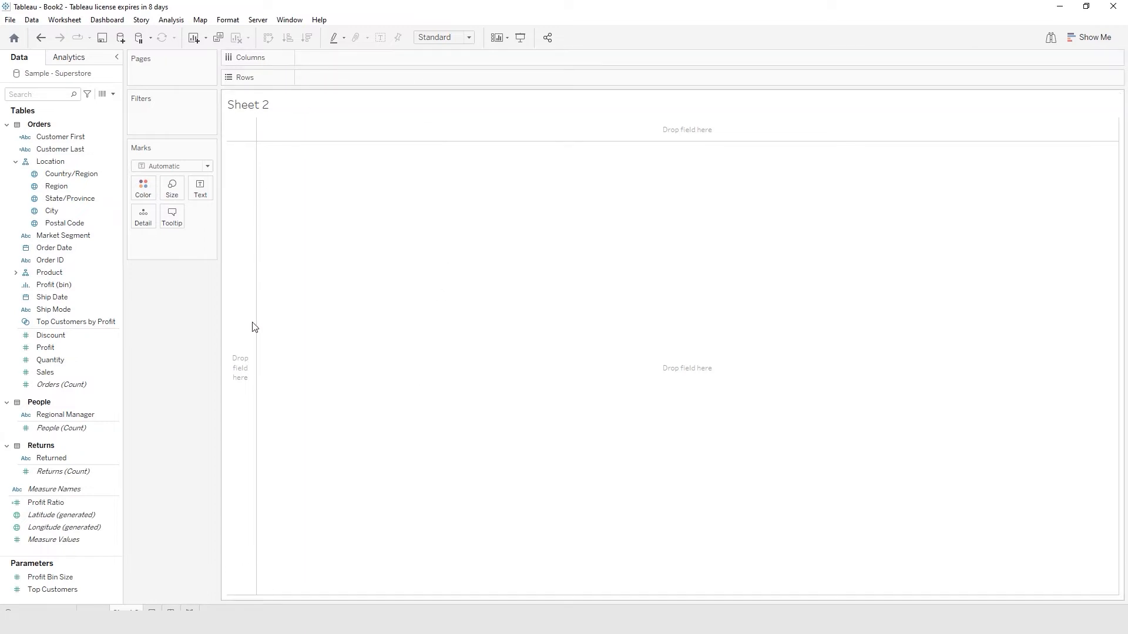
click(107, 373)
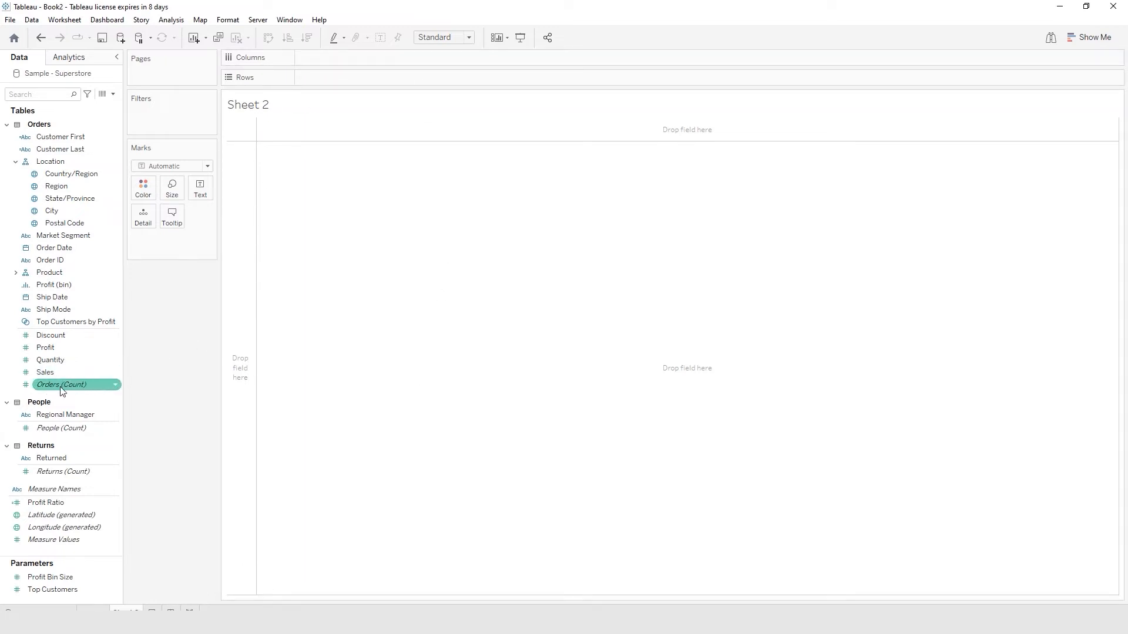
drag(62, 391, 329, 55)
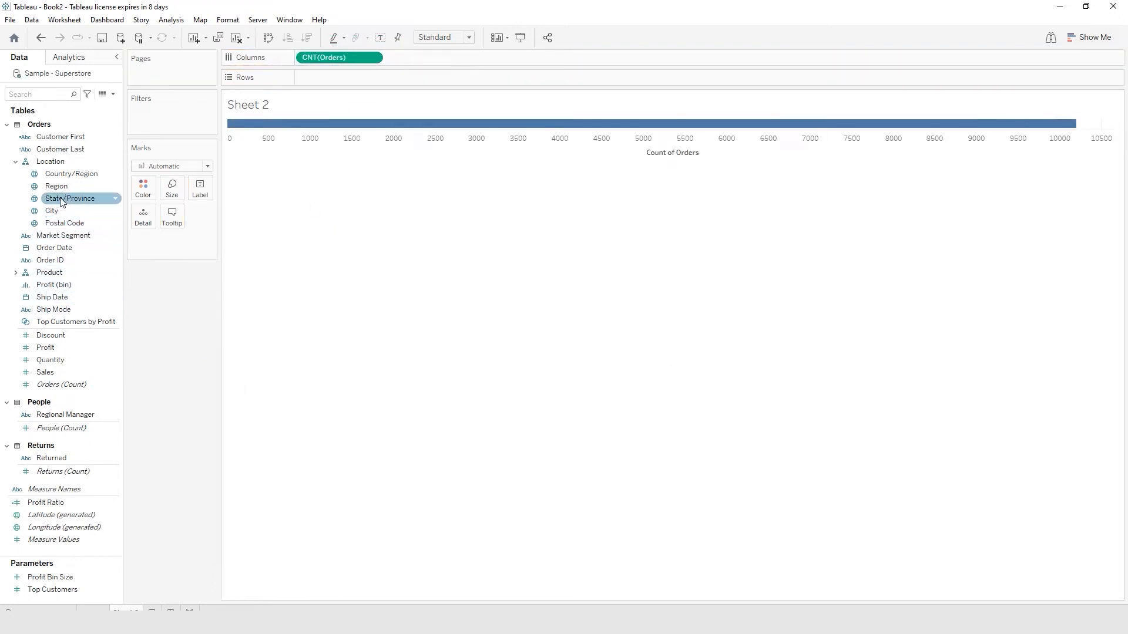
drag(58, 202, 313, 76)
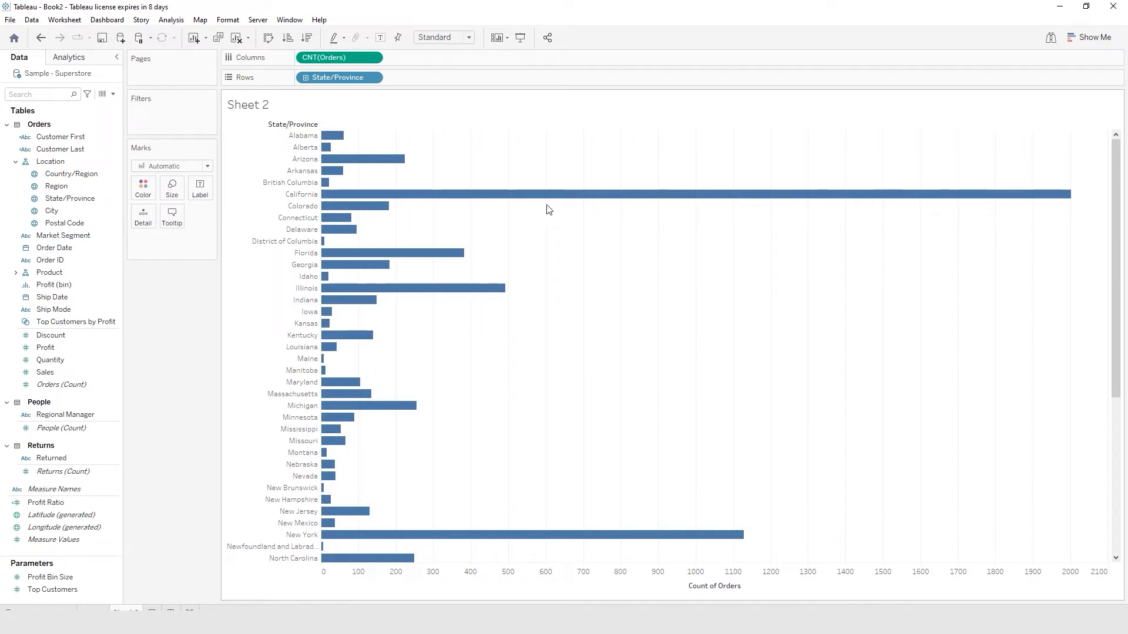
- Delete the unfiltered Sheet 2
mouse_move(344, 333)
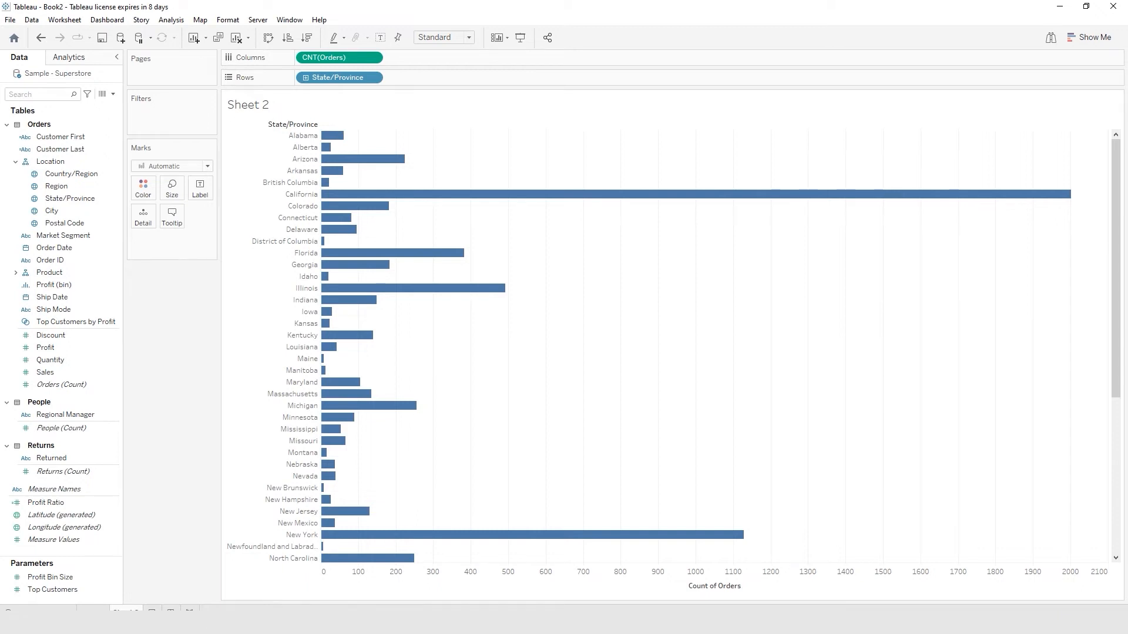
right_click(124, 611)
click(169, 485)
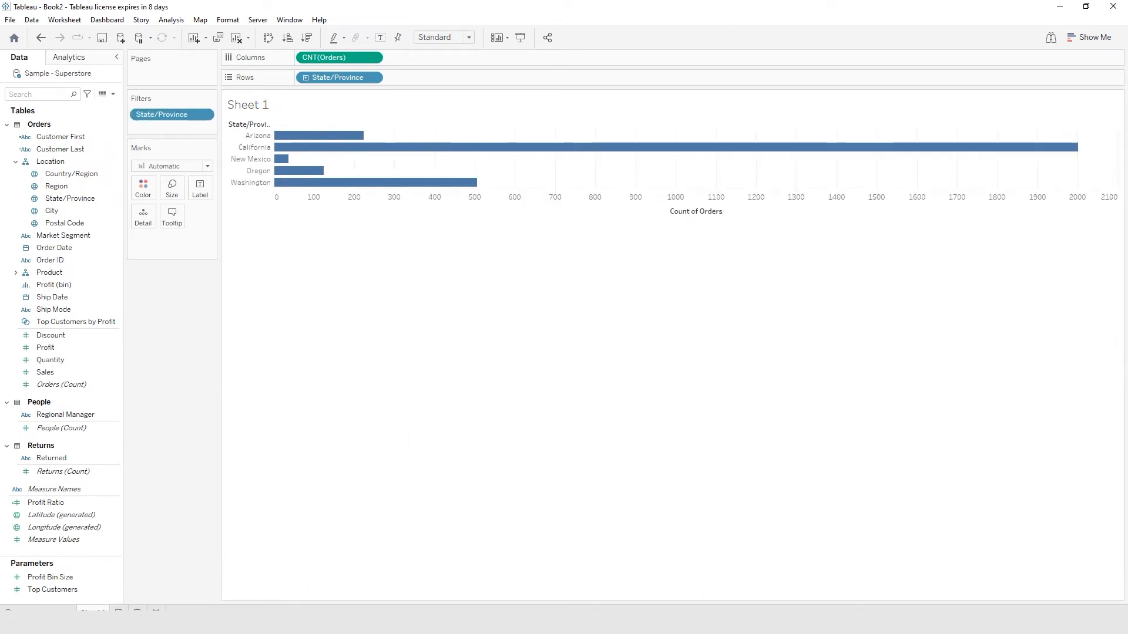
- Rename Sheet 1 as "W and SW Order Count by Customer"
double_click(93, 612)
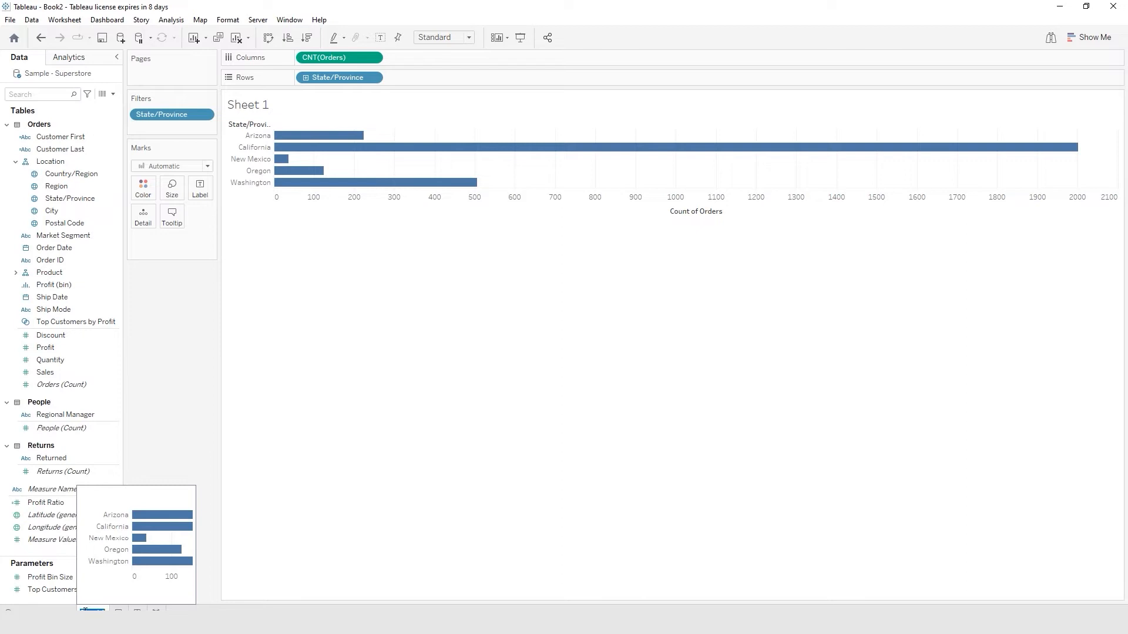
text(W)
text(est Orde)
text(er Count)
key(BackSpace)
key(BackSpace)
text(by State)
key(Return)
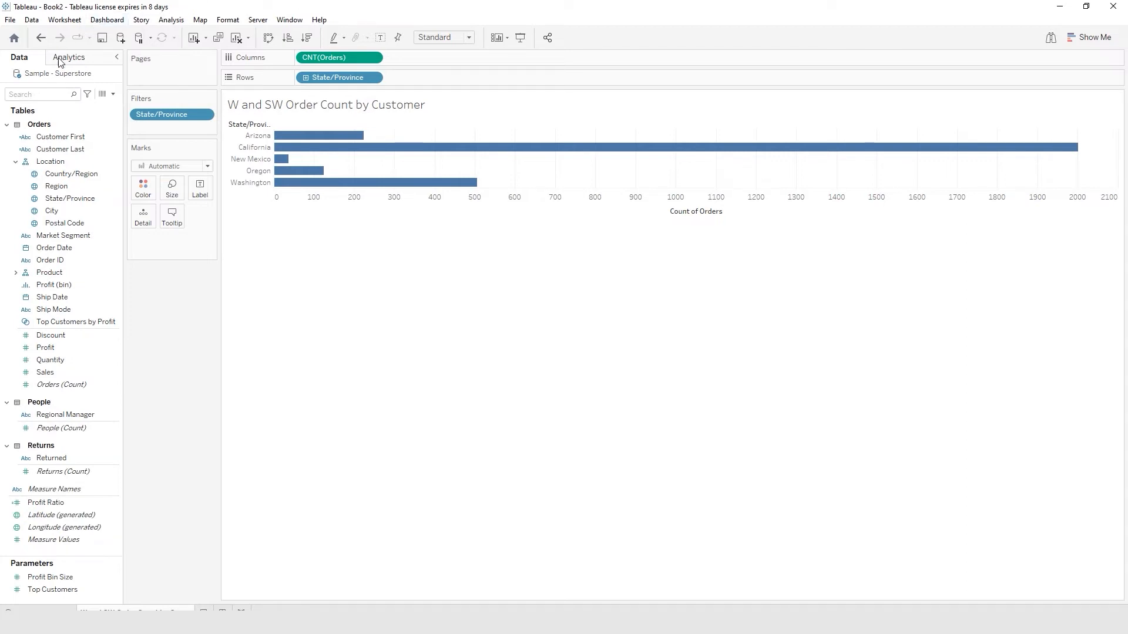
- Save the workbook as "Sample Superstore - Live" in the Workbooks folder, in Tableau Workbook (*.twb) format
click(105, 43)
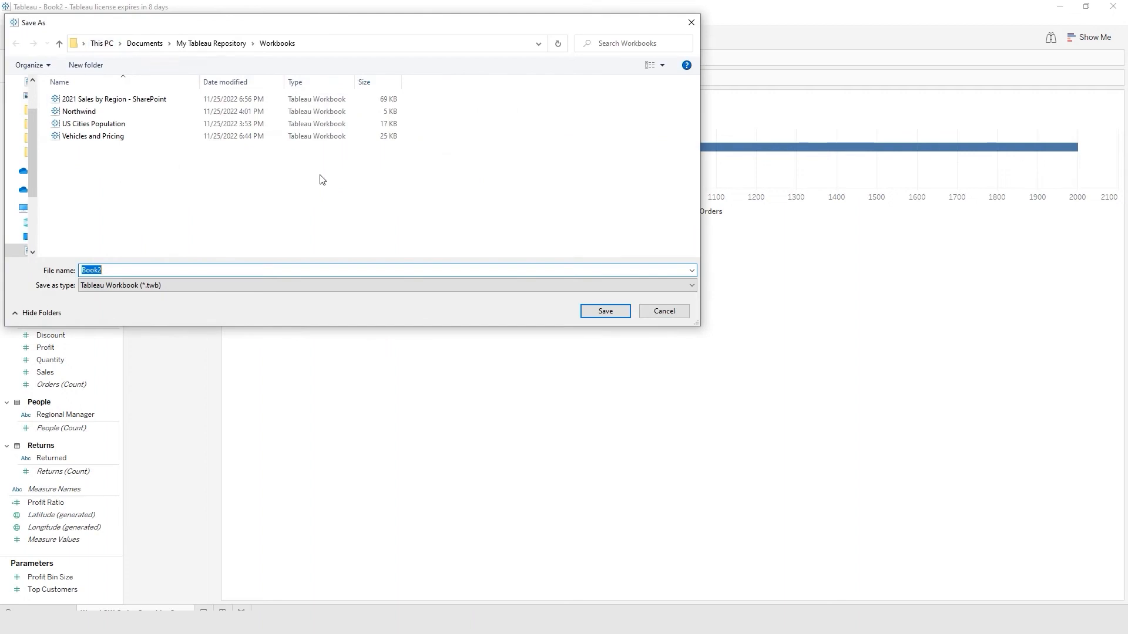
text(Sample Superstore - Live)
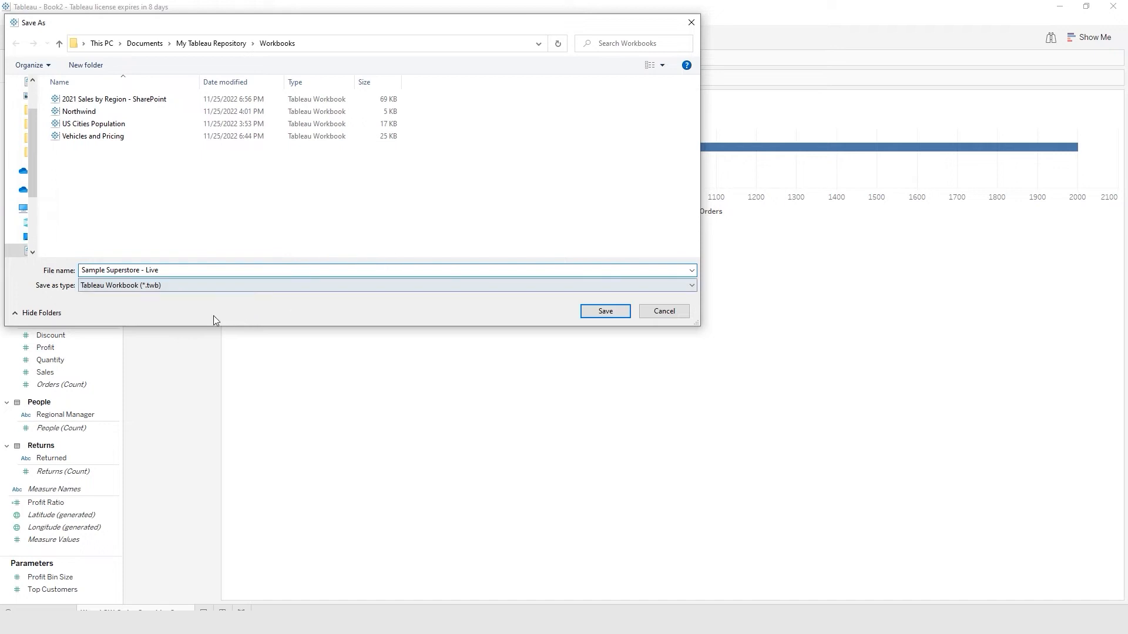
click(607, 316)
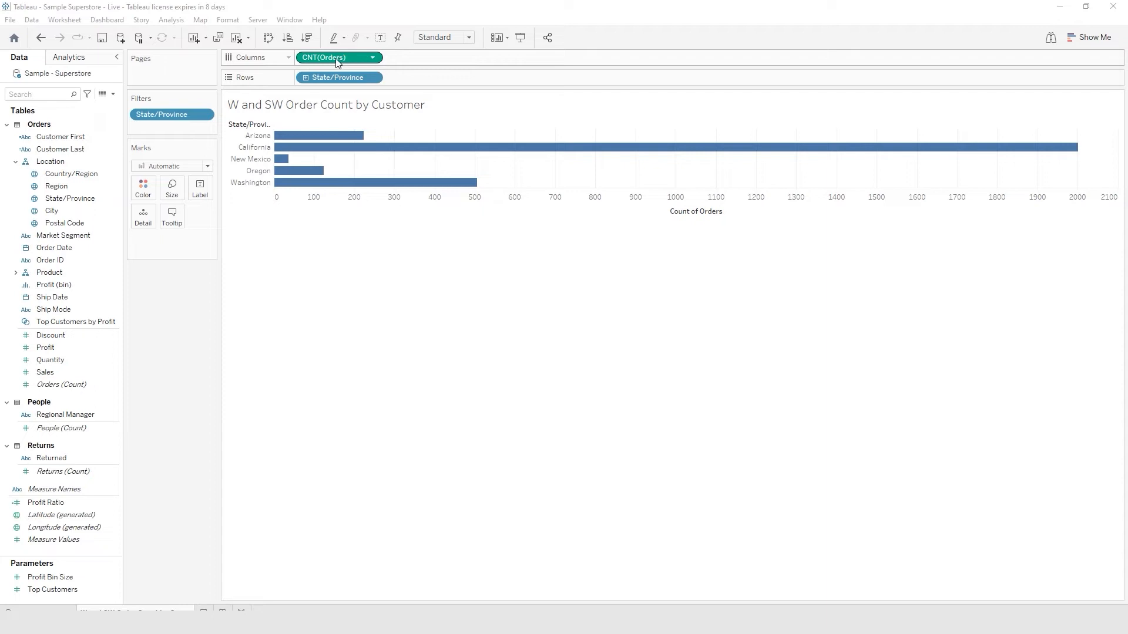
- Convert the order count on the Columns shelf to discrete and then back to continuous
click(374, 57)
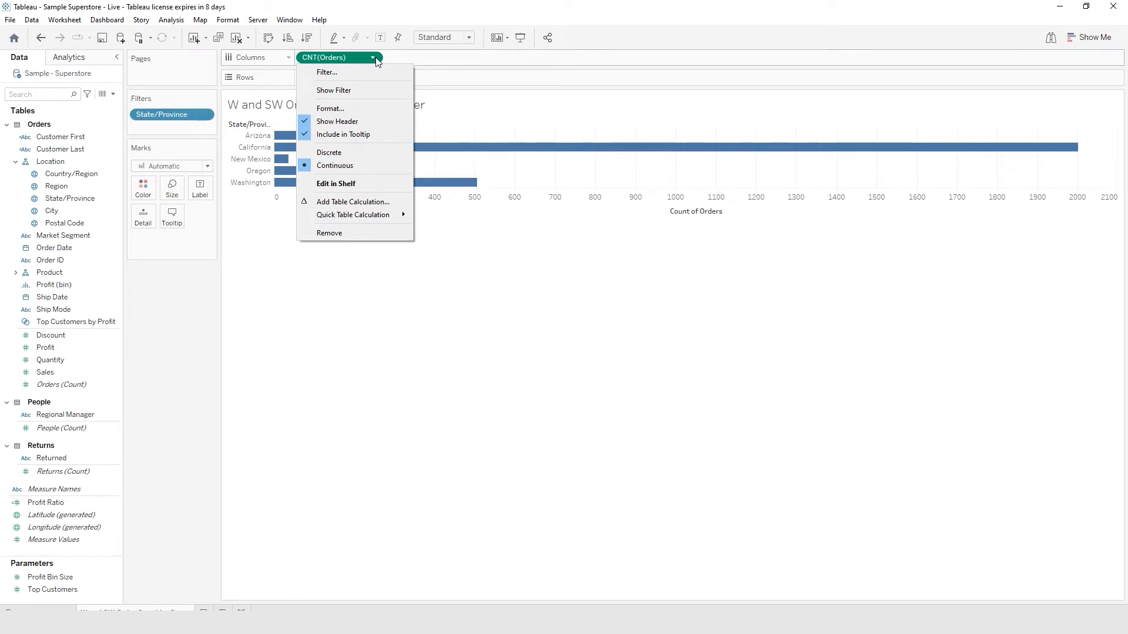
click(330, 154)
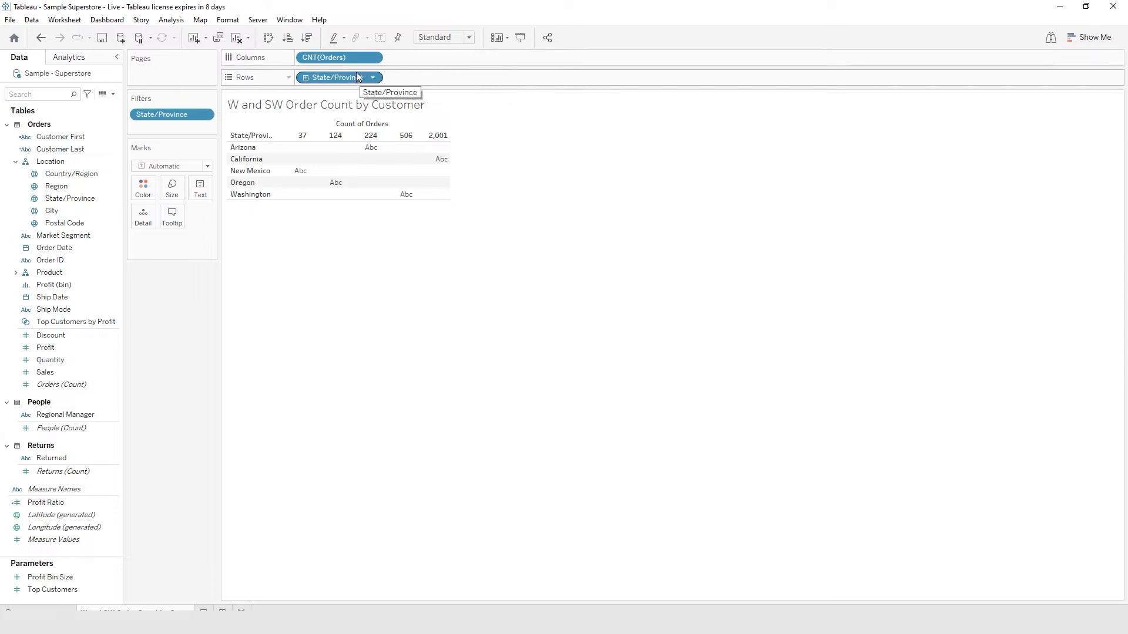
click(373, 58)
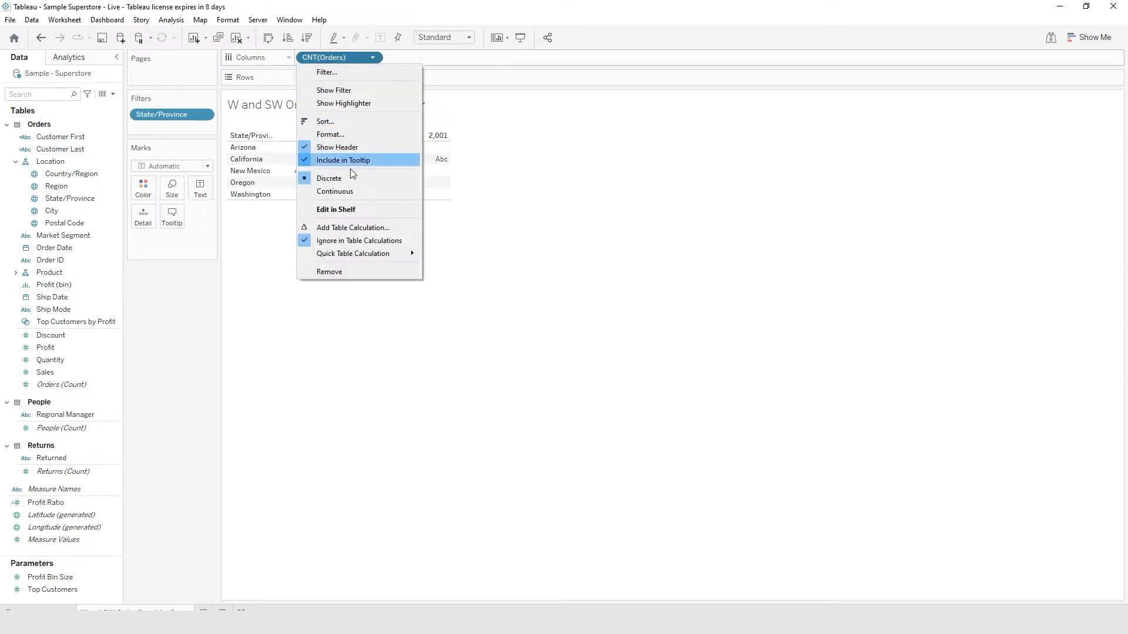
click(346, 191)
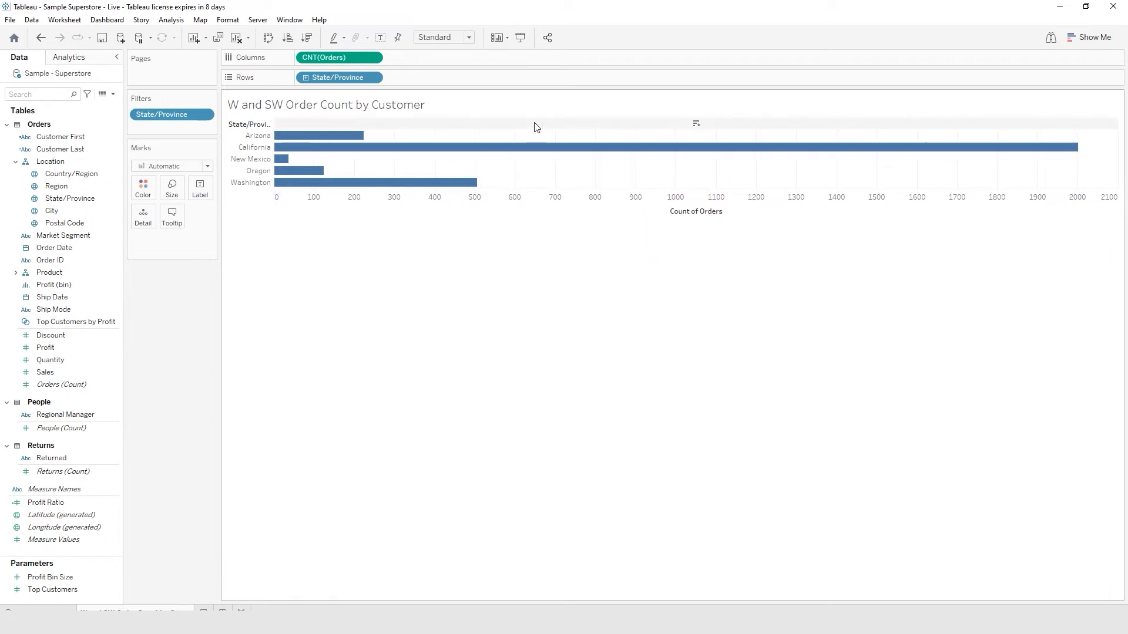
- Check the options available for State/Province on the Rows shelf, and save the workbook
click(372, 78)
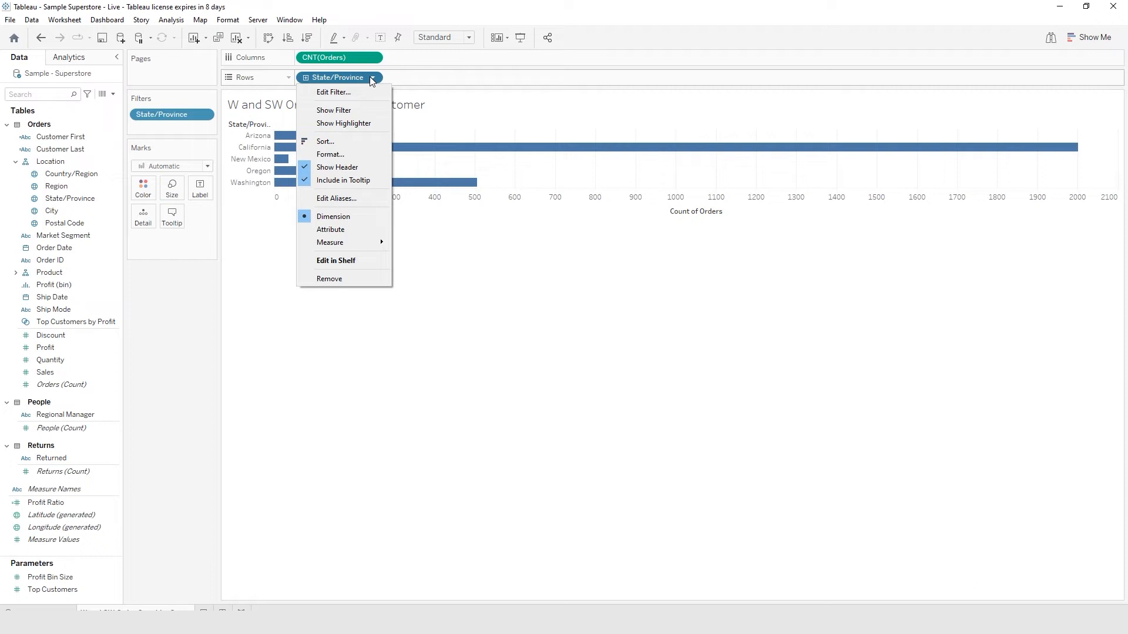
click(372, 79)
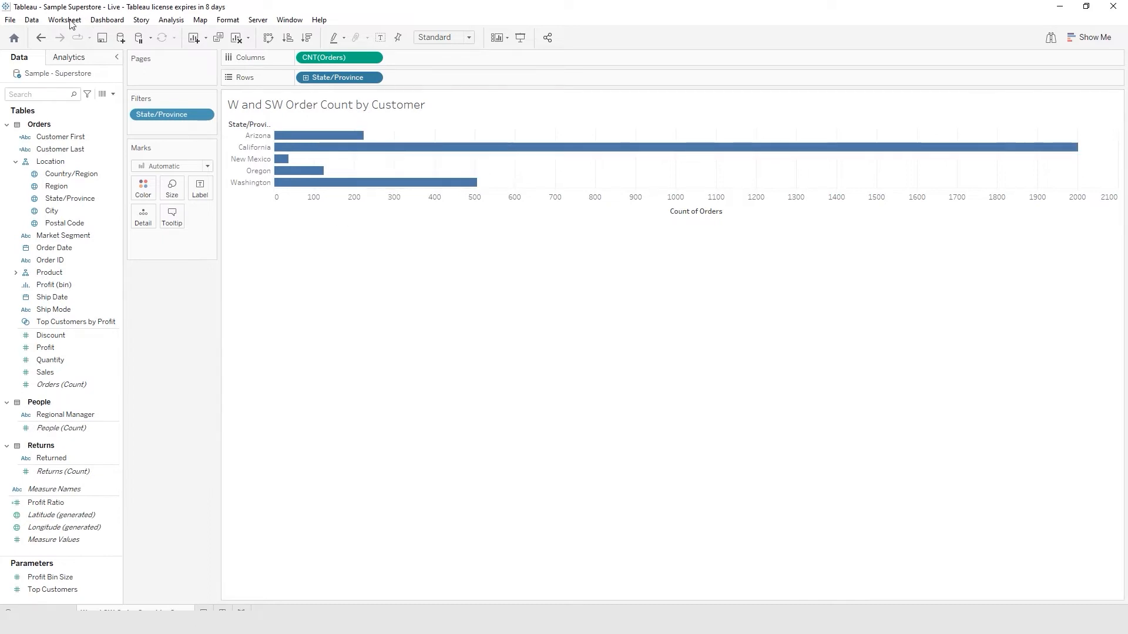
click(102, 42)
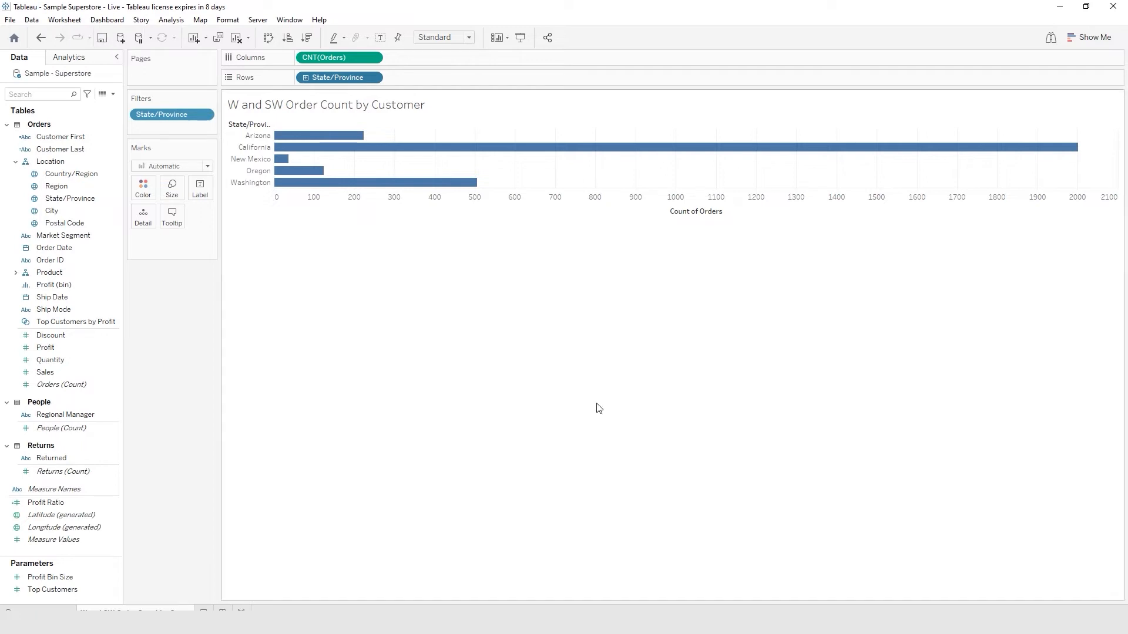
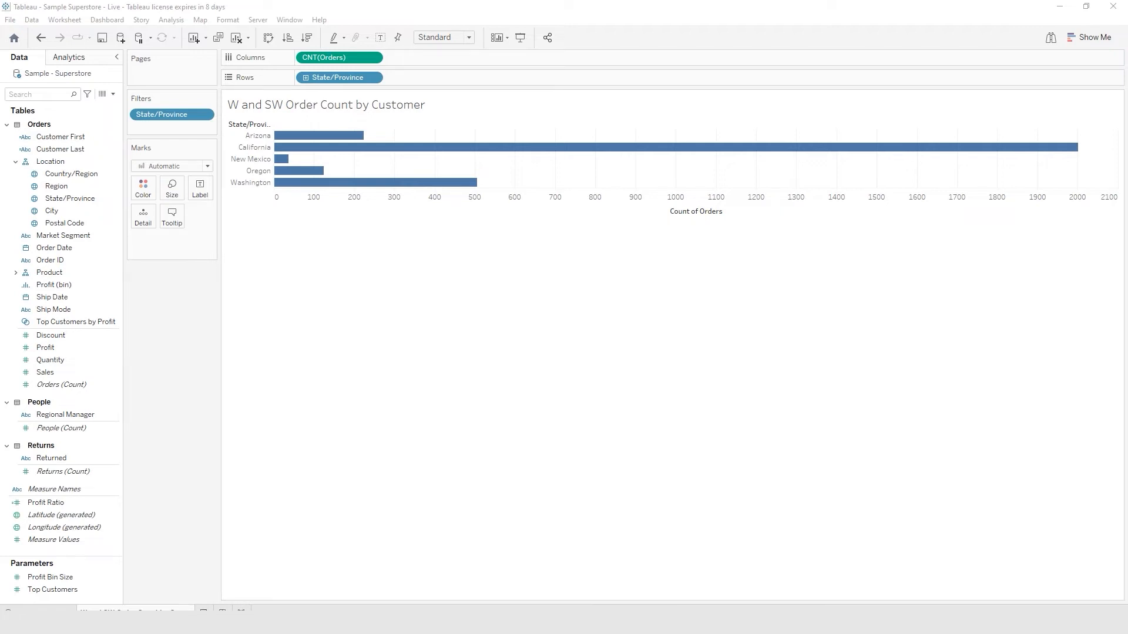
- Create a new worksheet and place Market Segment on its Columns shelf
click(203, 613)
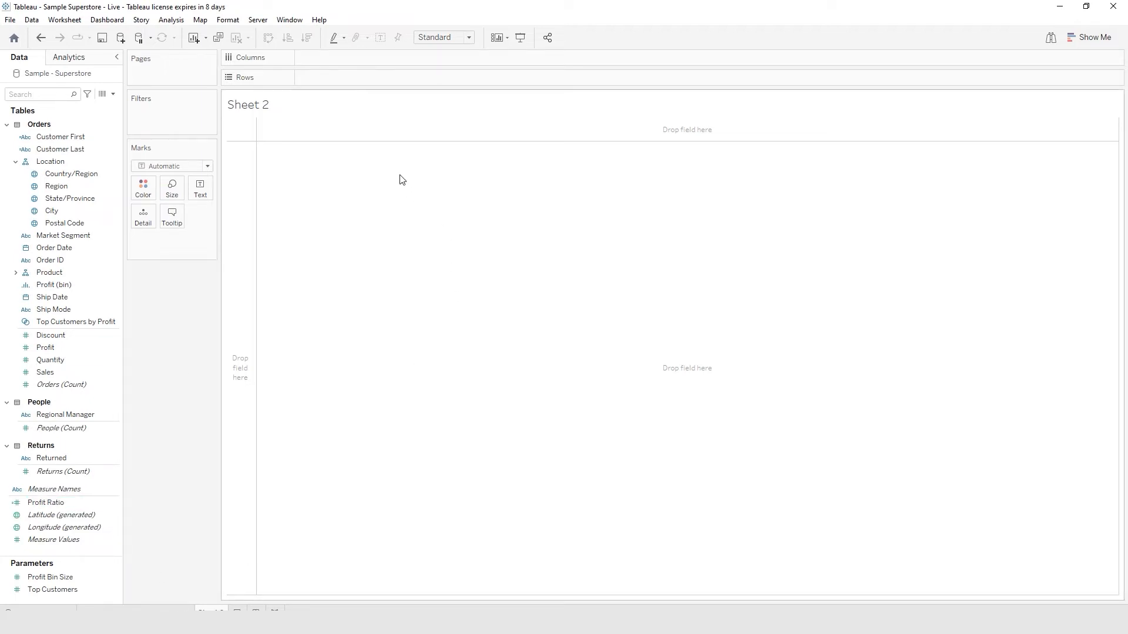
click(59, 210)
click(75, 236)
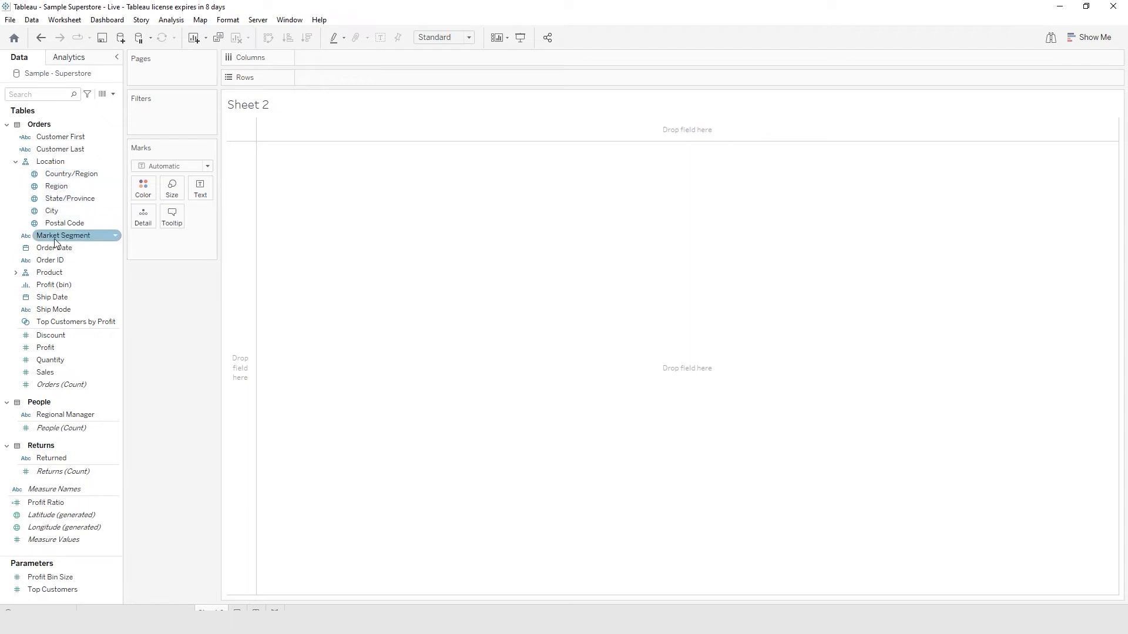
drag(56, 240, 336, 60)
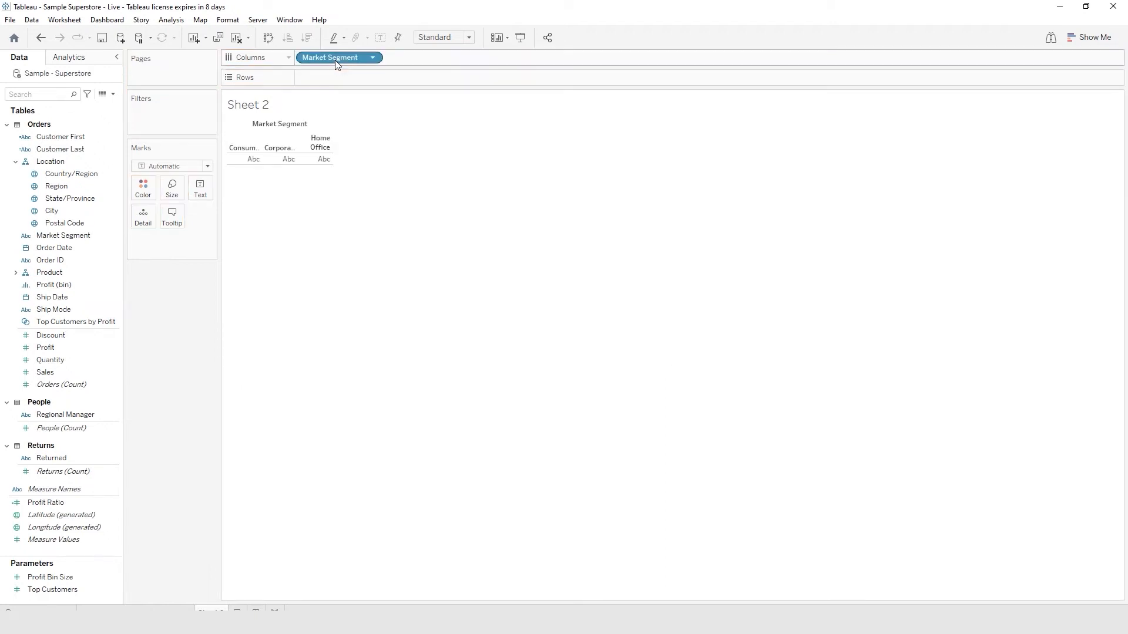
mouse_move(315, 163)
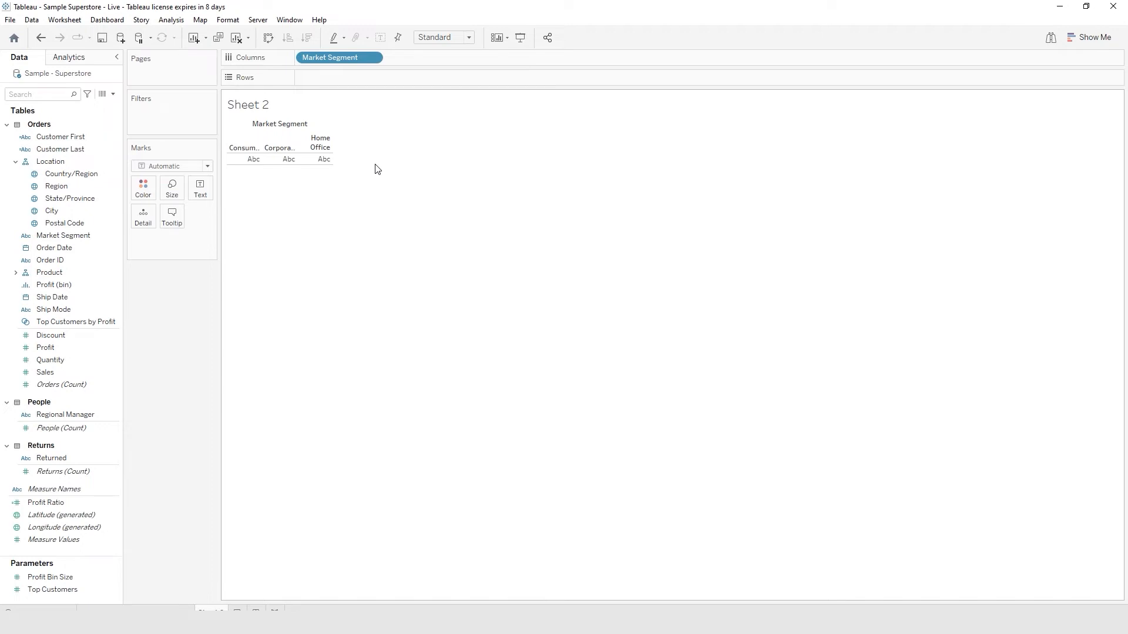
- Show the sum of Sales as text for each market segment
double_click(55, 372)
drag(55, 372, 202, 192)
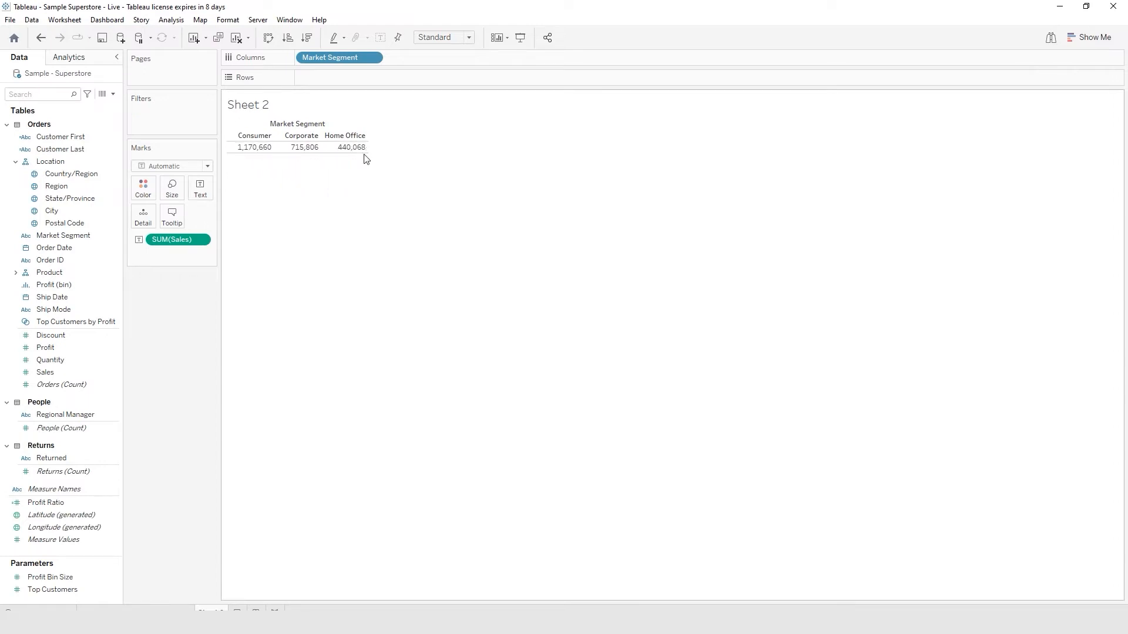
- Move the summed Sales field from Text to the Rows shelf and back to Text on the Marks card
mouse_move(257, 150)
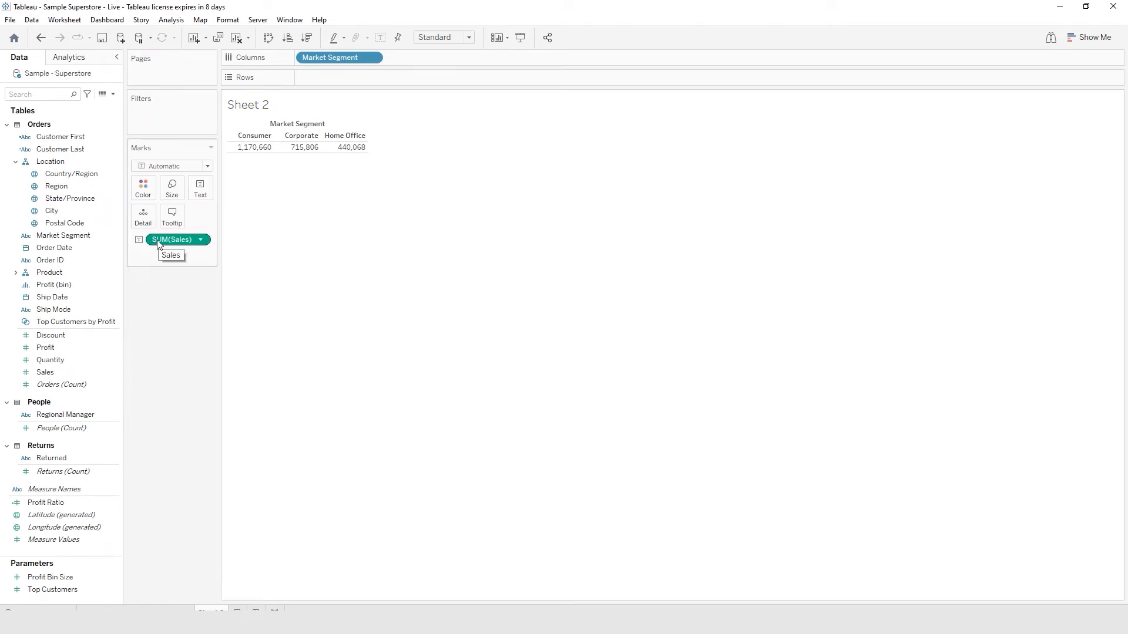
drag(157, 244, 320, 79)
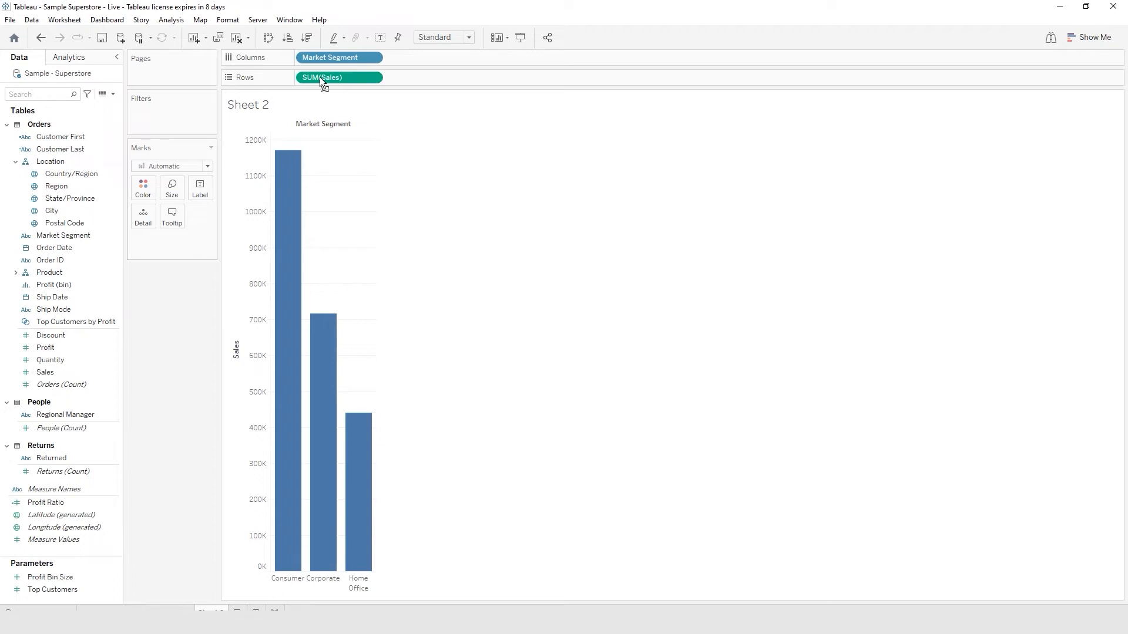
drag(319, 76, 197, 193)
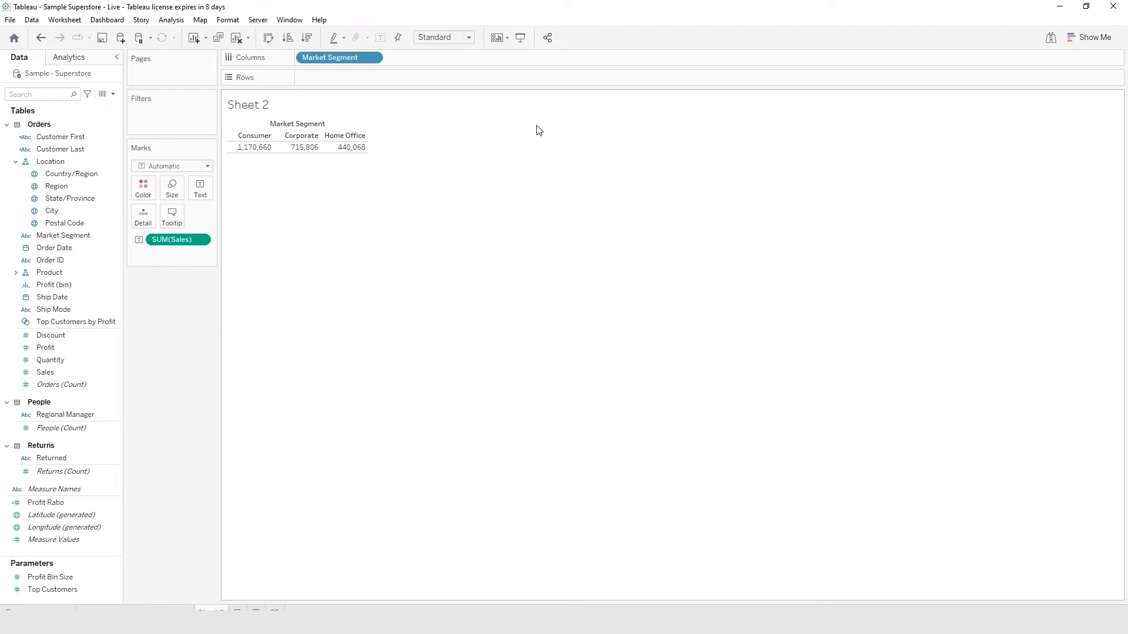
- Change the aggregation of Sales to Average and widen the segment columns so their headings fit on one line
right_click(169, 240)
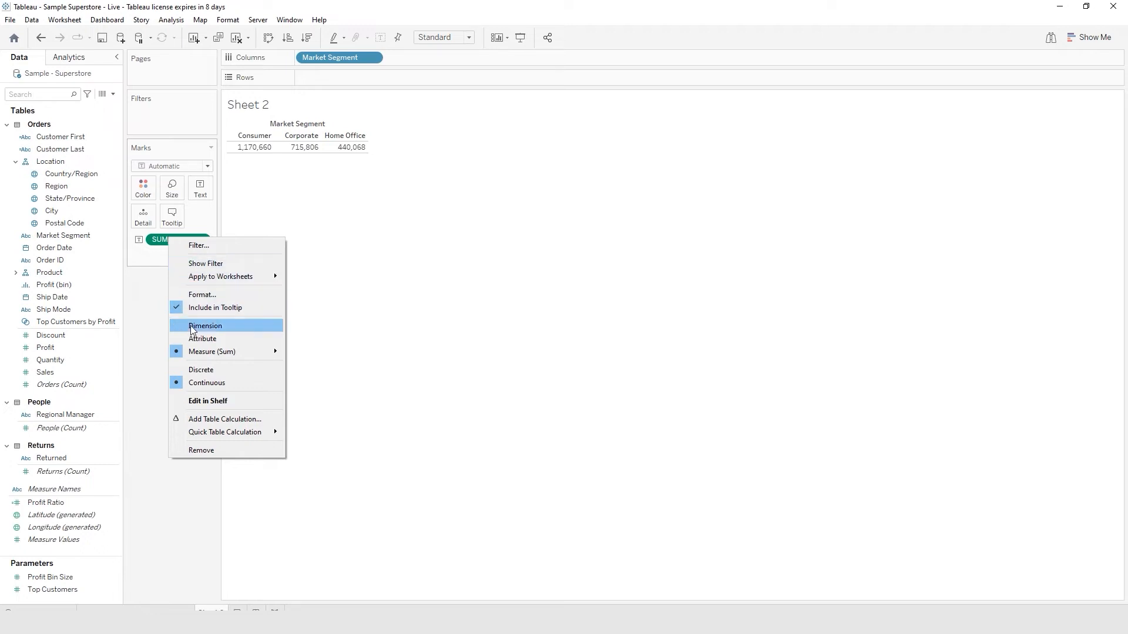
mouse_move(210, 350)
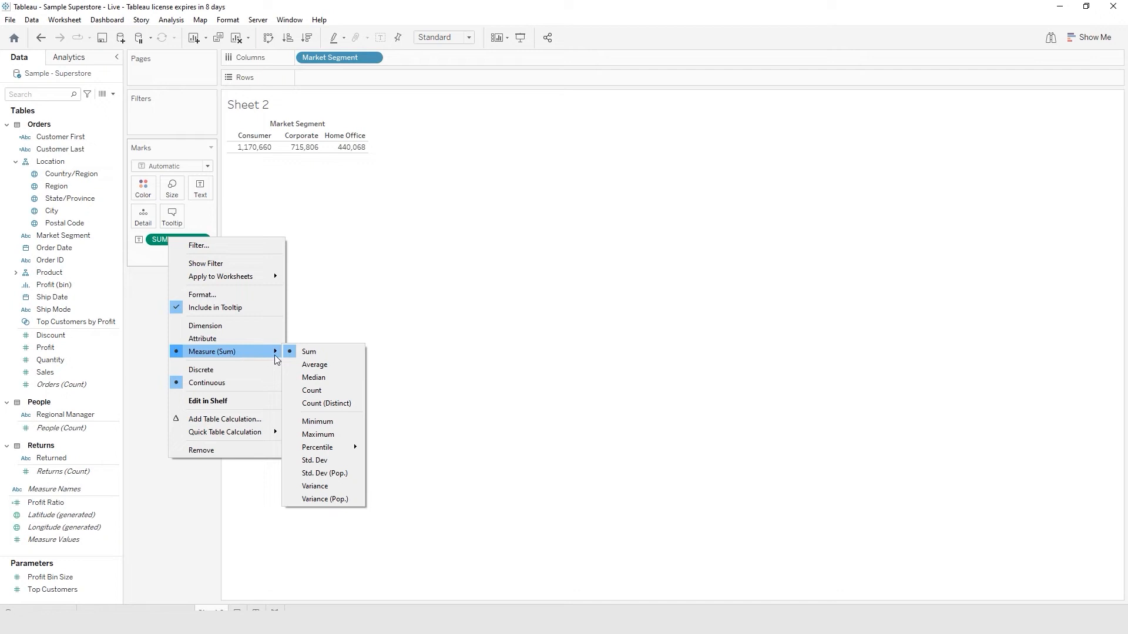
click(324, 366)
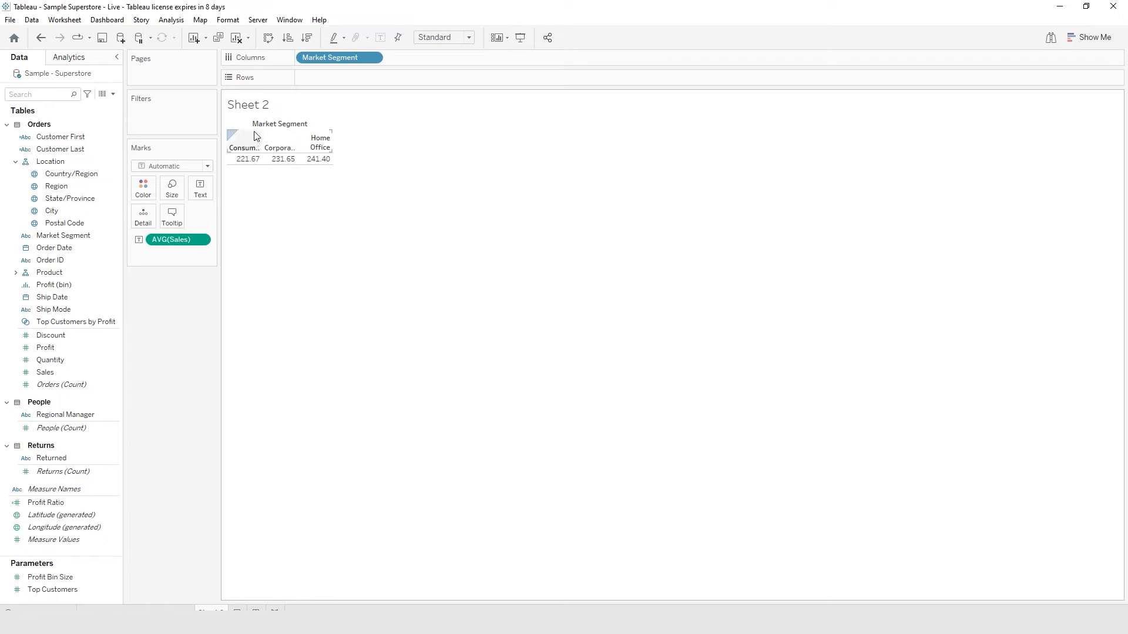
drag(262, 143, 285, 148)
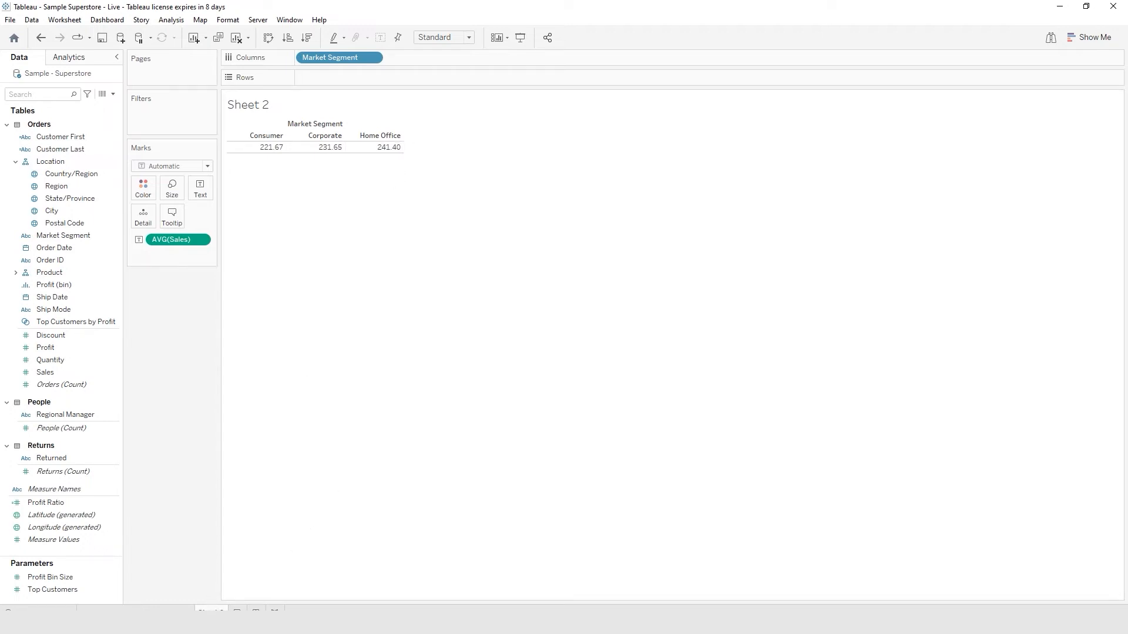
- Rename the worksheet "Average Sales by Market Segment" and save the workbook
double_click(211, 613)
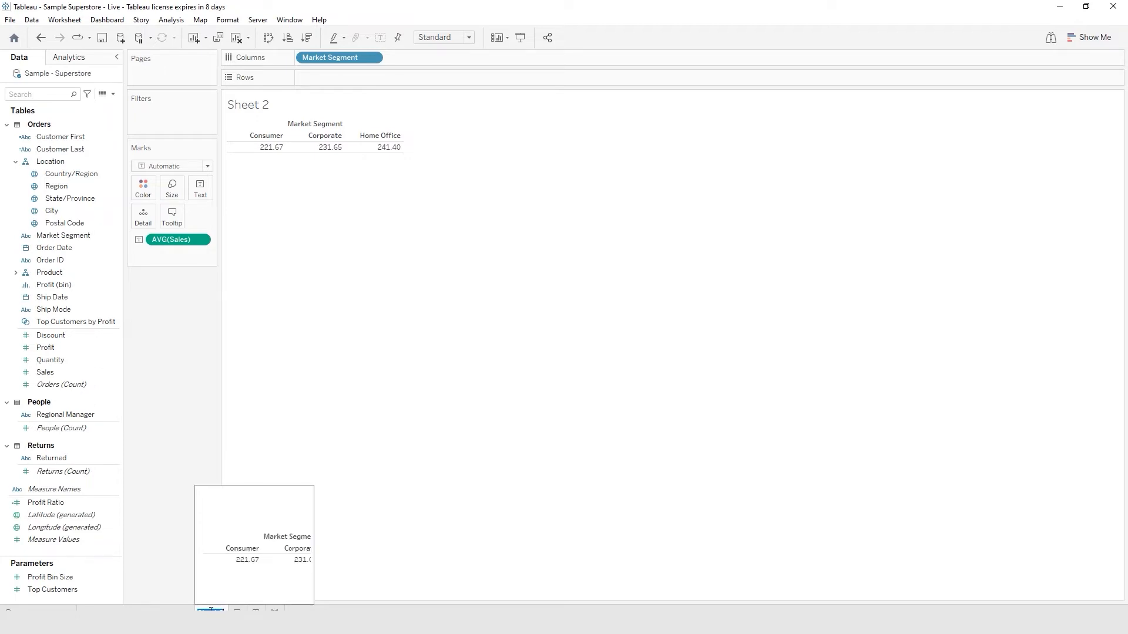
text(Average Sales by Market Segment)
key(Return)
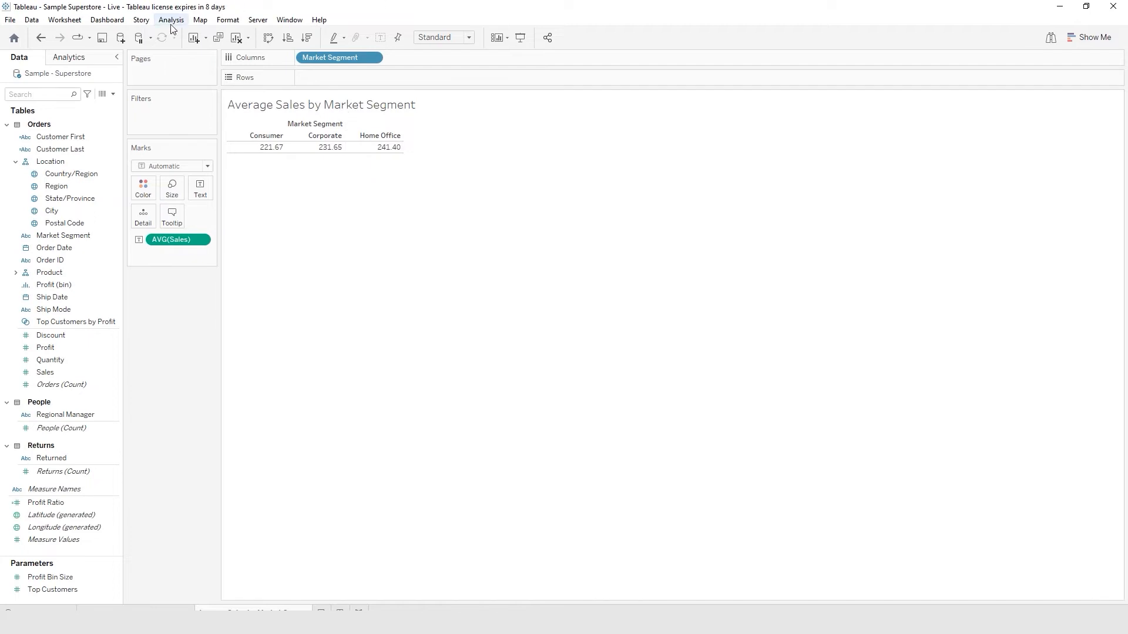
click(102, 38)
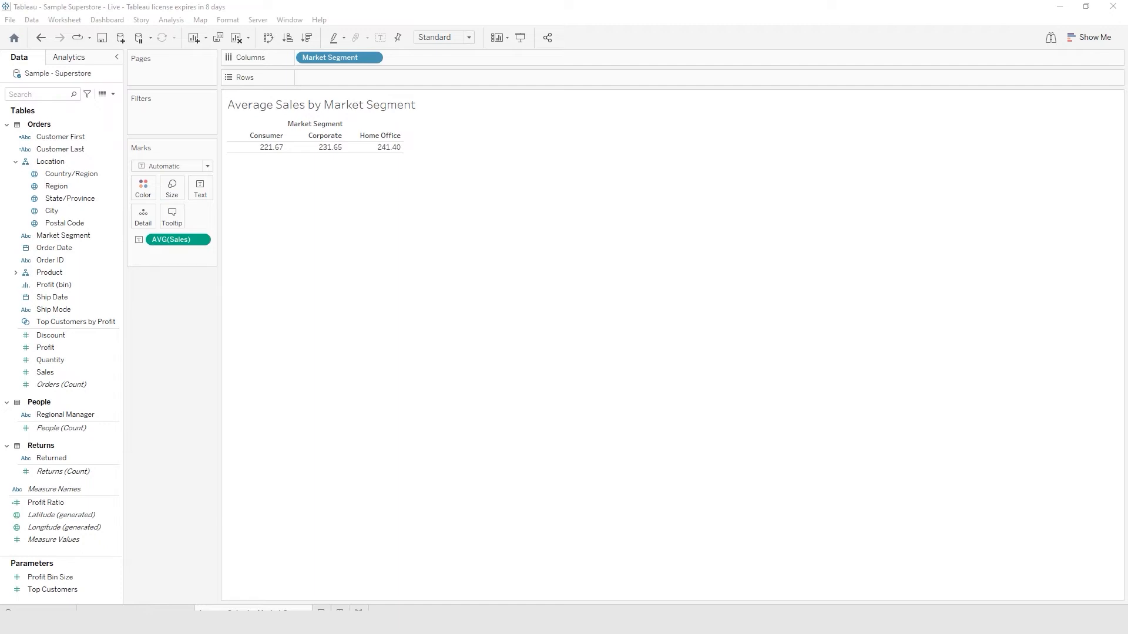
- Switch to the Sum of Sales by Category worksheet
click(381, 22)
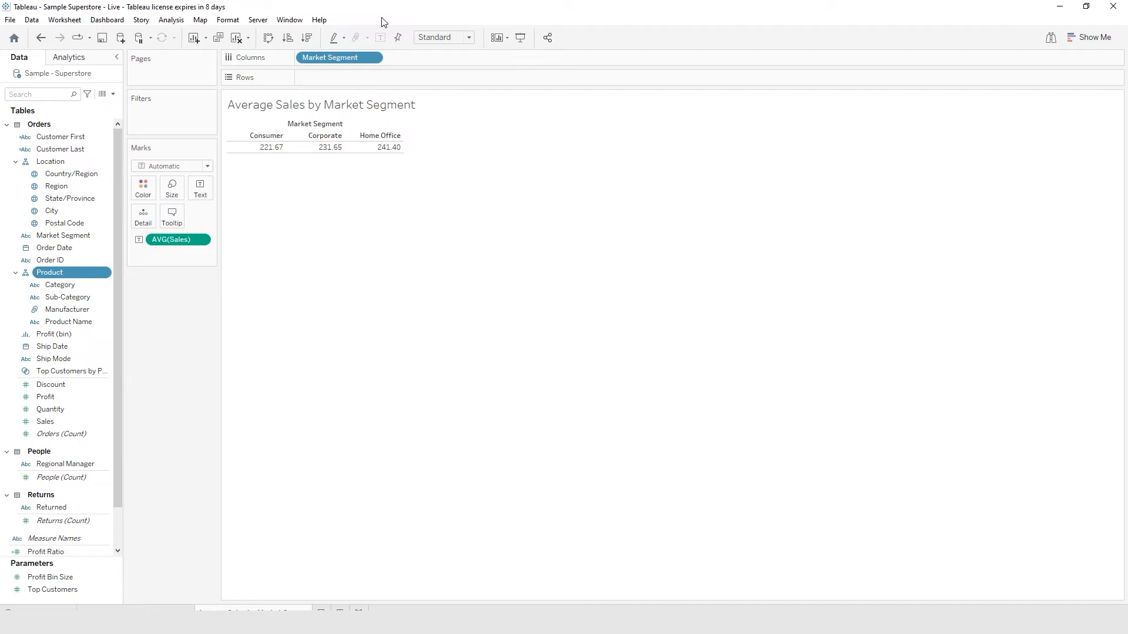
key(ctrl+m)
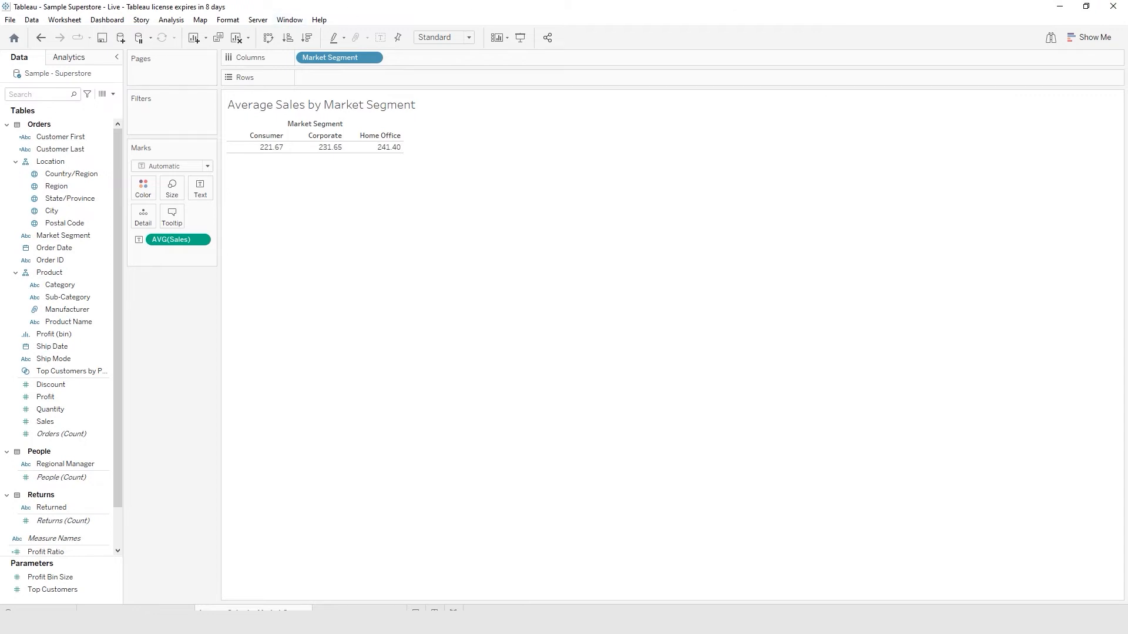
click(359, 609)
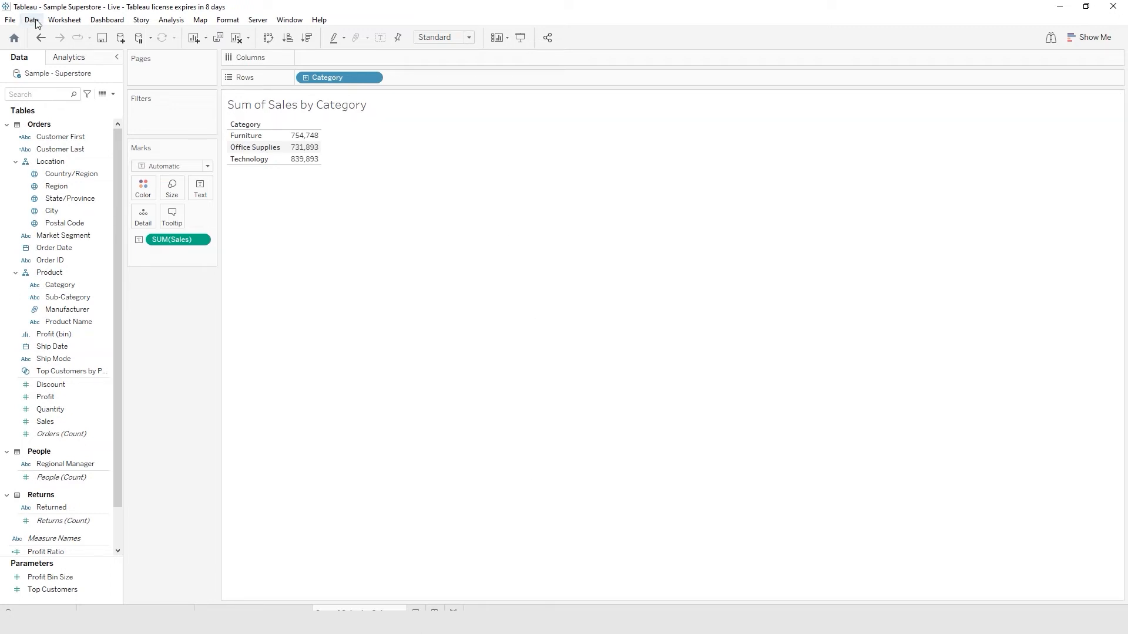
- Create a new worksheet and build a bar chart with Sales on columns and Category on rows
click(69, 20)
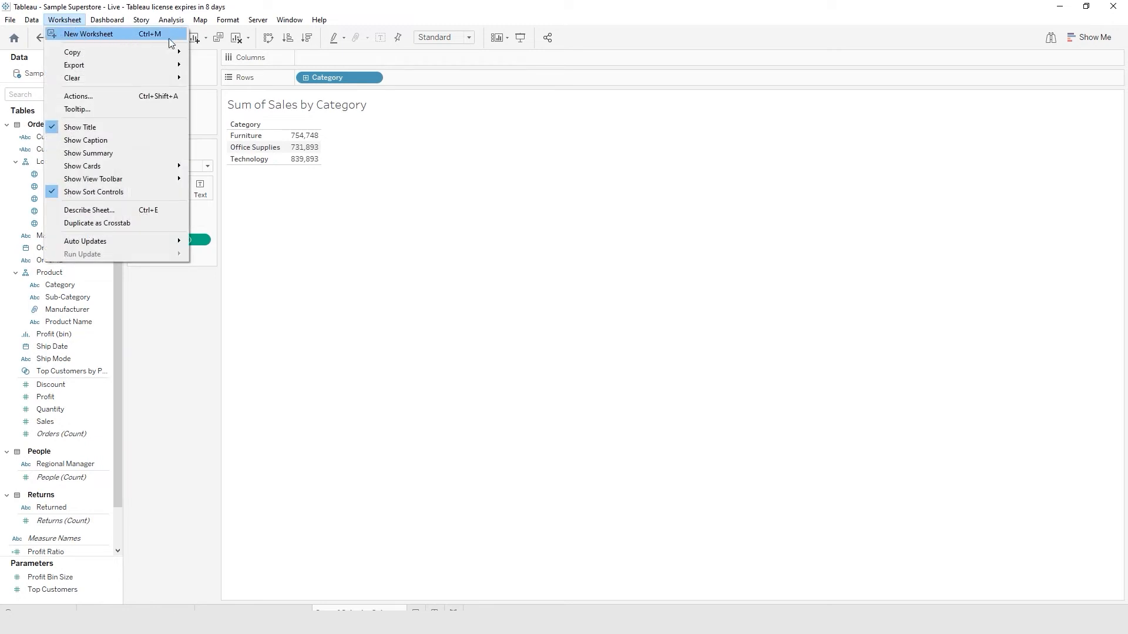
click(84, 33)
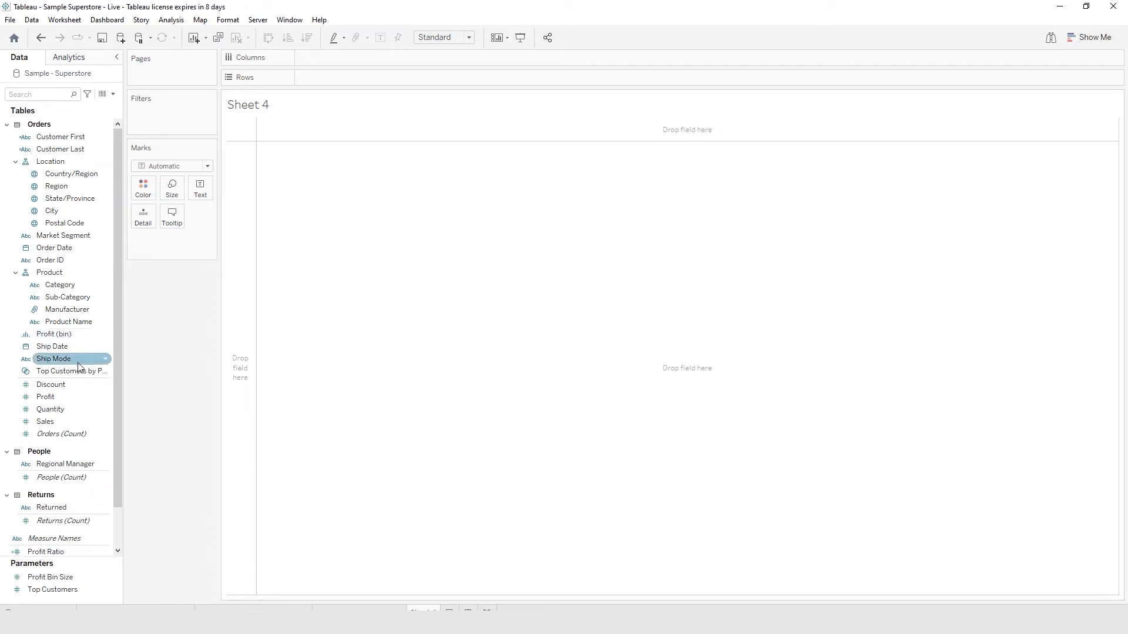
drag(52, 421, 338, 65)
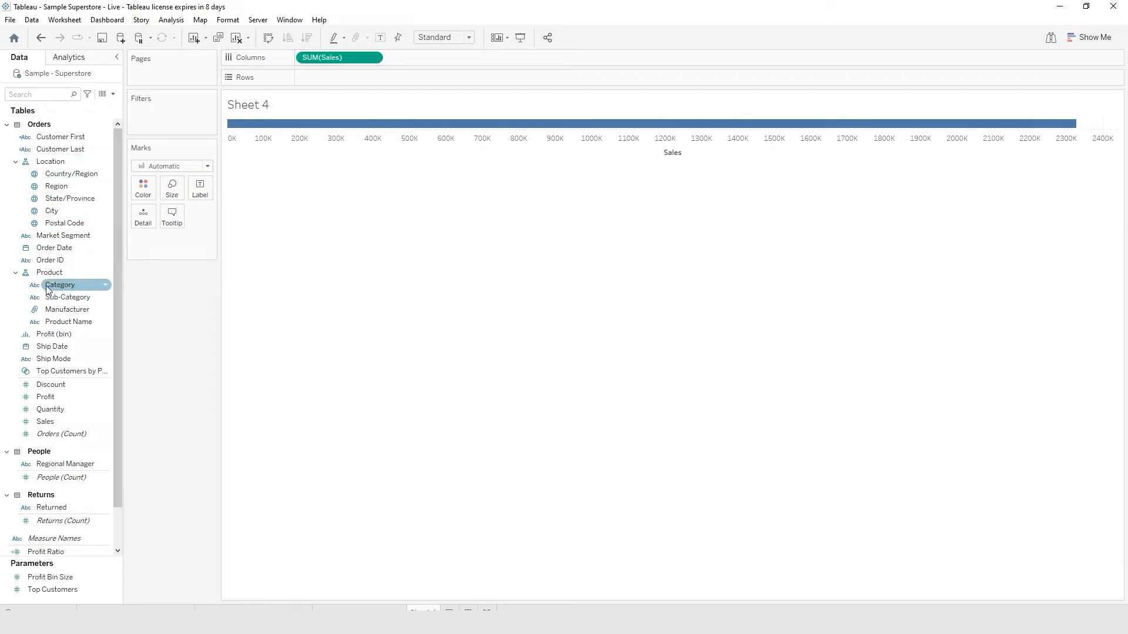
drag(50, 287, 329, 76)
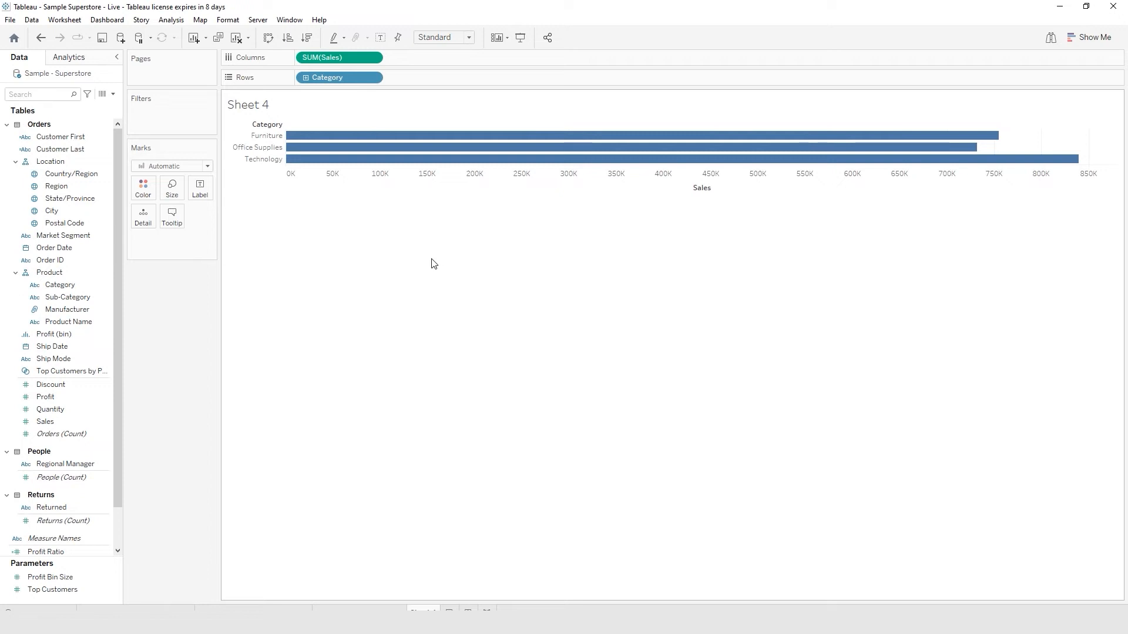
- Show mark labels on the category sales bars
click(200, 189)
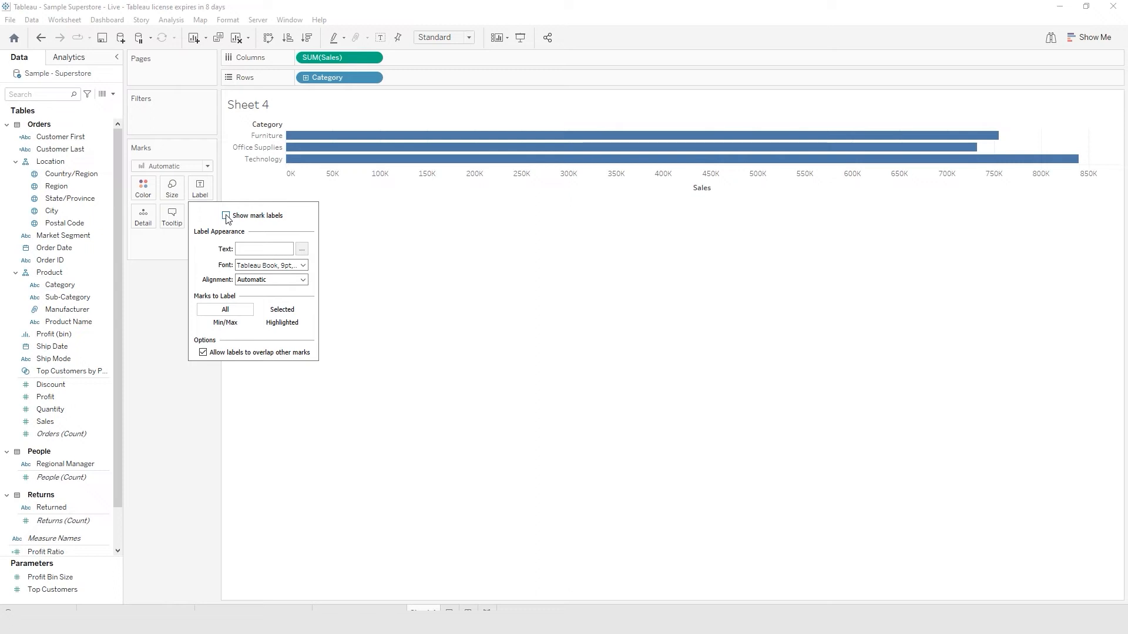
click(226, 215)
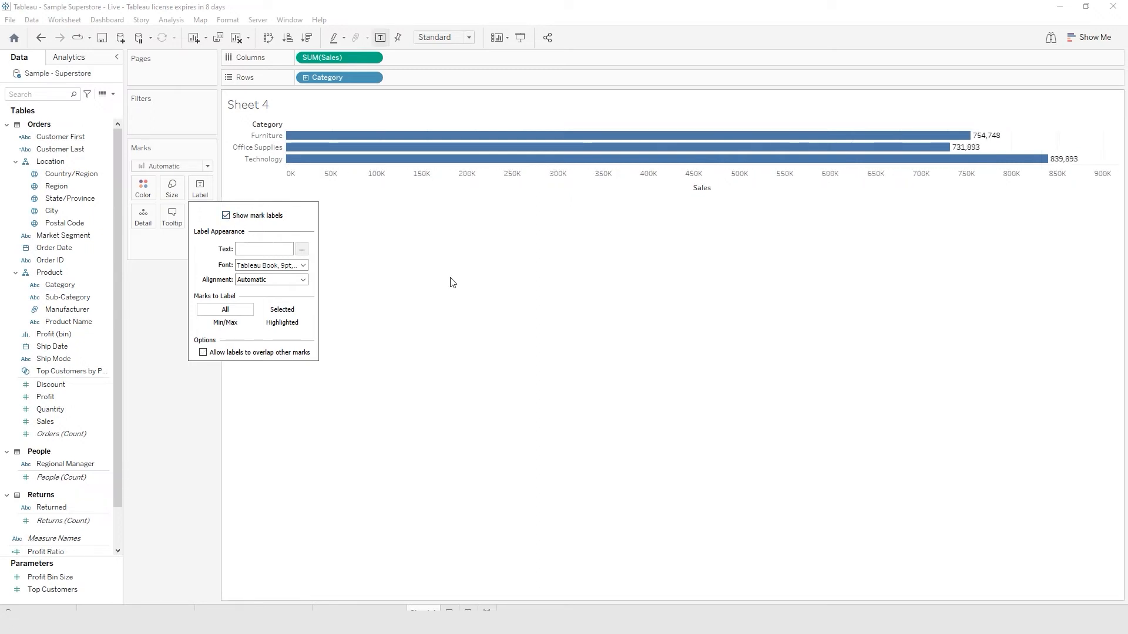
click(520, 303)
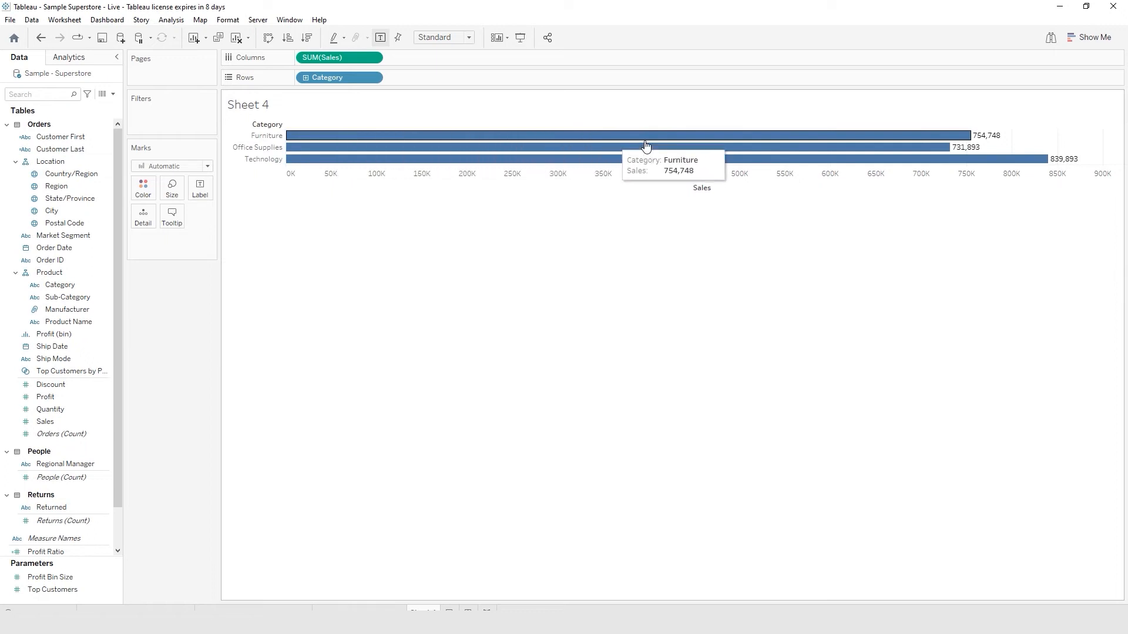
mouse_move(996, 139)
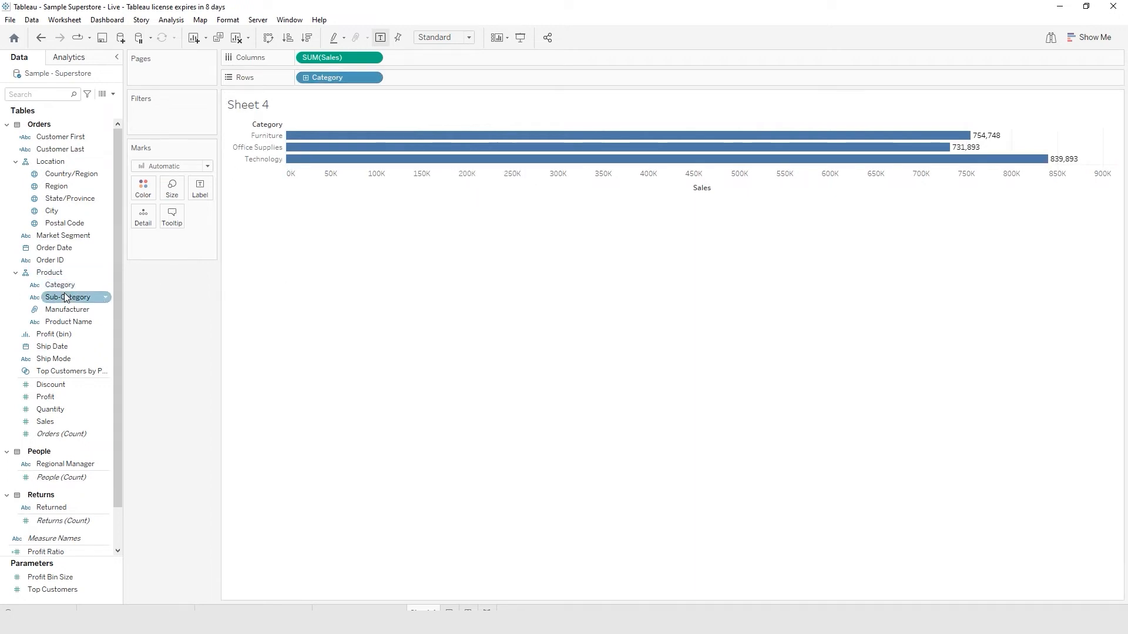
- Add Sub-Category to the rows after Category and widen the Category column so Office Supplies fits on one line
drag(66, 297, 414, 76)
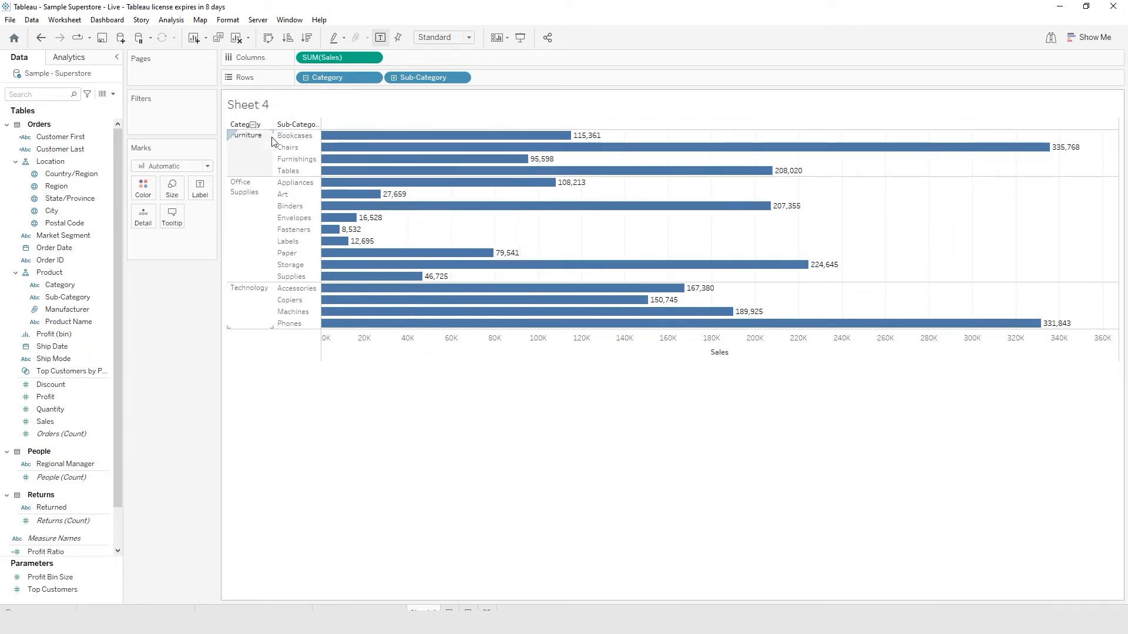
drag(275, 137, 312, 154)
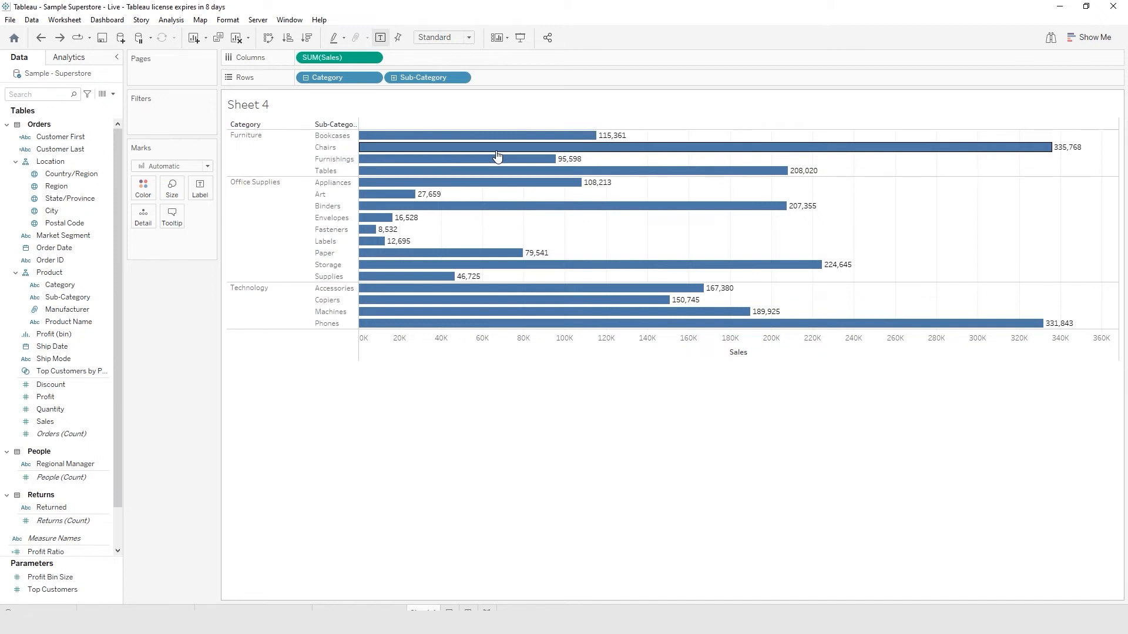
- Color the bars orange and name the worksheet "Sales by Category and Sub-Category"
click(142, 189)
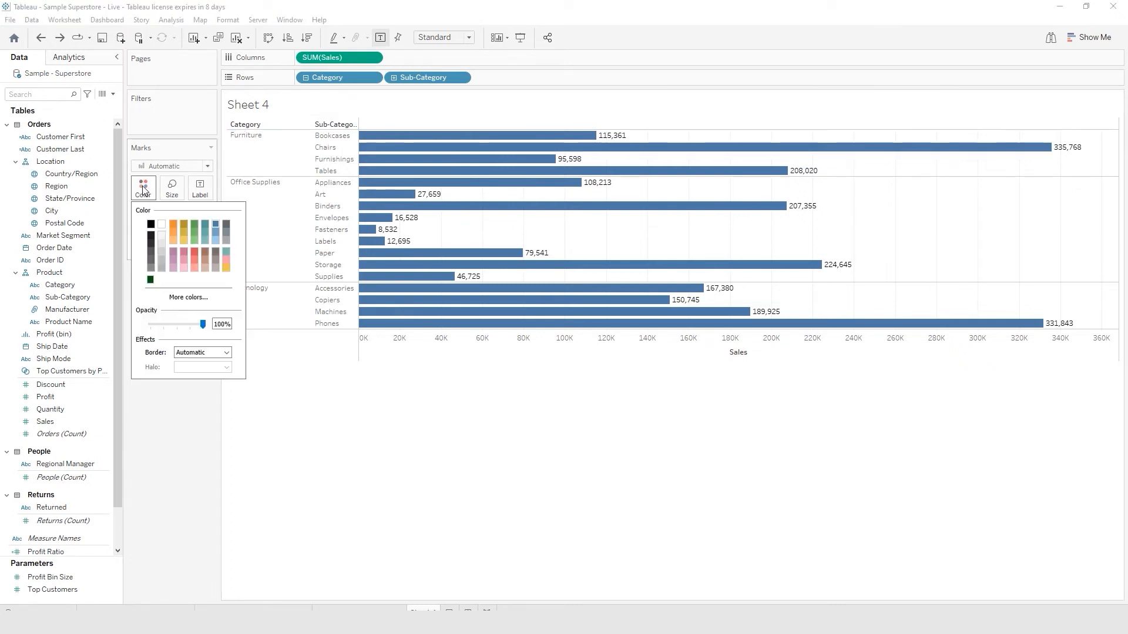
click(174, 222)
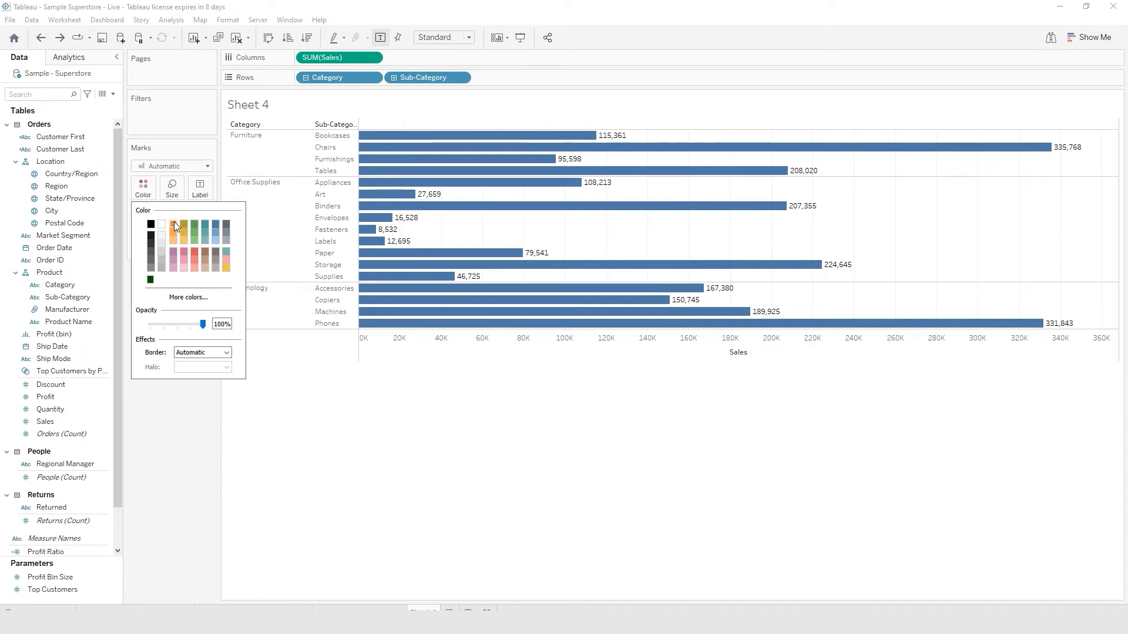
click(498, 380)
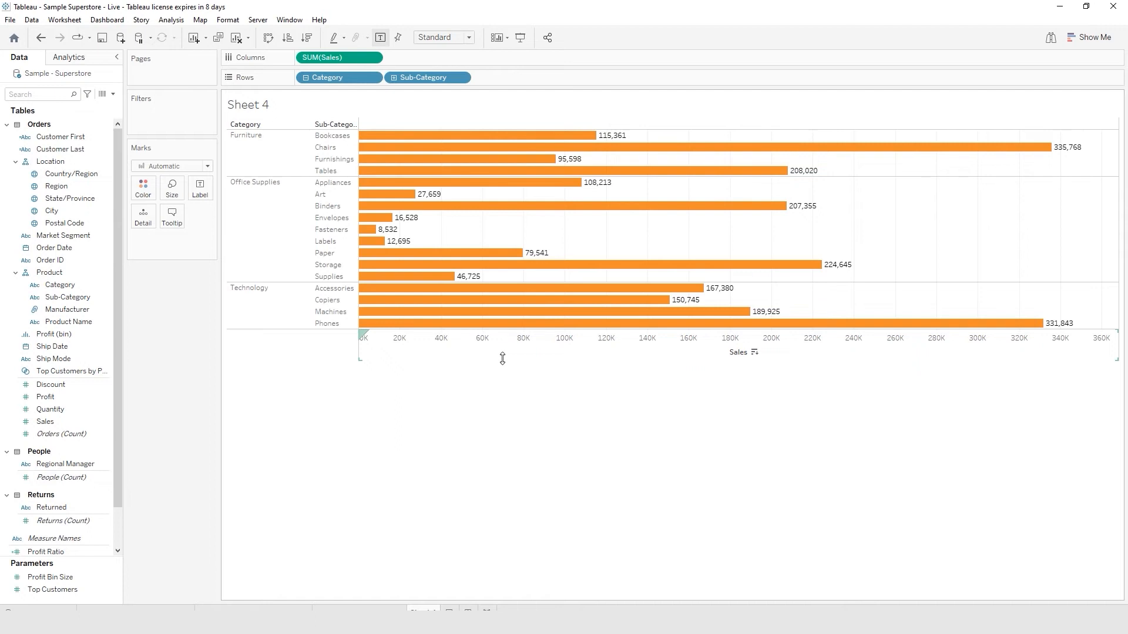
key(Return)
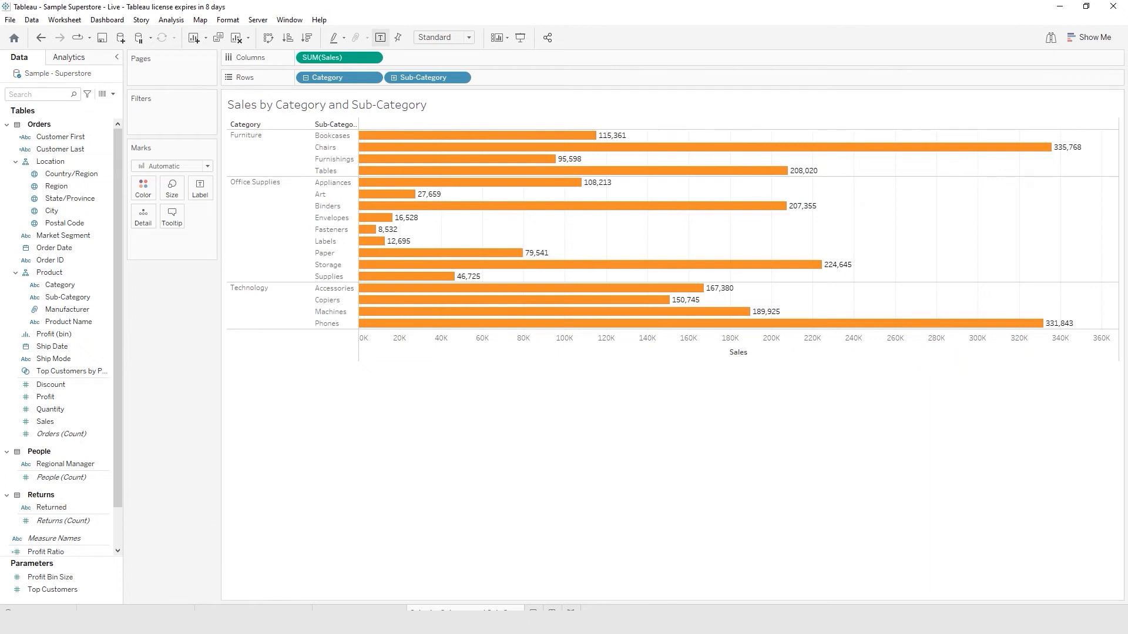
- Review the W and SW Order Count by Customer worksheet, then return to Sales by Category and Sub-Category
click(135, 611)
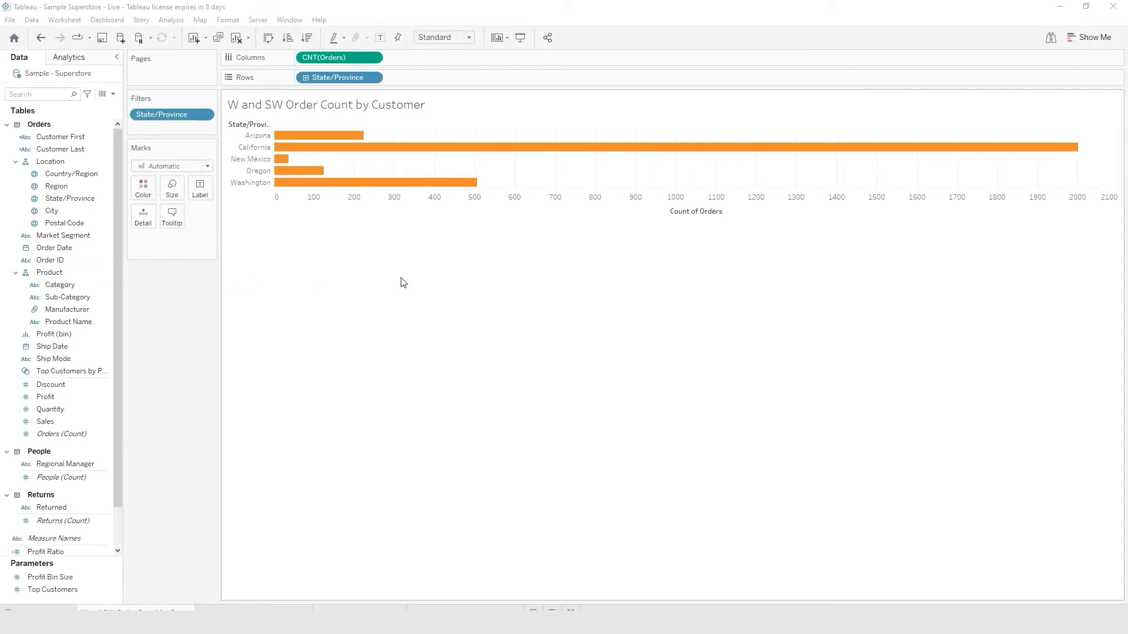
click(477, 612)
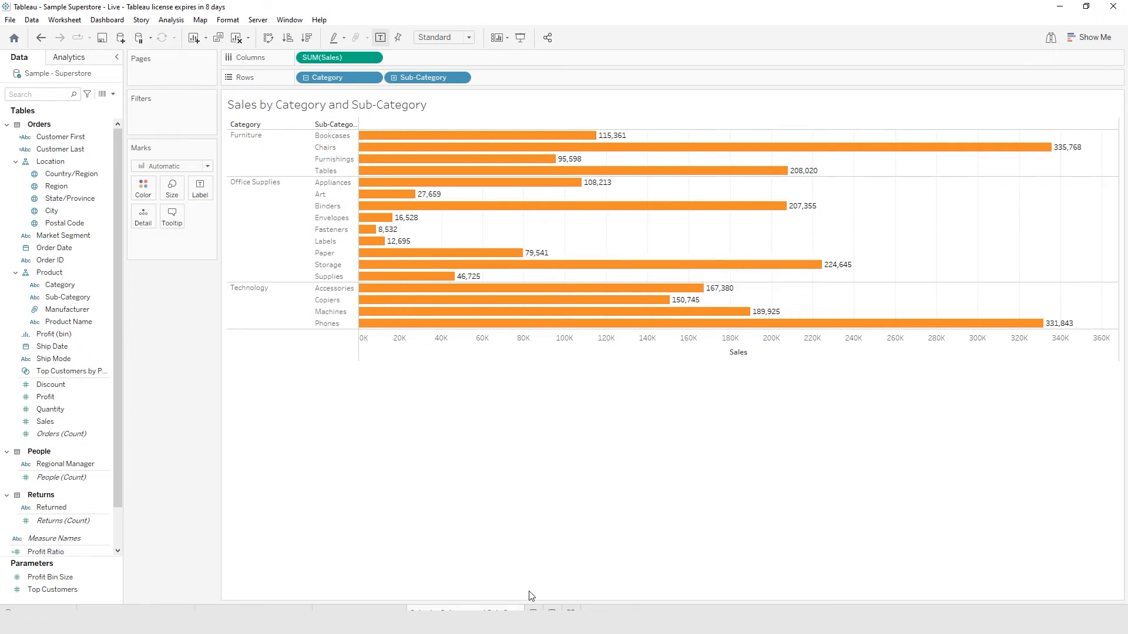
- Create a new worksheet and chart Sales on rows against Market Segment on columns
click(532, 611)
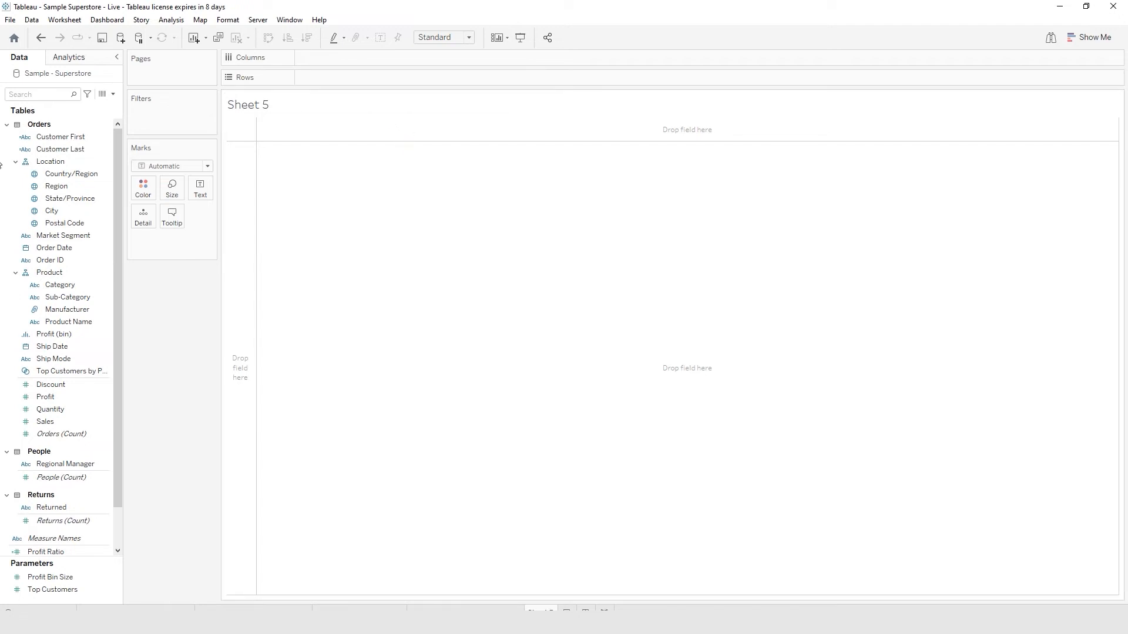
drag(62, 236, 335, 56)
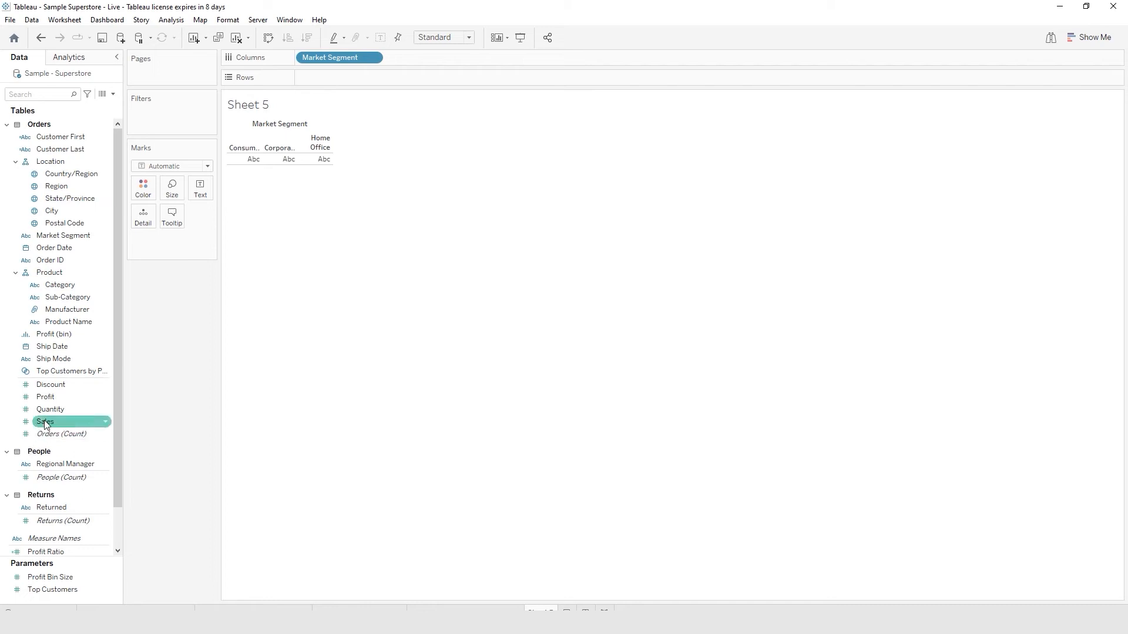
drag(44, 422, 324, 78)
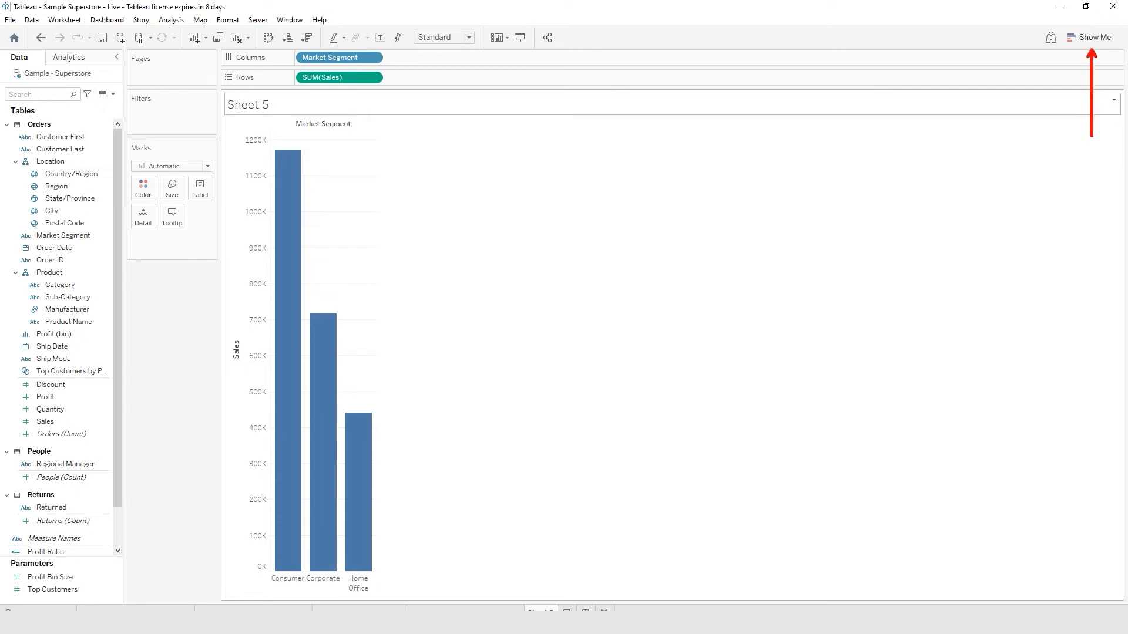
- Convert the market segment bar chart into a pie chart using Show Me
click(1087, 36)
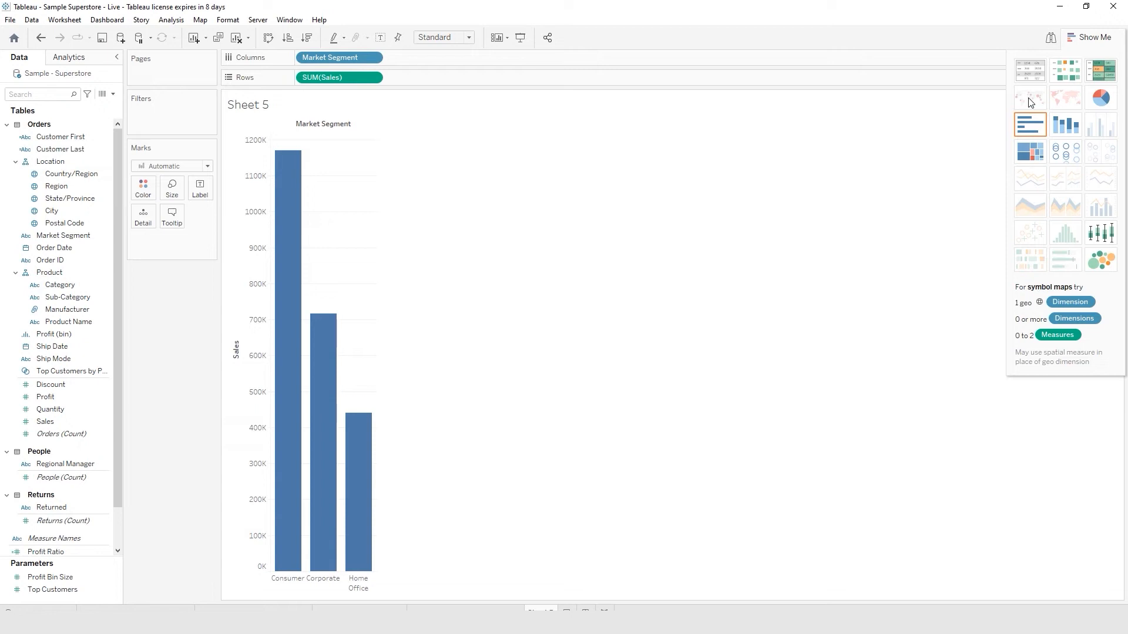
click(1101, 98)
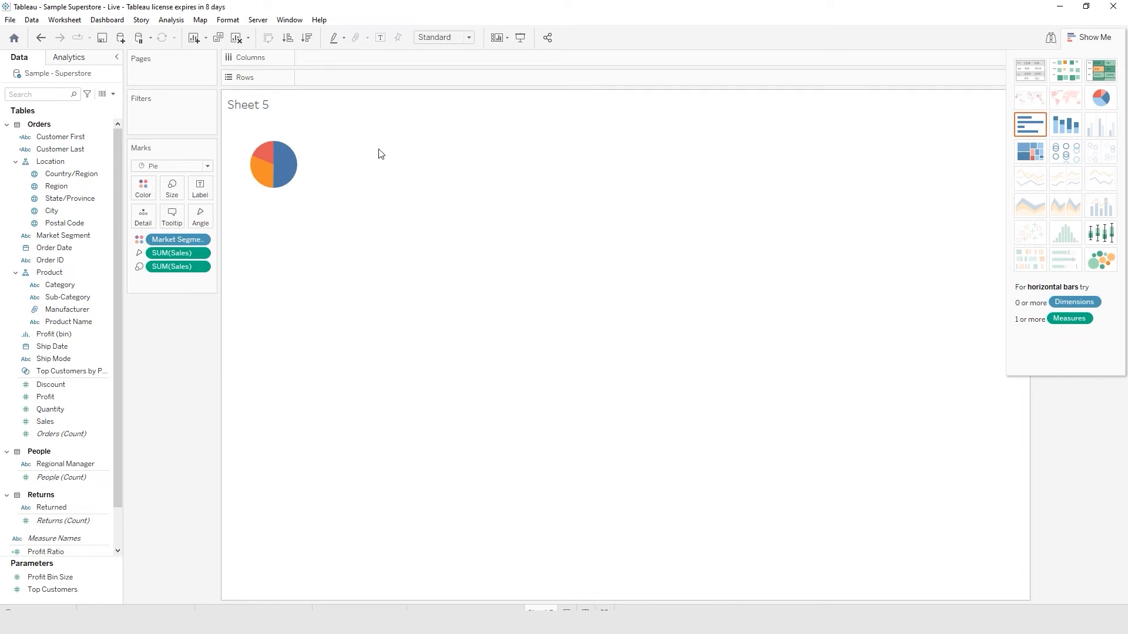
mouse_move(282, 180)
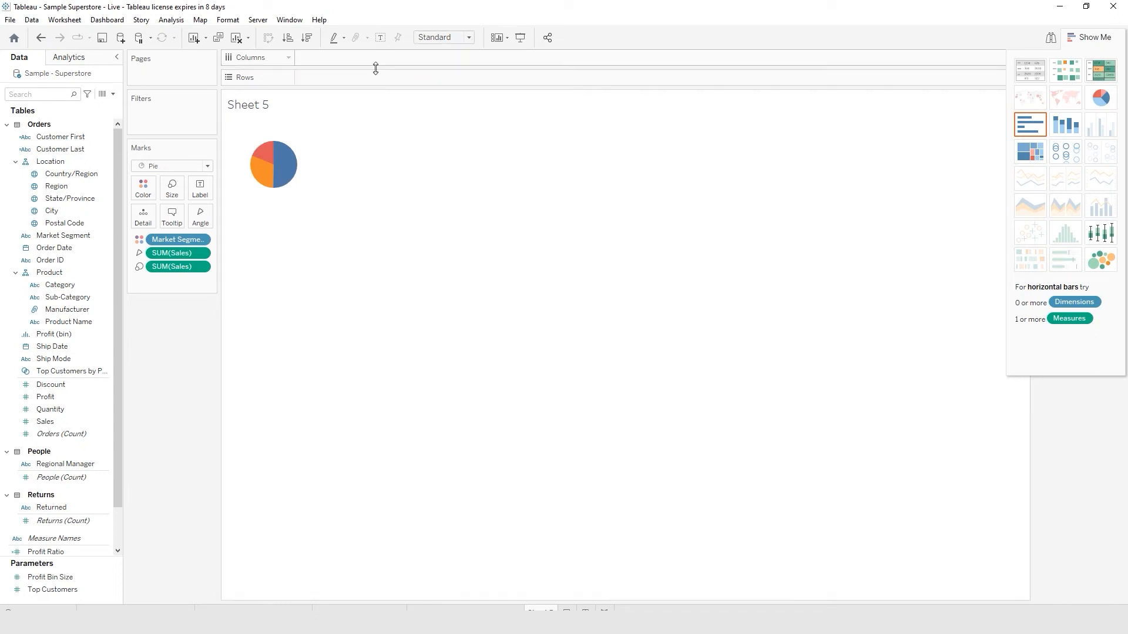
- Fit the pie chart to Entire View and collapse Show Me to reveal the legends
click(469, 39)
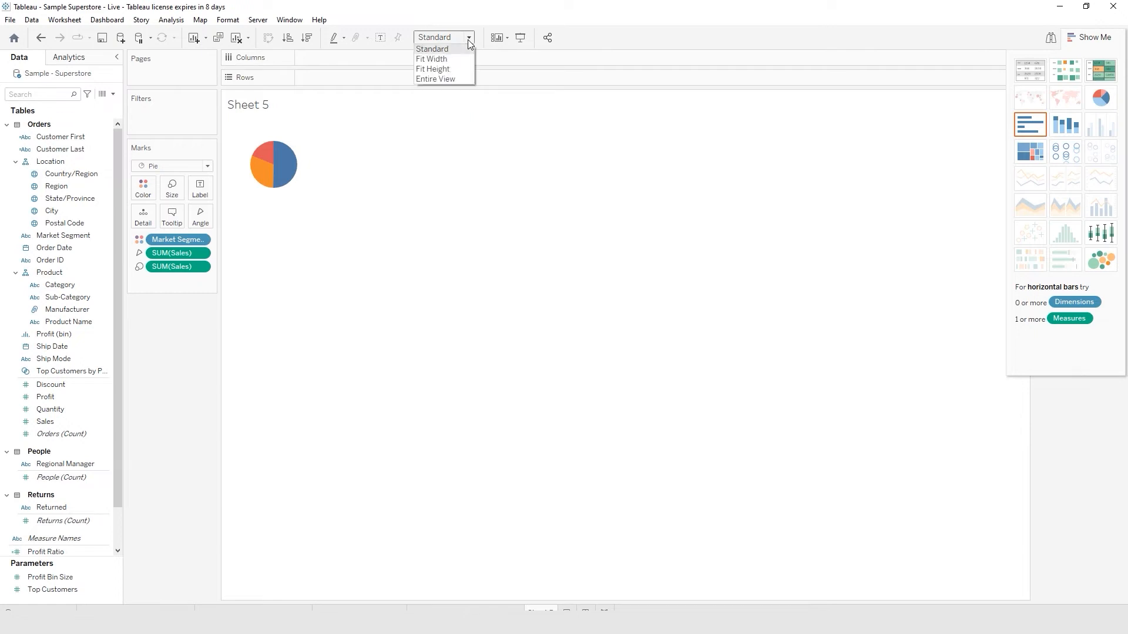
click(443, 78)
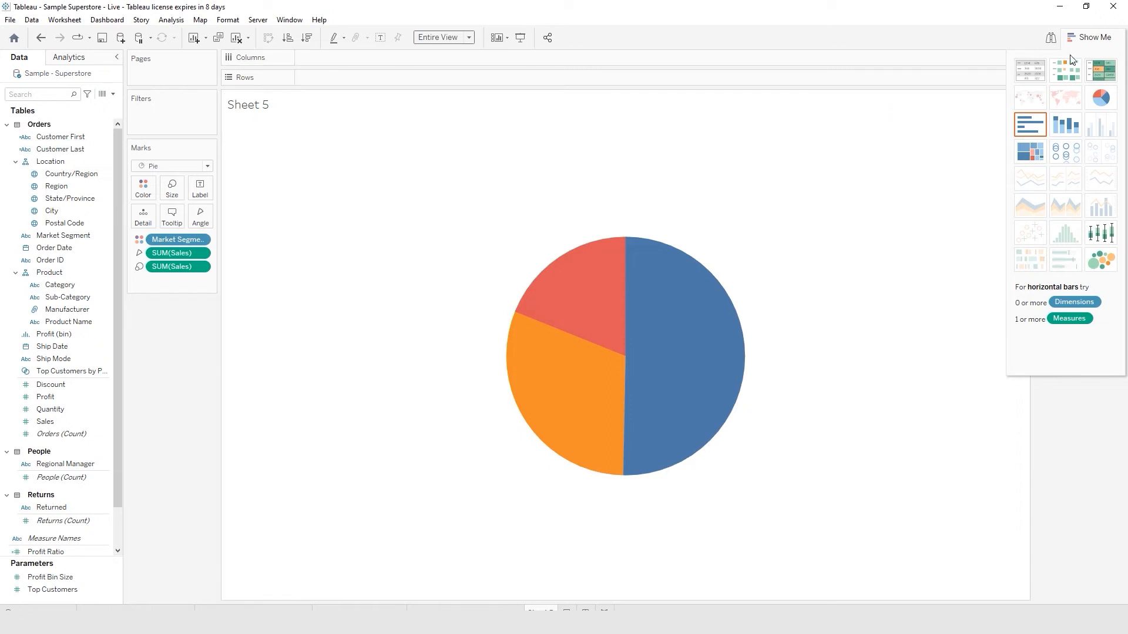
click(1087, 39)
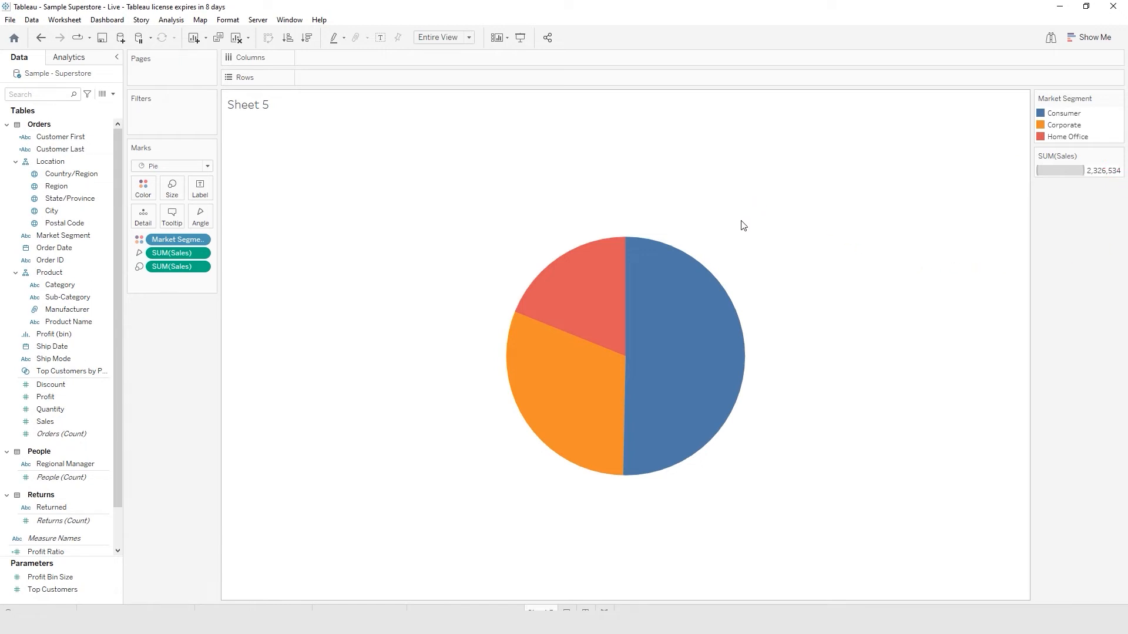
- Show mark labels on the pie slices and enlarge the pie to nearly fill the view's height
mouse_move(643, 284)
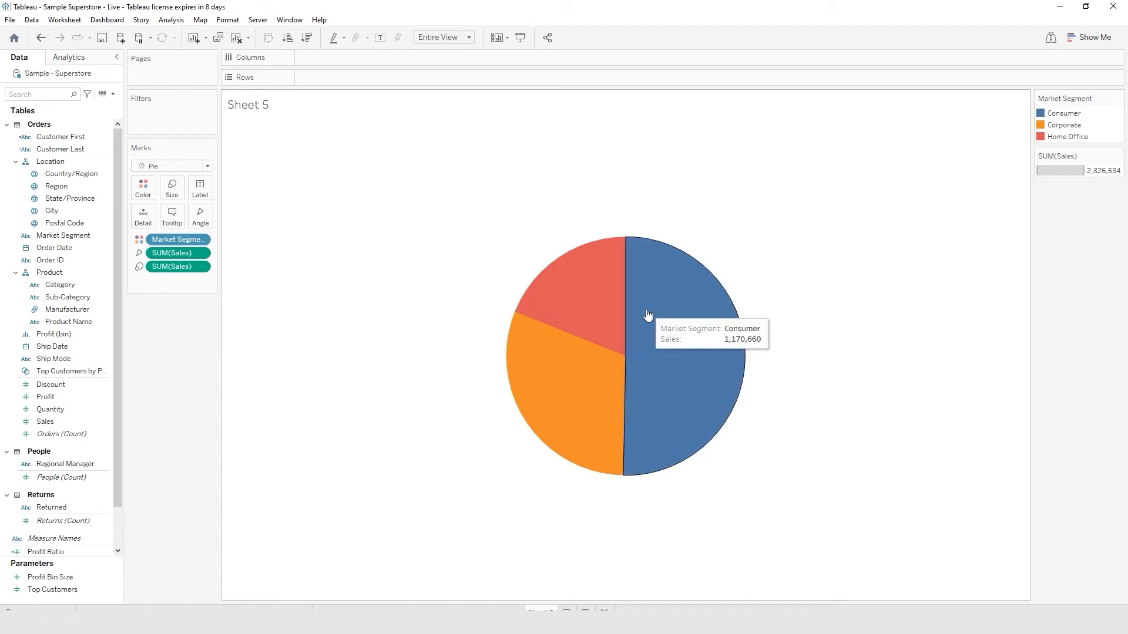
click(200, 192)
click(226, 215)
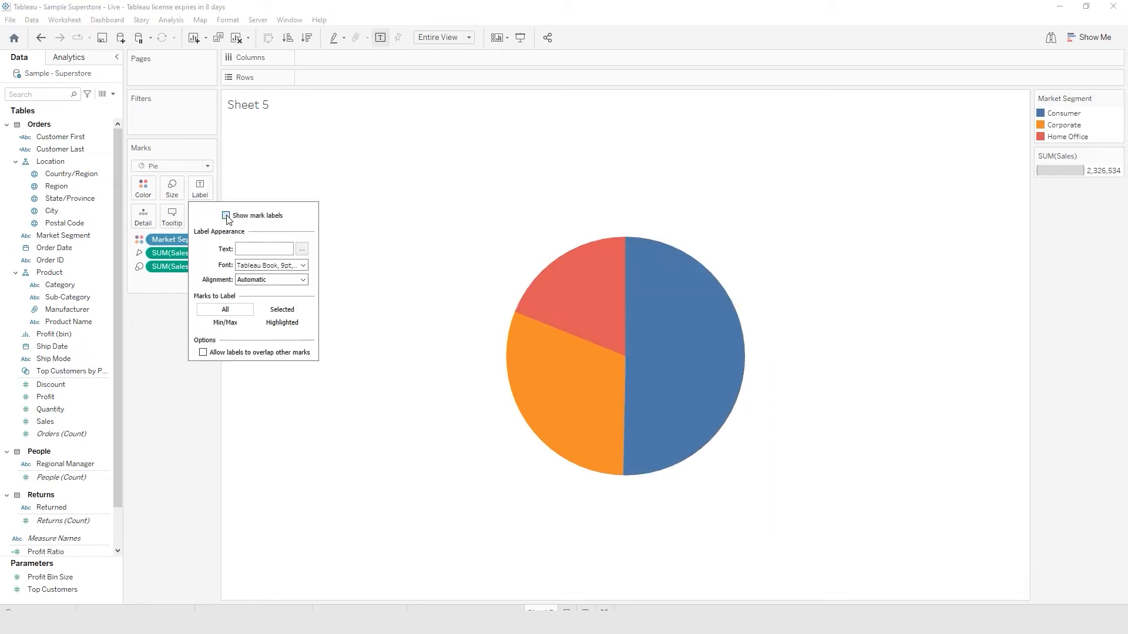
click(412, 176)
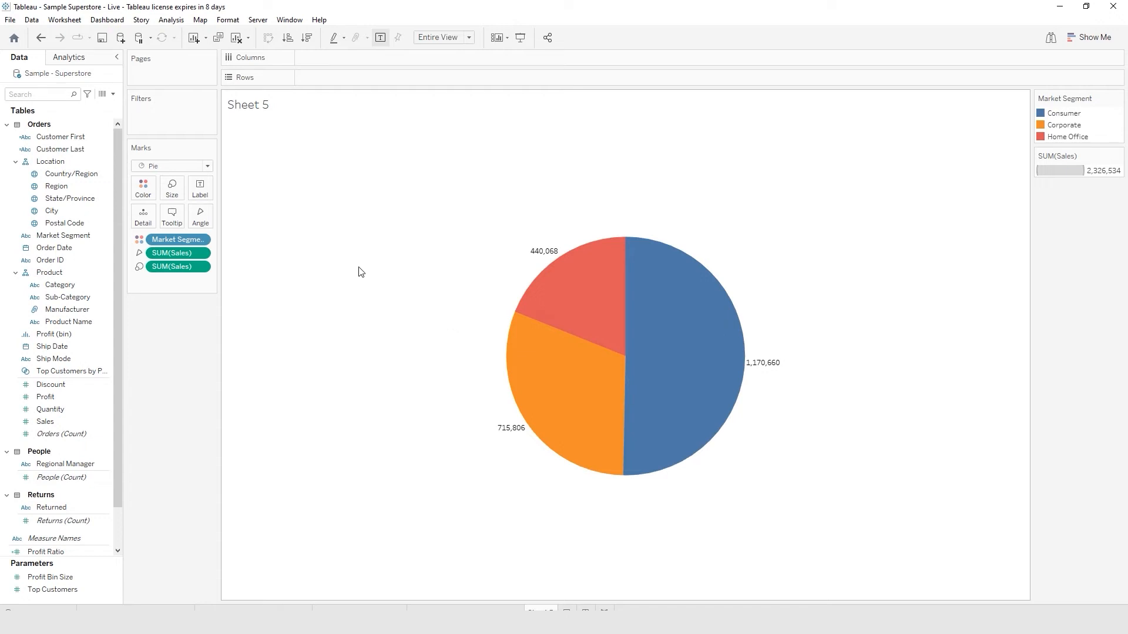
click(171, 189)
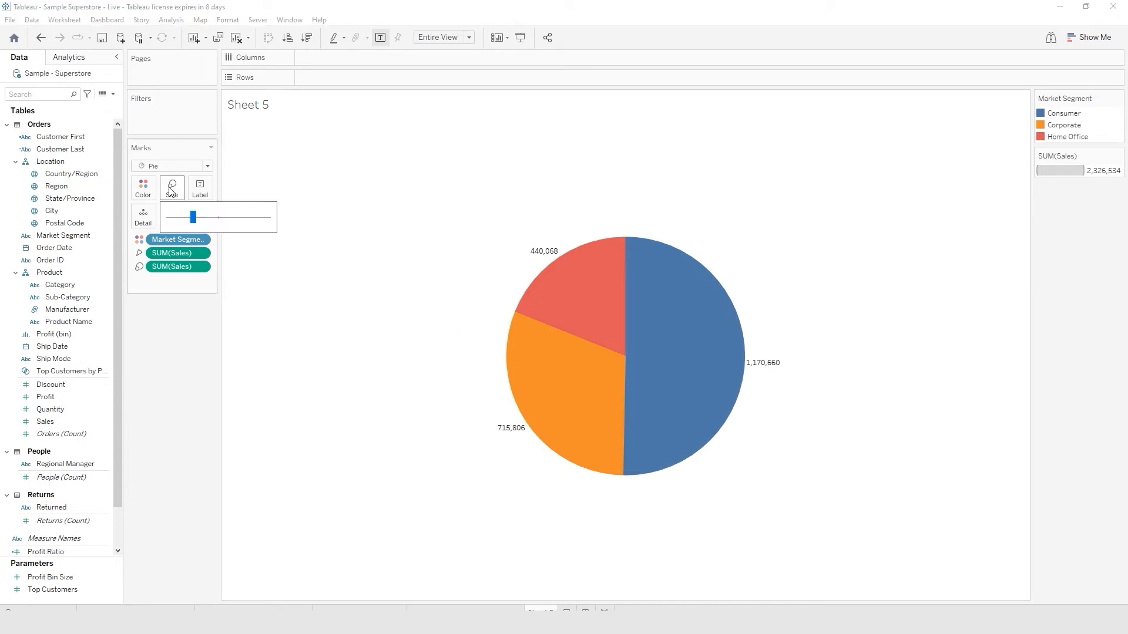
drag(198, 220, 216, 221)
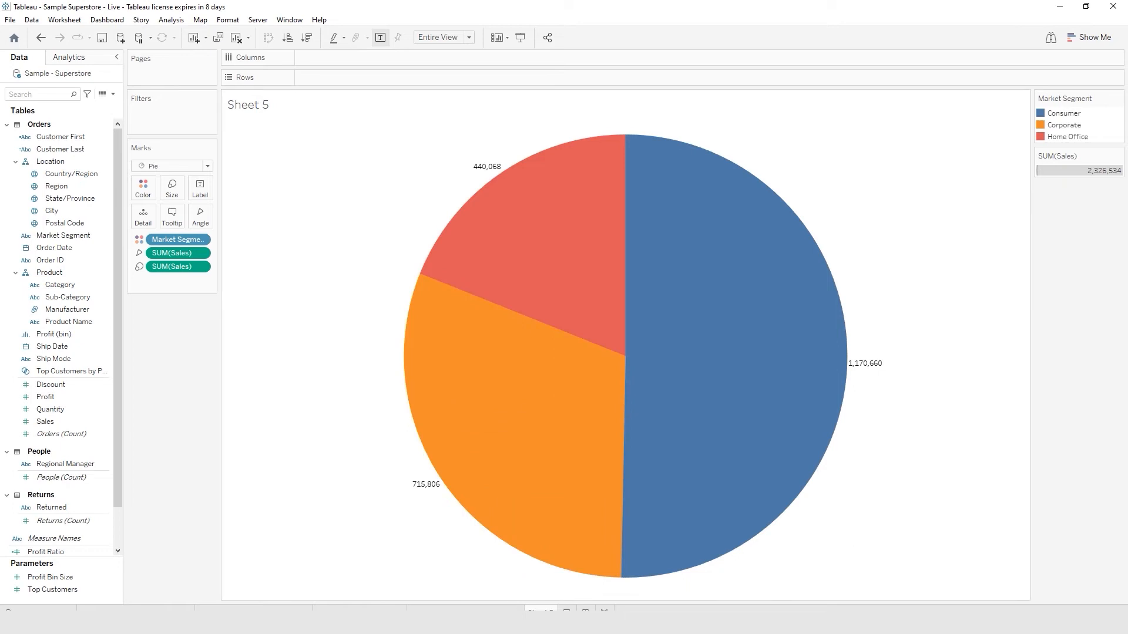
- Rename the pie chart worksheet to Total Sales by Market Segment
mouse_move(540, 609)
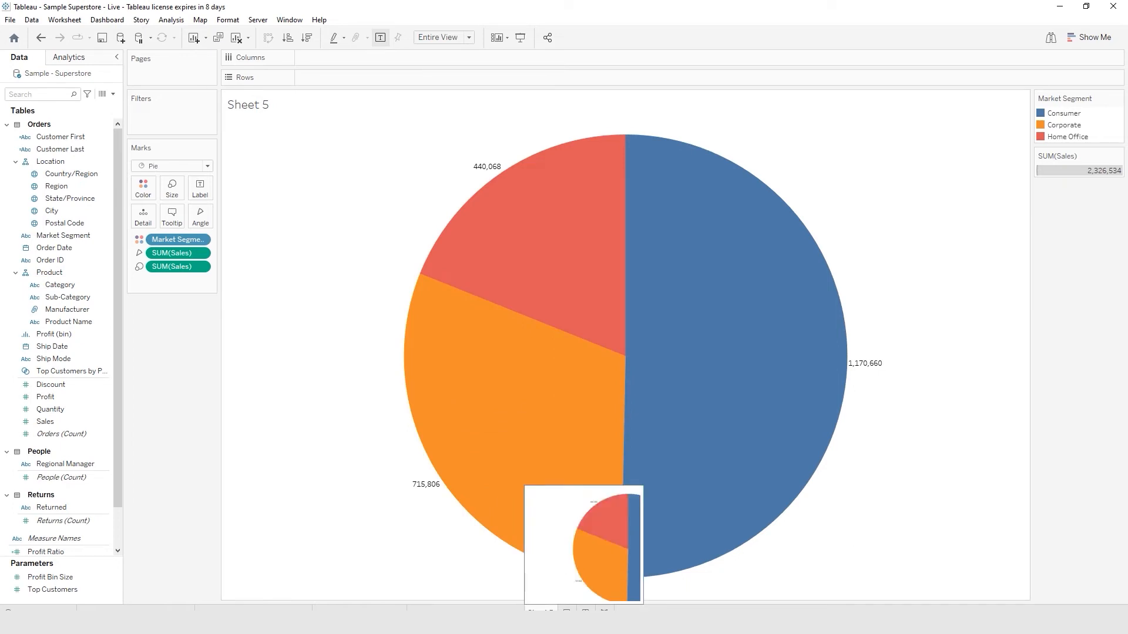
double_click(540, 610)
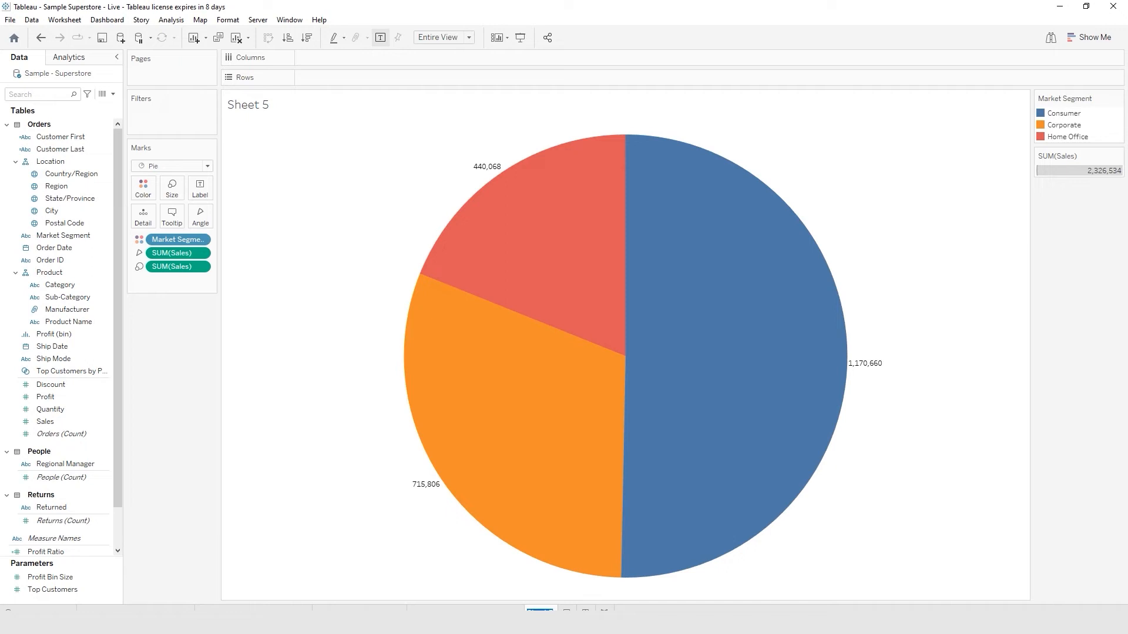
text(Sales by Market Segment)
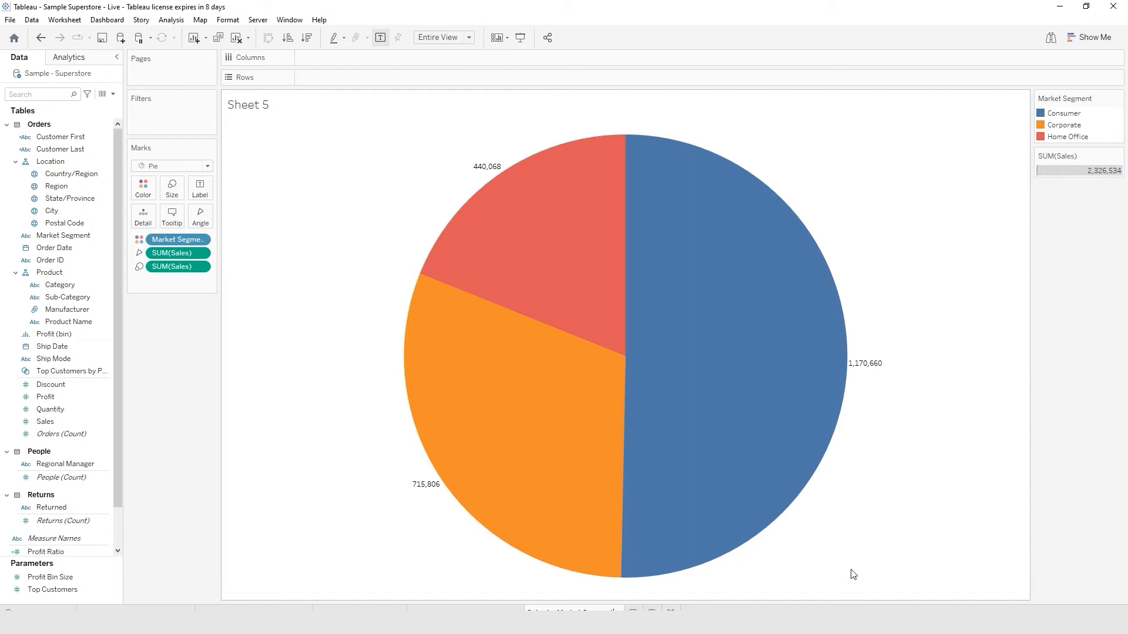
key(Return)
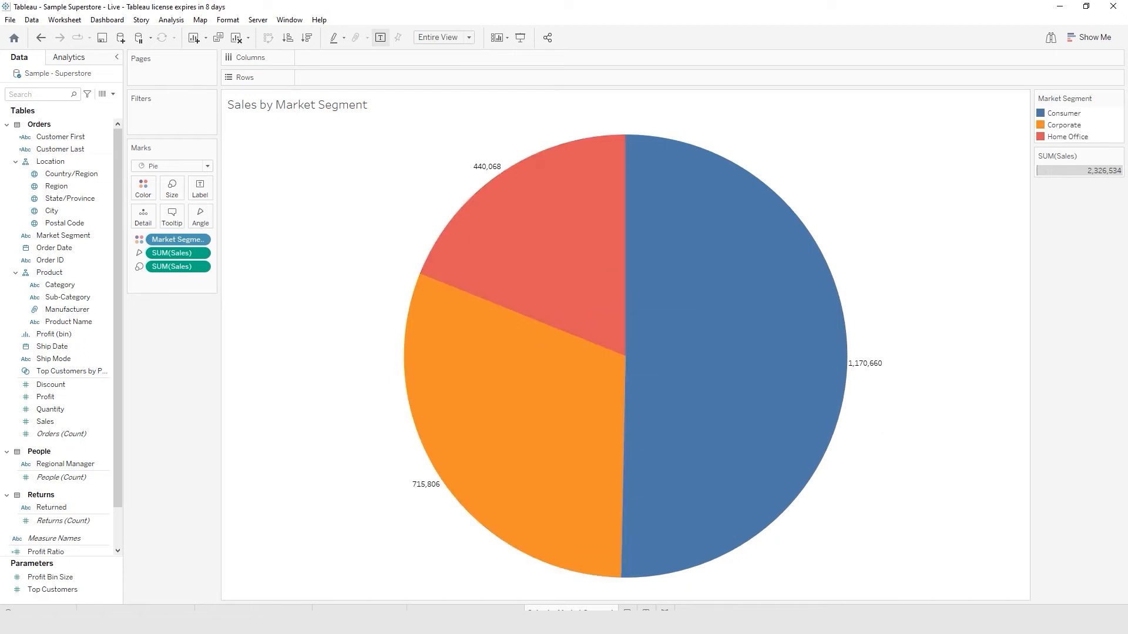
double_click(570, 610)
click(530, 611)
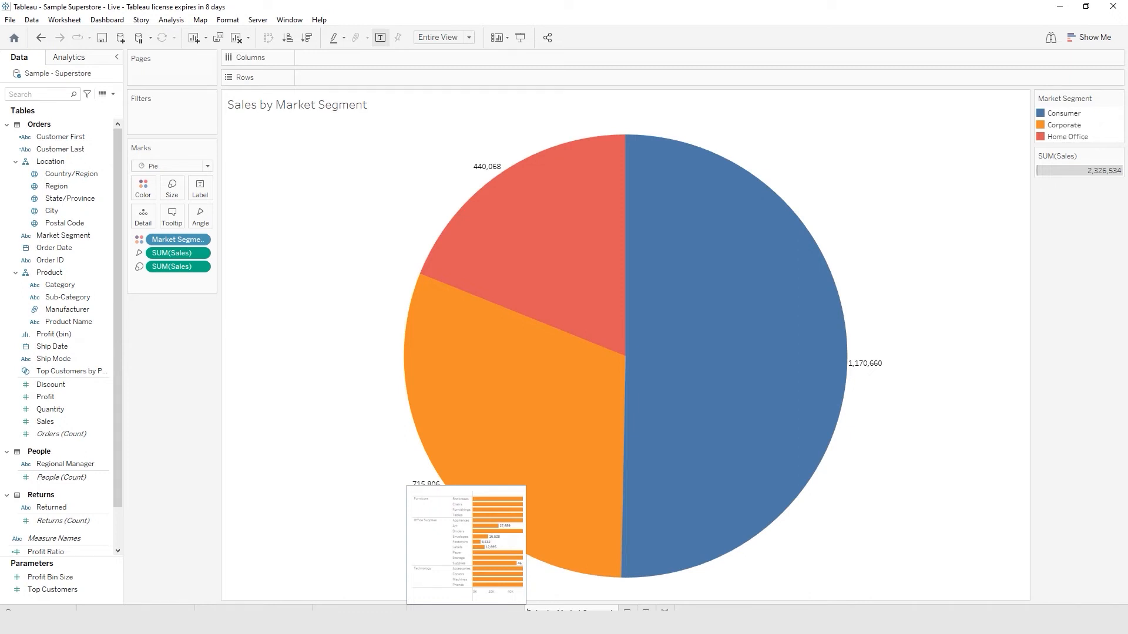
text(Total)
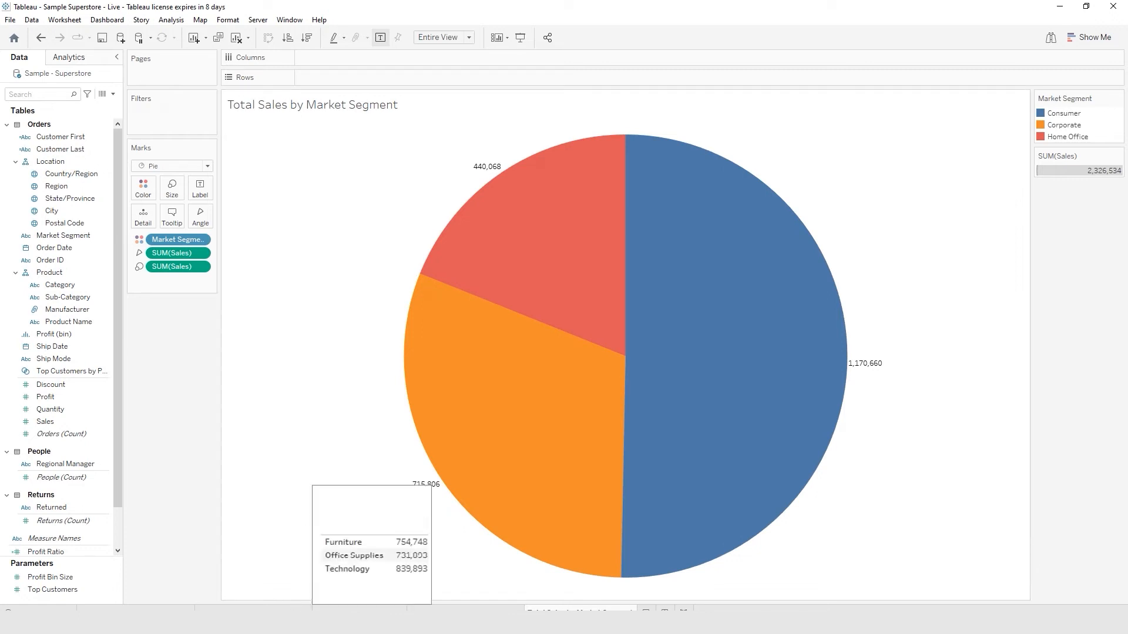
- Rename the Sum of Sales by Category worksheet to Total Sales by Category and save the workbook
click(358, 609)
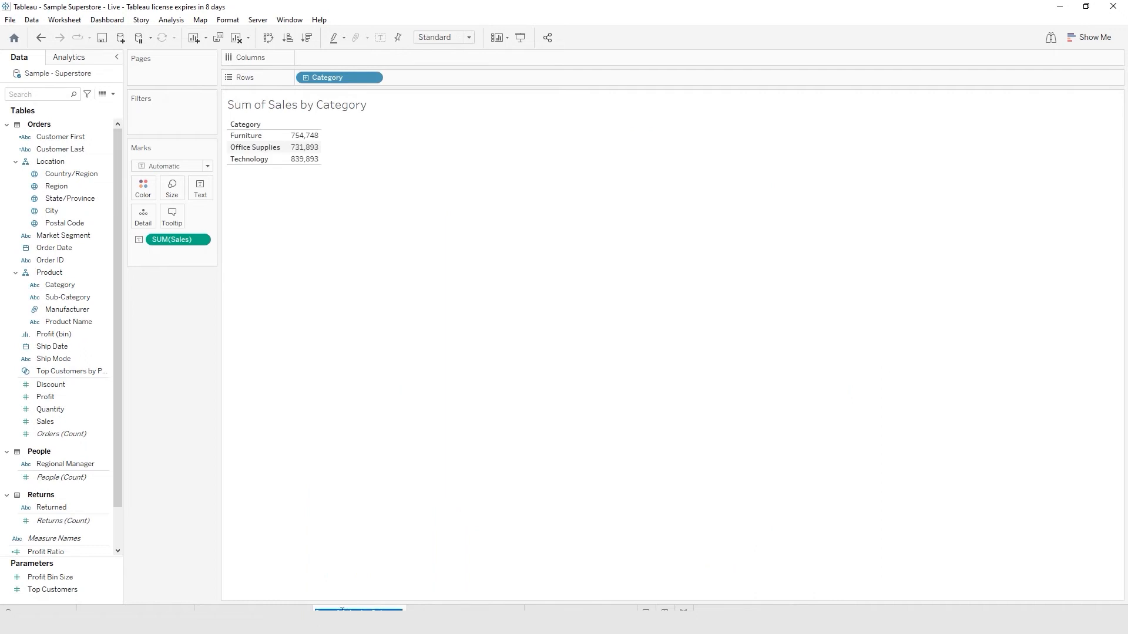
drag(342, 610, 309, 609)
mouse_move(297, 610)
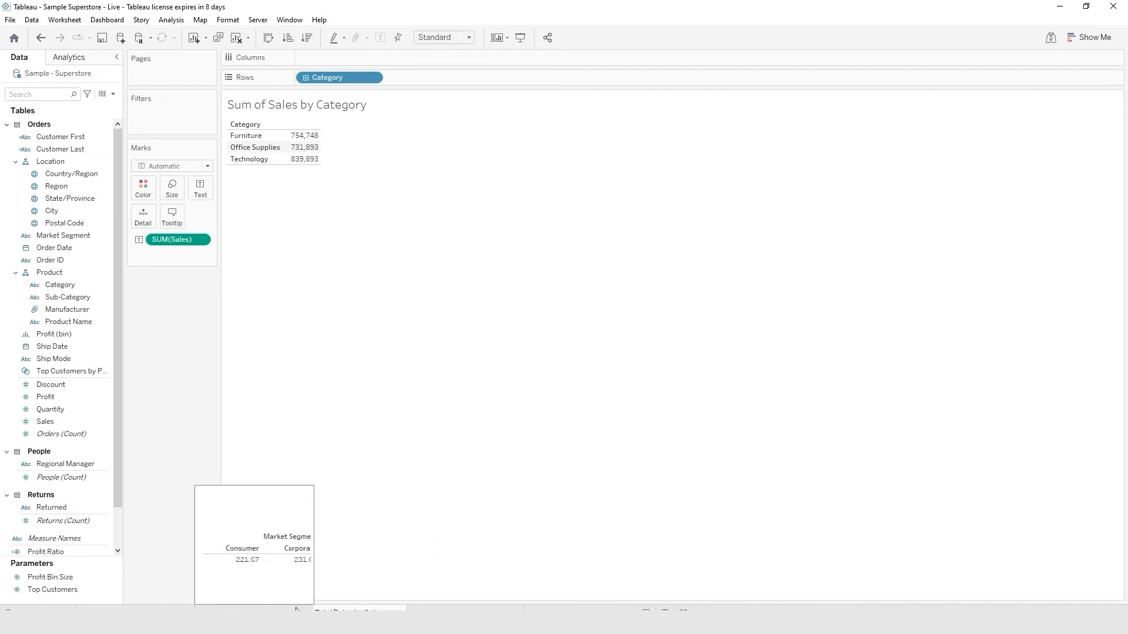
key(Return)
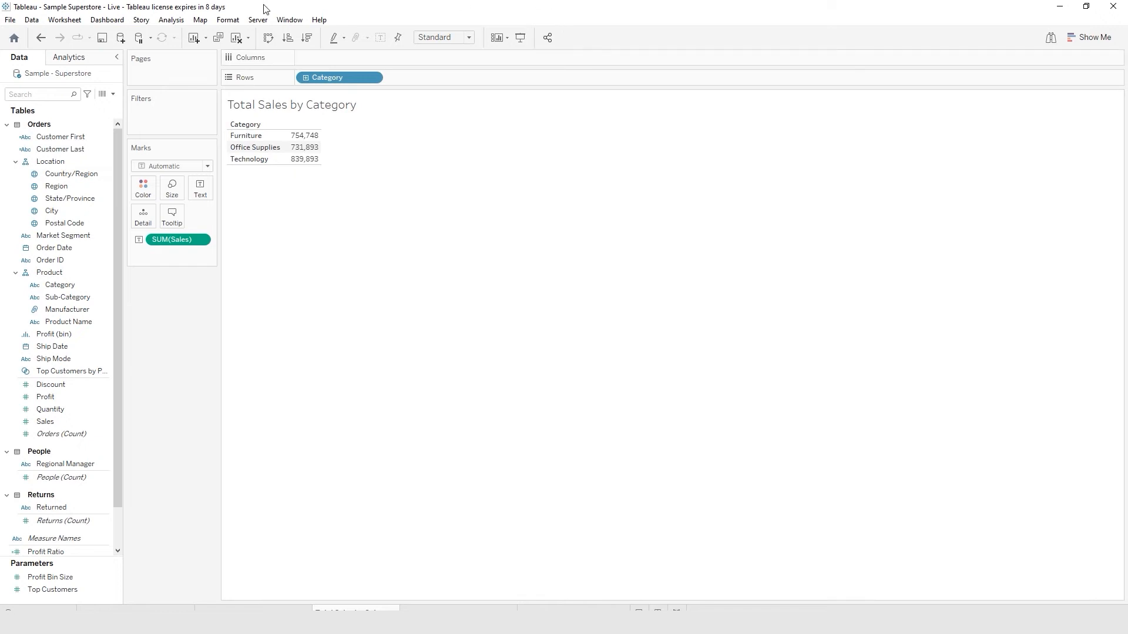
click(102, 42)
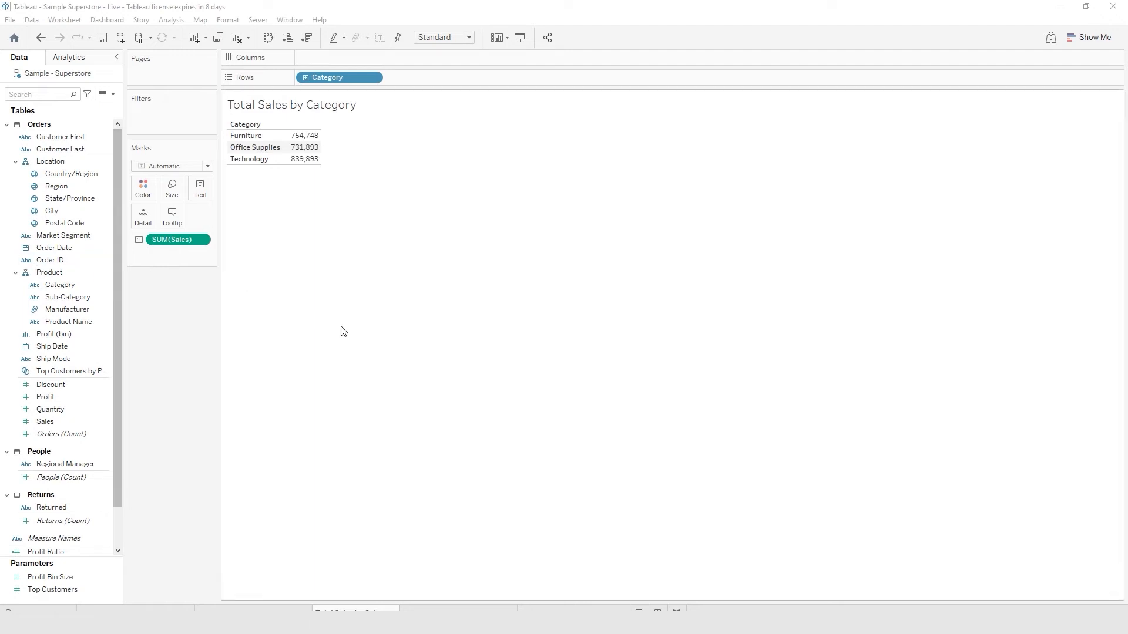
- Sort the sub-categories by SUM(Sales) in descending order in the Sales by Category and Sub-Category bar chart
click(452, 609)
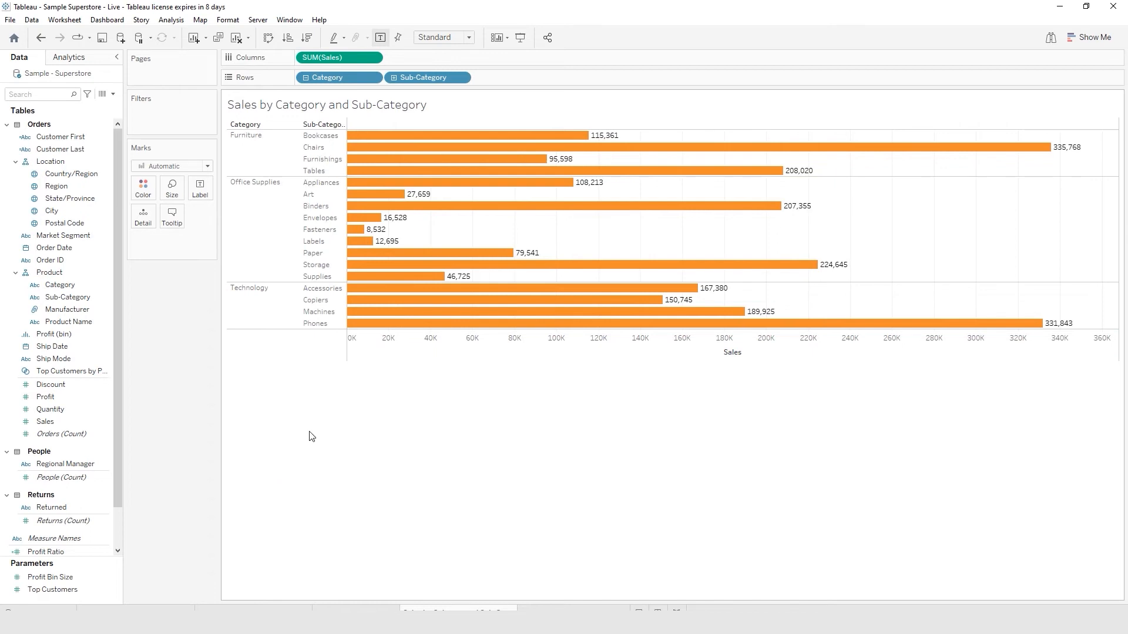
click(343, 126)
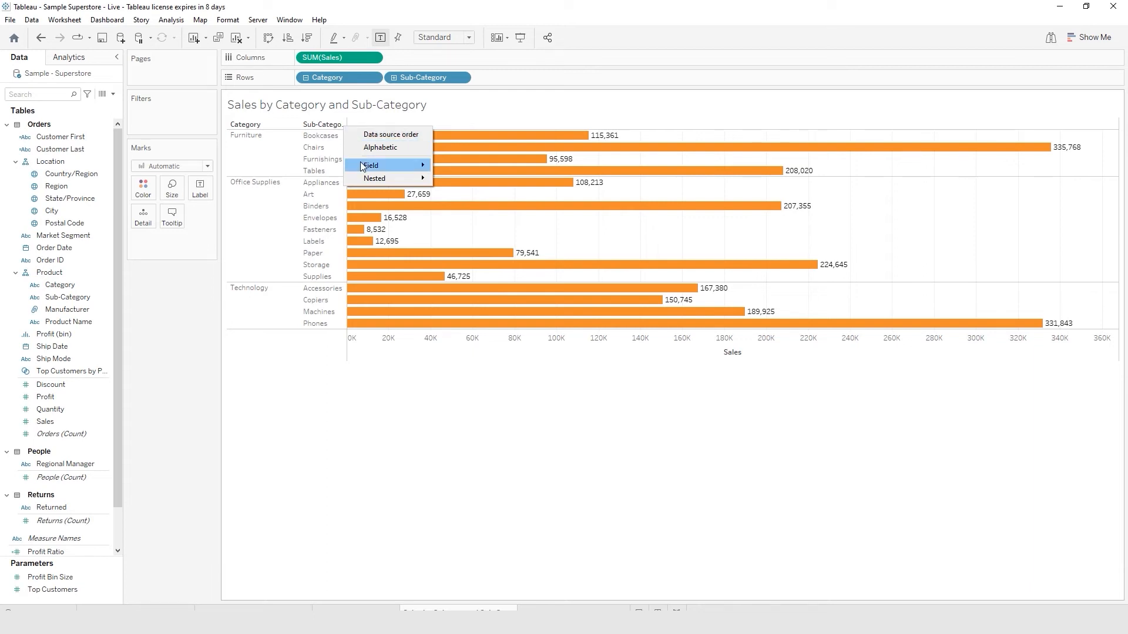
mouse_move(369, 180)
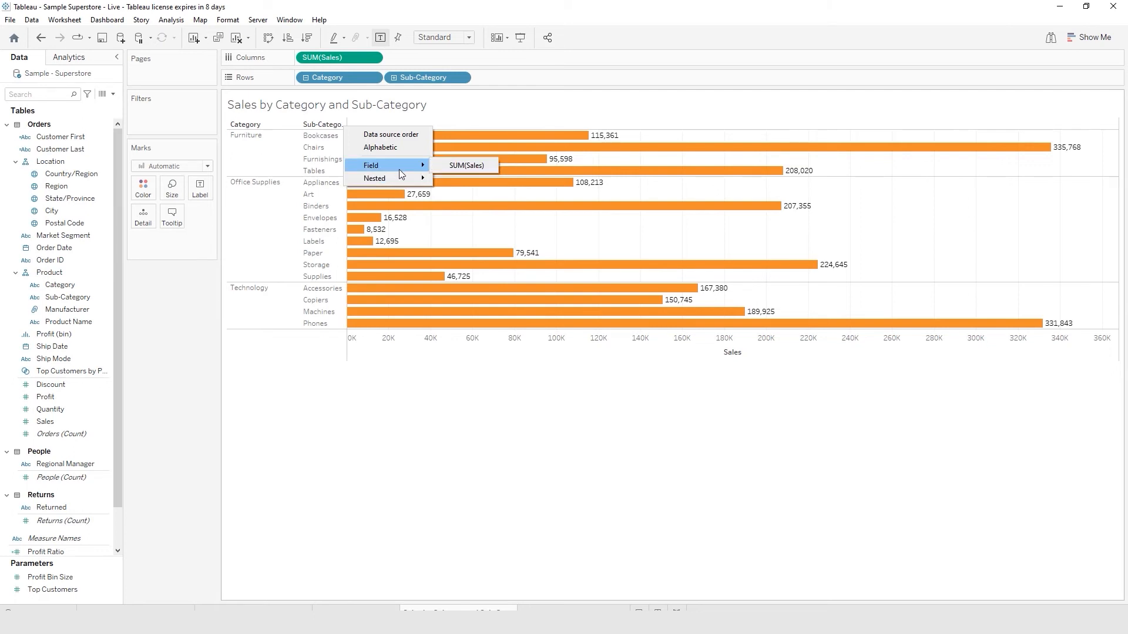
click(464, 166)
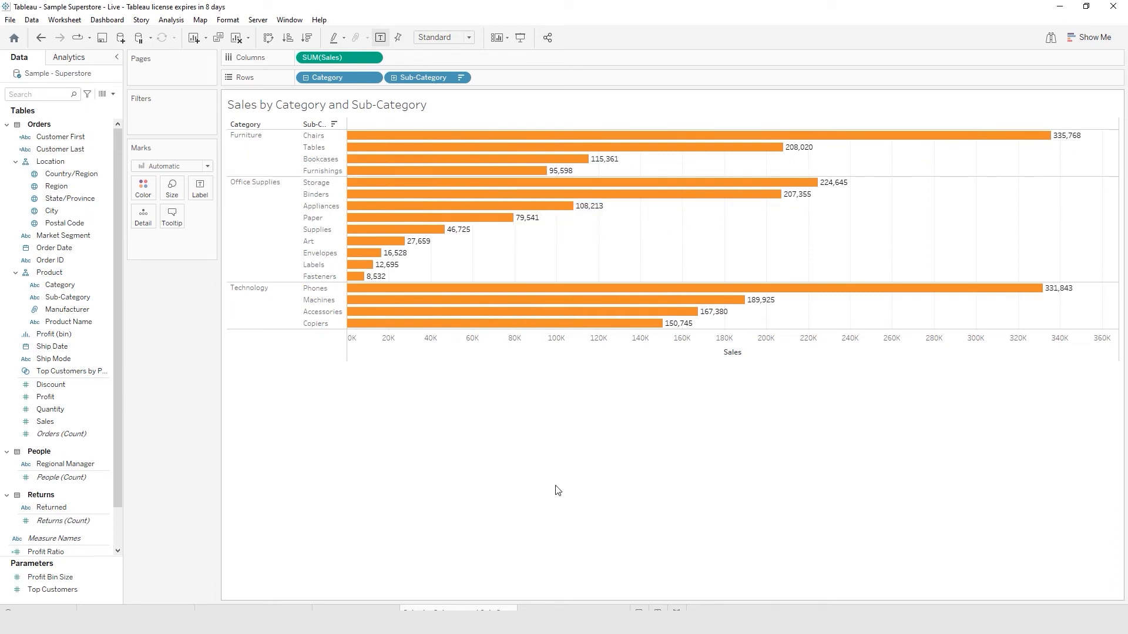
mouse_move(489, 142)
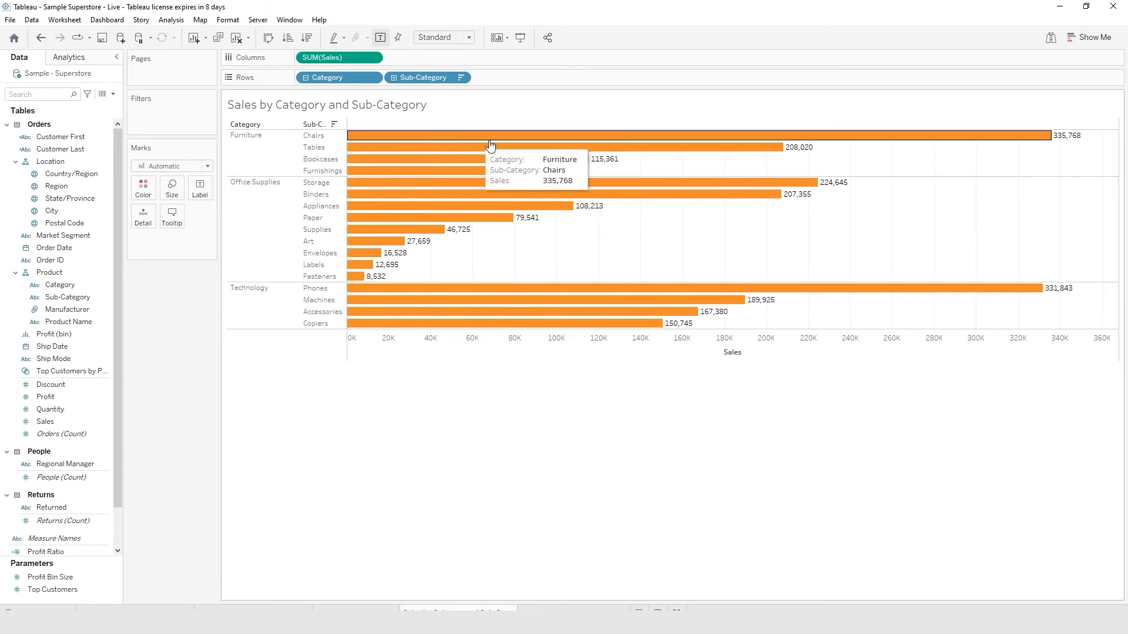
mouse_move(708, 159)
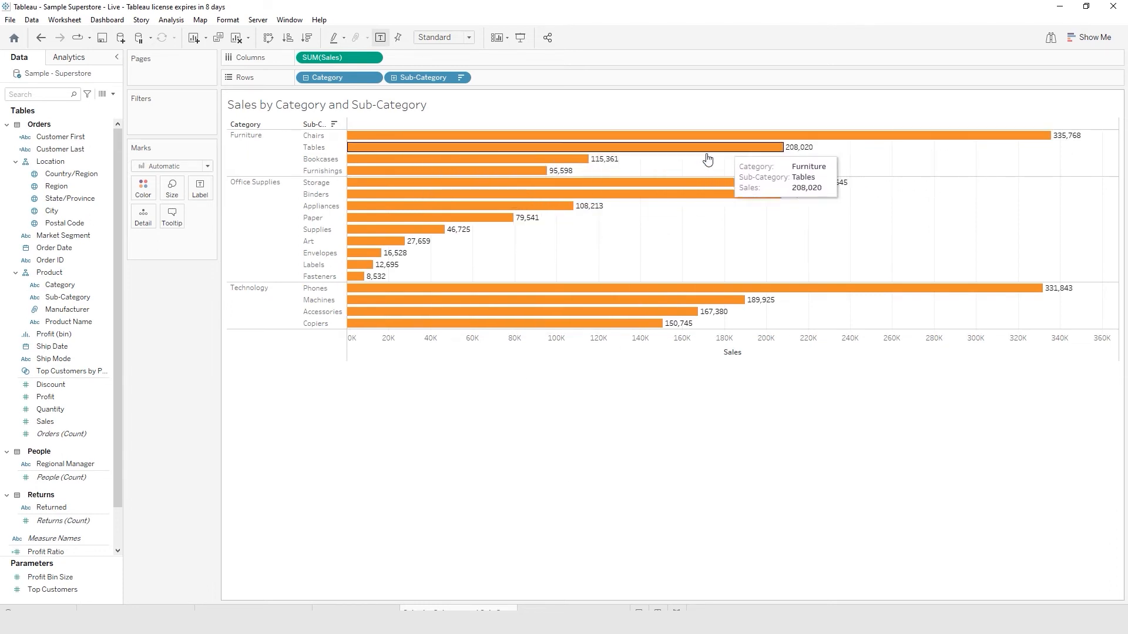
mouse_move(568, 306)
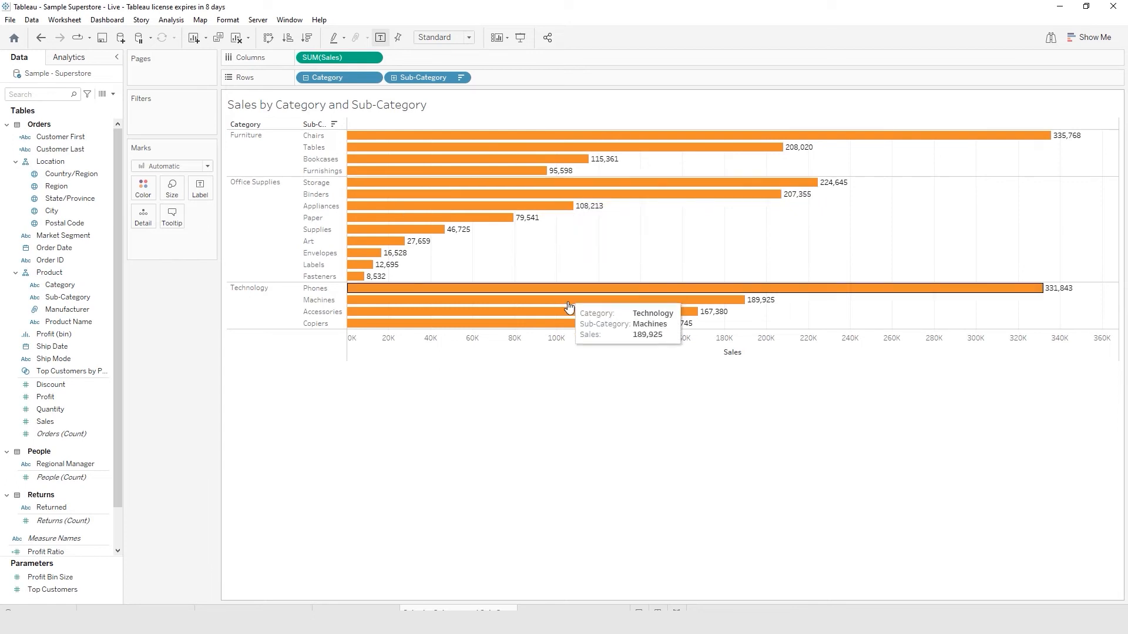
- Reverse the Sub-Category sort so the bars run in ascending order of sales within each category
mouse_move(331, 127)
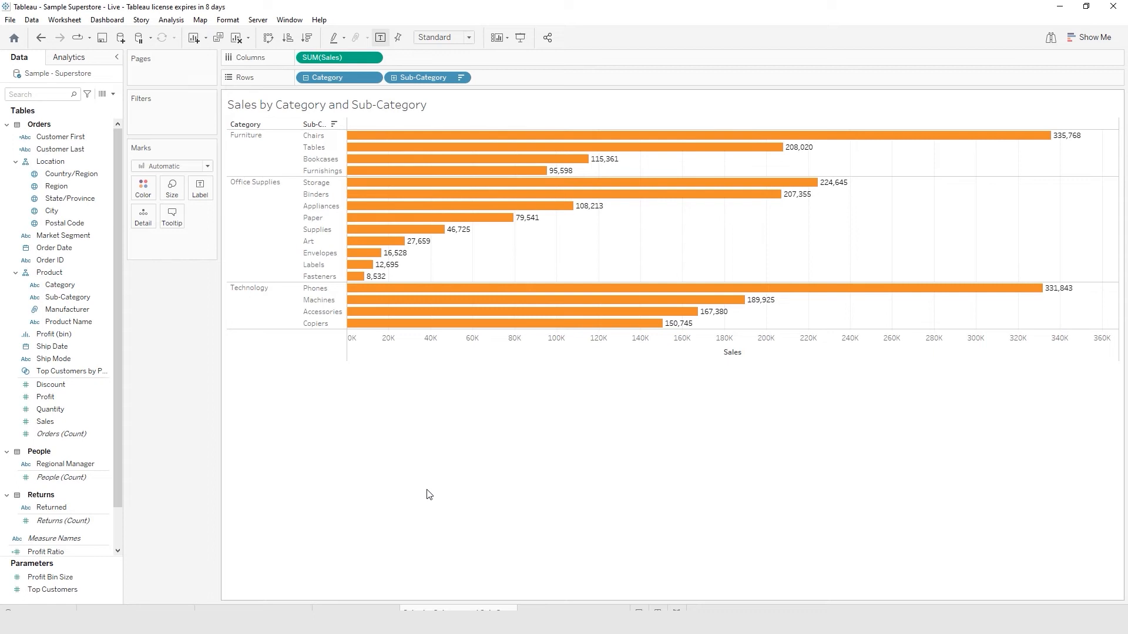
mouse_move(491, 322)
click(334, 125)
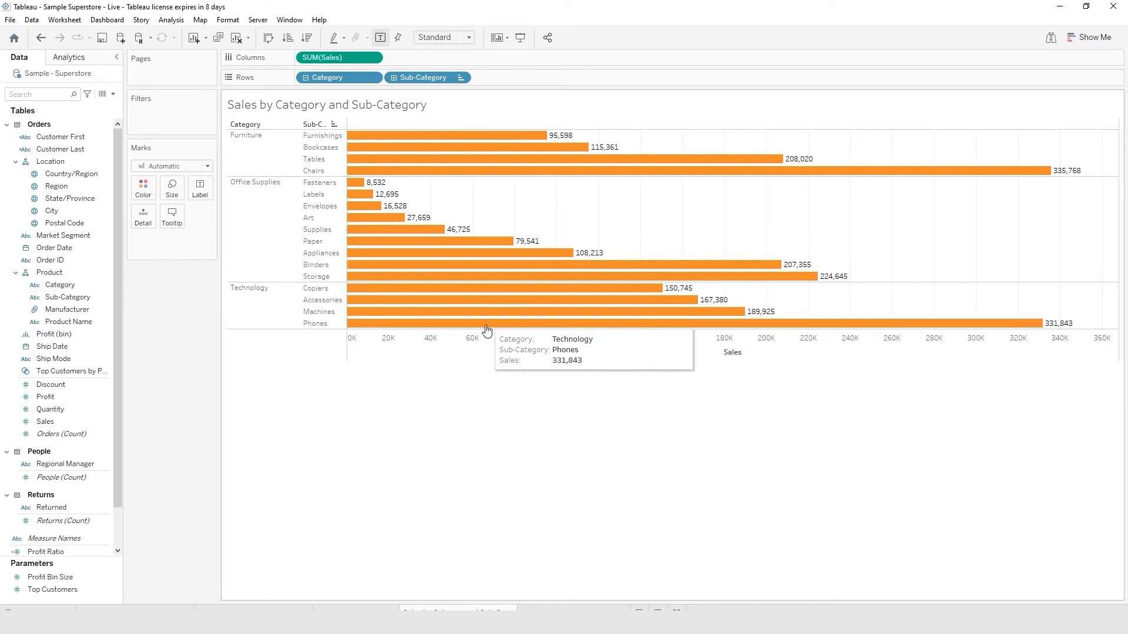
click(486, 323)
click(486, 327)
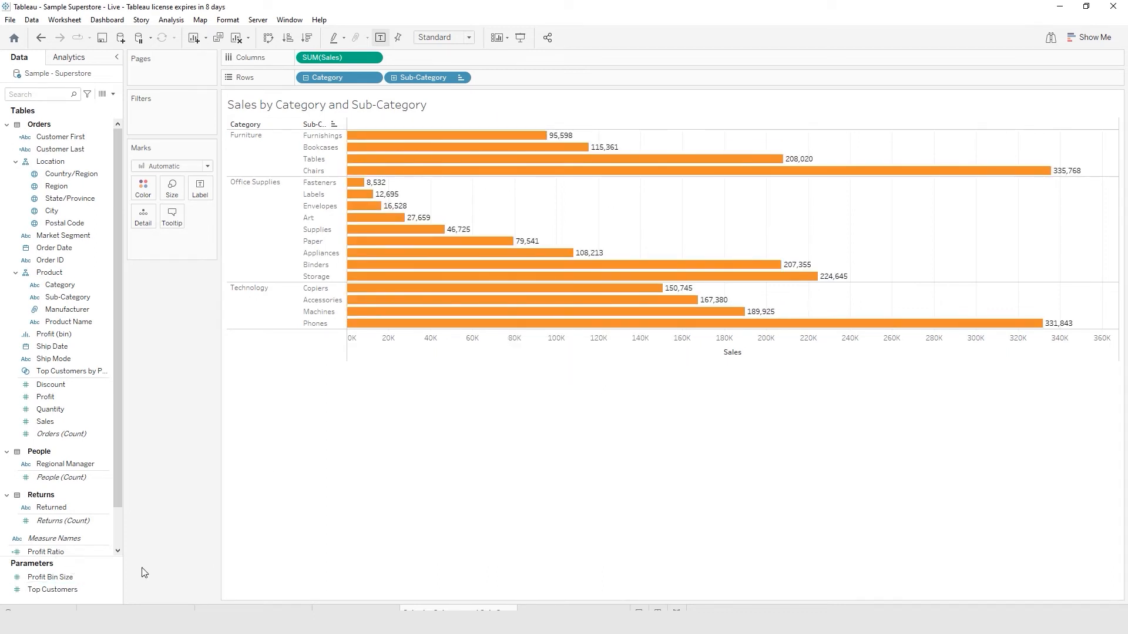
- Create a new worksheet after Total Sales by Market Segment and build a histogram of Quantity using Show Me
click(135, 610)
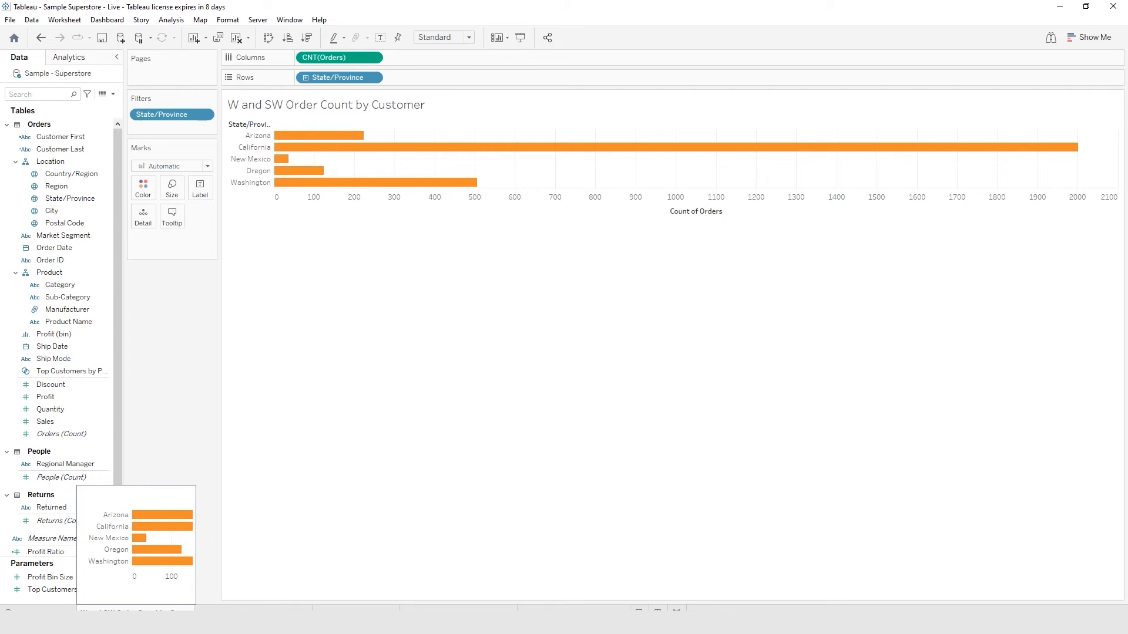
click(356, 610)
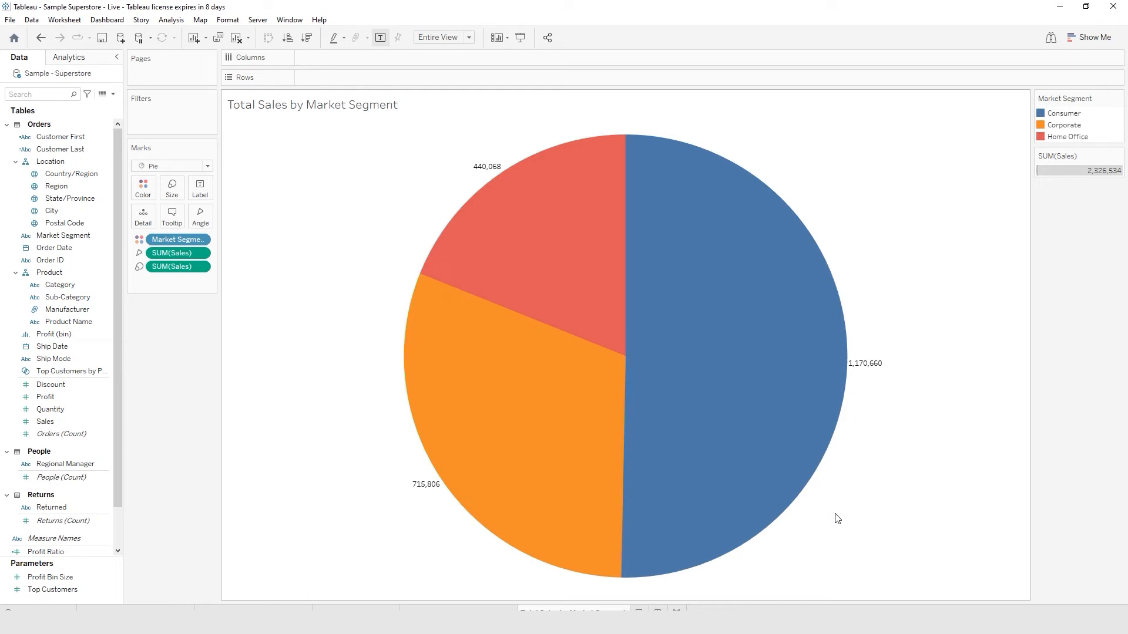
key(ctrl+m)
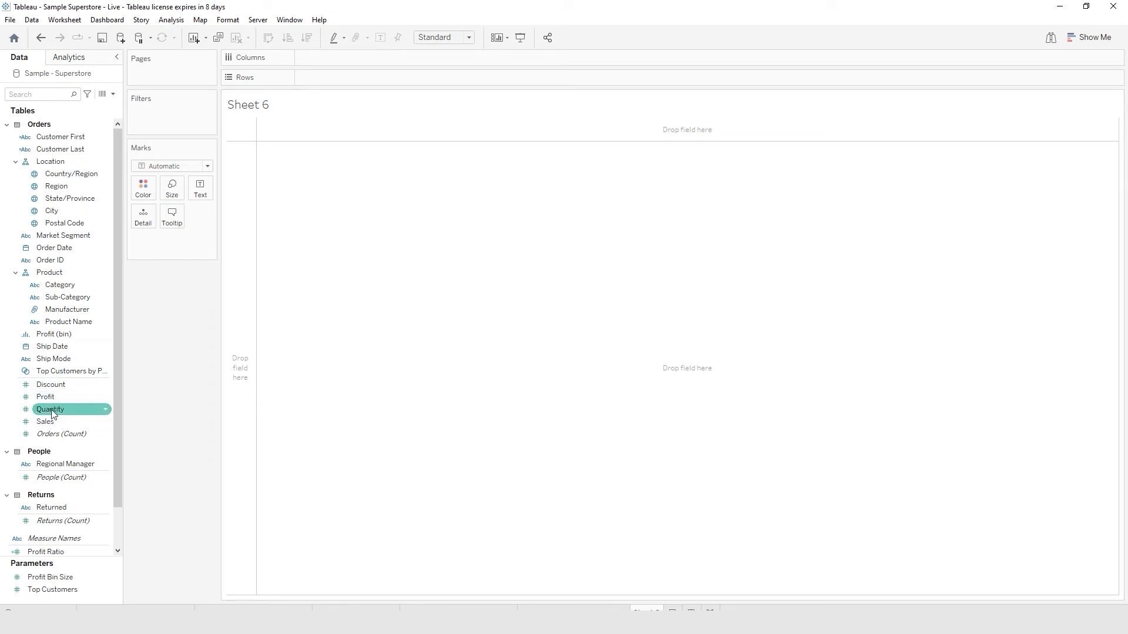
mouse_move(51, 410)
mouse_down()
mouse_move(279, 207)
mouse_move(320, 54)
mouse_up()
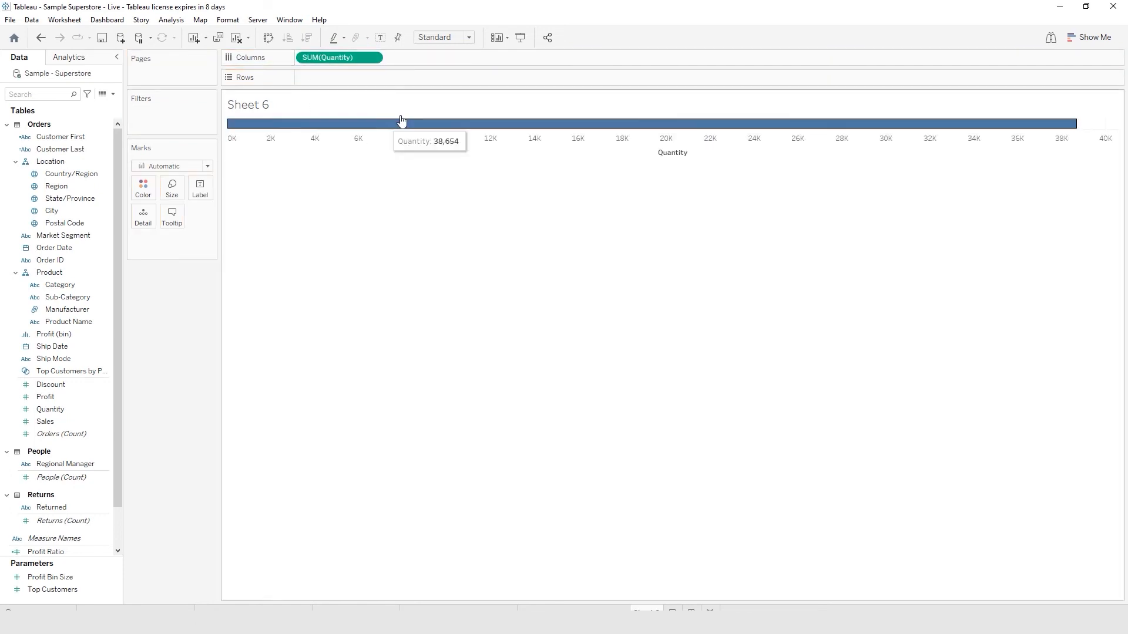
click(1091, 40)
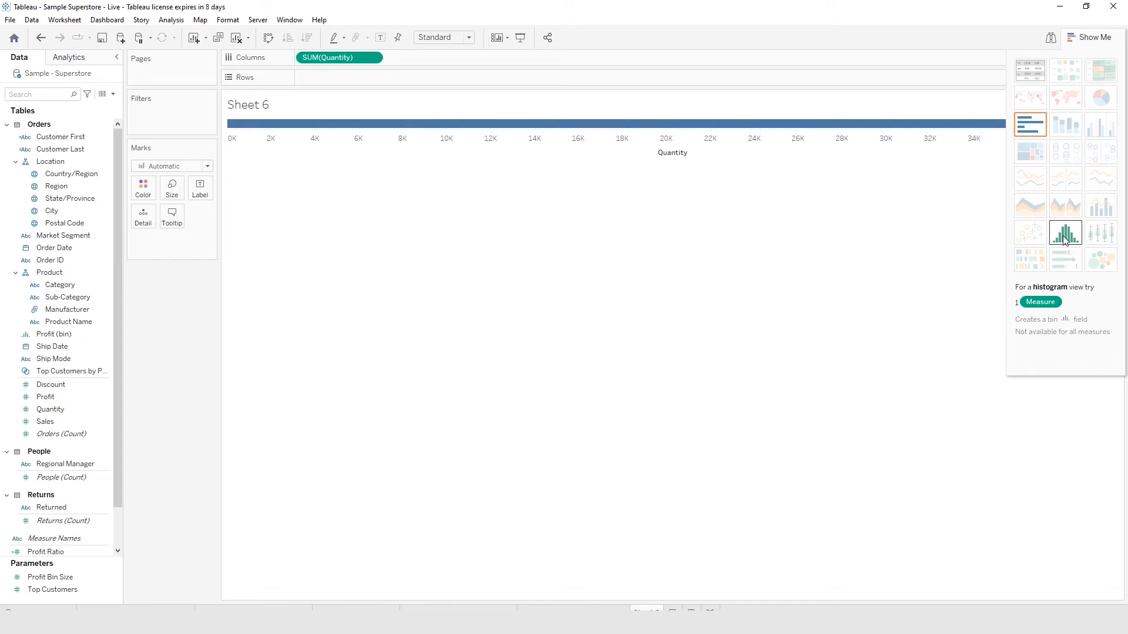
click(1065, 238)
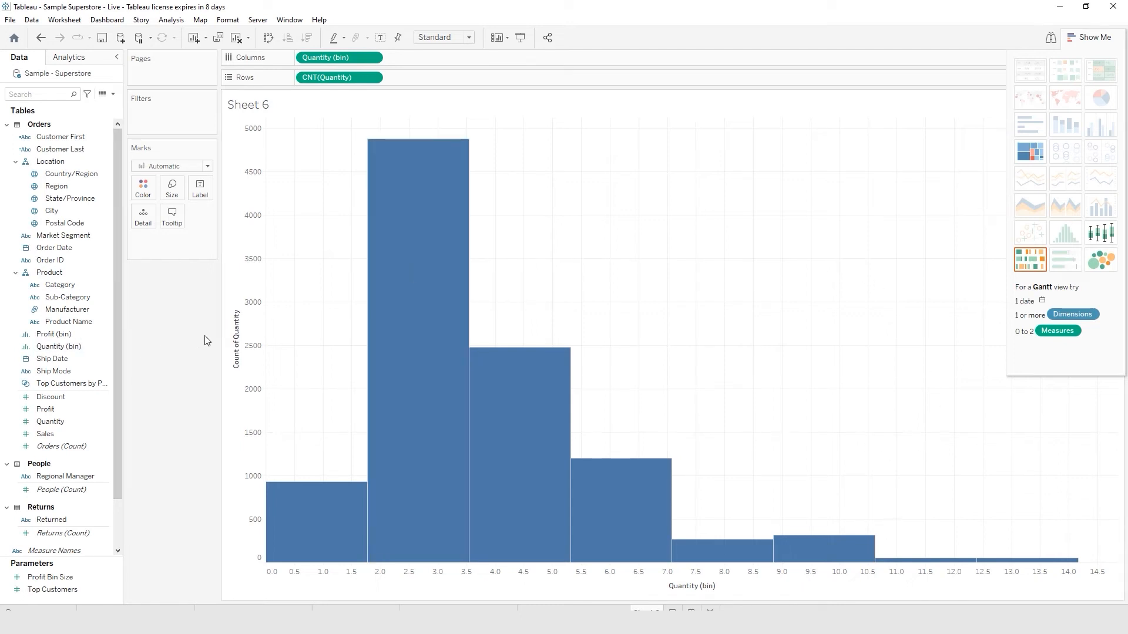
- Set the bin size of the Quantity (bin) field to 2
click(55, 334)
click(9, 348)
right_click(71, 345)
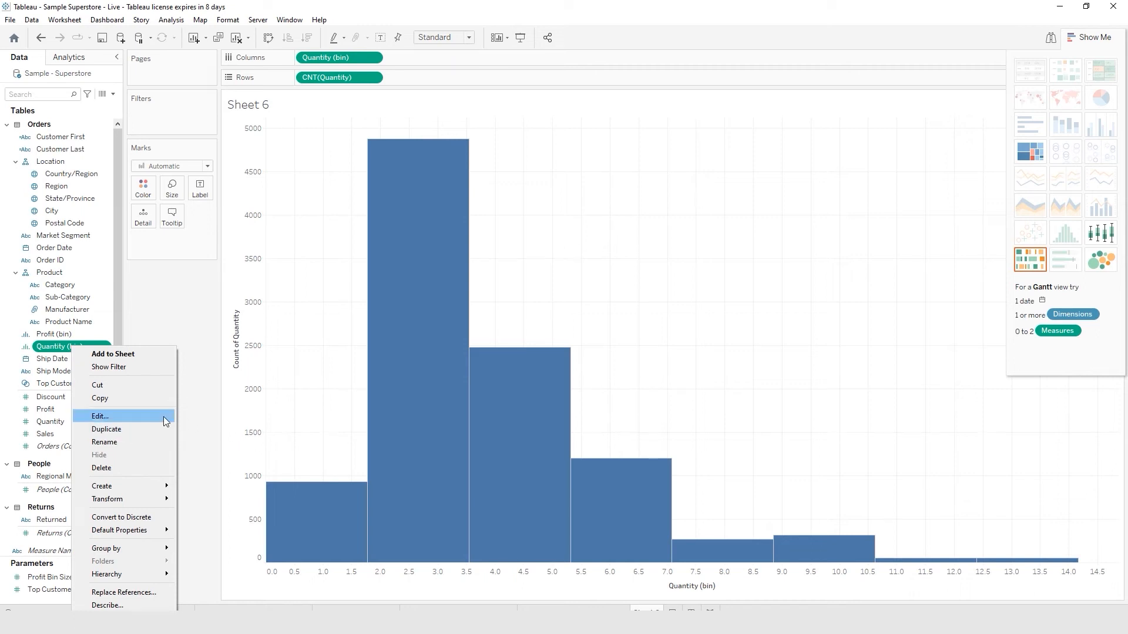
click(99, 417)
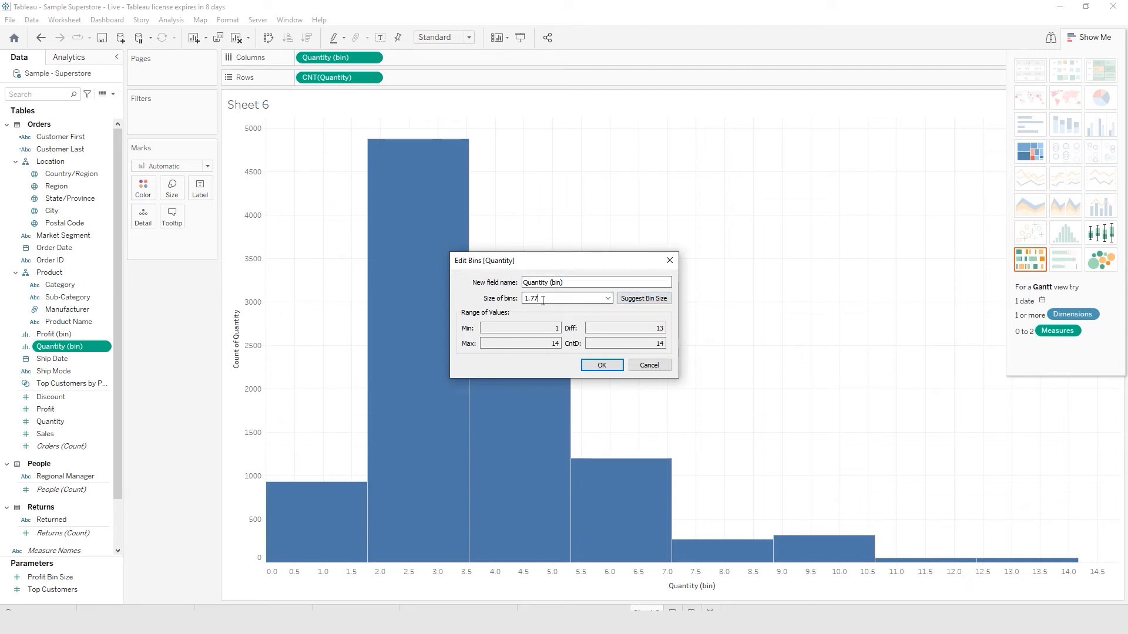
double_click(541, 299)
drag(541, 300, 518, 298)
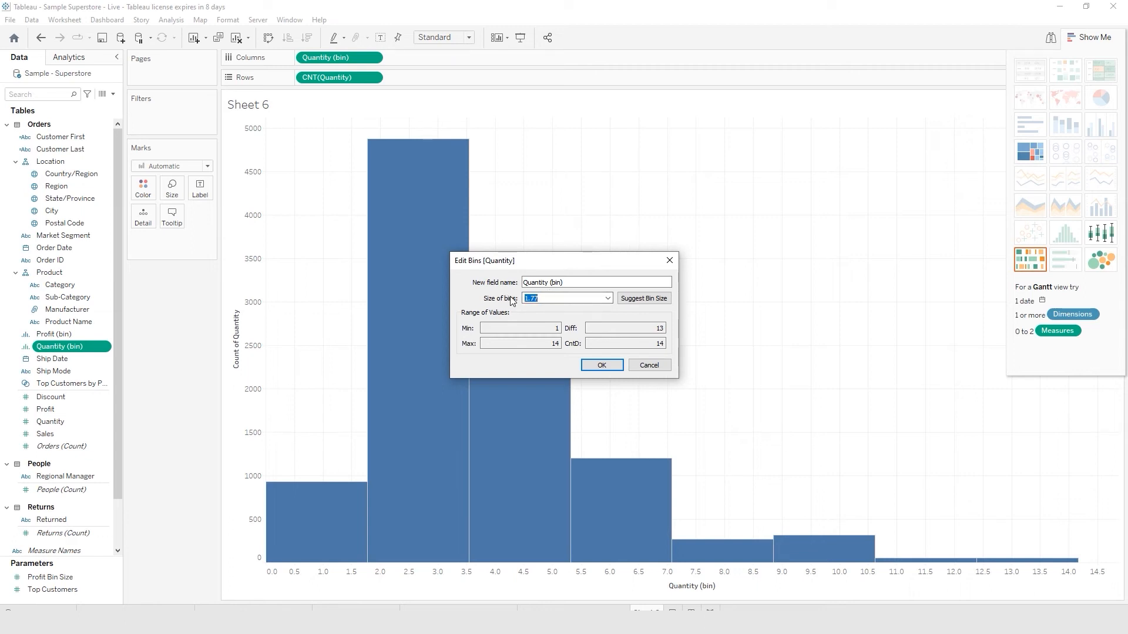
text(2)
click(600, 365)
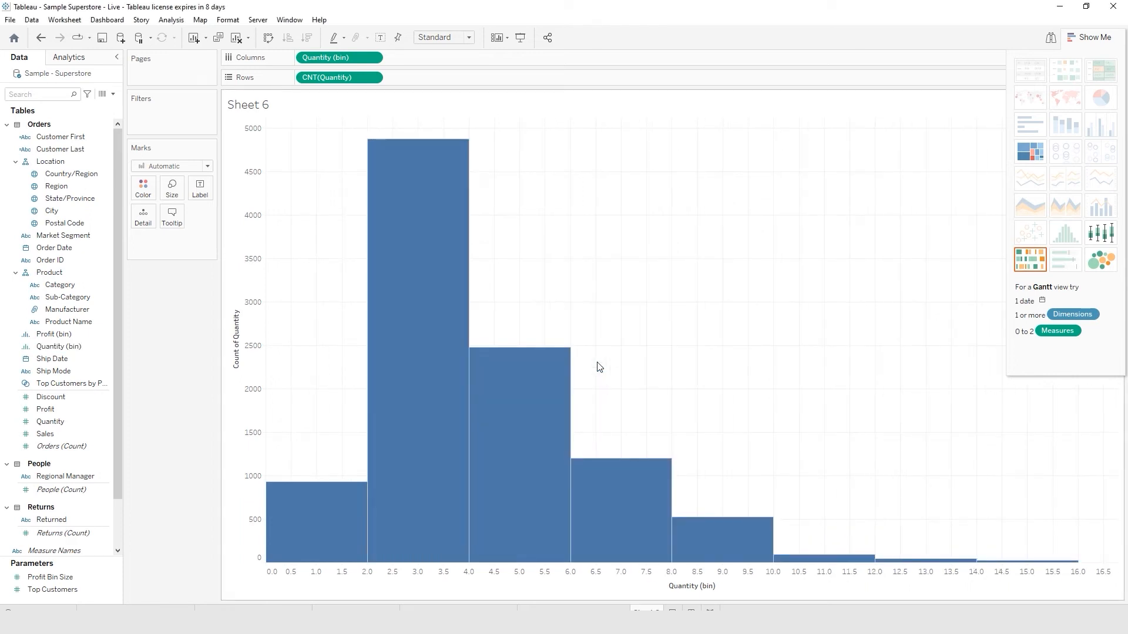
mouse_move(413, 394)
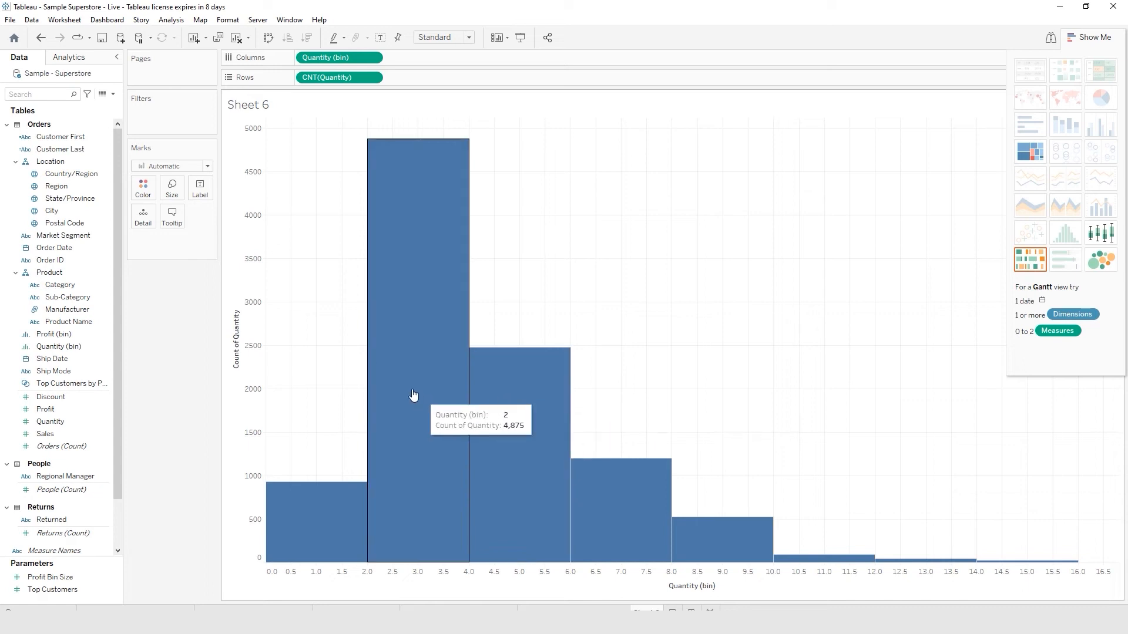
mouse_move(754, 533)
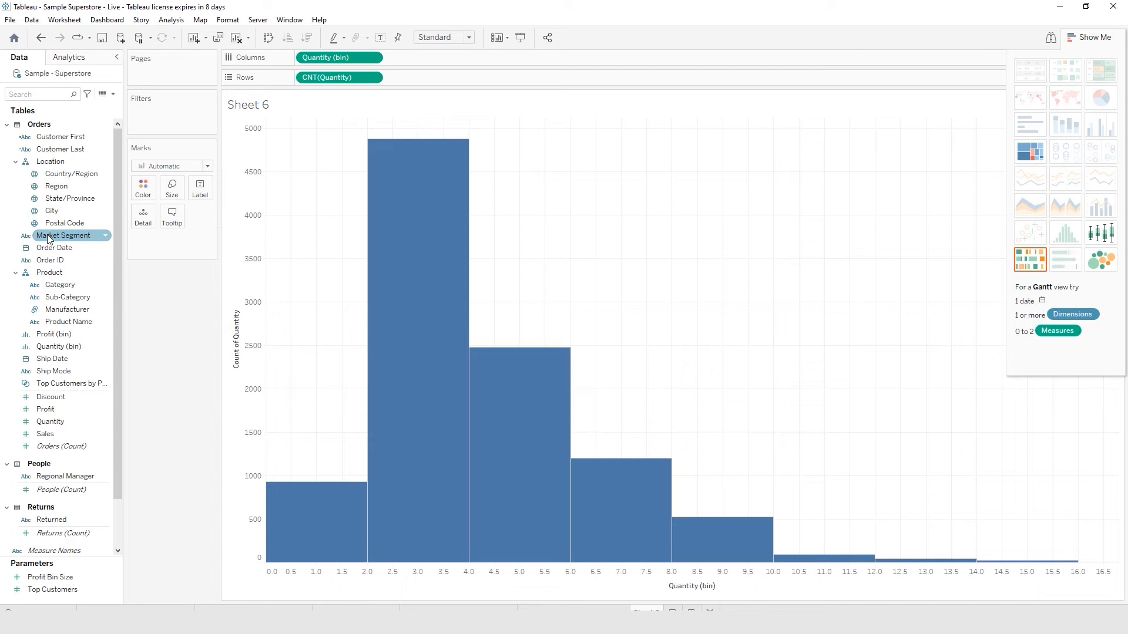
- Color the histogram bars by Market Segment and collapse Show Me to reveal the color legend
drag(48, 237, 140, 188)
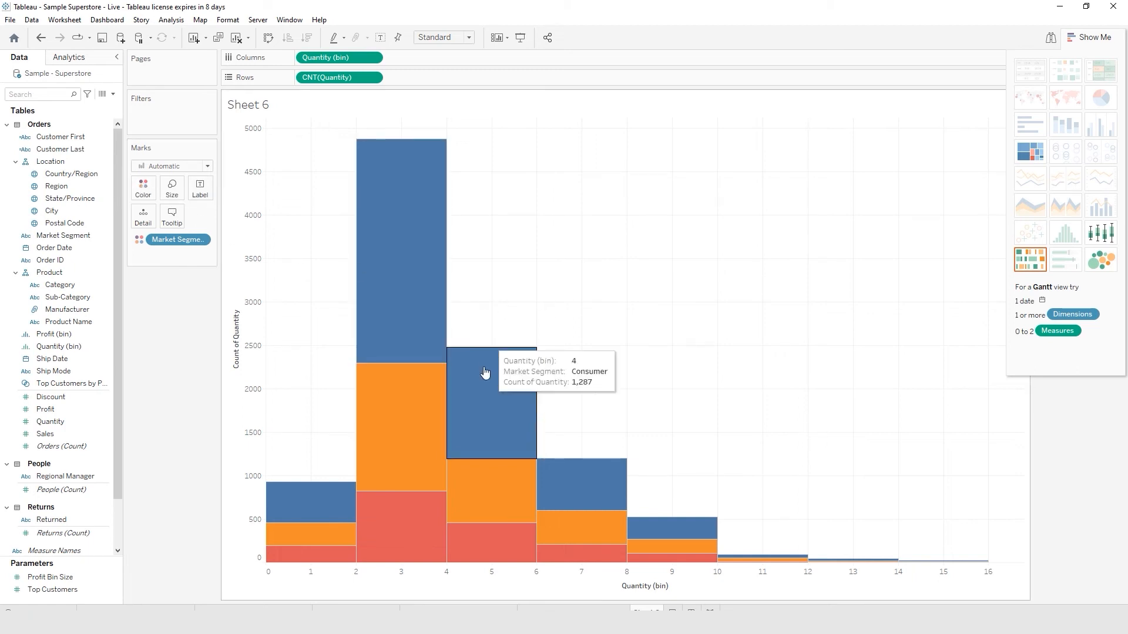
mouse_move(310, 558)
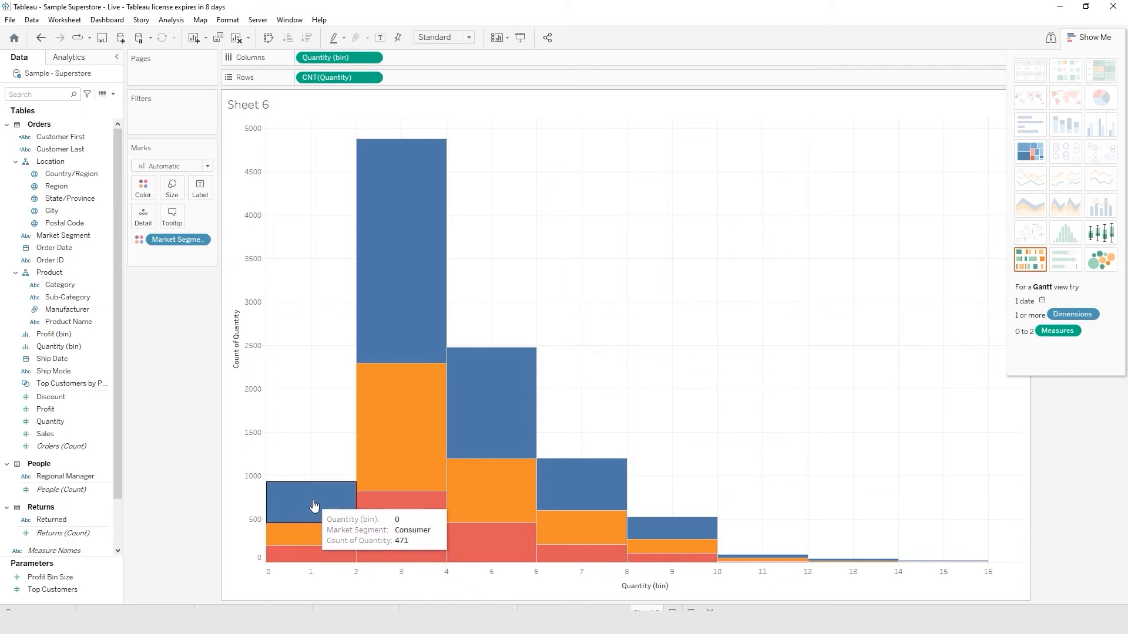
click(1091, 40)
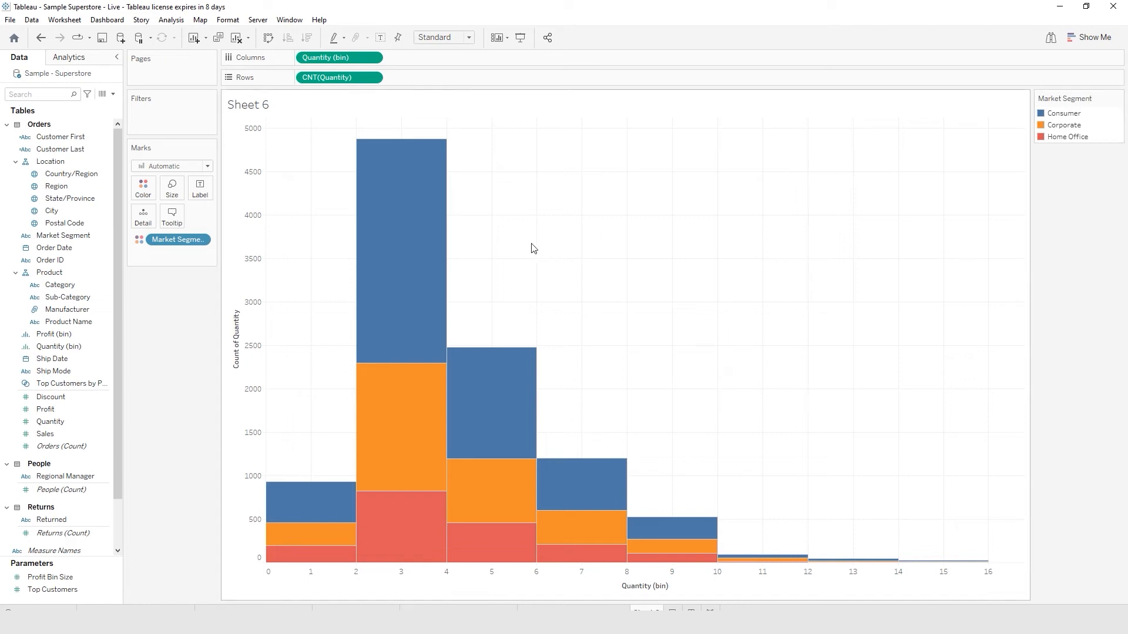
- Label the histogram bars with the count of Quantity by reusing the measure from Rows
mouse_move(431, 234)
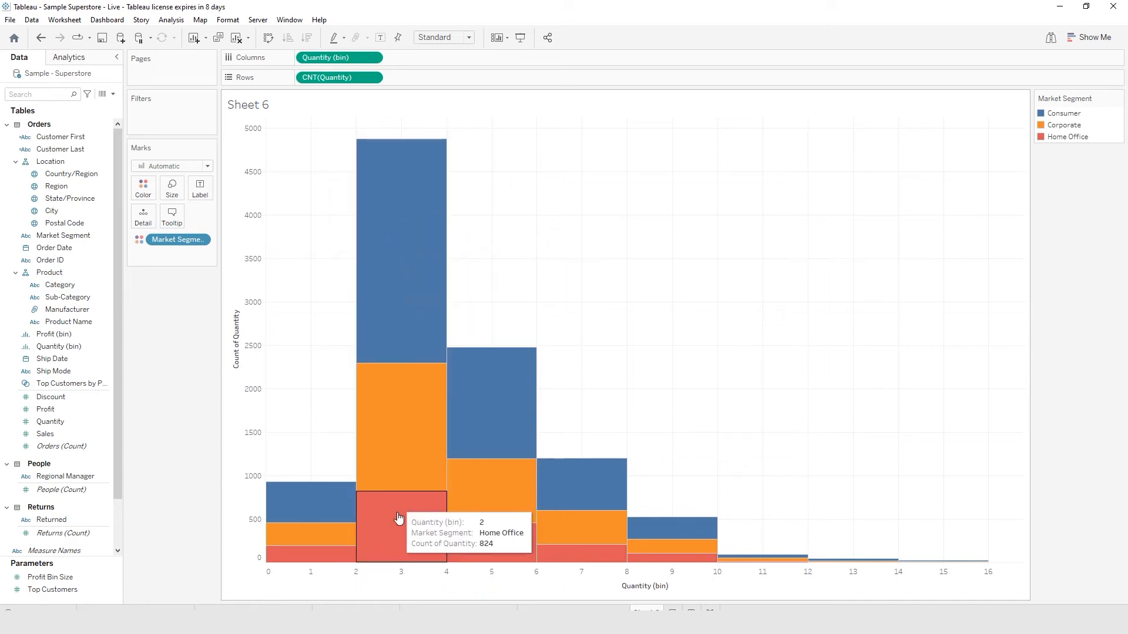
mouse_move(389, 479)
mouse_move(382, 308)
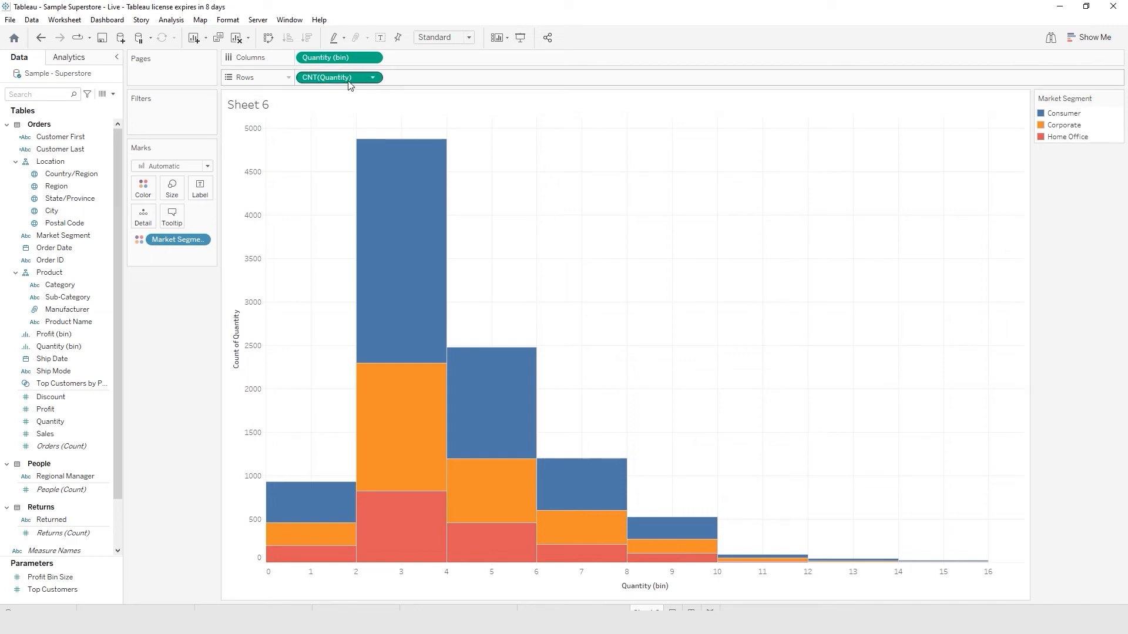
drag(351, 80, 208, 189)
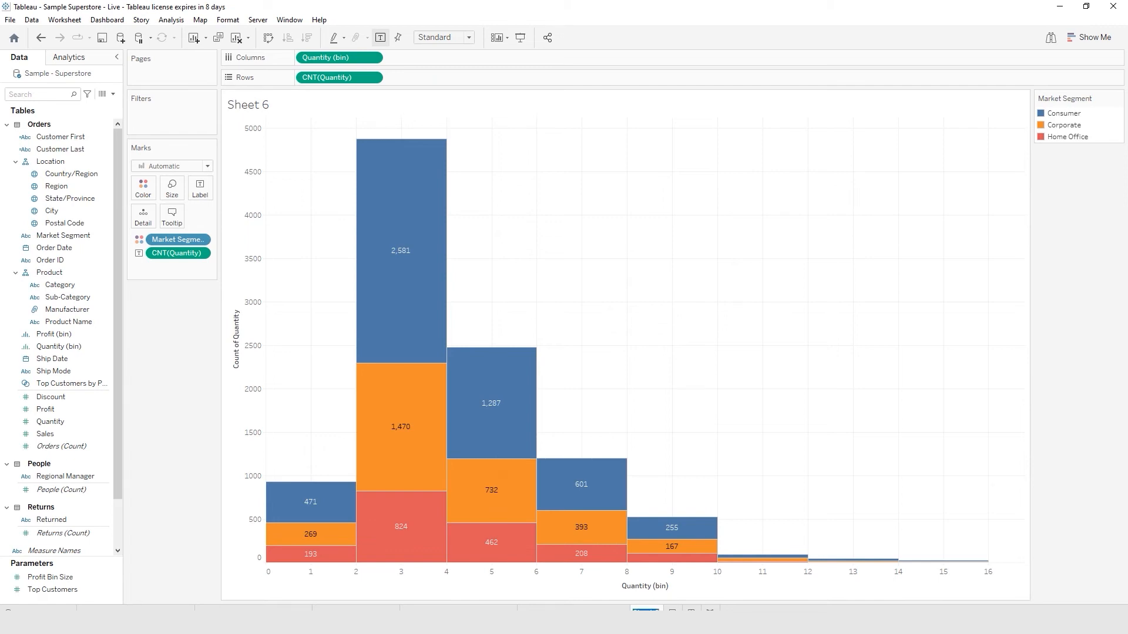
- Rename the histogram worksheet as Market Segment Histogram and save the workbook
mouse_move(646, 609)
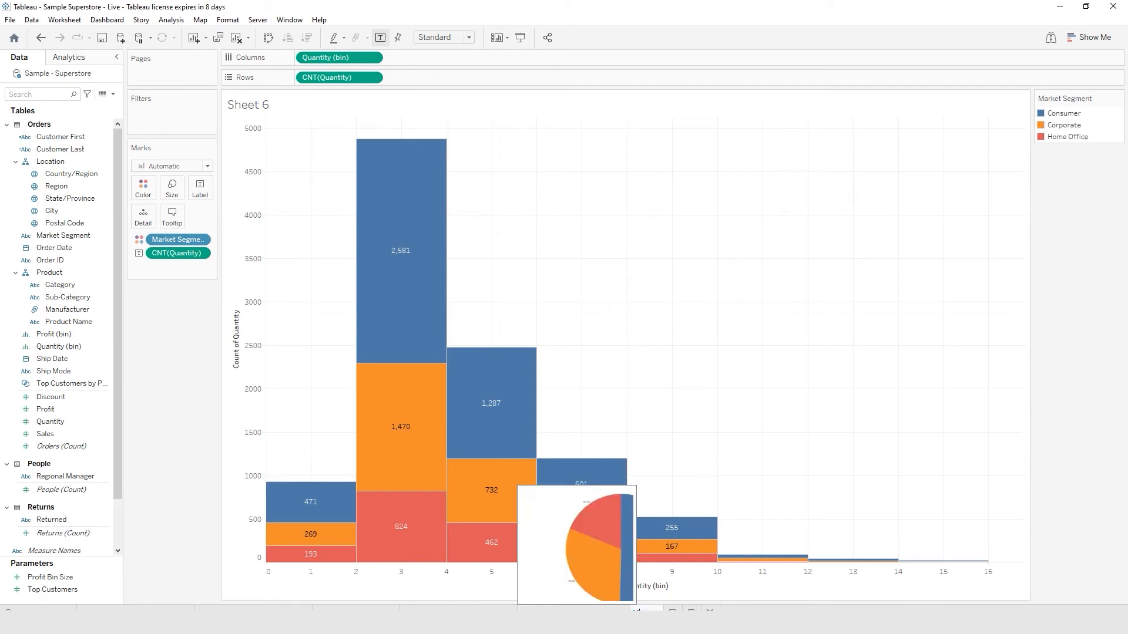
text(Market Segment Histogram)
key(Return)
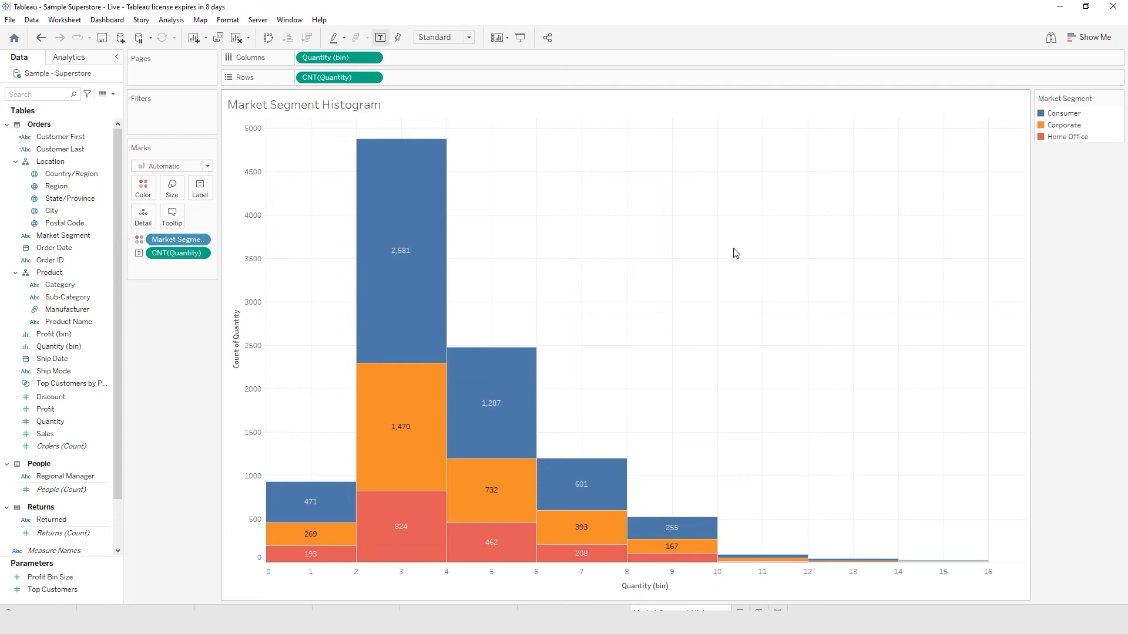
click(102, 38)
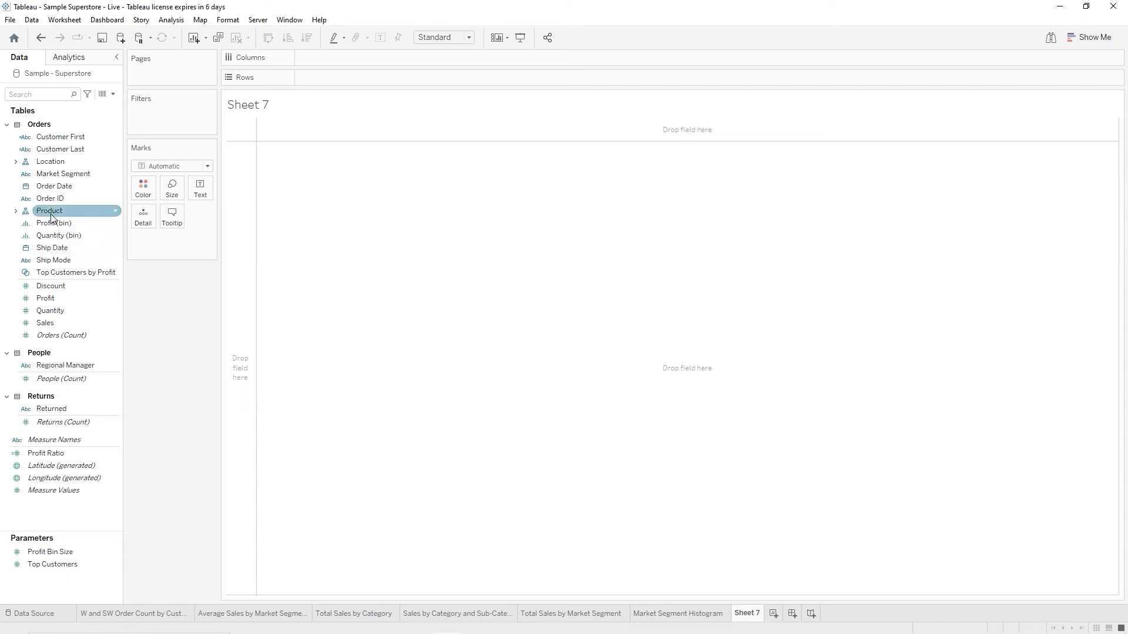
- Plot Sales and Profit by year of Order Date on Sheet 7 as a dual lines chart using Show Me, then collapse Show Me
drag(54, 186, 330, 59)
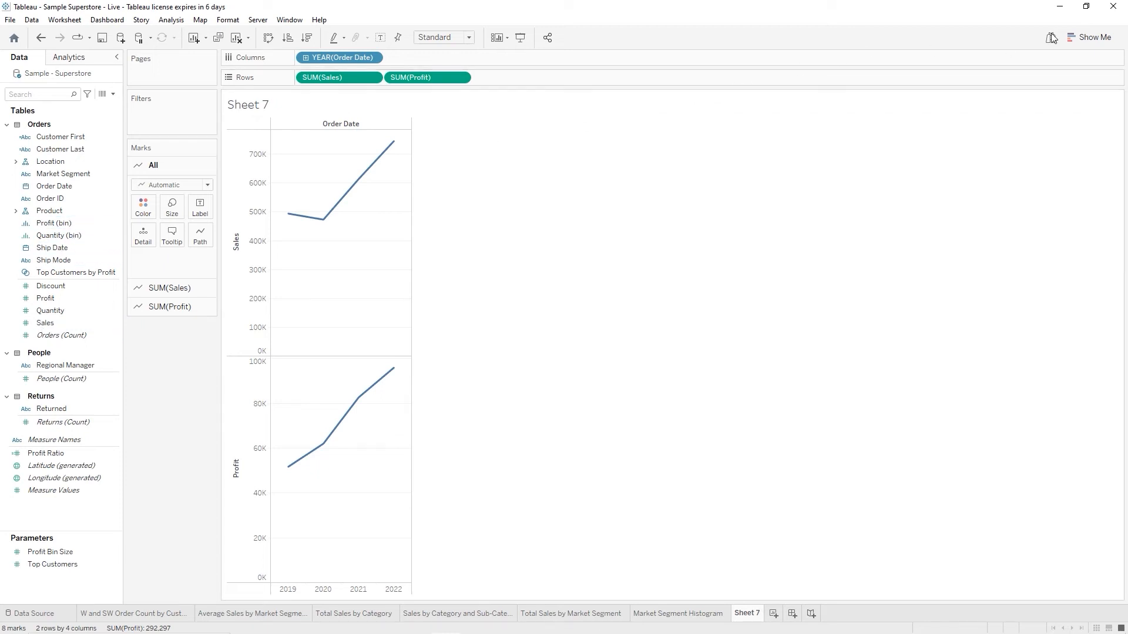
click(1081, 37)
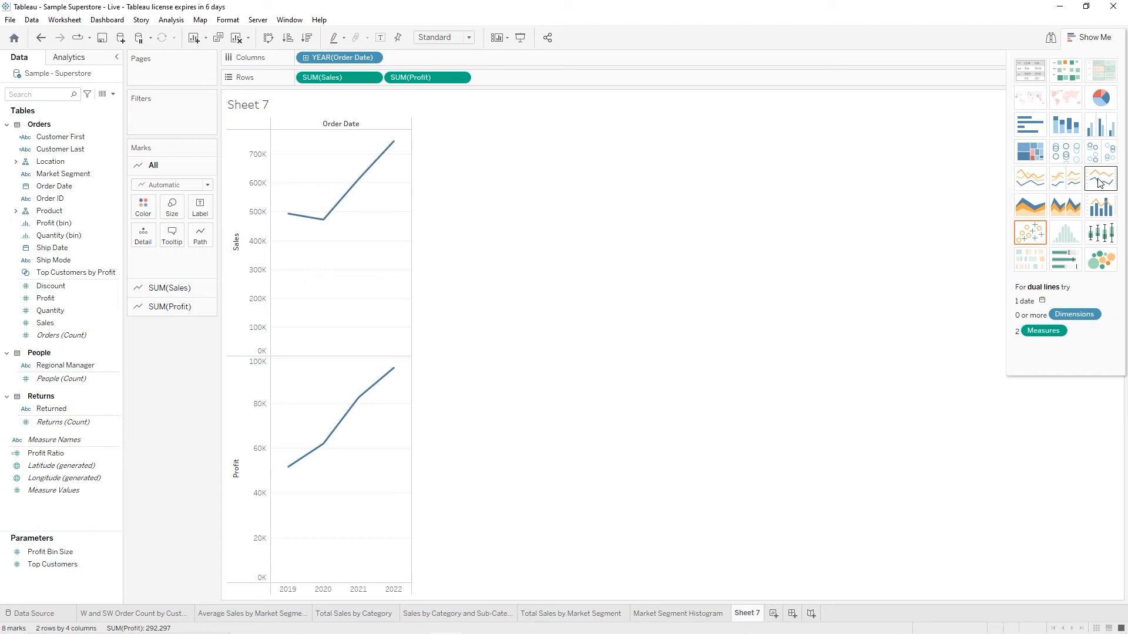
click(1099, 182)
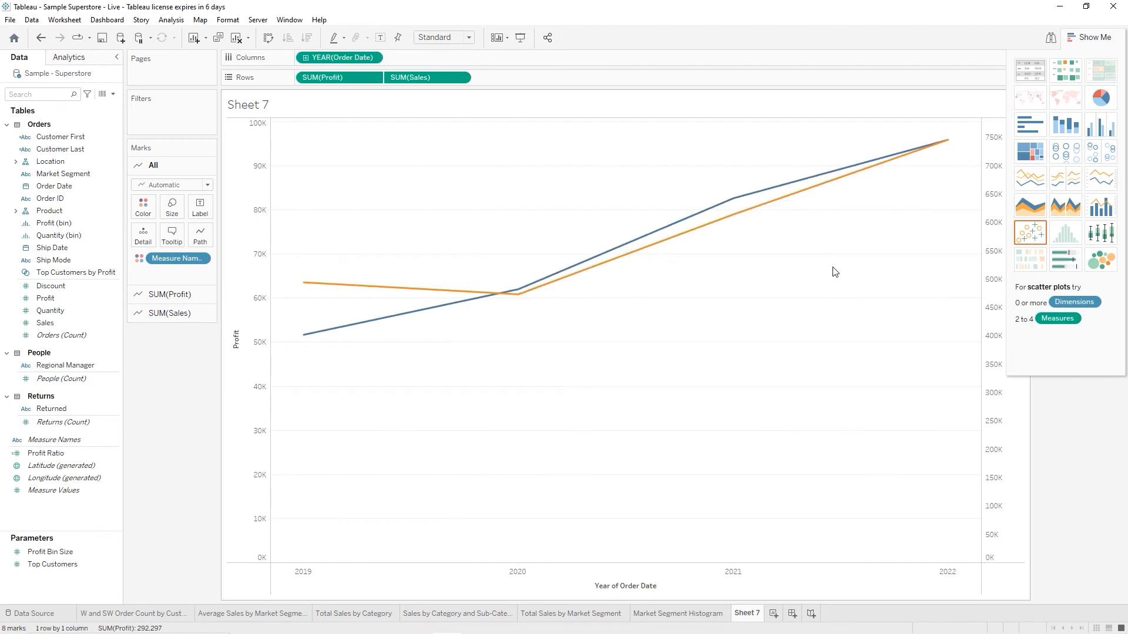
click(1091, 38)
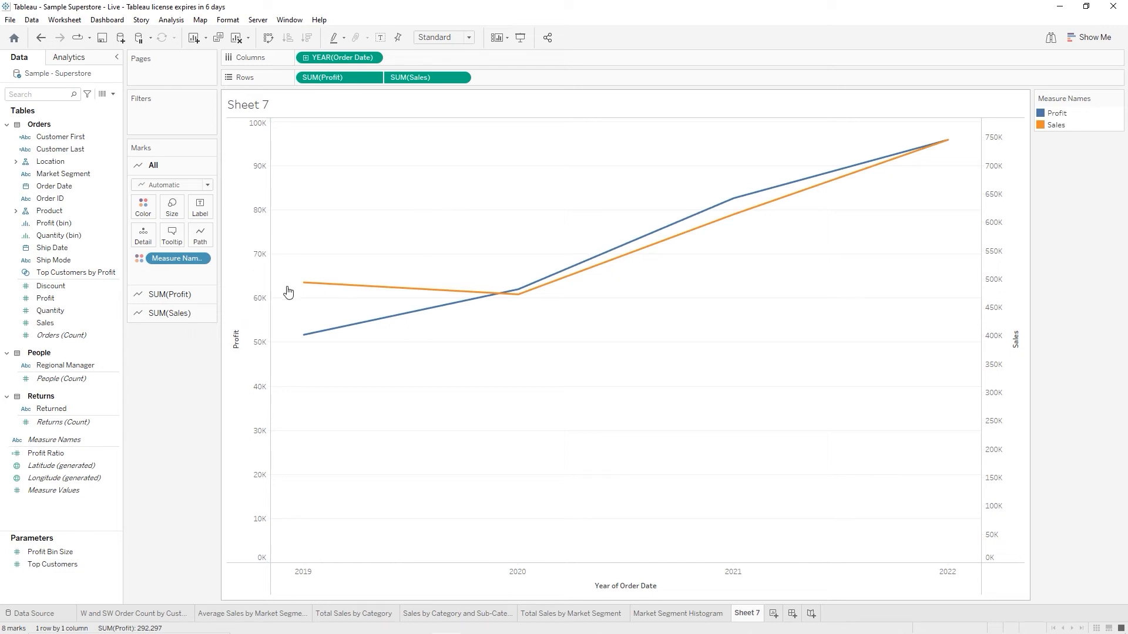
- Rename the dual lines worksheet as Sum and Profit by Year
mouse_move(946, 151)
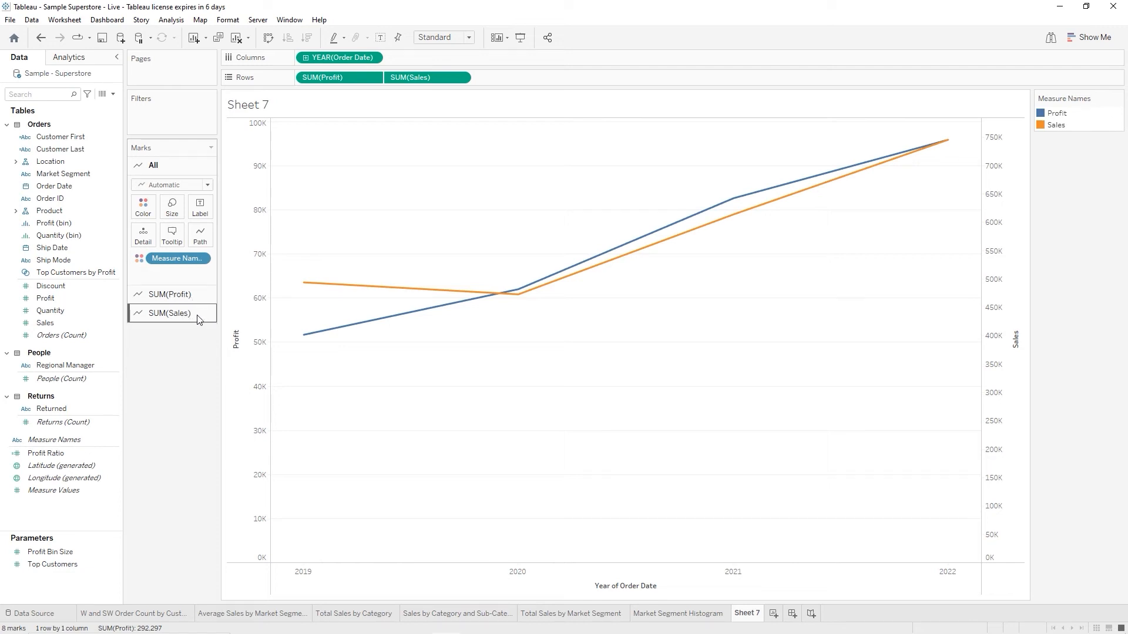
click(202, 276)
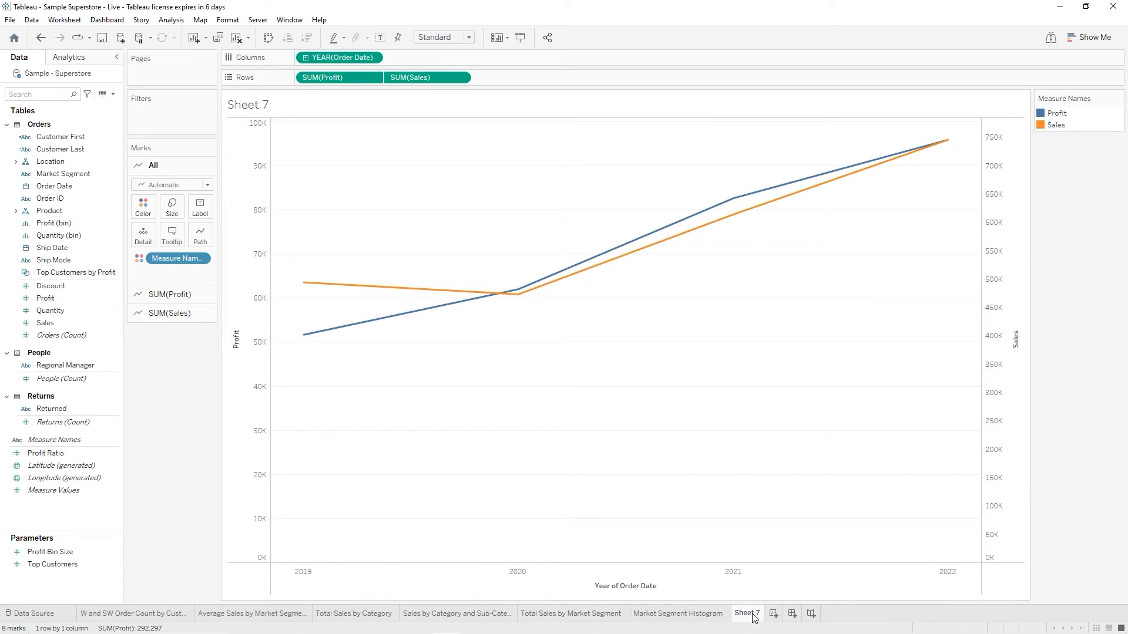
mouse_move(753, 617)
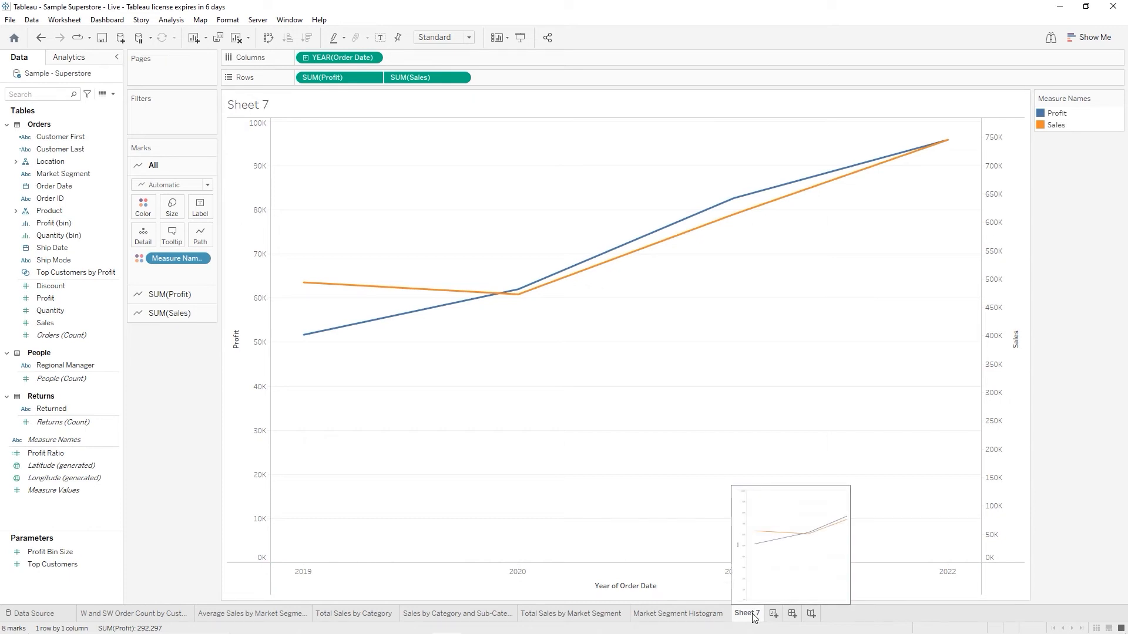
double_click(754, 614)
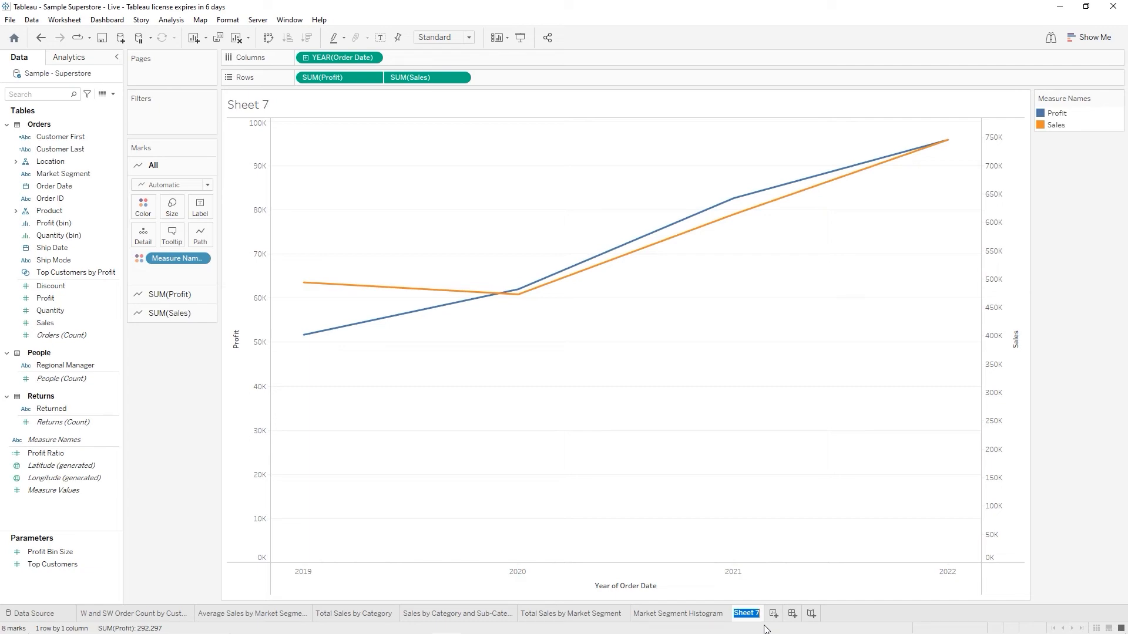
text(Sum and Profit by Year)
key(Return)
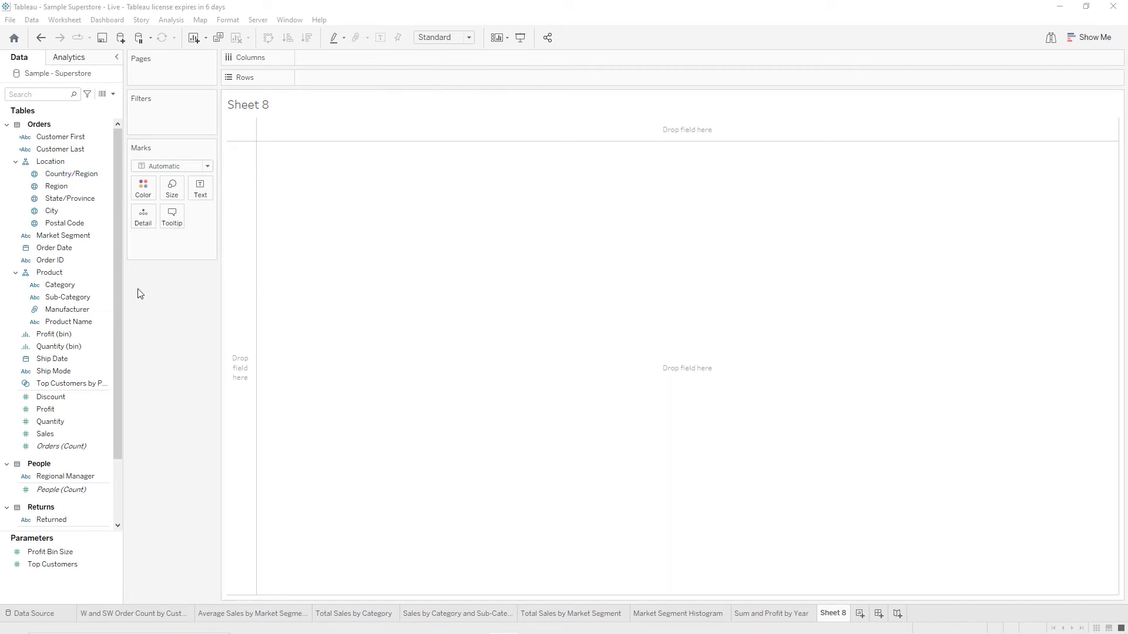
- On Sheet 8, place the year of Order Date, Category and Sub-Category on Columns, in that order
click(97, 327)
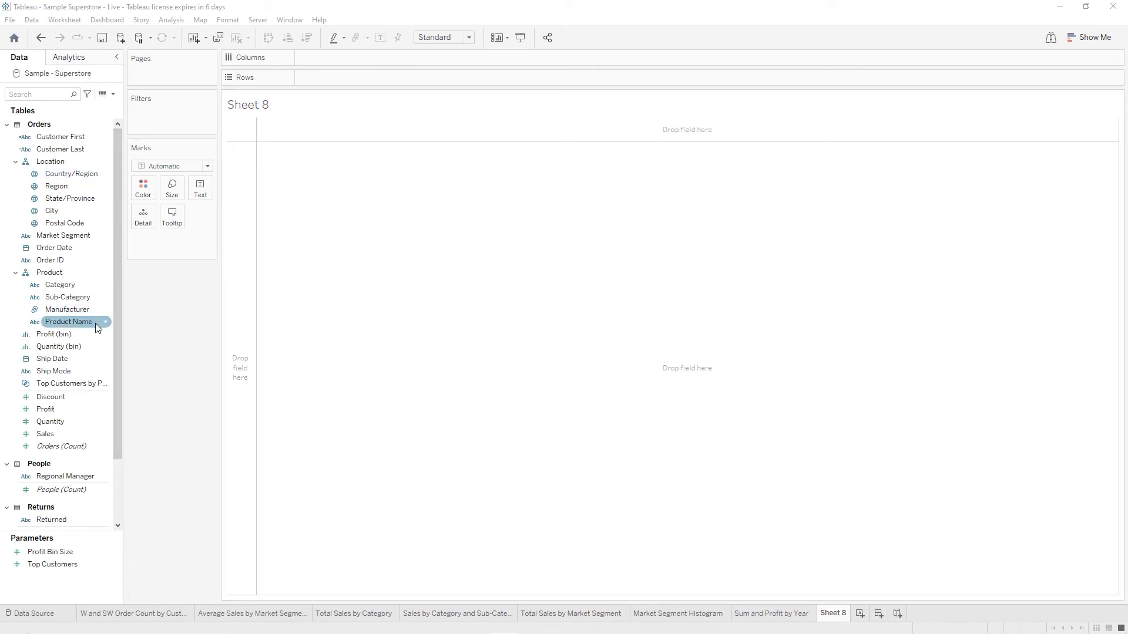
double_click(62, 248)
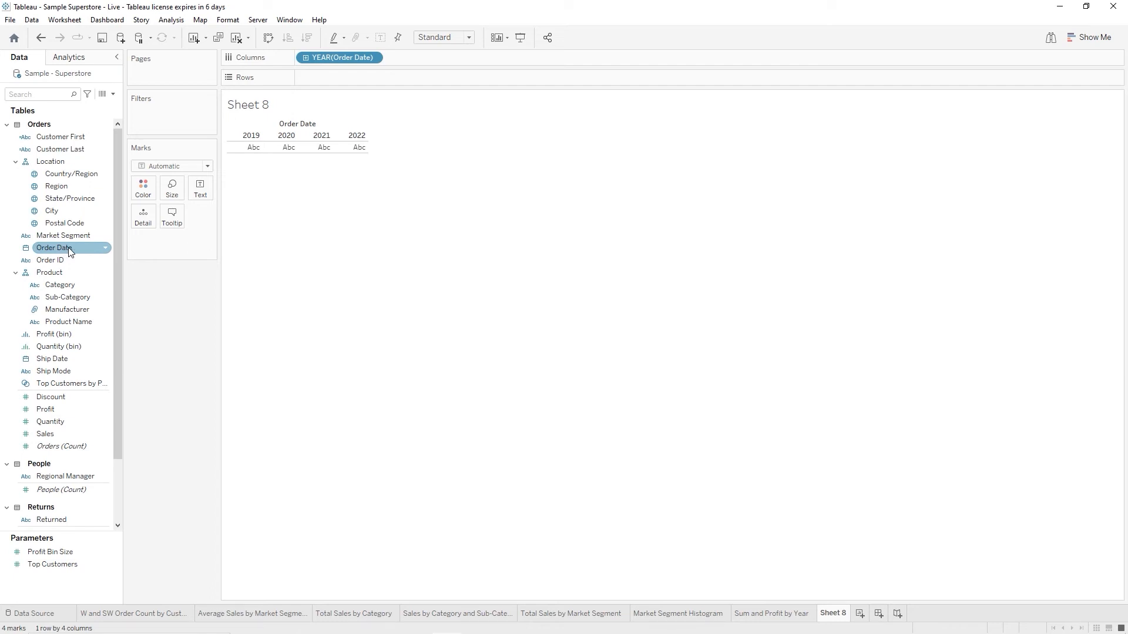
double_click(59, 287)
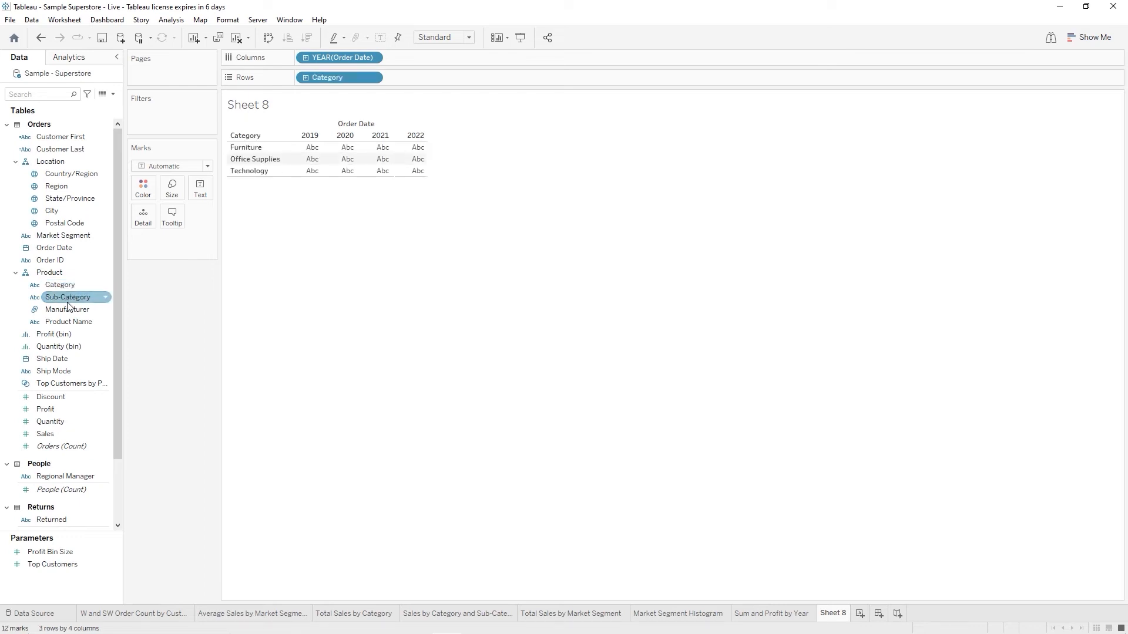
double_click(67, 301)
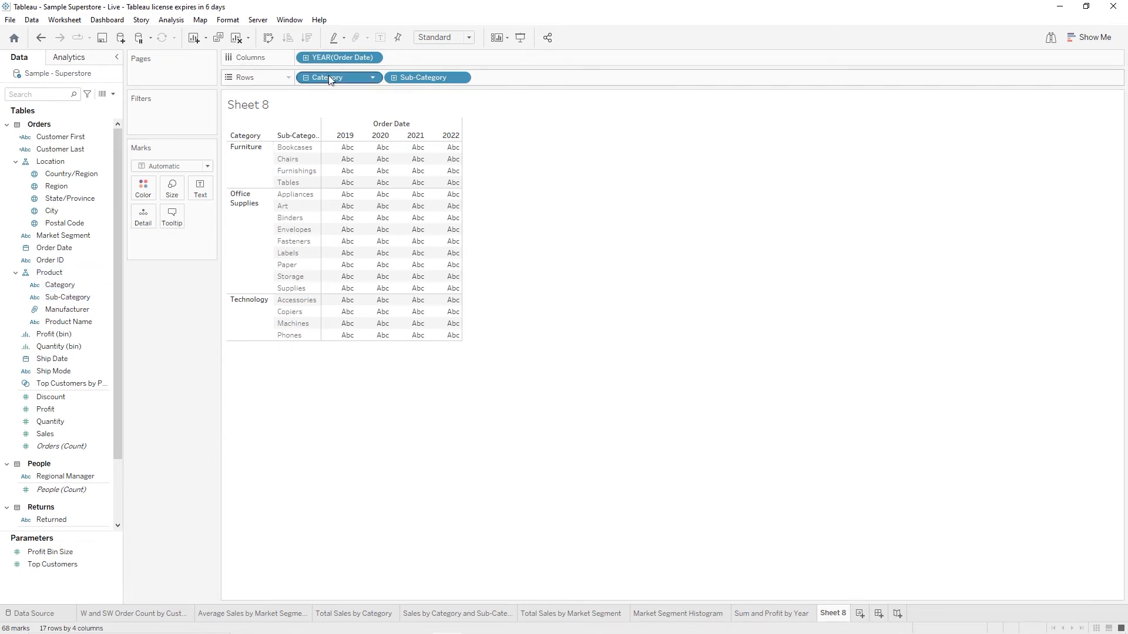
drag(329, 75, 414, 55)
drag(336, 83, 514, 63)
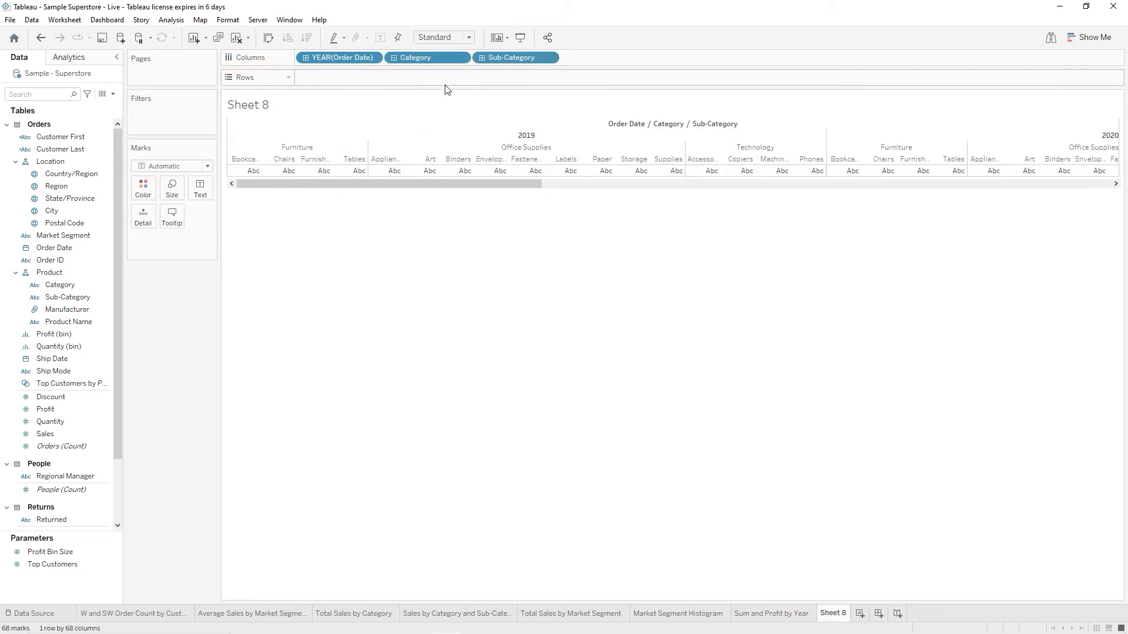
- Add Sales to Rows and convert the chart to stacked bars using Show Me, collapsing it to reveal the Sub-Category legend
double_click(54, 433)
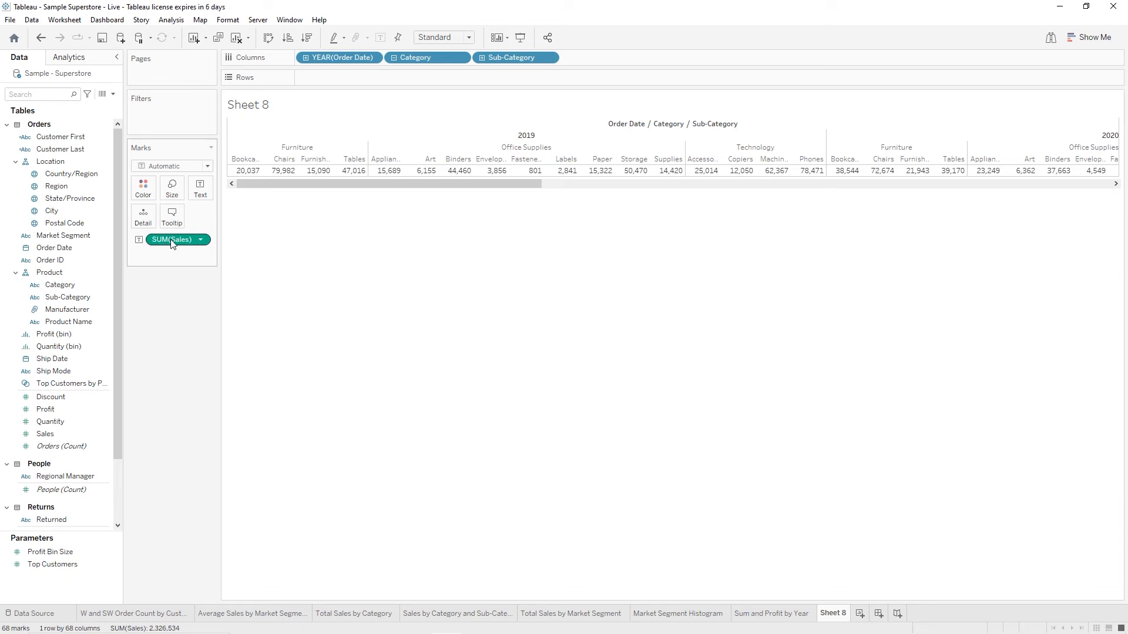
drag(166, 244, 334, 77)
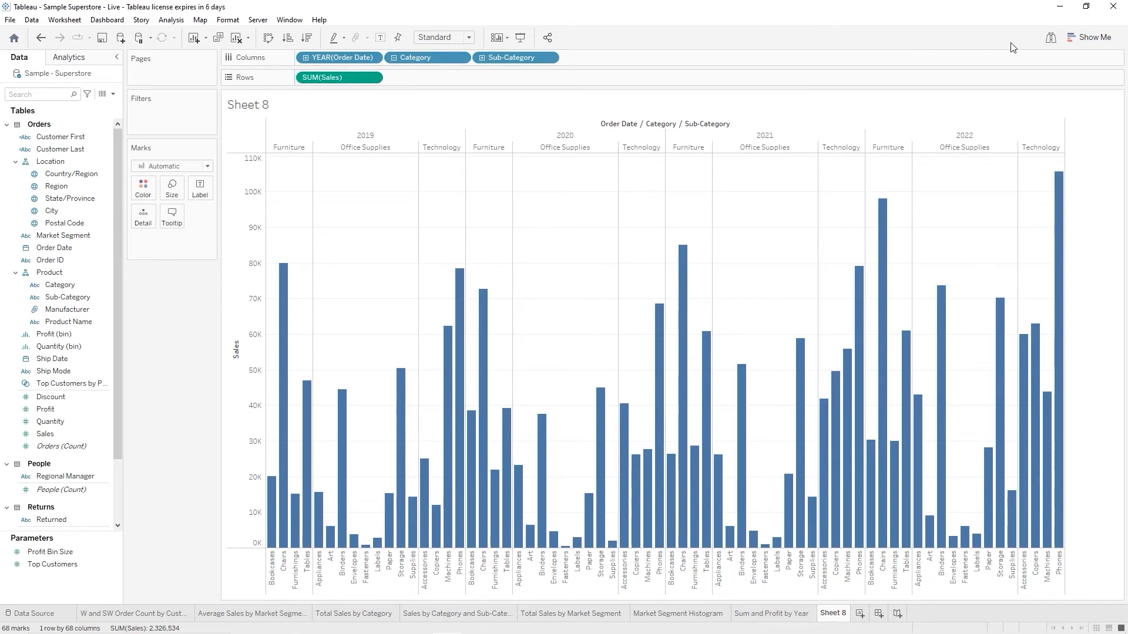
click(1085, 38)
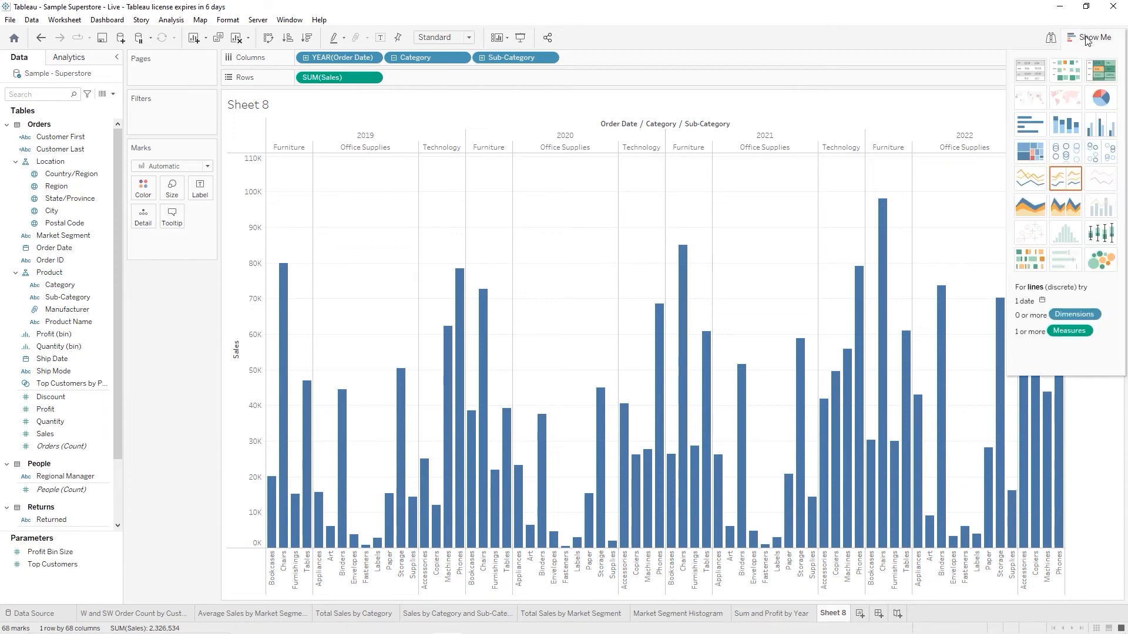
click(1067, 127)
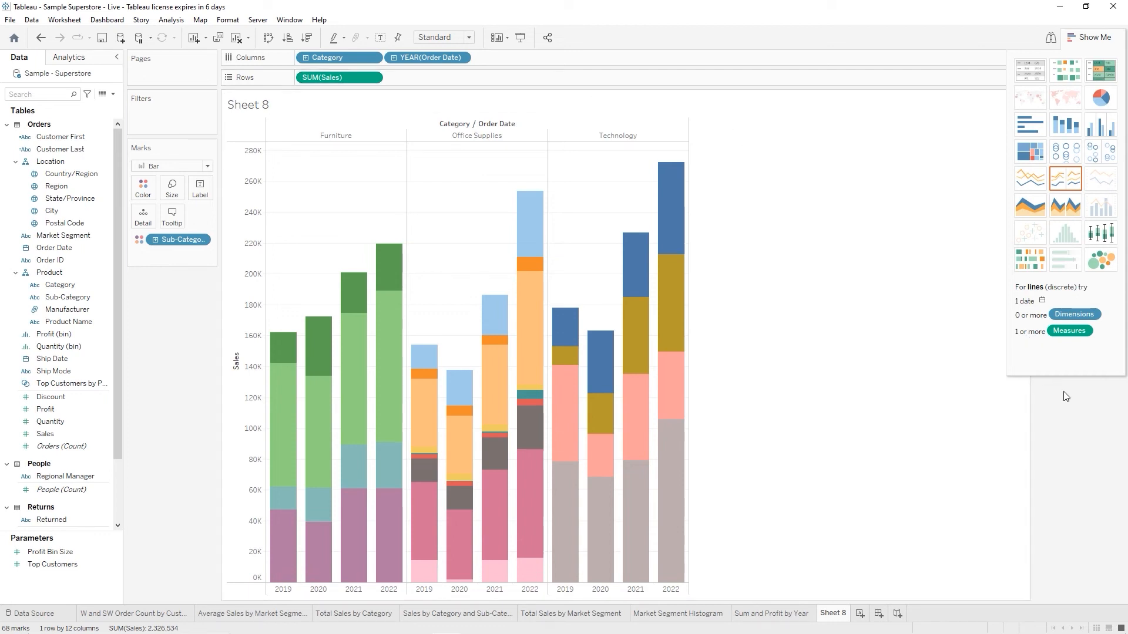
click(1083, 41)
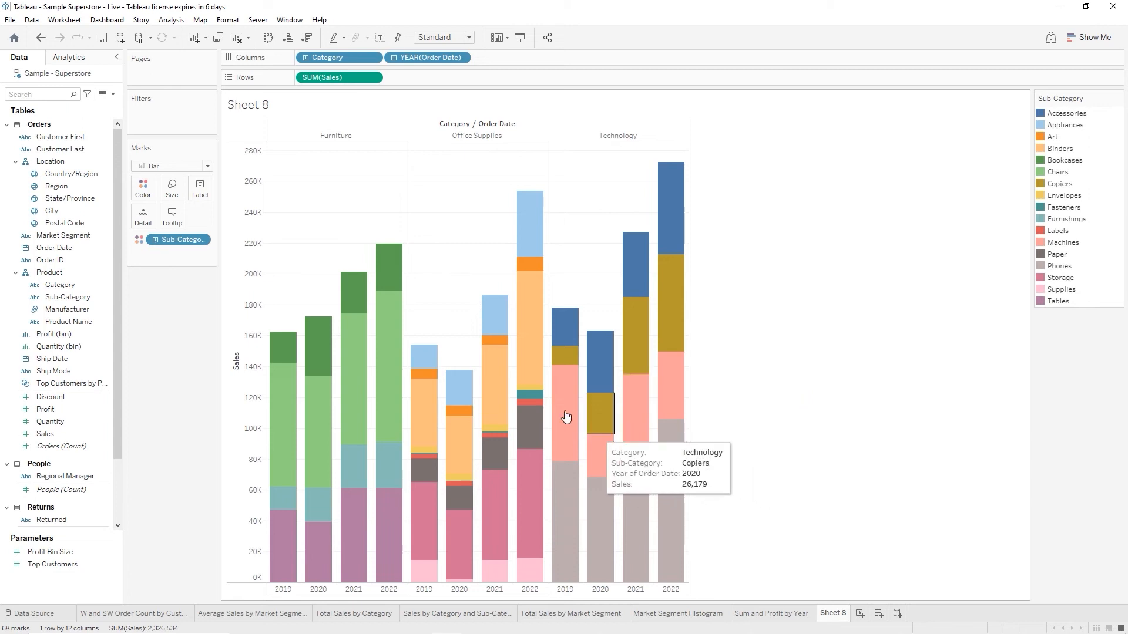
mouse_move(563, 398)
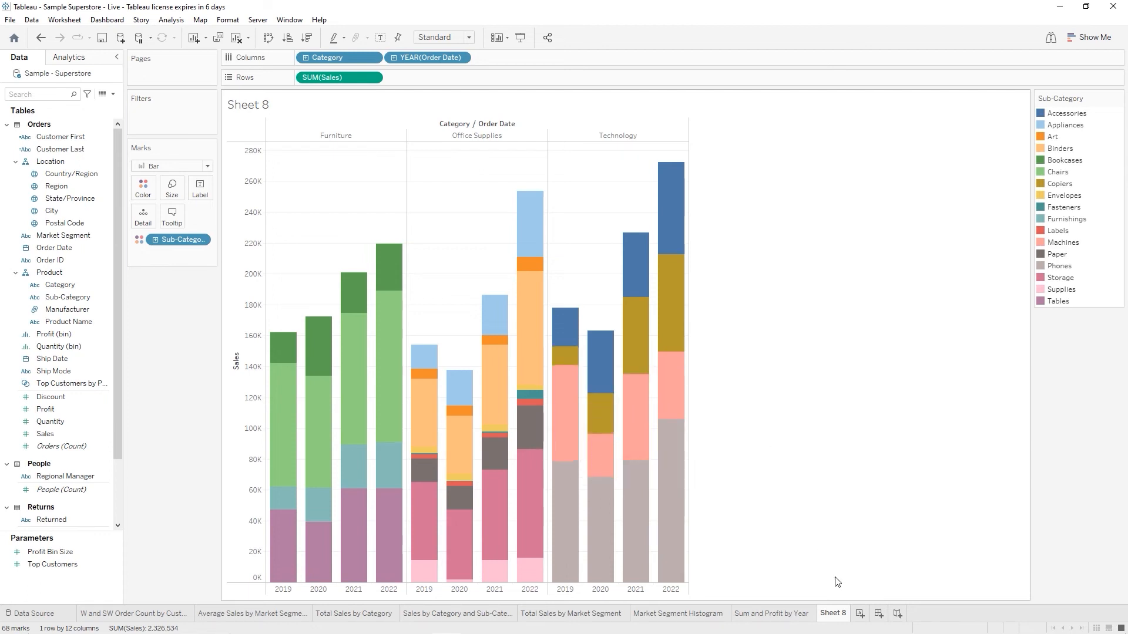
- Rename the stacked bar worksheet as Annual Sales by Category and Sub-Category and save the workbook
double_click(835, 614)
text(Annual Sales )
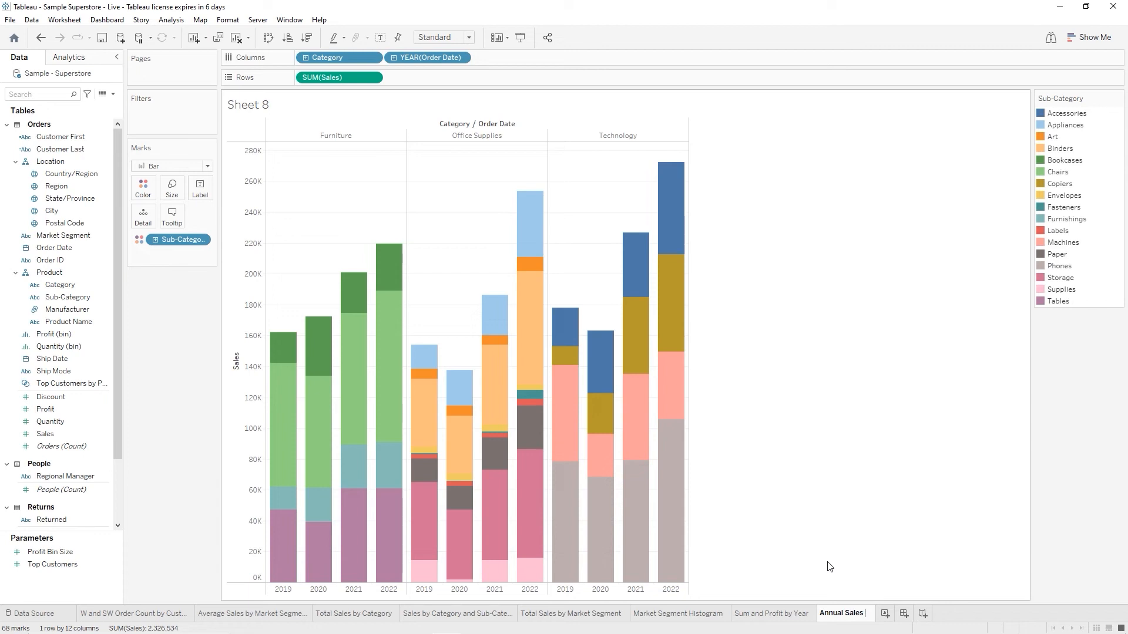
text(by Category)
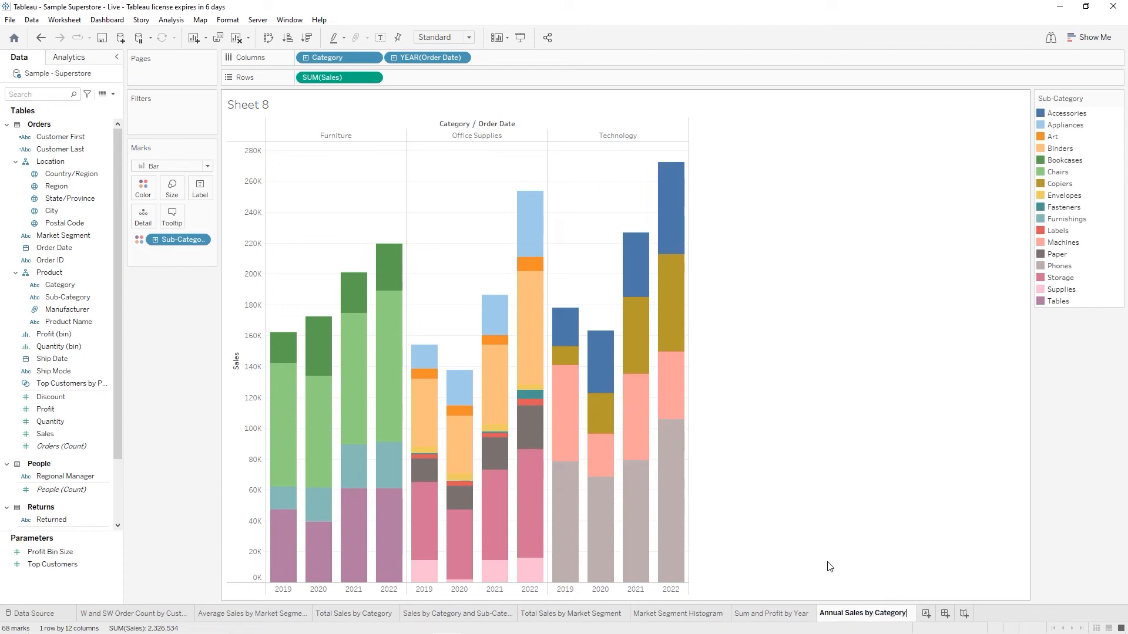
text( and Sub-Ca)
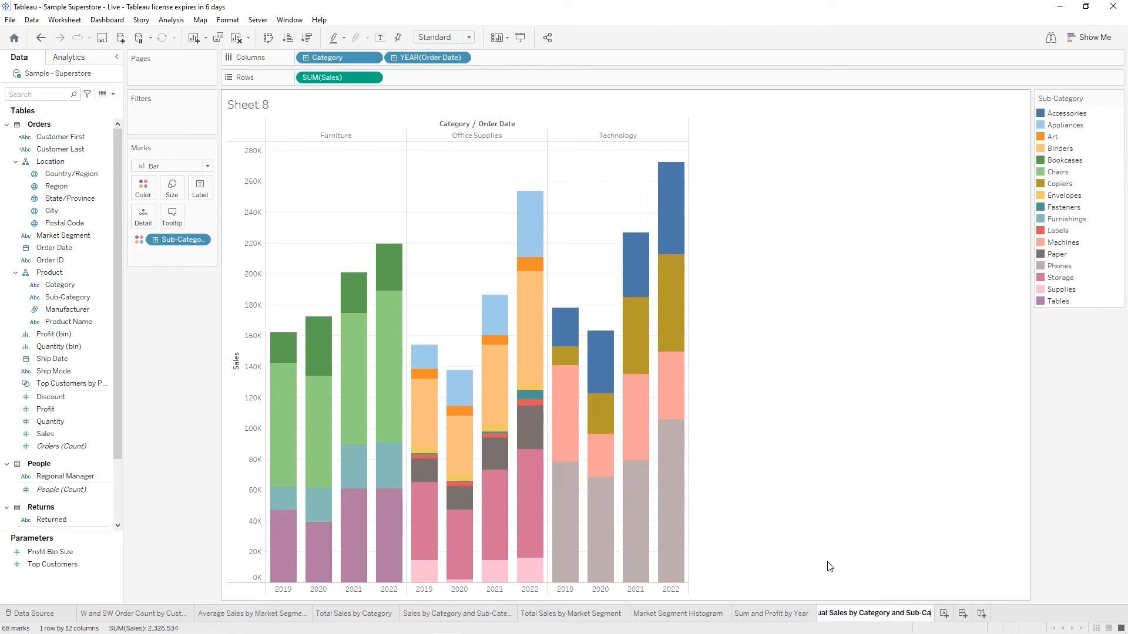
text(tegory)
key(Return)
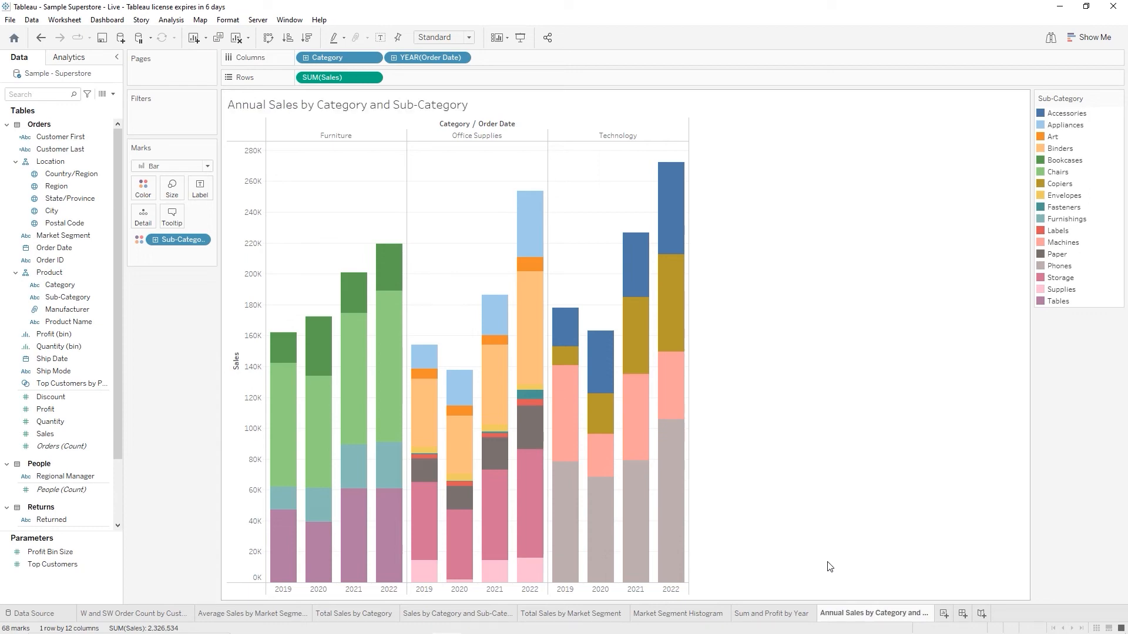
click(104, 43)
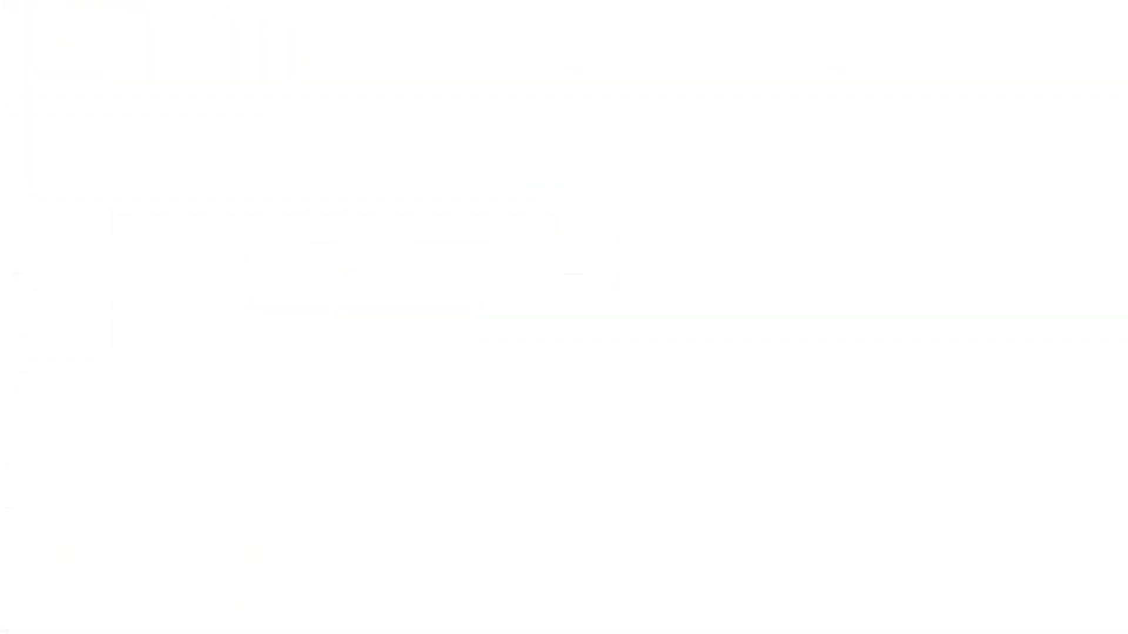
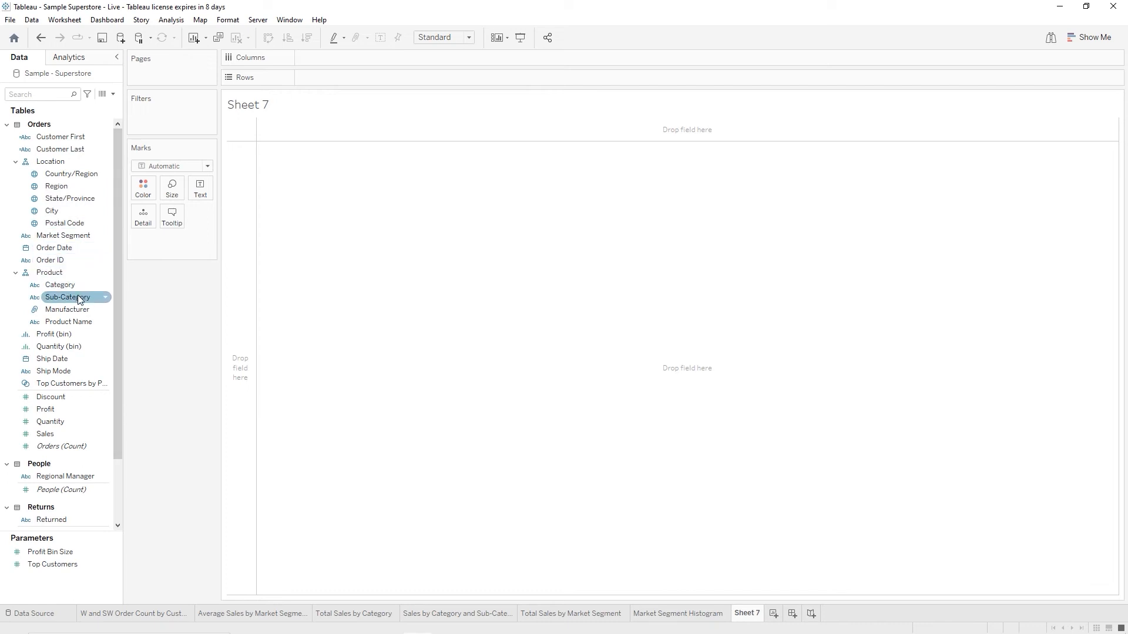
- On Sheet 7, place Sub-Category on Columns and Sales on Rows, and set the mark type to Circle
drag(81, 297, 338, 59)
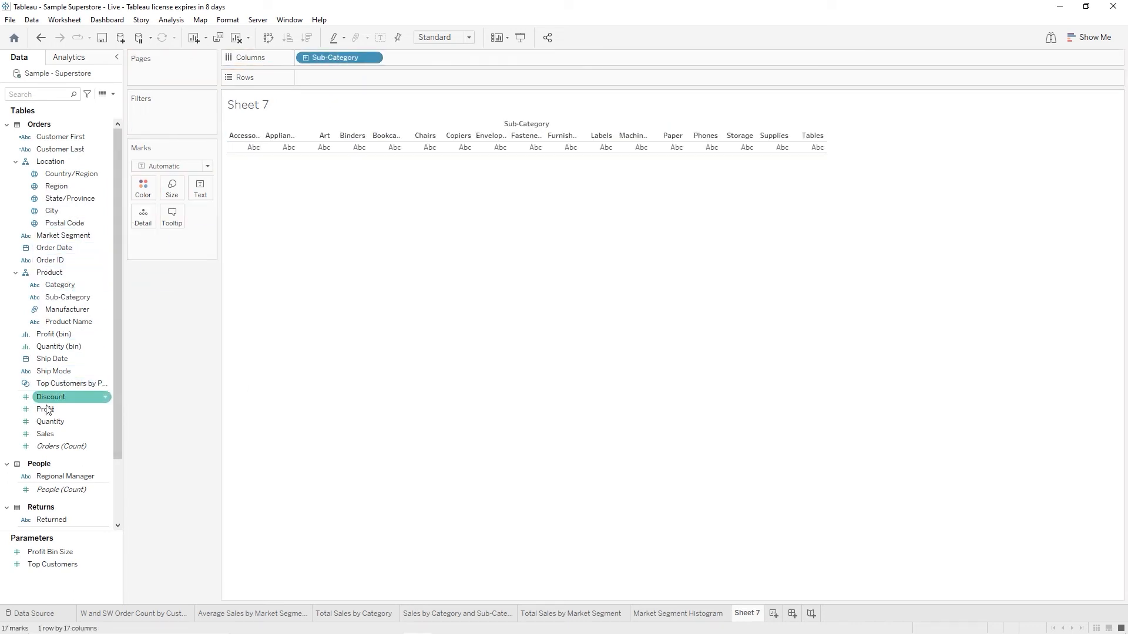
drag(42, 440, 323, 80)
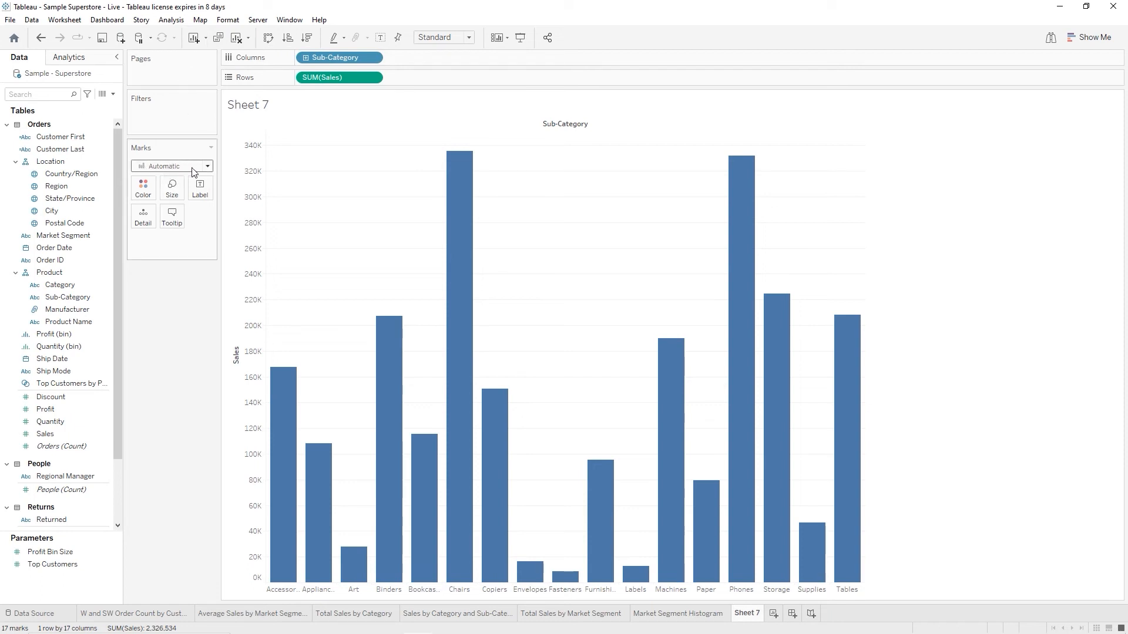
click(207, 167)
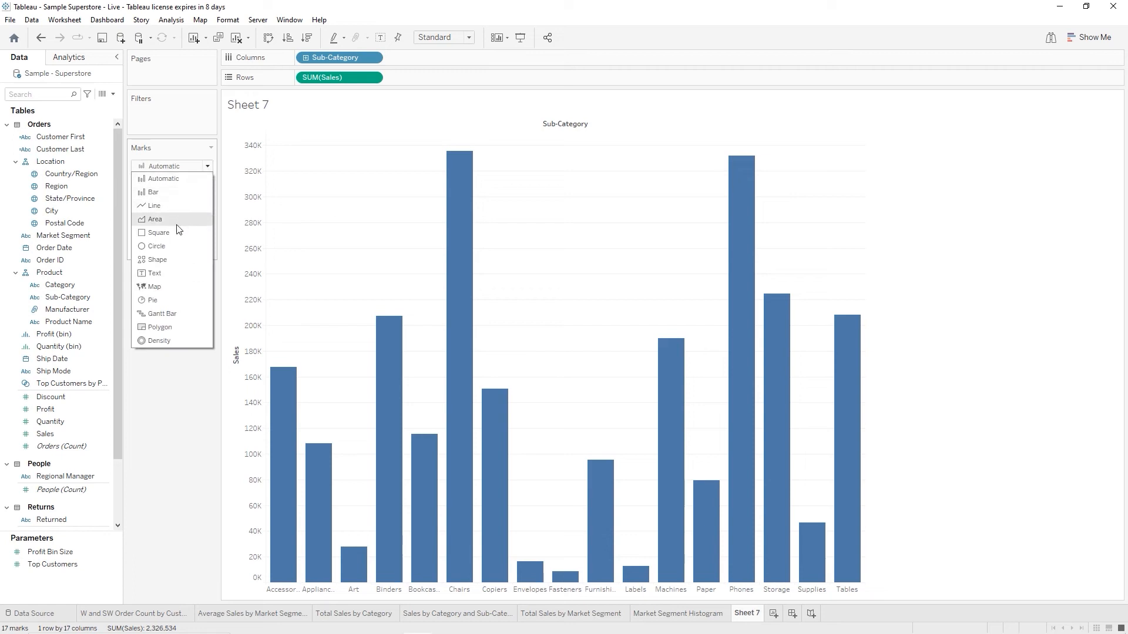
click(173, 245)
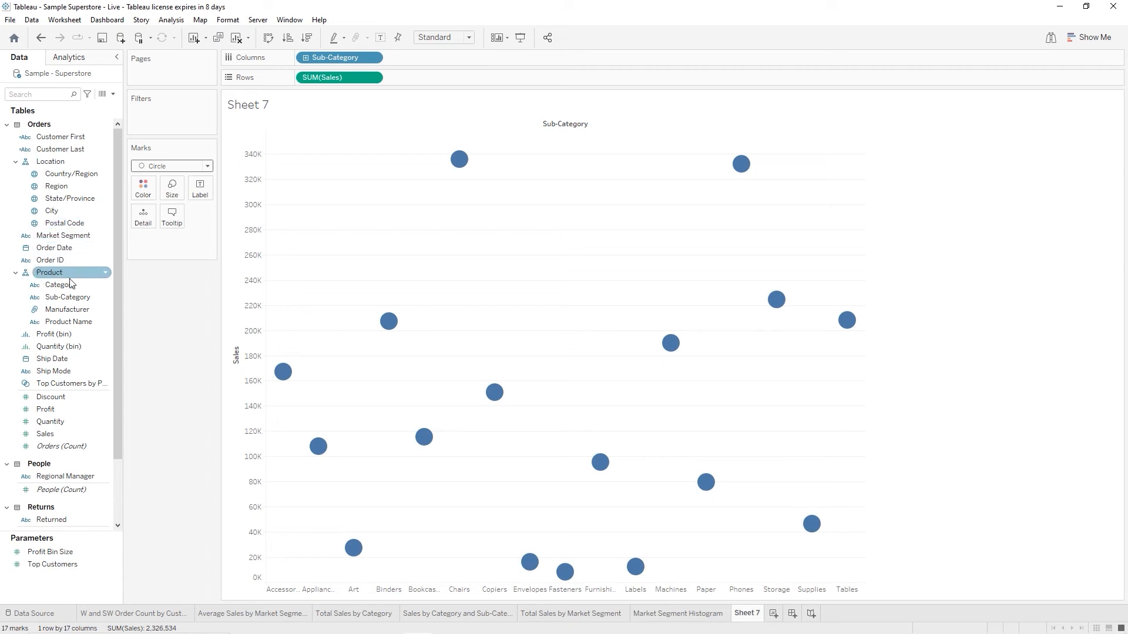
- Add Order Date to the marks as Detail and set its date level to the discrete Month without year
drag(56, 251, 147, 222)
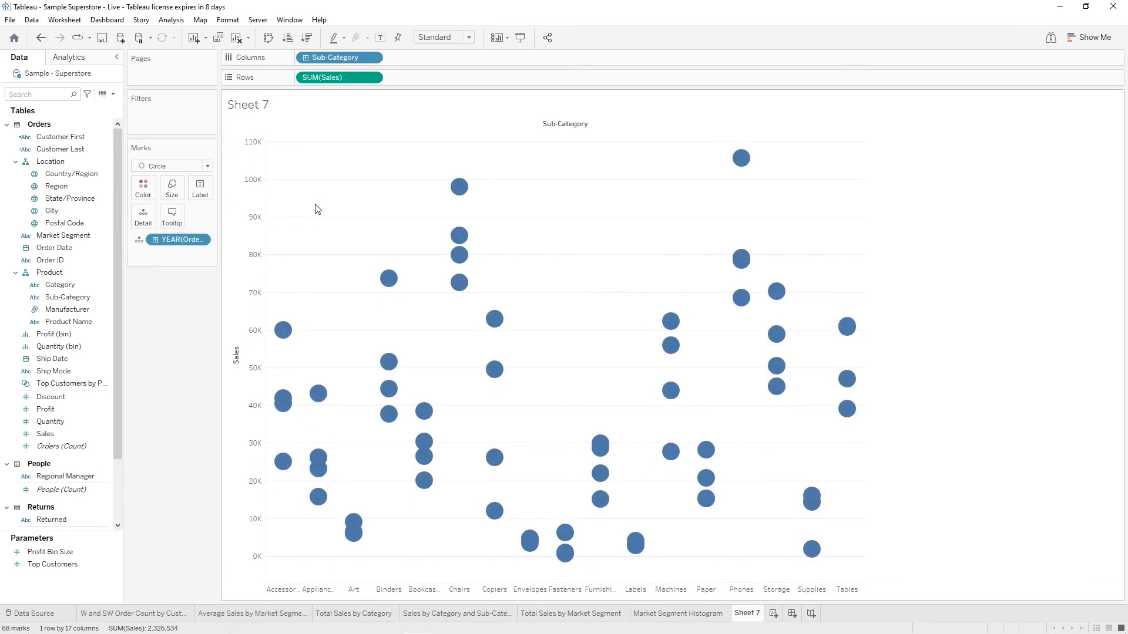
mouse_move(457, 189)
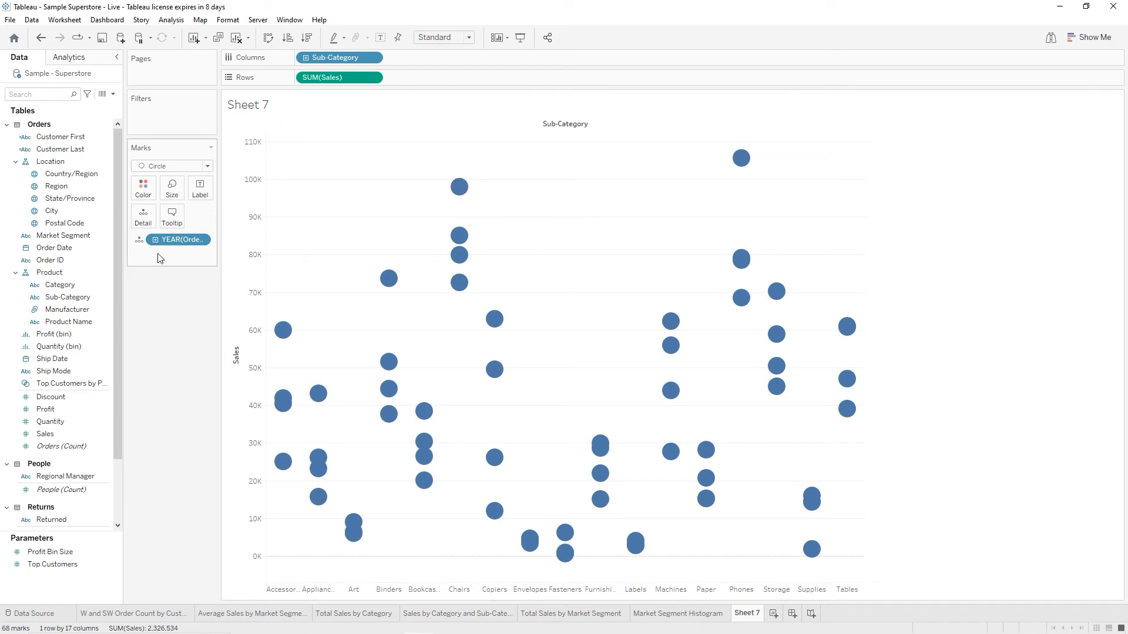
click(200, 241)
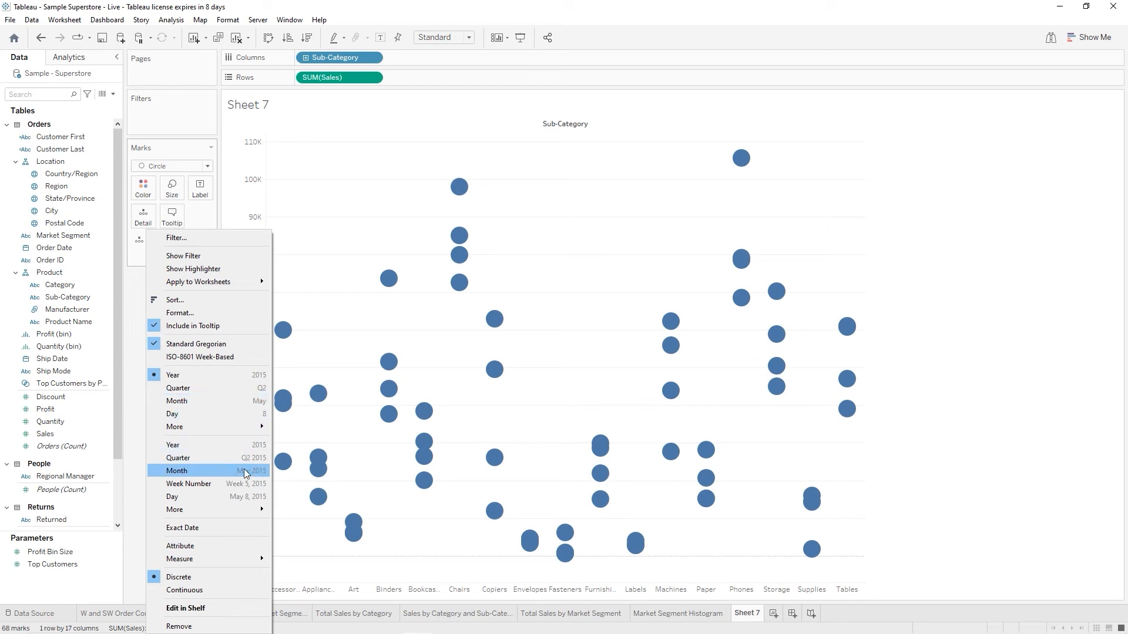
click(247, 401)
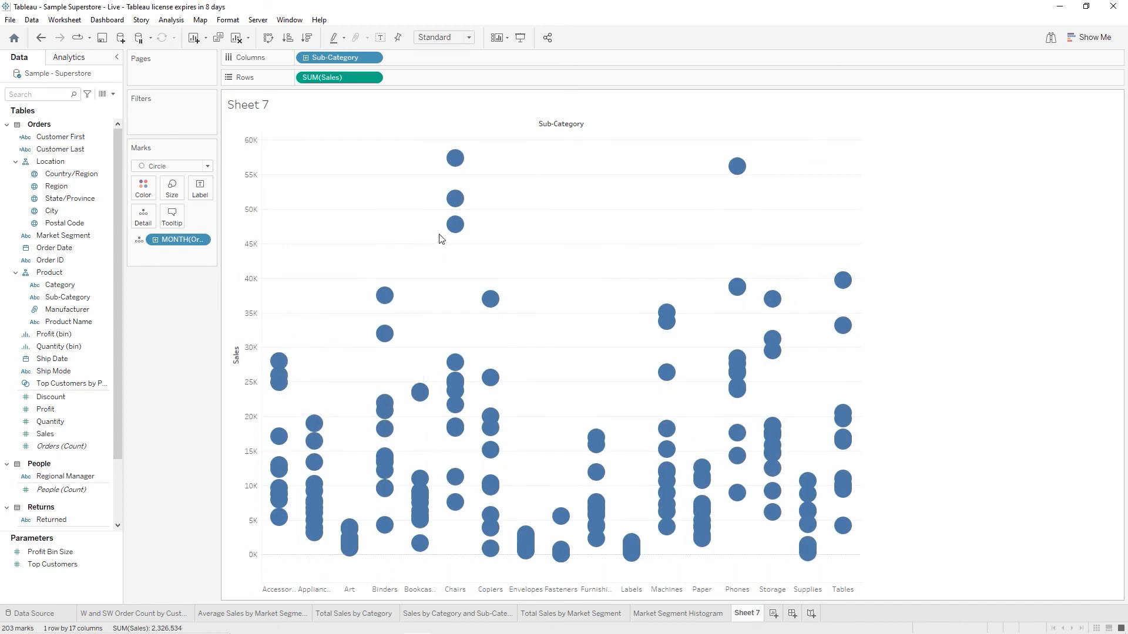
mouse_move(452, 226)
- Add a box plot to the Sales axis with whiskers extending to data within 1.5 times the IQR
right_click(249, 322)
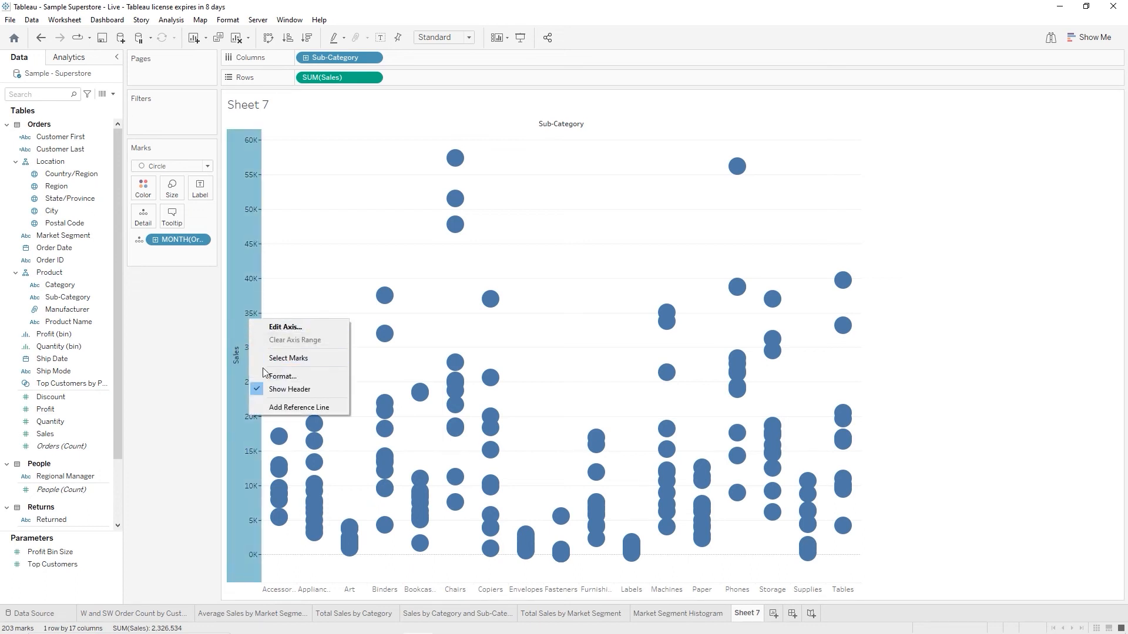
click(273, 407)
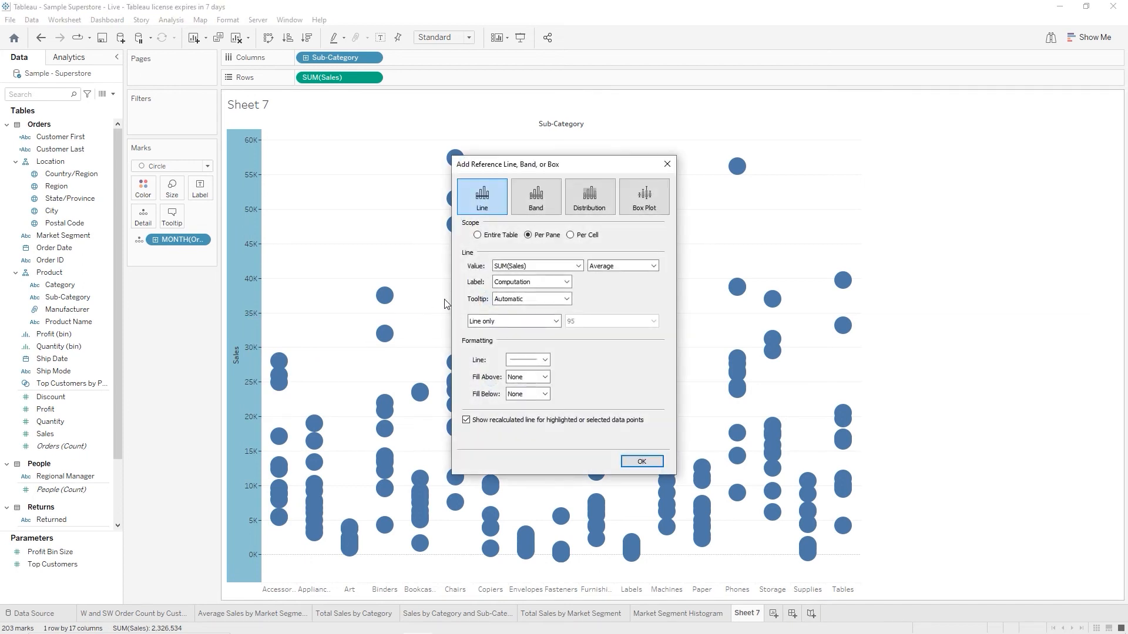
click(650, 199)
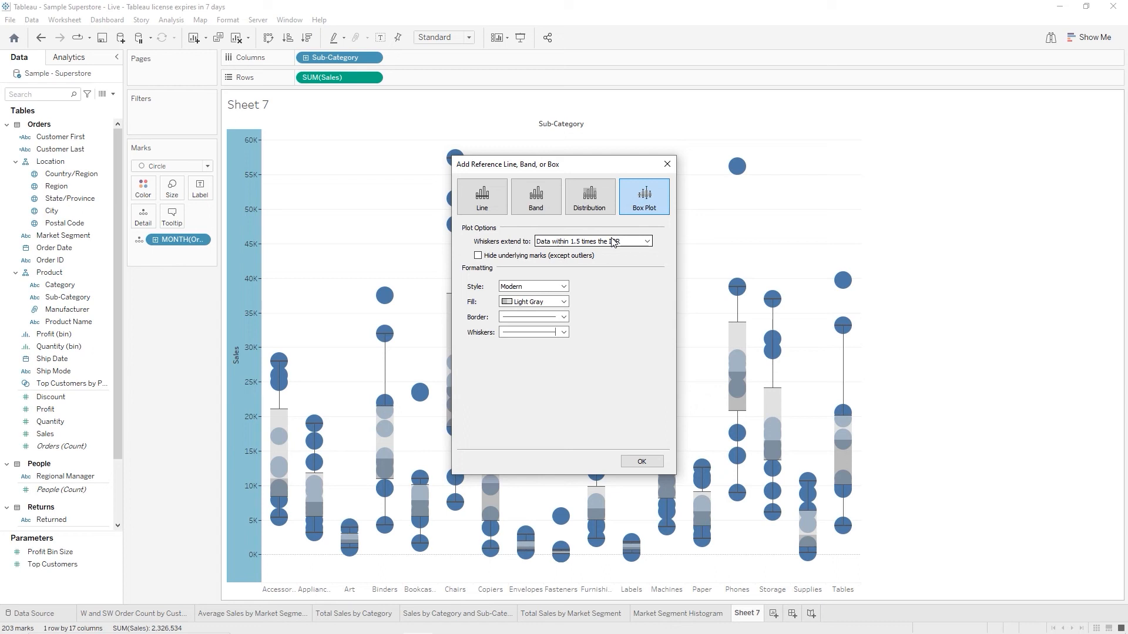
click(649, 243)
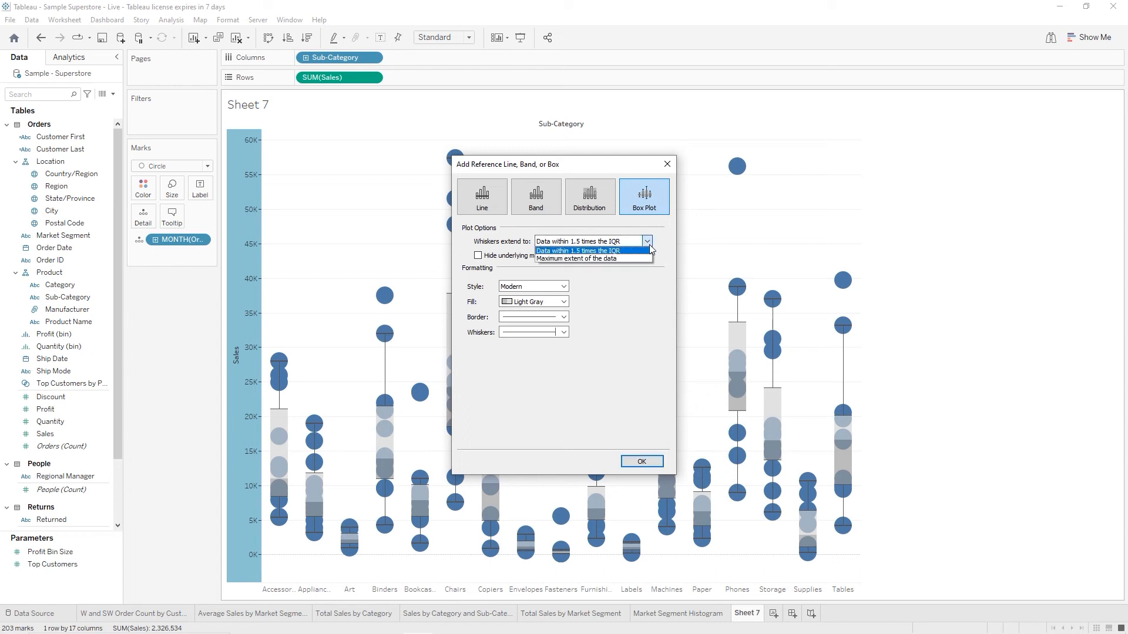
click(650, 245)
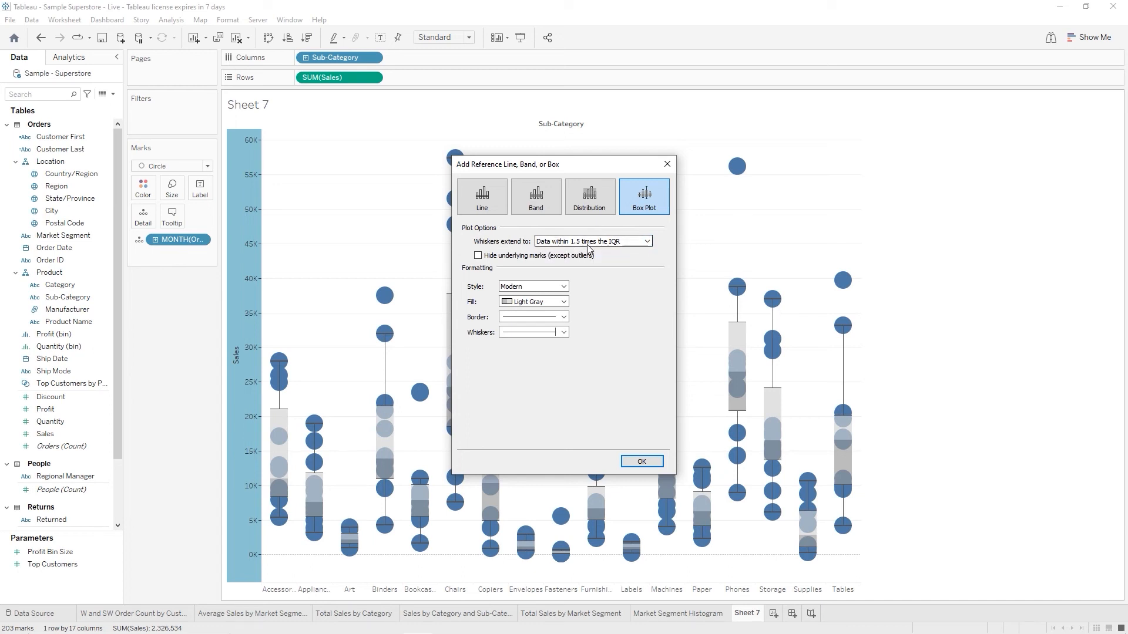
click(641, 462)
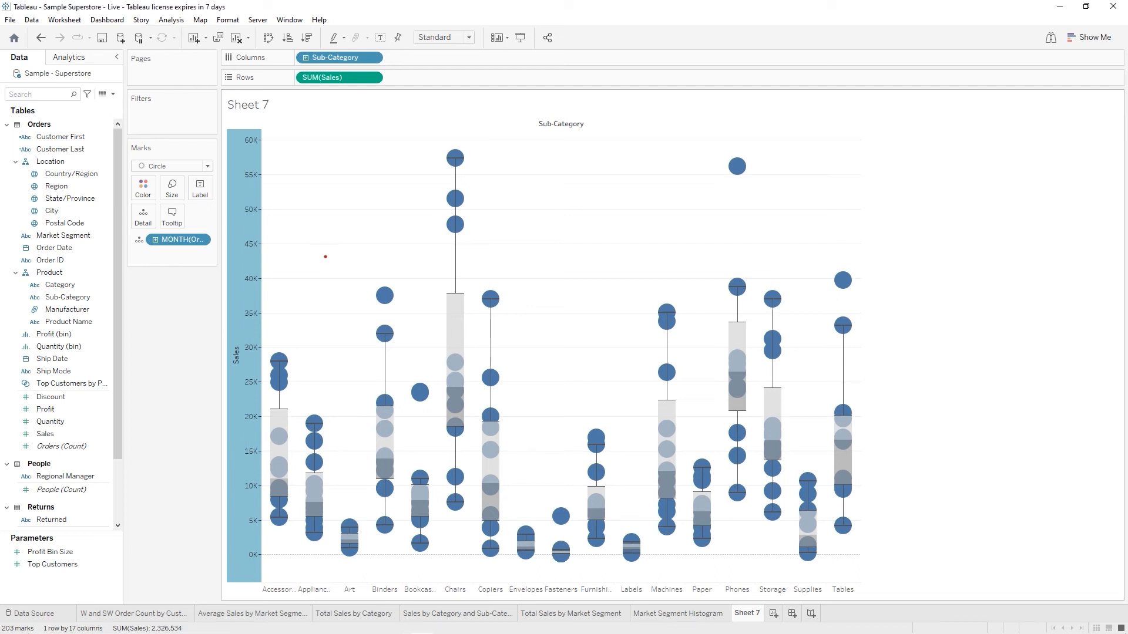
- Examine the Binders box plot's whiskers, hinges and median, along with its monthly sales marks
mouse_move(332, 280)
mouse_down()
mouse_move(365, 275)
mouse_move(411, 301)
mouse_move(428, 363)
mouse_move(405, 392)
mouse_up()
mouse_move(404, 435)
mouse_down()
mouse_move(400, 534)
mouse_move(370, 546)
mouse_move(350, 483)
mouse_move(324, 295)
mouse_move(333, 280)
mouse_up()
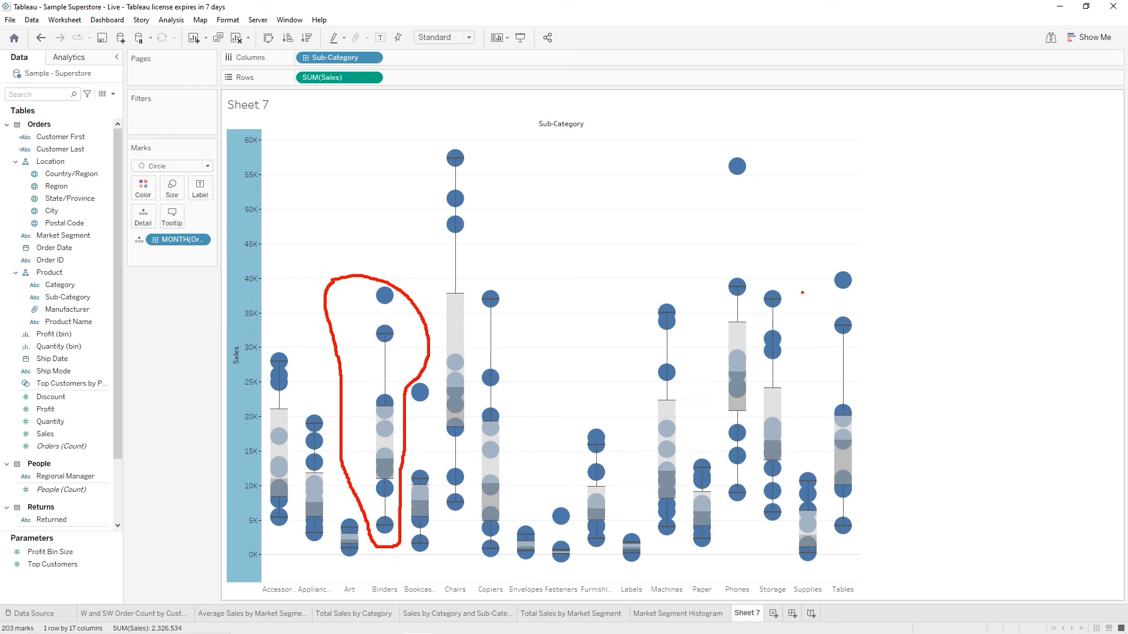
key(Escape)
mouse_move(391, 447)
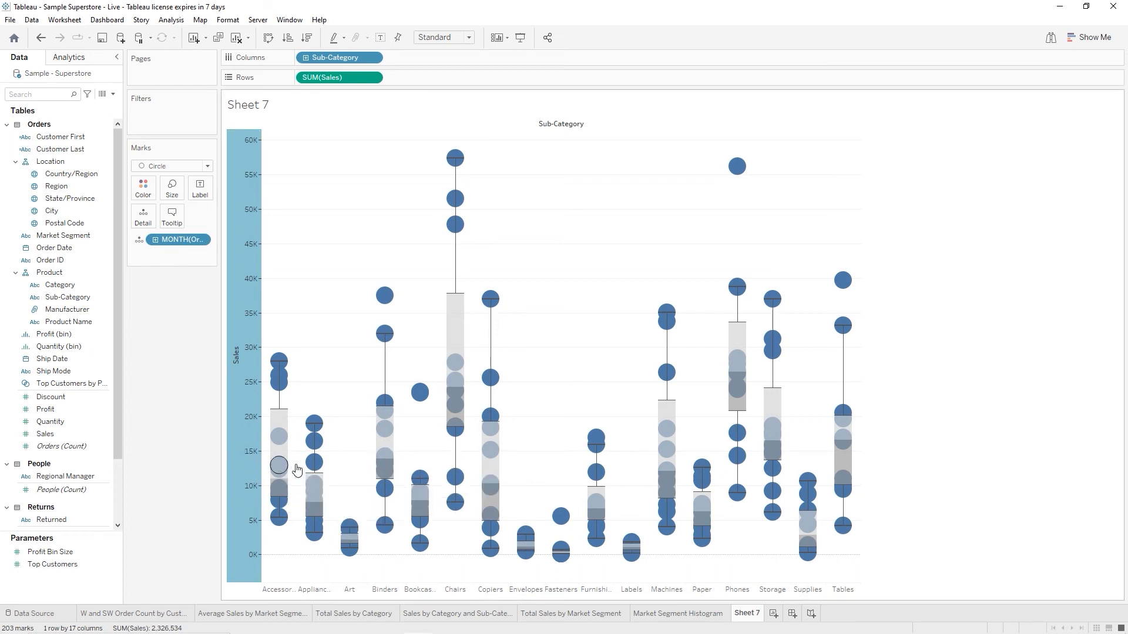
mouse_move(377, 484)
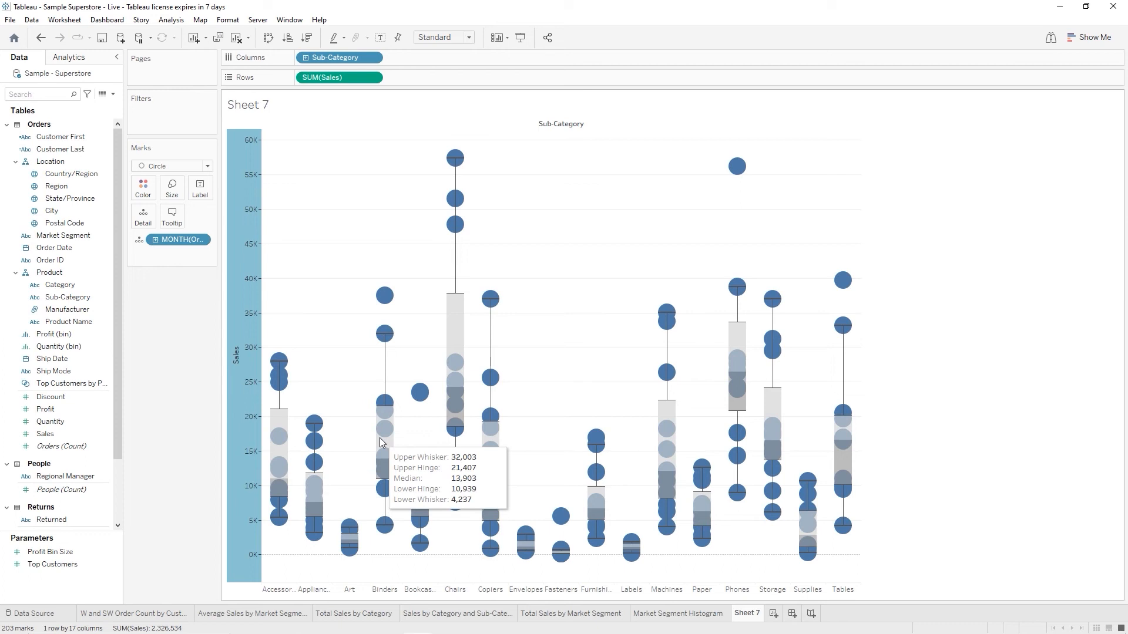
mouse_move(490, 376)
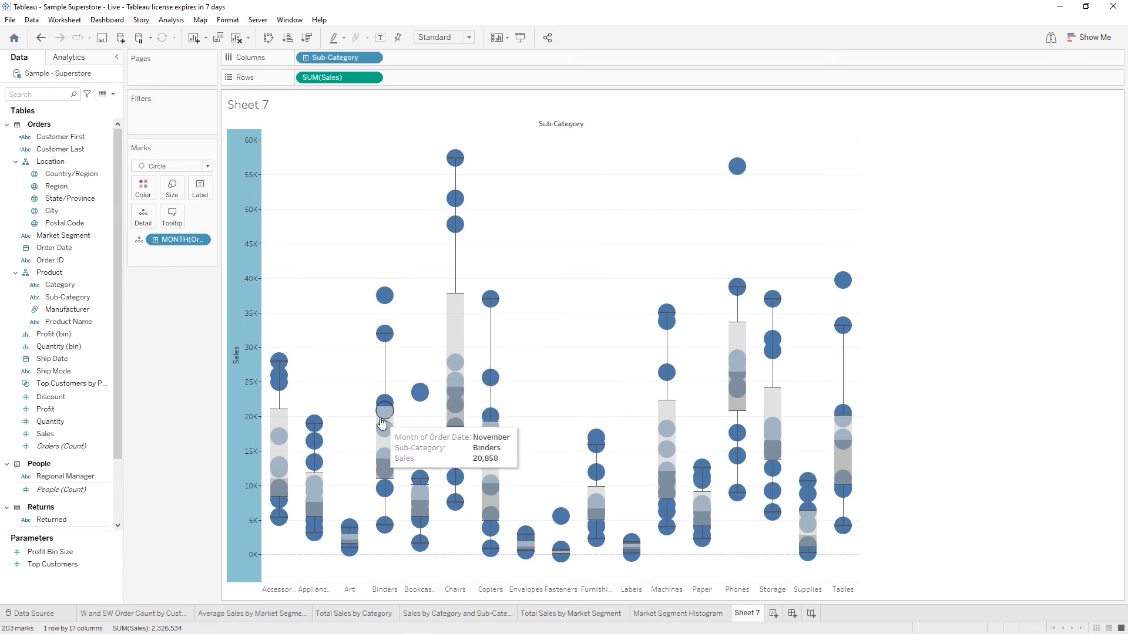
mouse_move(378, 414)
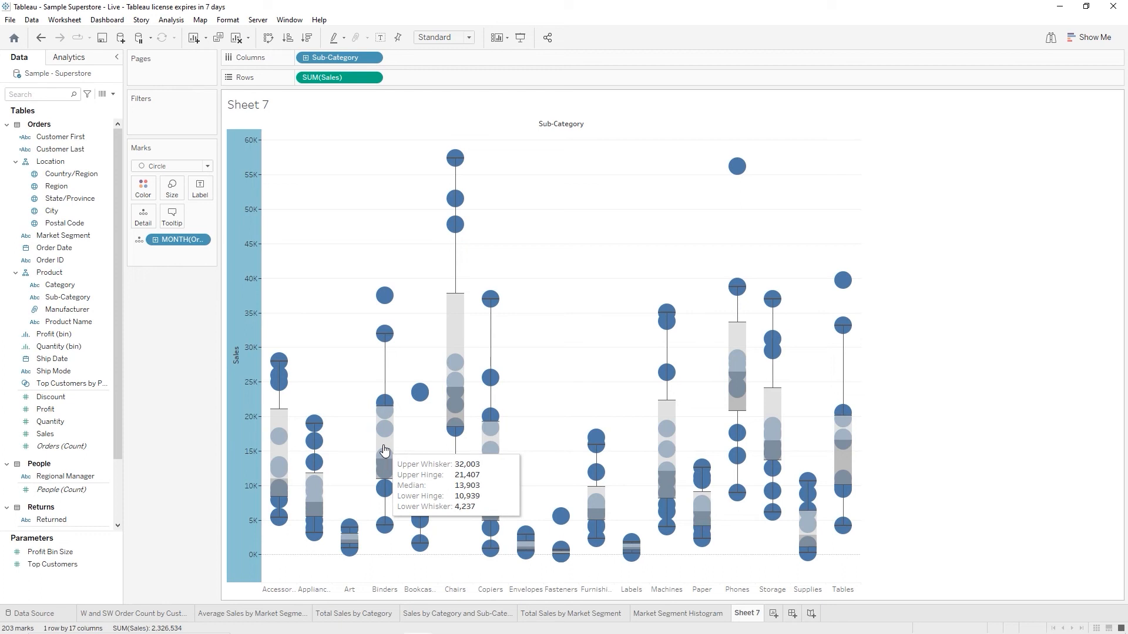
mouse_move(378, 304)
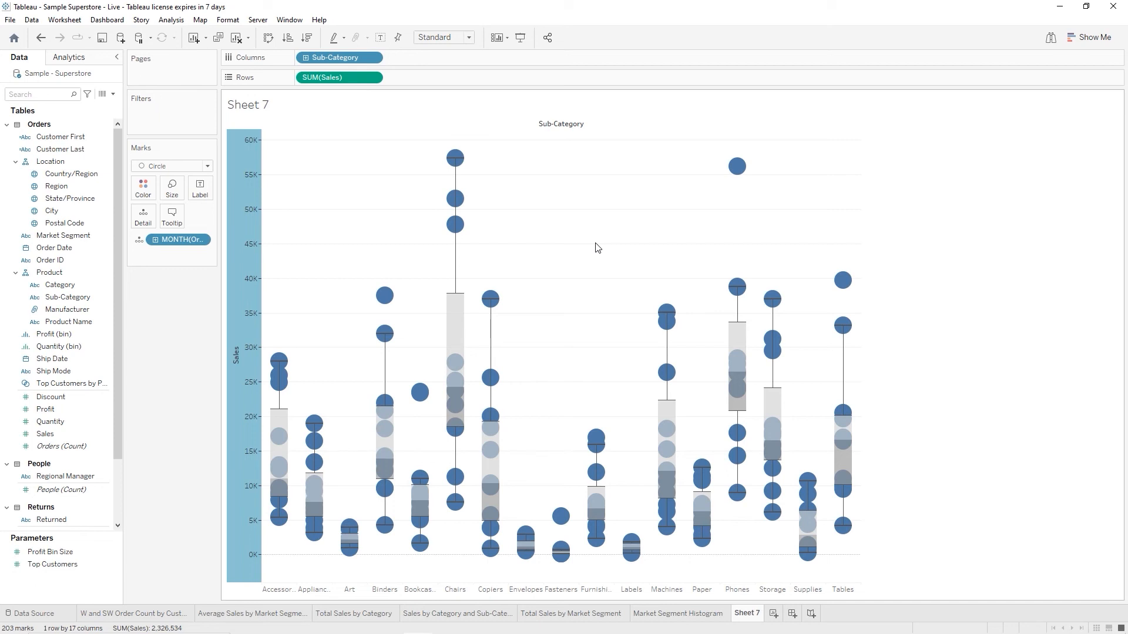
- Rename Sheet 7 as Total Sales by Sub-Category Box Plot and save the workbook
double_click(746, 615)
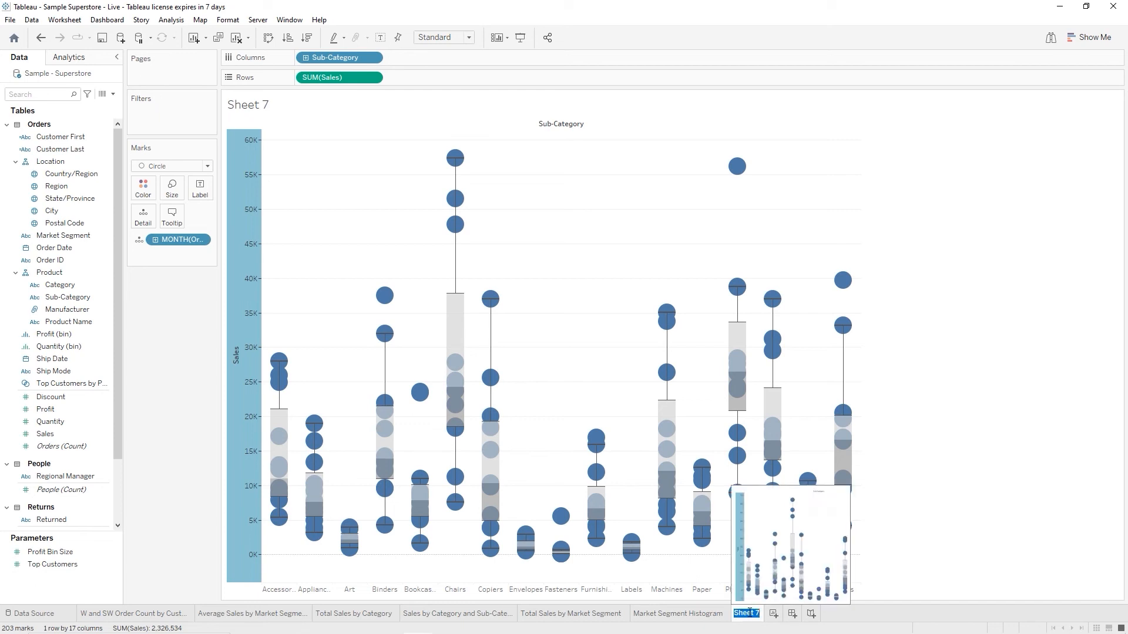
text(Total Sales by Su)
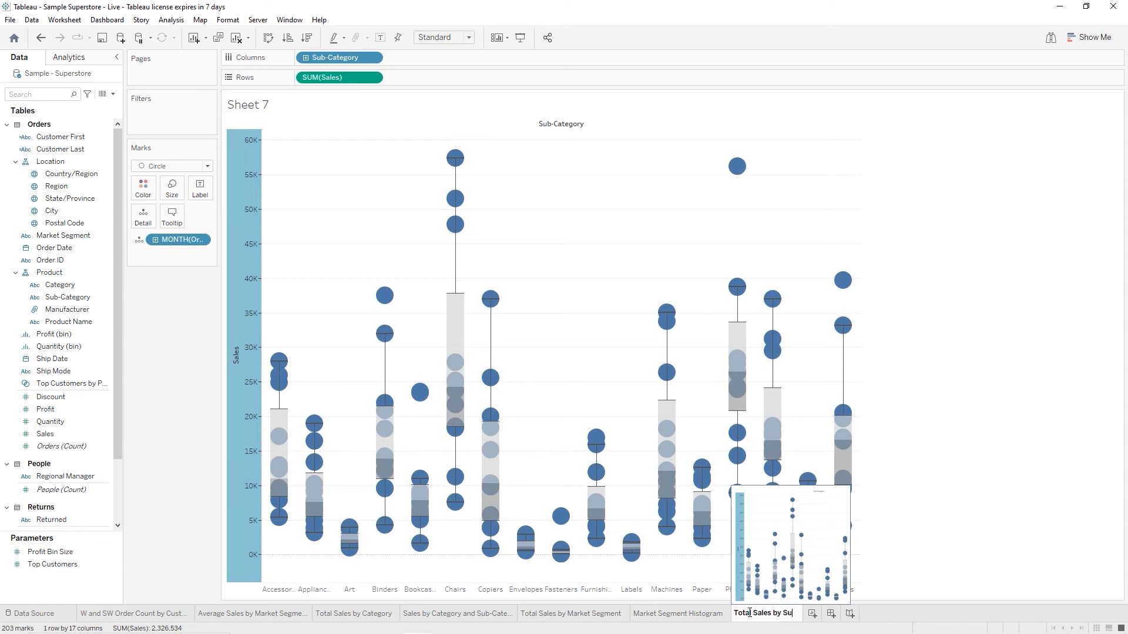
text(b-Categ)
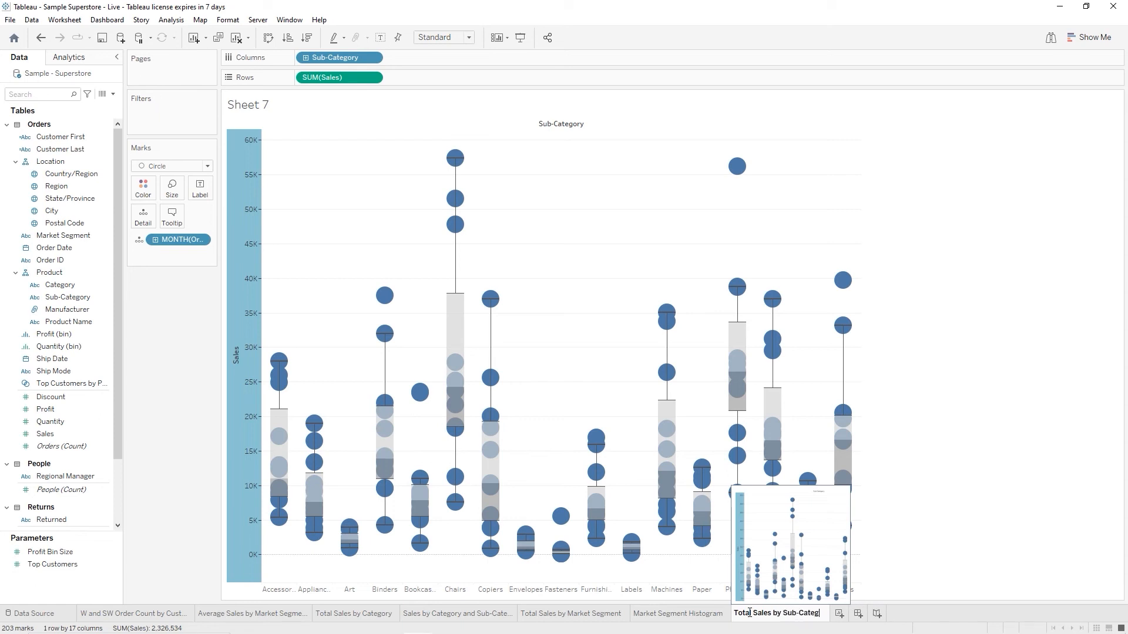
text(ory Box P)
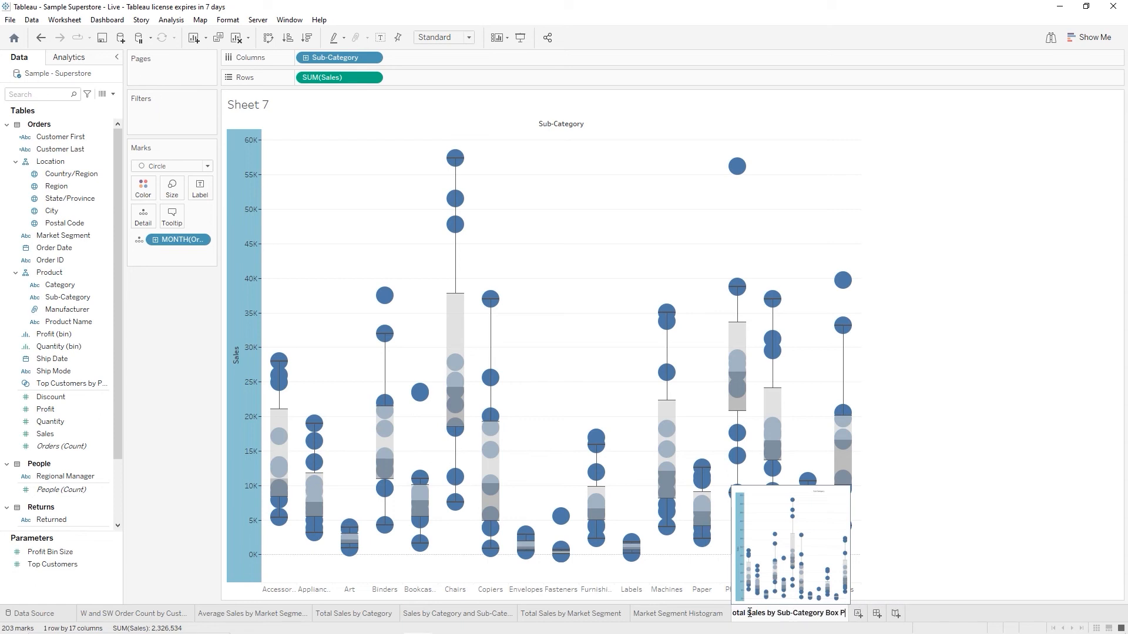
text(lot)
key(Return)
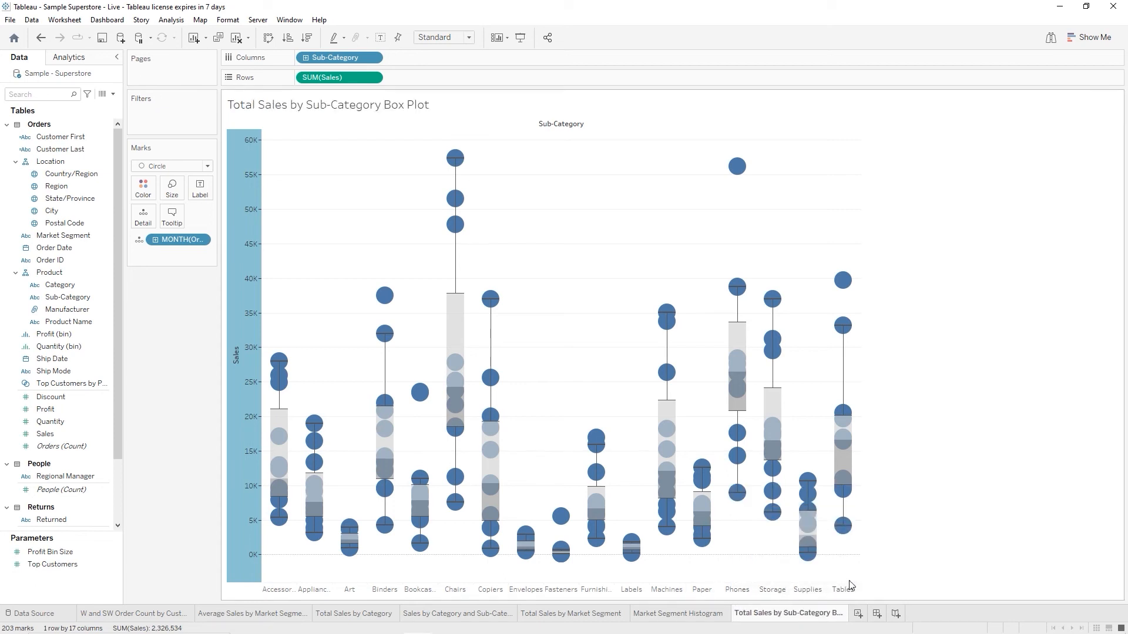
click(102, 39)
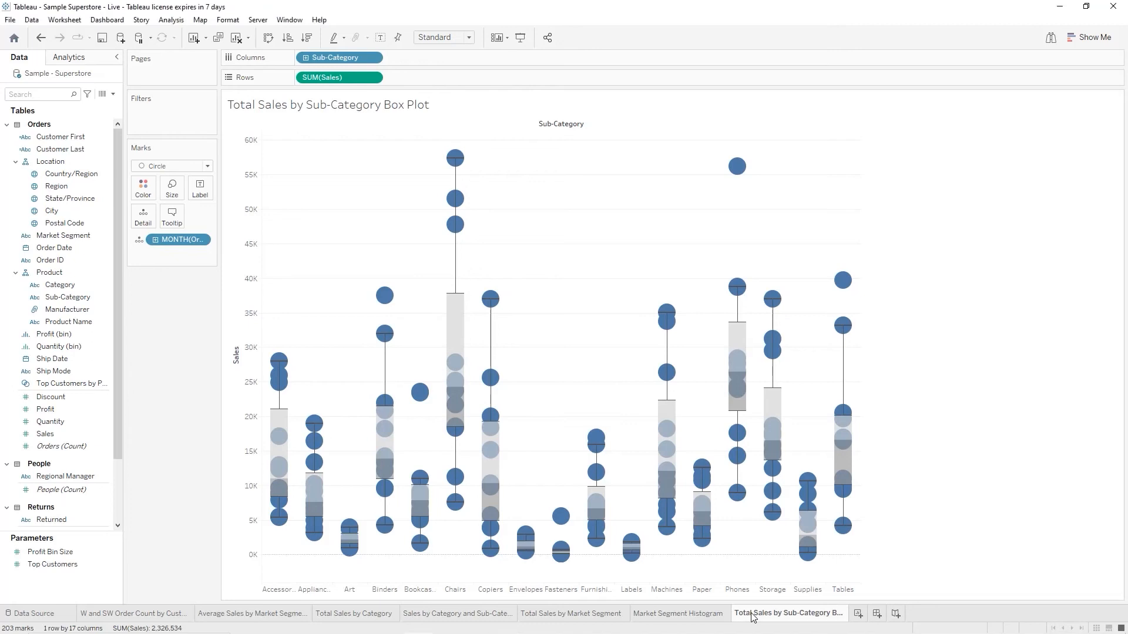
- Duplicate the Total Sales by Sub-Category Box Plot worksheet, placing the copy directly after the original
drag(755, 615, 817, 616)
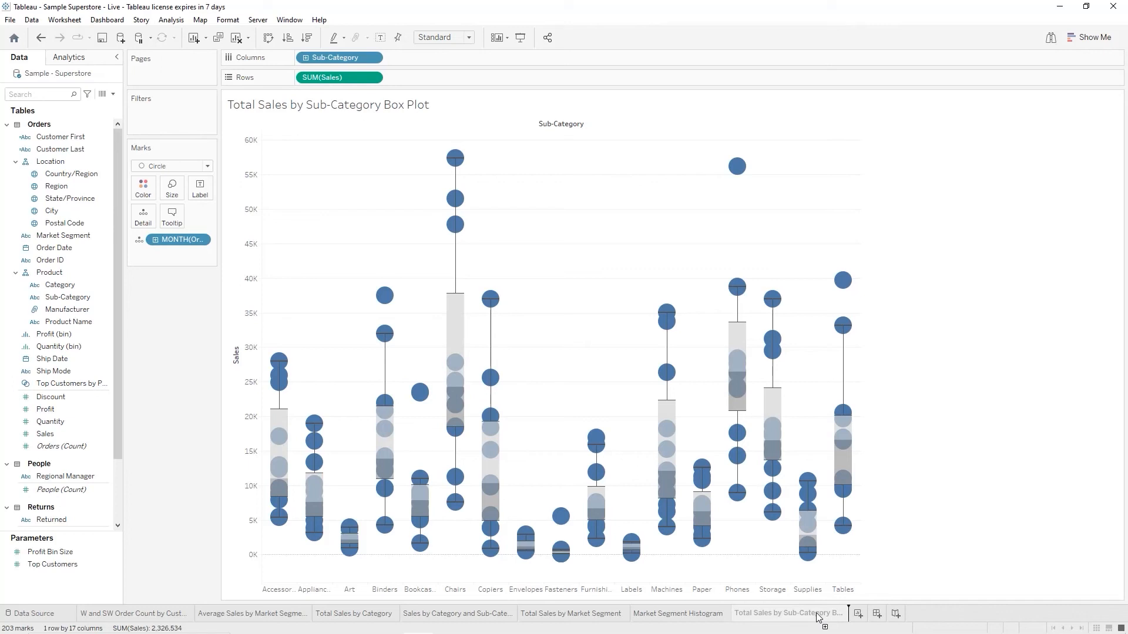
drag(816, 617, 817, 616)
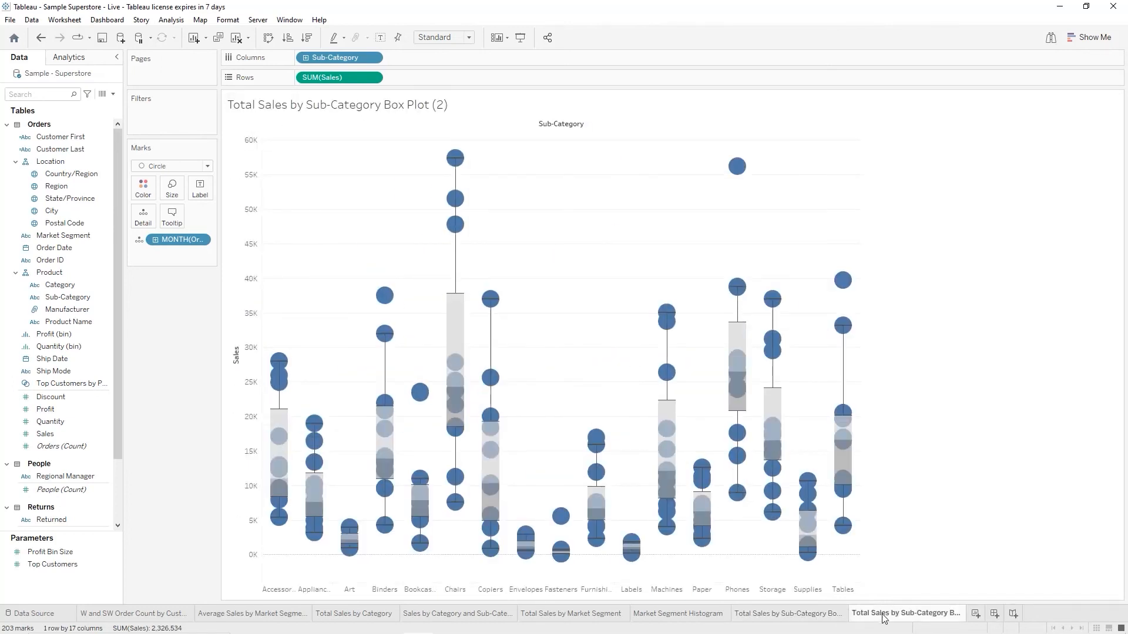
mouse_move(883, 618)
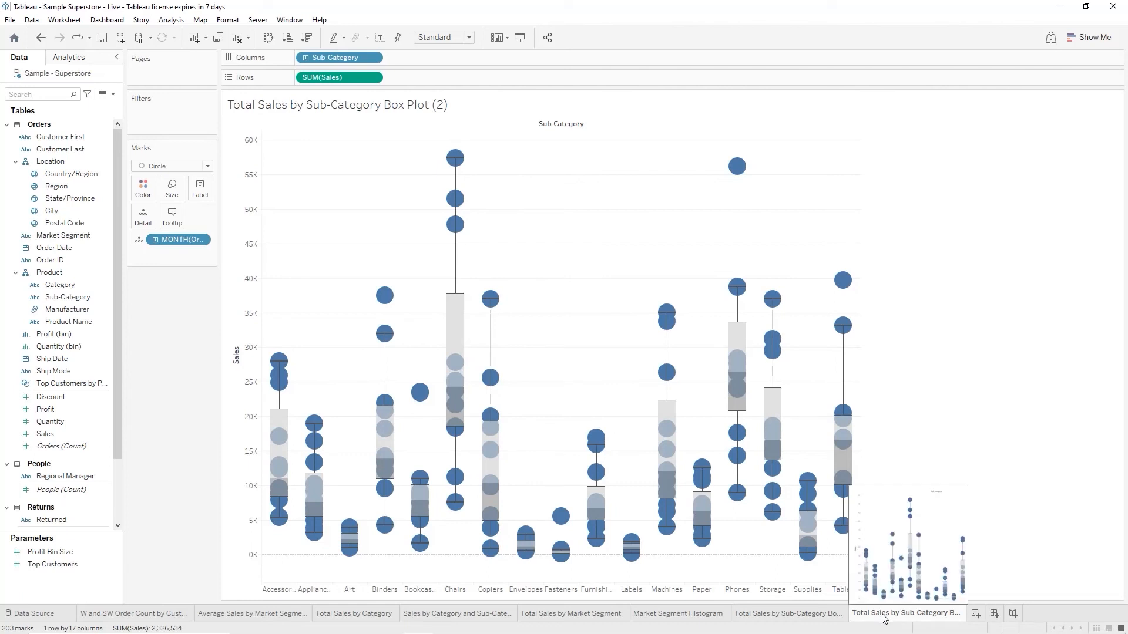
- Rename the duplicated worksheet as Total Sales by Sub-Category Box and Whisker Plot (2)
double_click(882, 614)
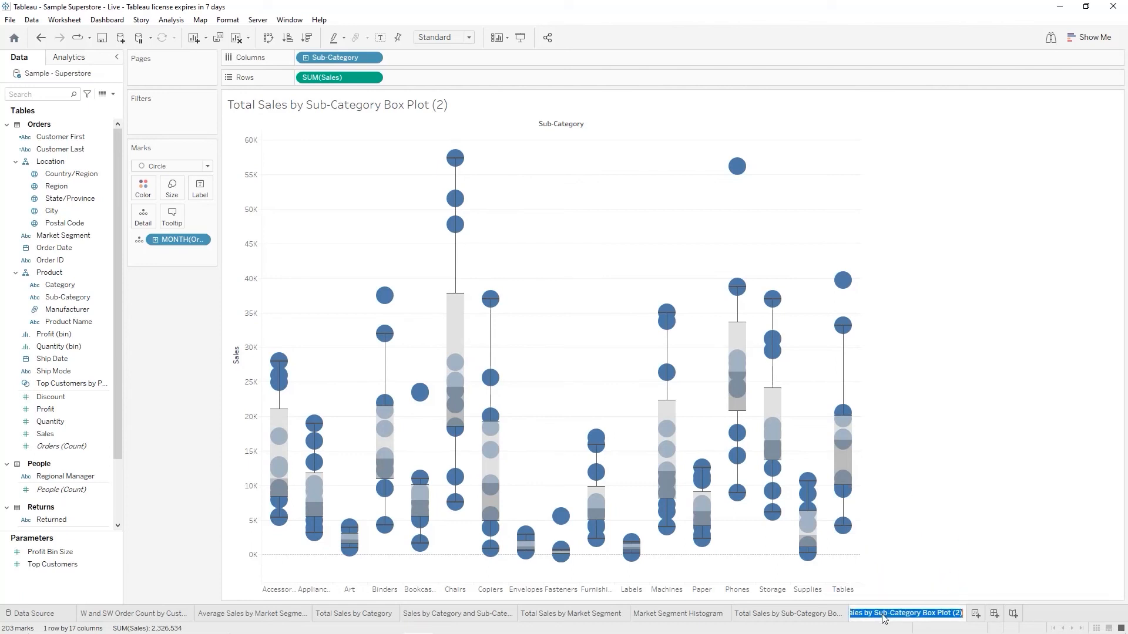
click(923, 615)
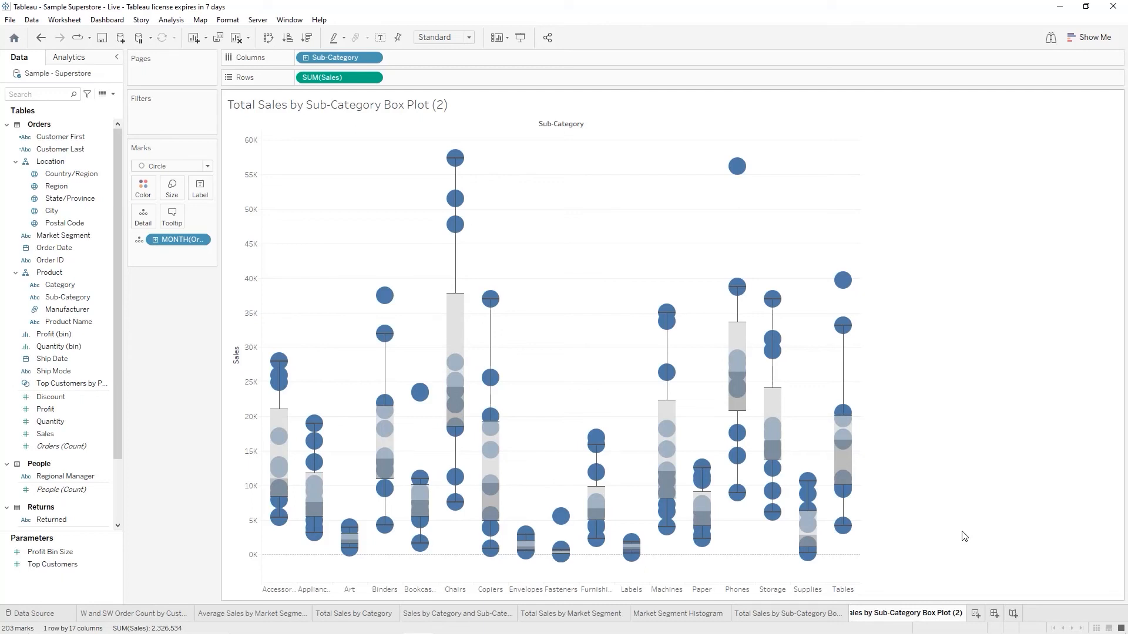
key(Delete)
key(Delete)
key(Delete)
key(Delete)
key(Delete)
key(Delete)
key(Delete)
key(Delete)
text(and Whisker)
key(Return)
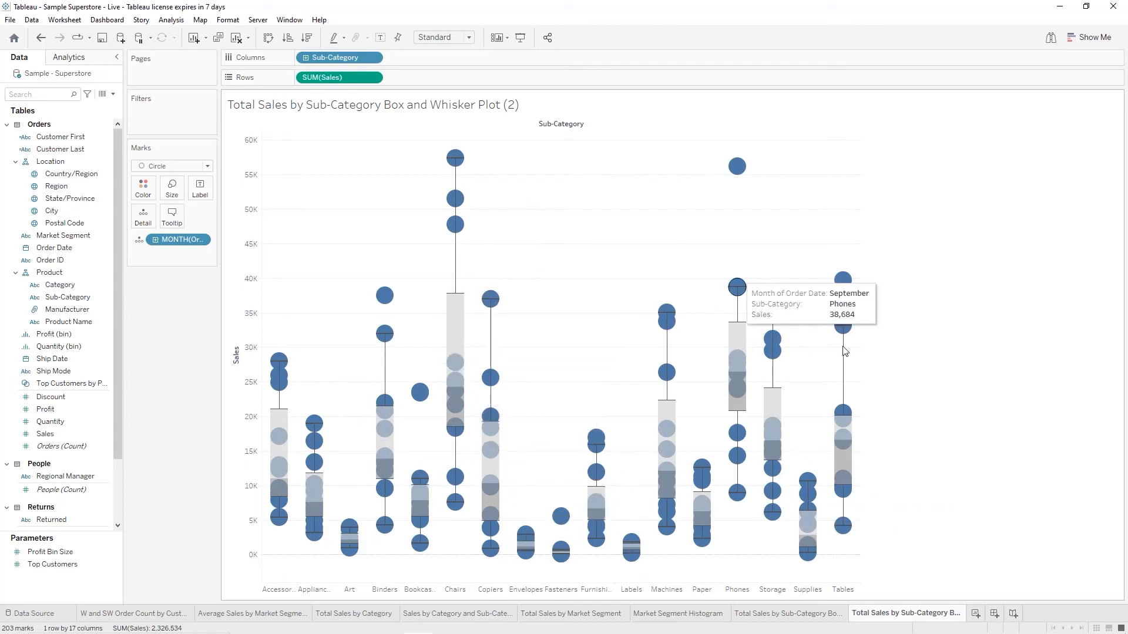
- Remove the "(2)" suffix from the duplicated box and whisker worksheet's name
double_click(929, 614)
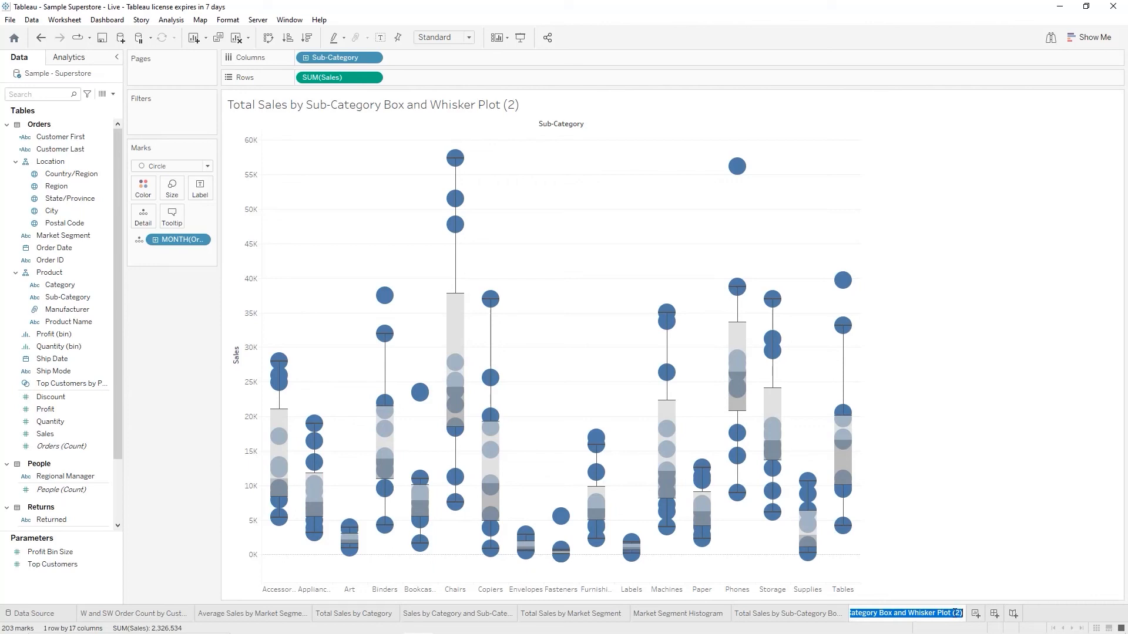
click(964, 614)
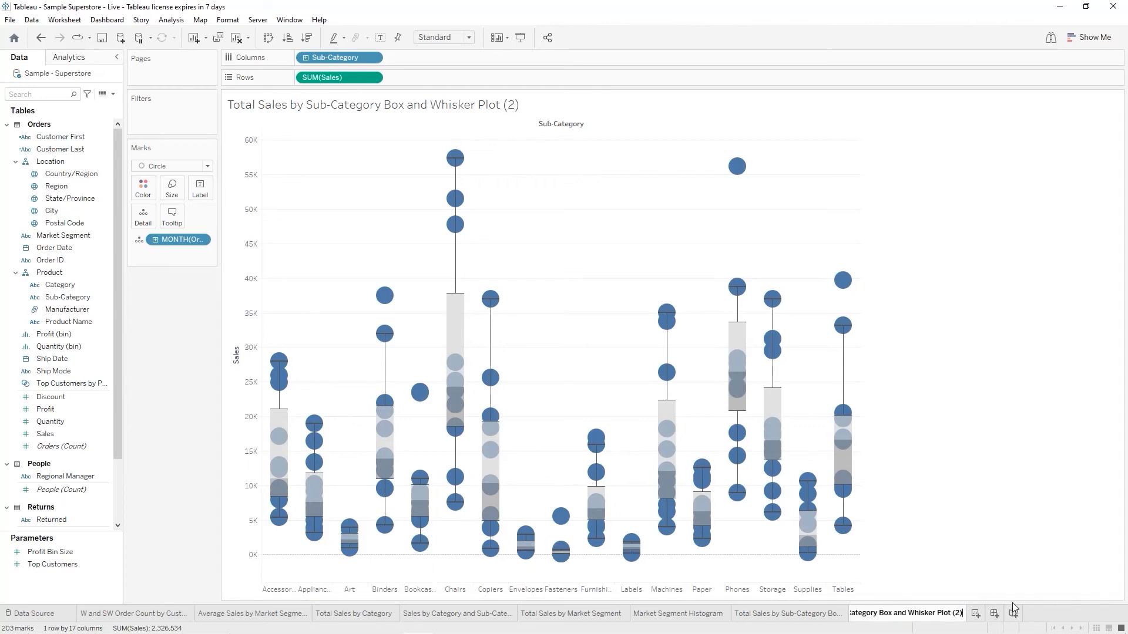
key(BackSpace)
key(BackSpace)
key(BackSpace)
key(BackSpace)
key(Return)
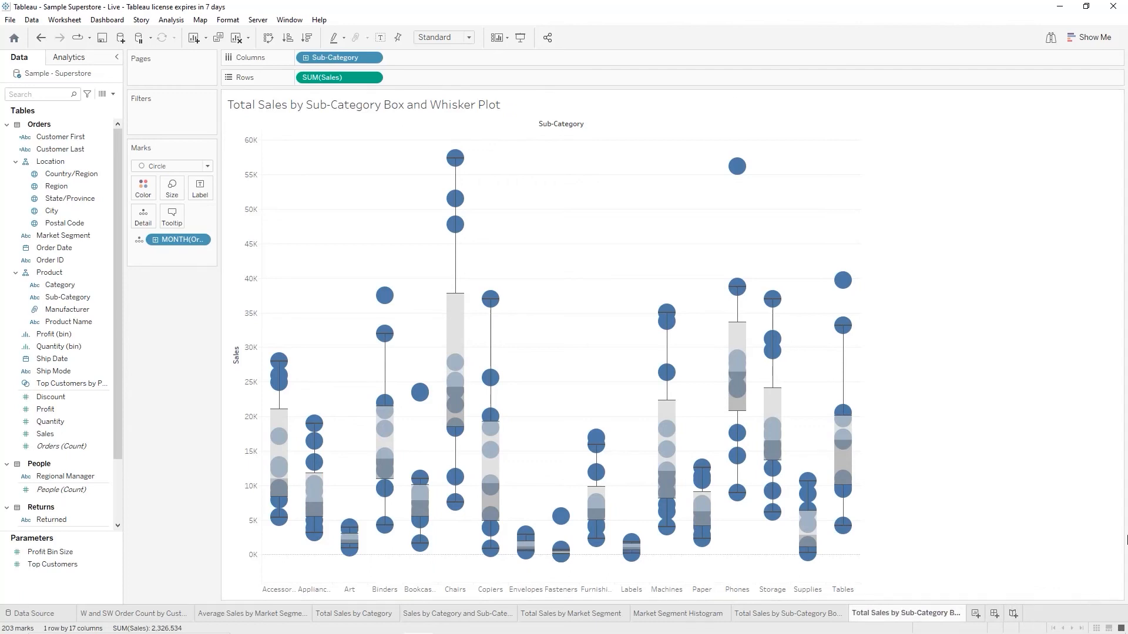
- Remove the existing box plot reference line from the Sales axis of the box and whisker worksheet
right_click(1125, 539)
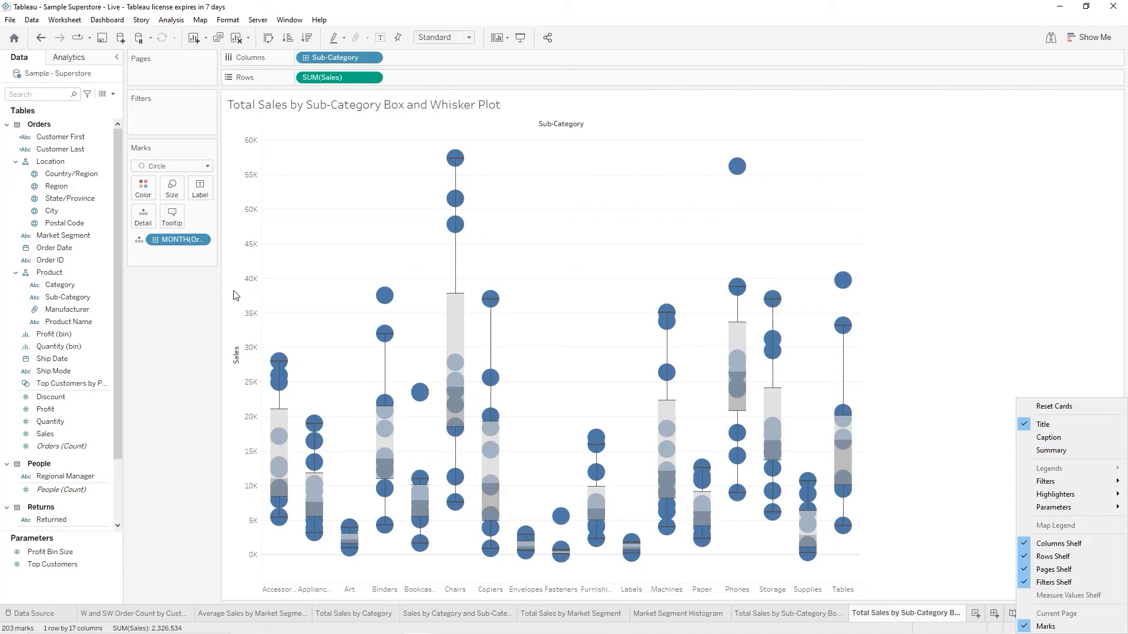
right_click(250, 364)
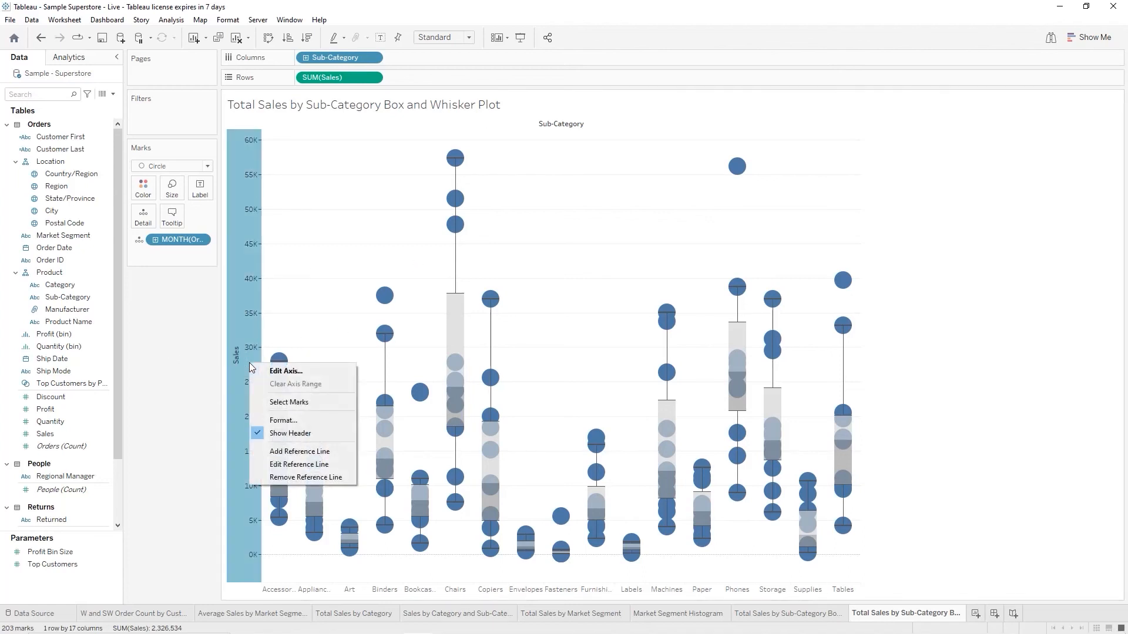
click(315, 479)
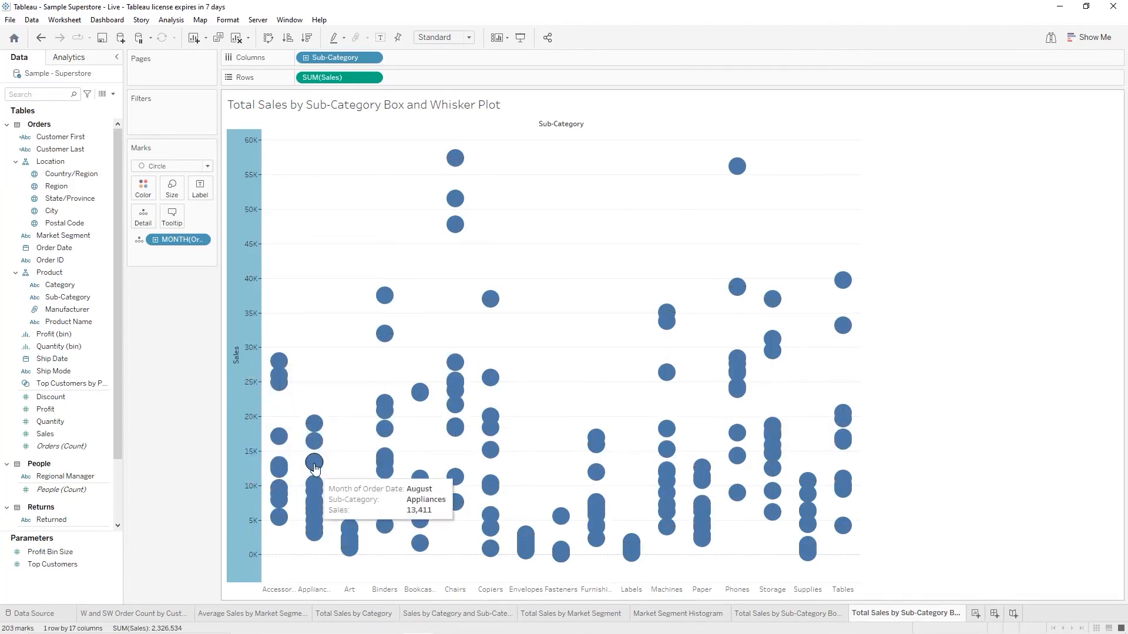
mouse_move(316, 464)
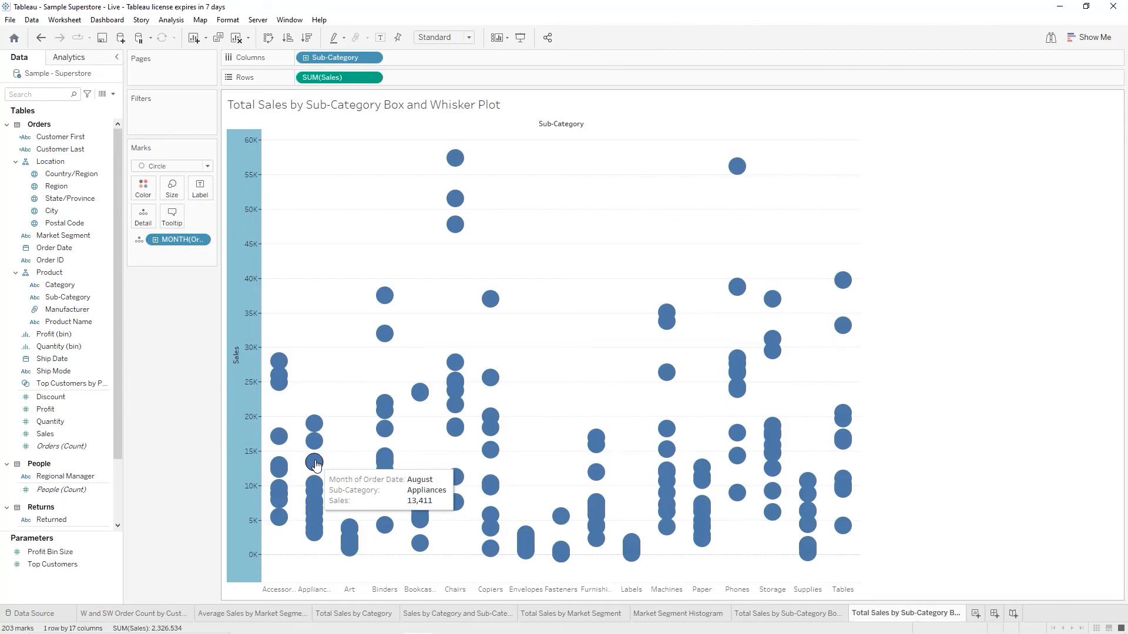
- Apply the box-and-whisker plot chart type to the worksheet and save the workbook
click(1085, 41)
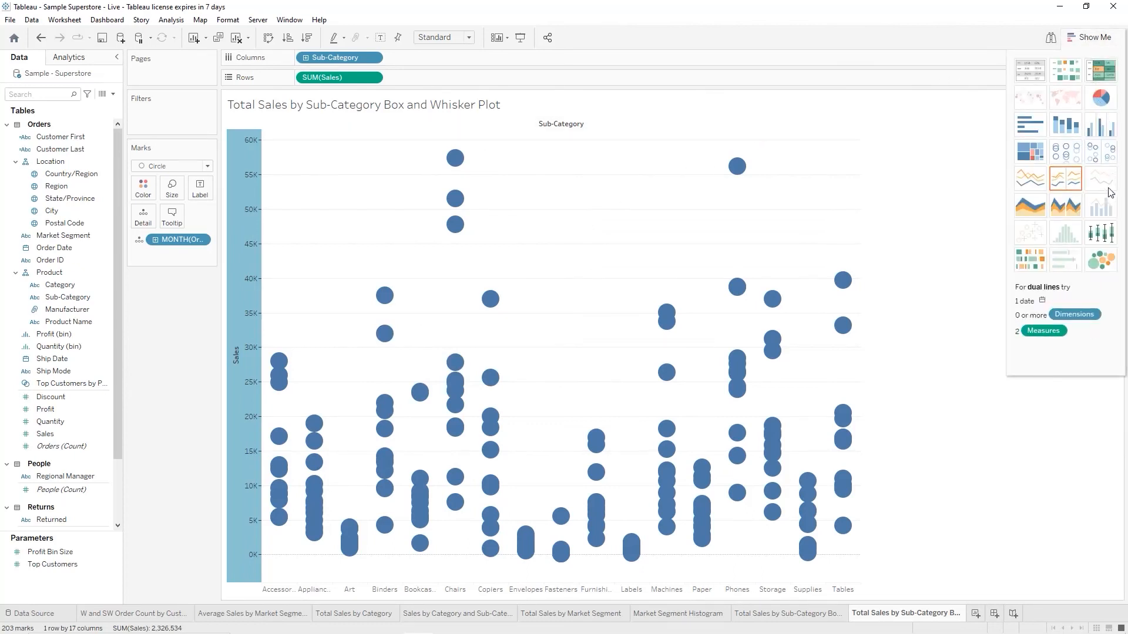
click(1104, 237)
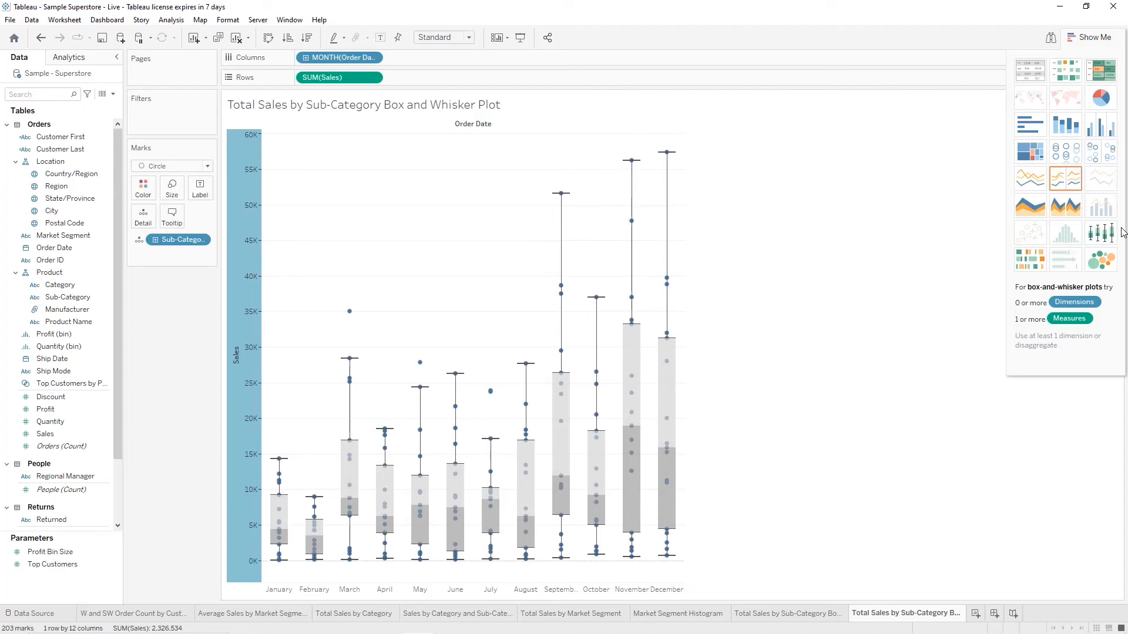
mouse_move(632, 426)
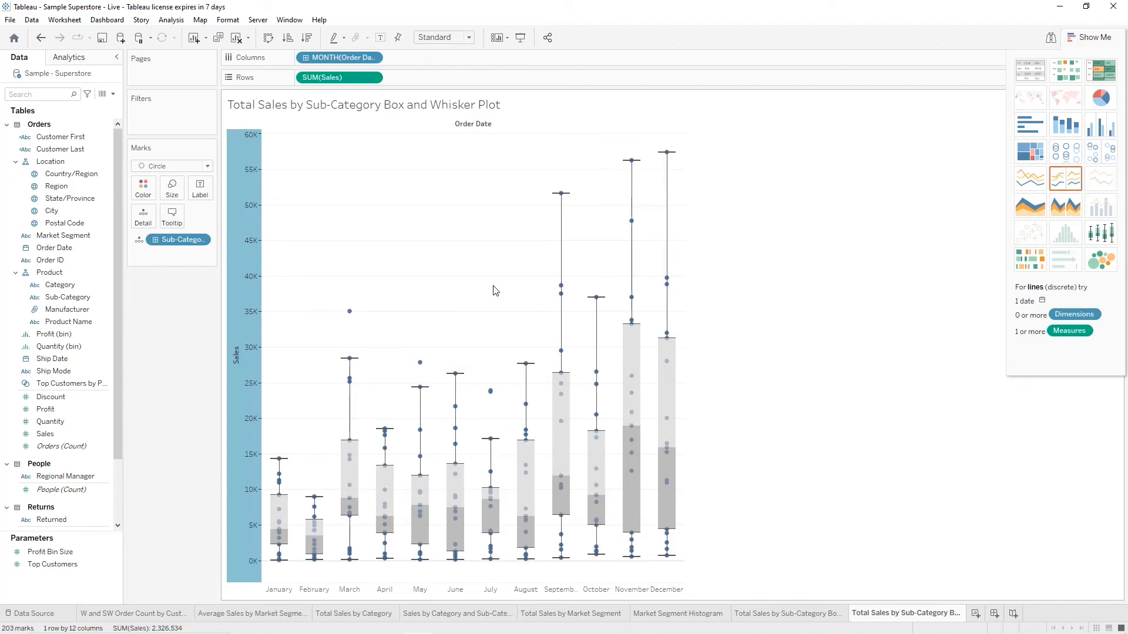
mouse_move(533, 463)
click(102, 38)
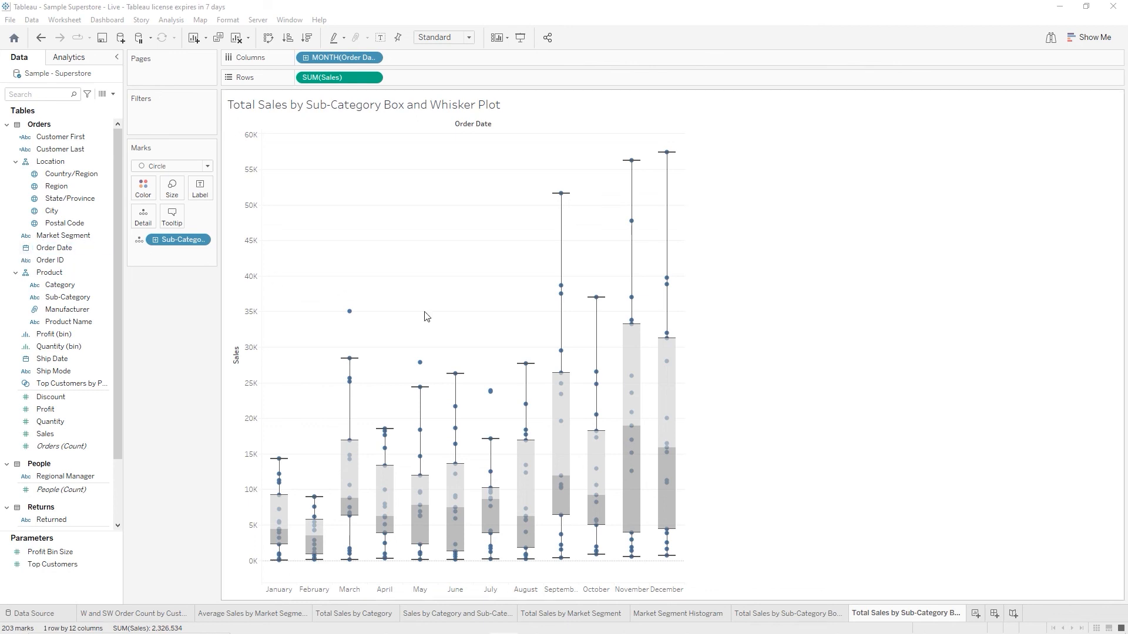
- Build a new worksheet with Market Segment in Columns, Sales in Rows, and Category as the bar color
click(970, 614)
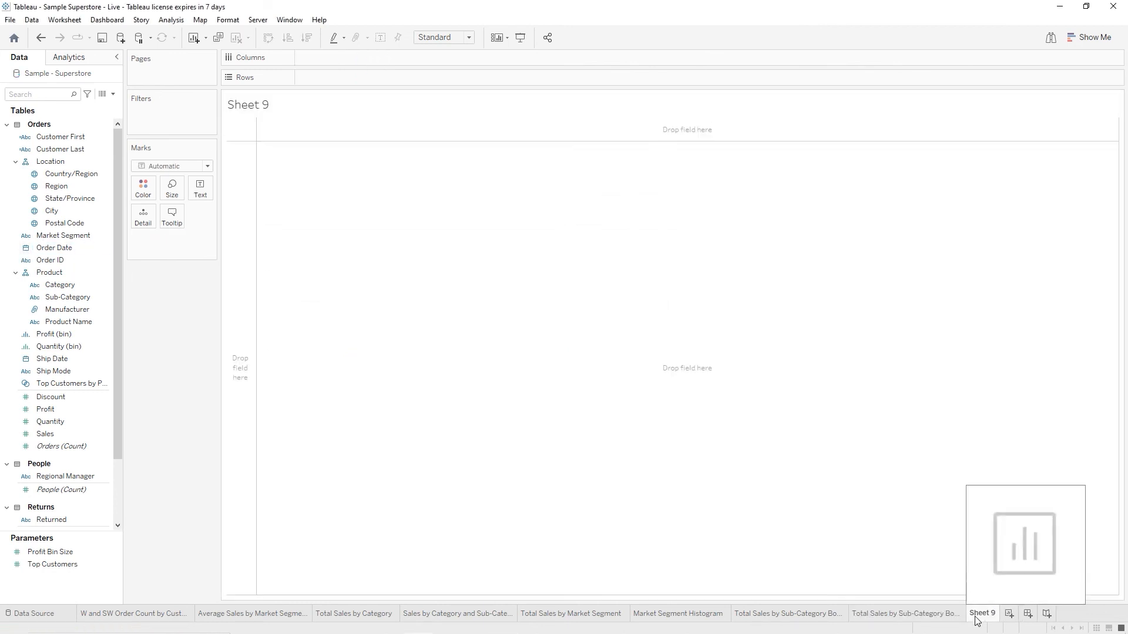
click(54, 236)
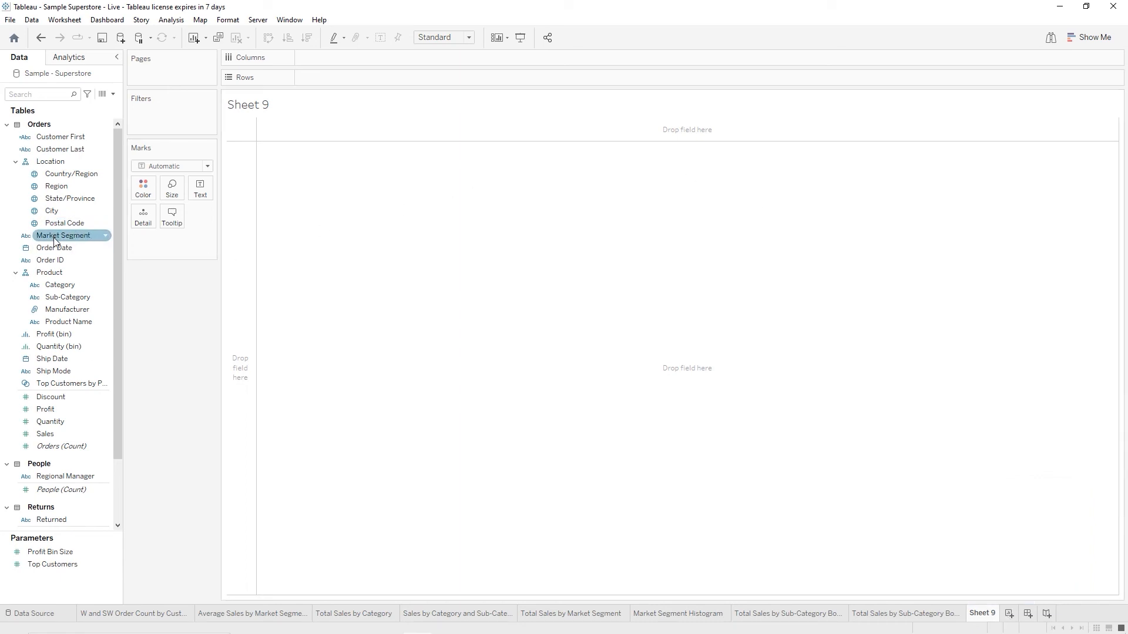
mouse_move(54, 241)
mouse_down()
mouse_move(174, 227)
mouse_move(302, 93)
mouse_move(320, 56)
mouse_up()
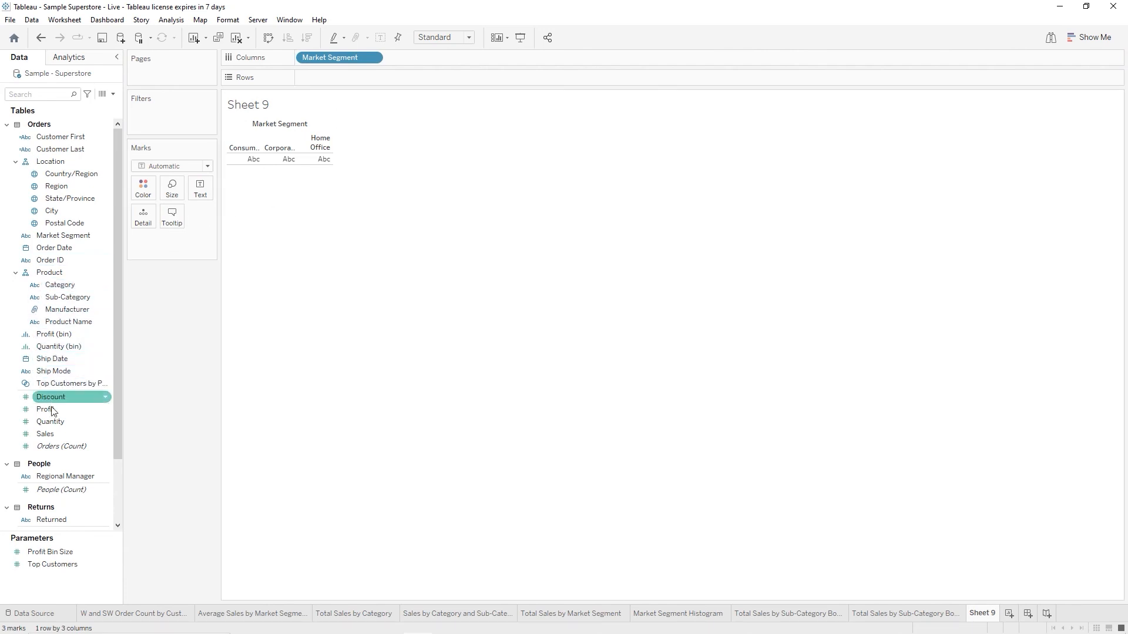
drag(46, 433, 333, 85)
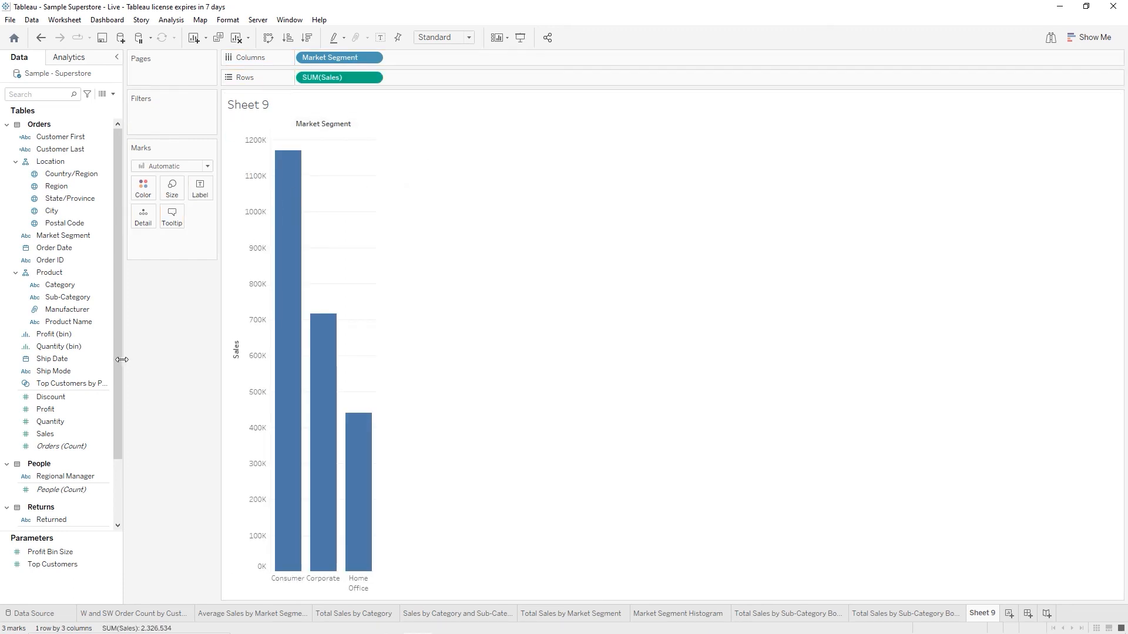
drag(60, 284, 136, 187)
click(63, 289)
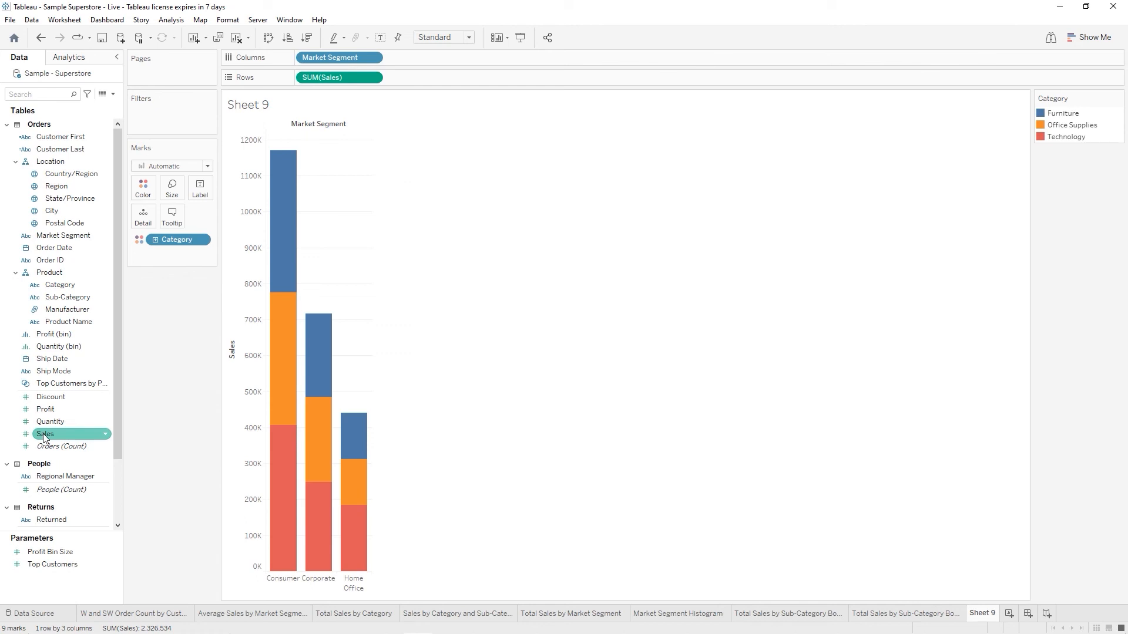
- Add a second Sales measure to Rows and set its aggregation to Average
drag(45, 437, 402, 77)
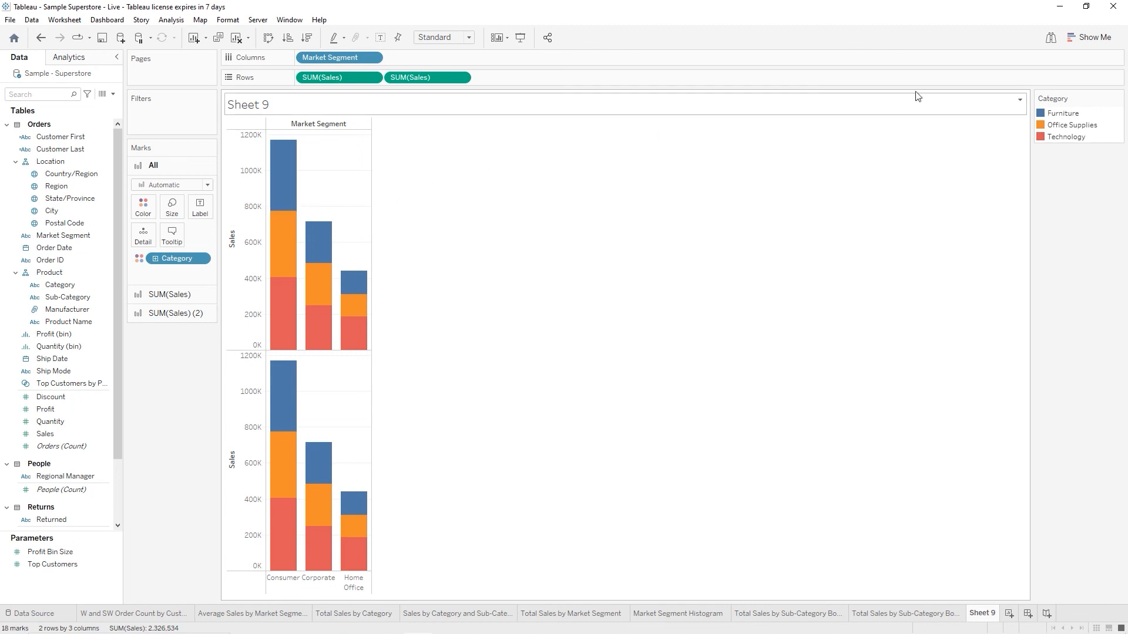
click(1092, 39)
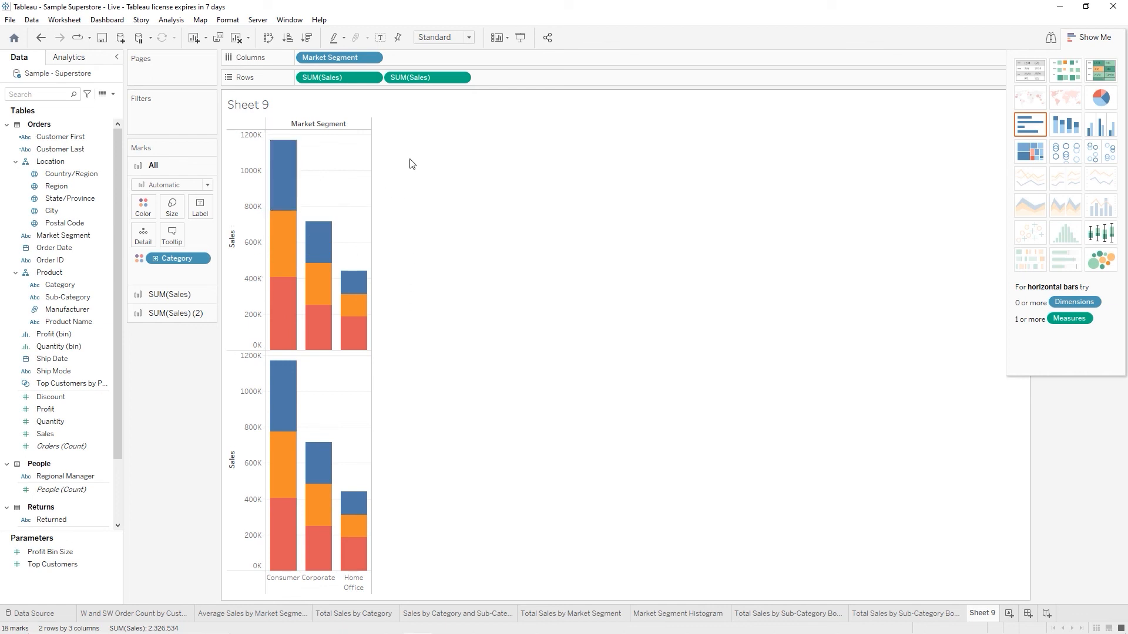
click(464, 80)
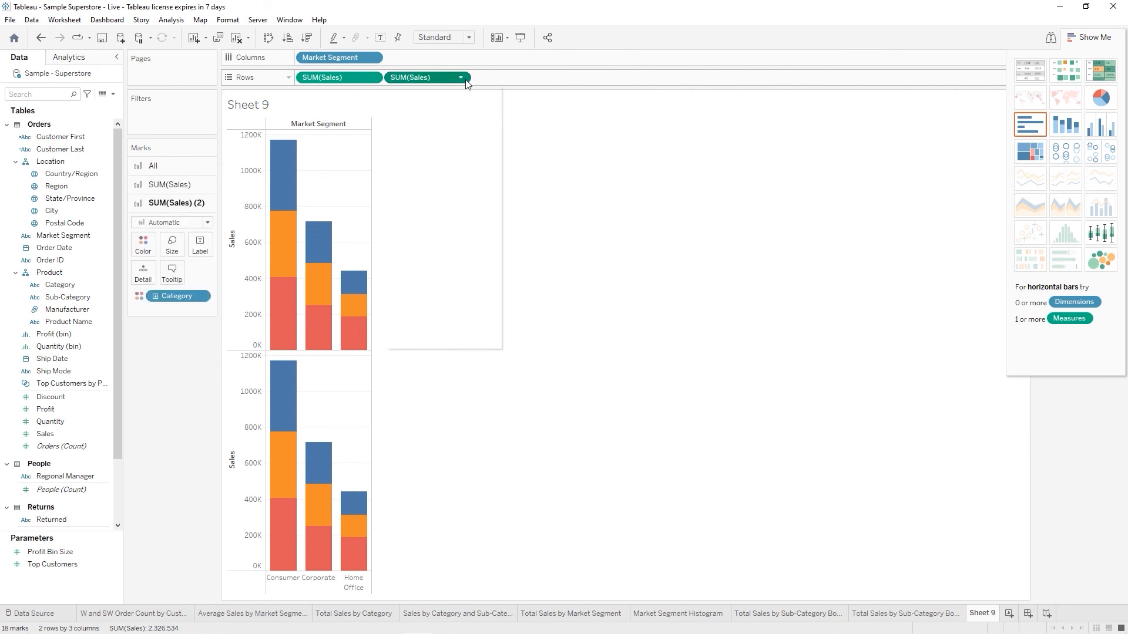
mouse_move(472, 215)
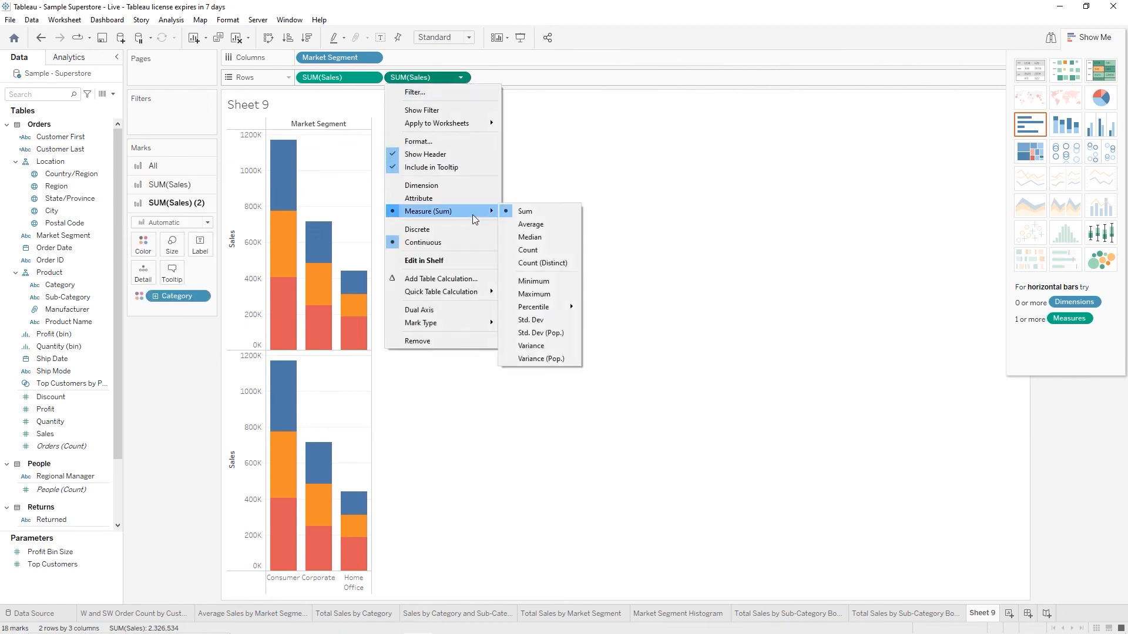
click(528, 226)
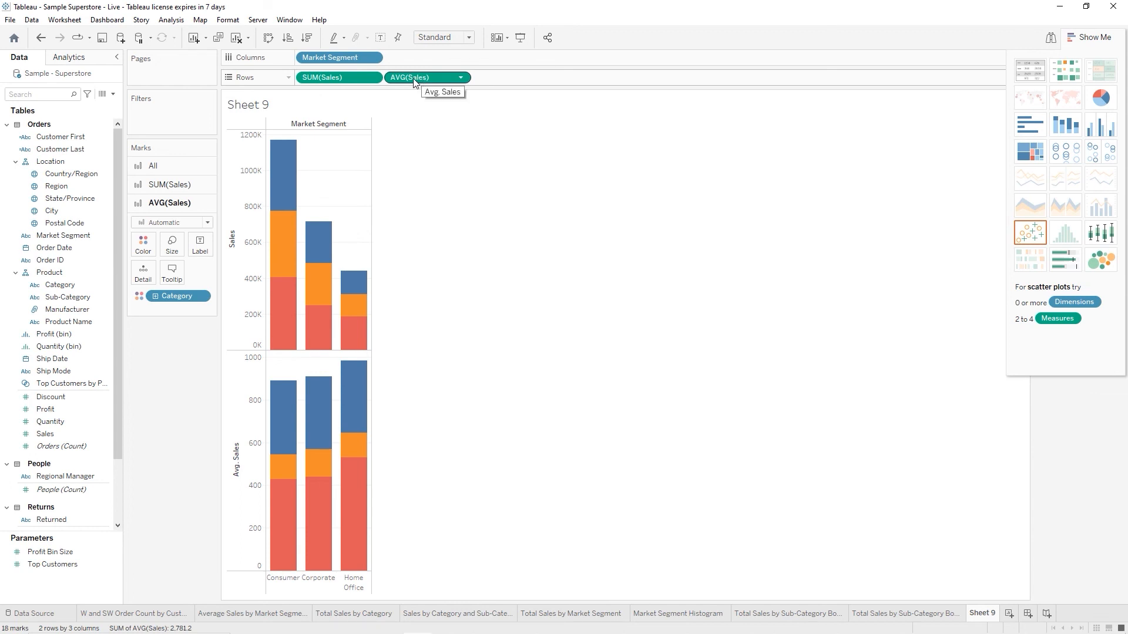
- Duplicate the average Sales measure in Rows and set the copy's aggregation to Median
drag(414, 82, 505, 77)
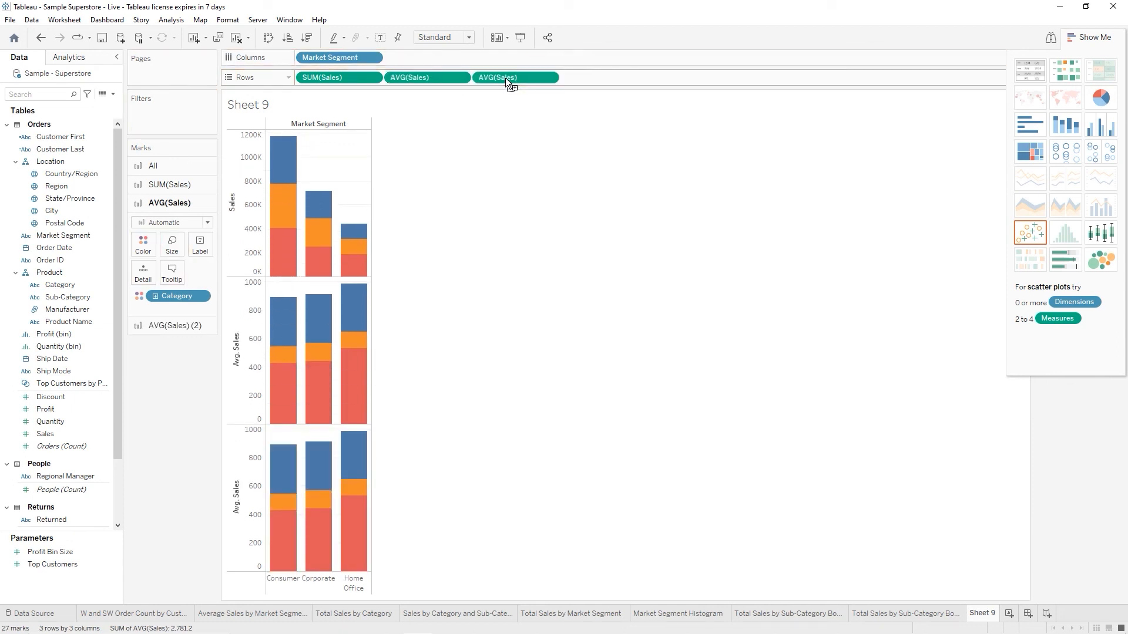
click(550, 80)
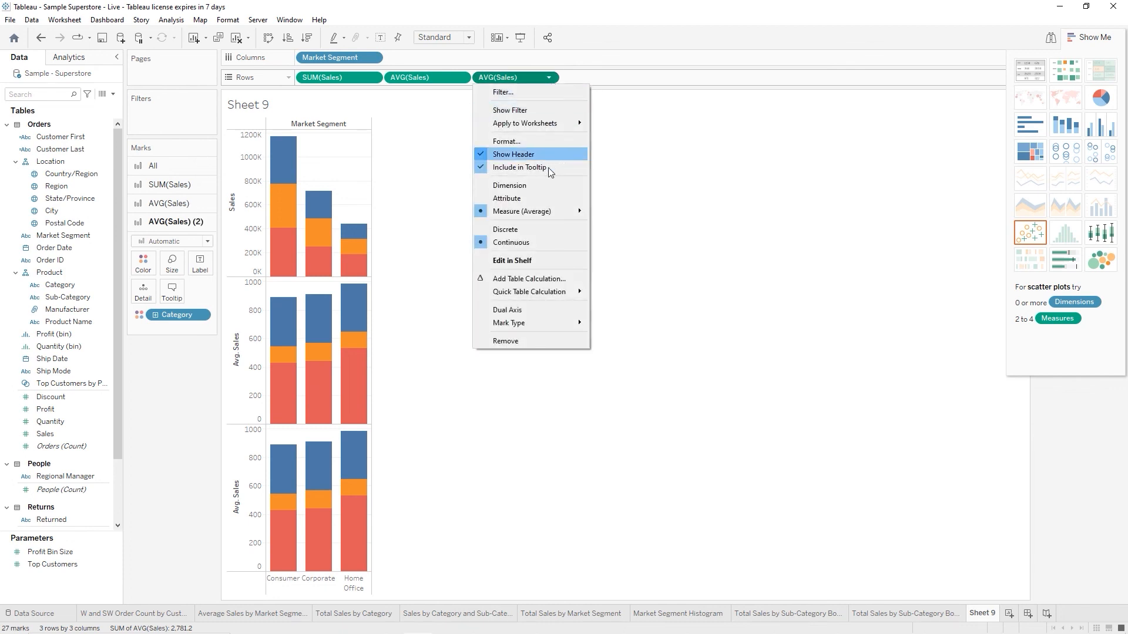
mouse_move(552, 211)
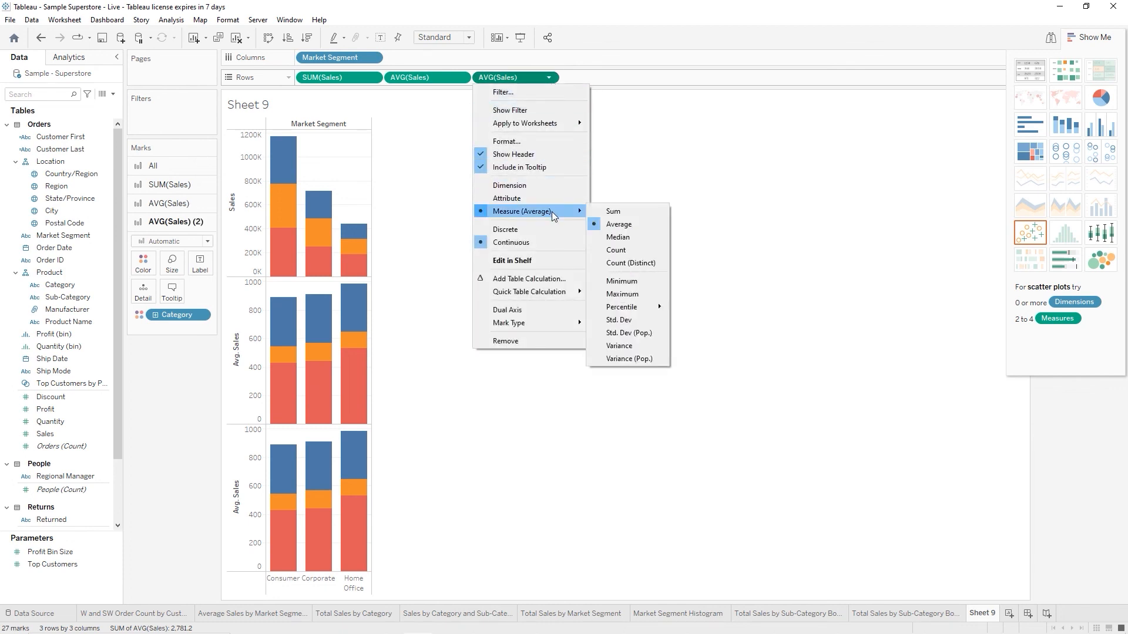
click(620, 241)
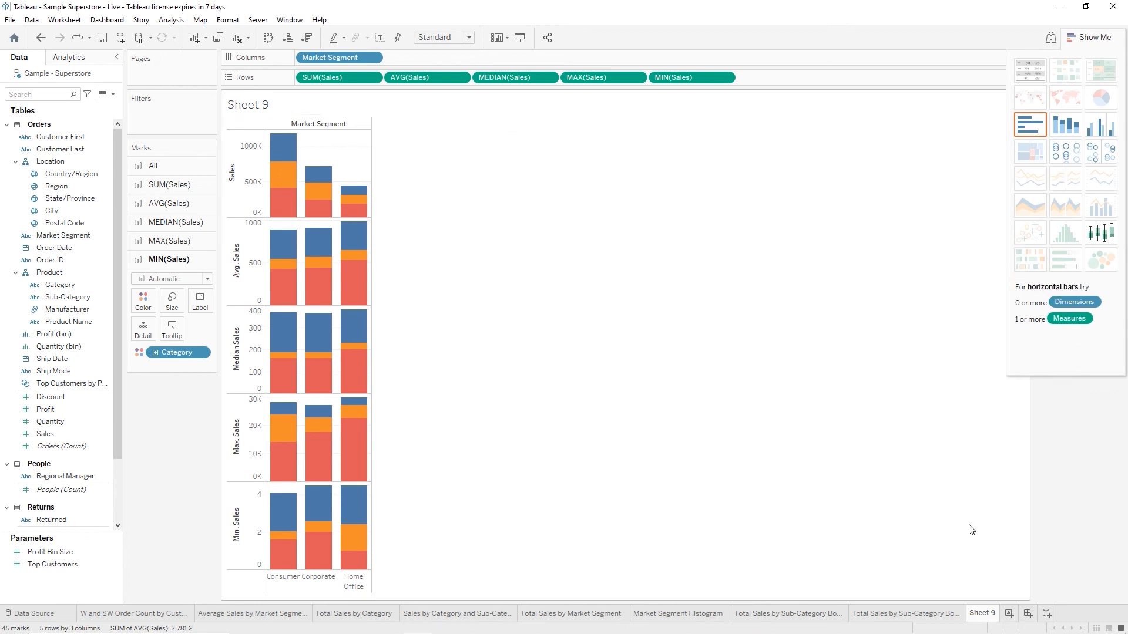
- Rename Sheet 9 as Sales Aggregates and save the workbook
double_click(982, 614)
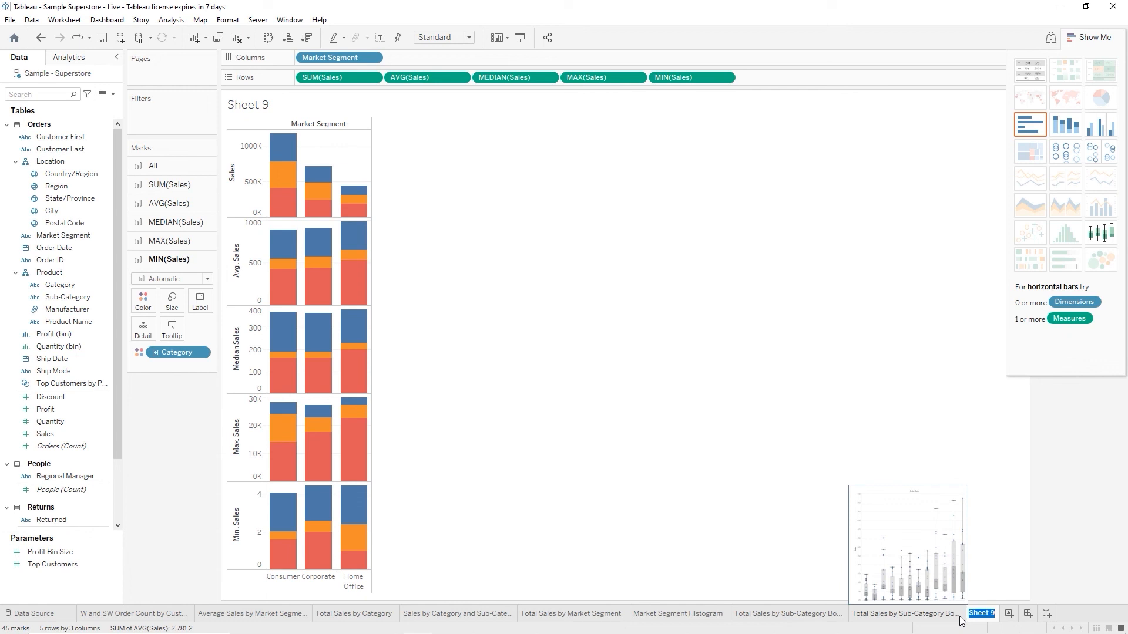
text(Sales Aggregates)
key(Return)
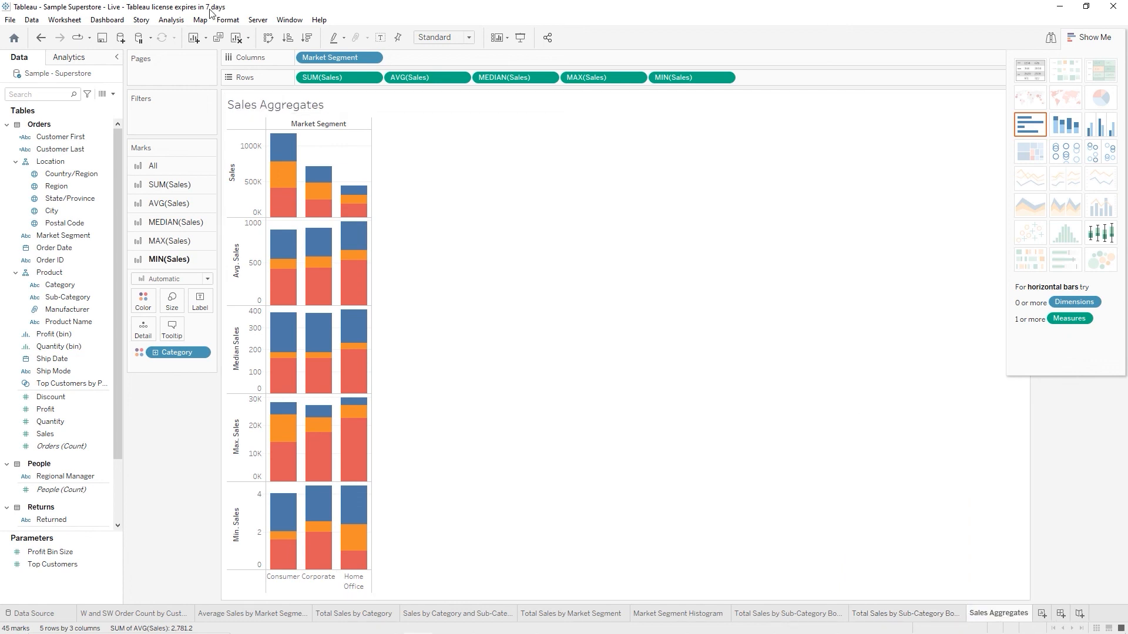
click(103, 44)
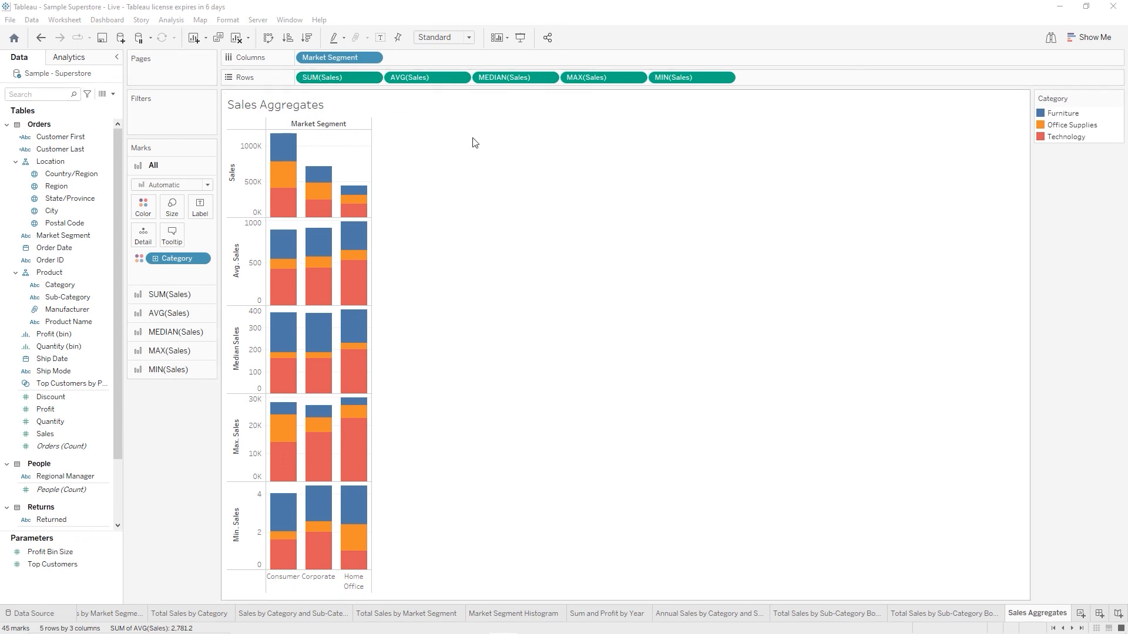
- Show the Summary card on the Sales Aggregates worksheet
mouse_move(341, 206)
click(64, 22)
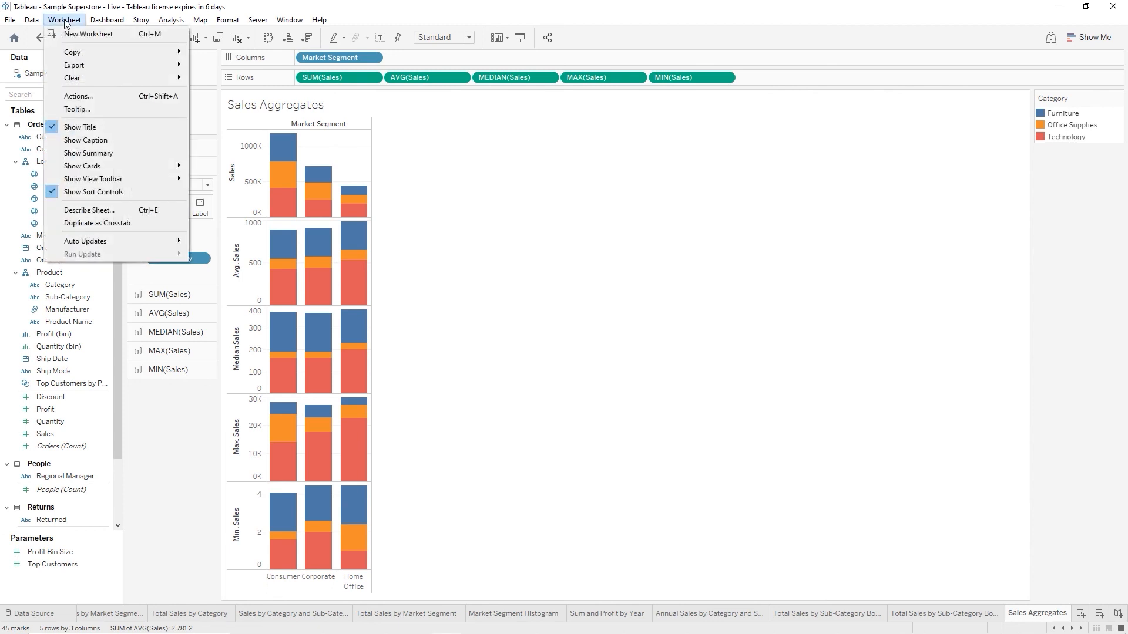
mouse_move(70, 78)
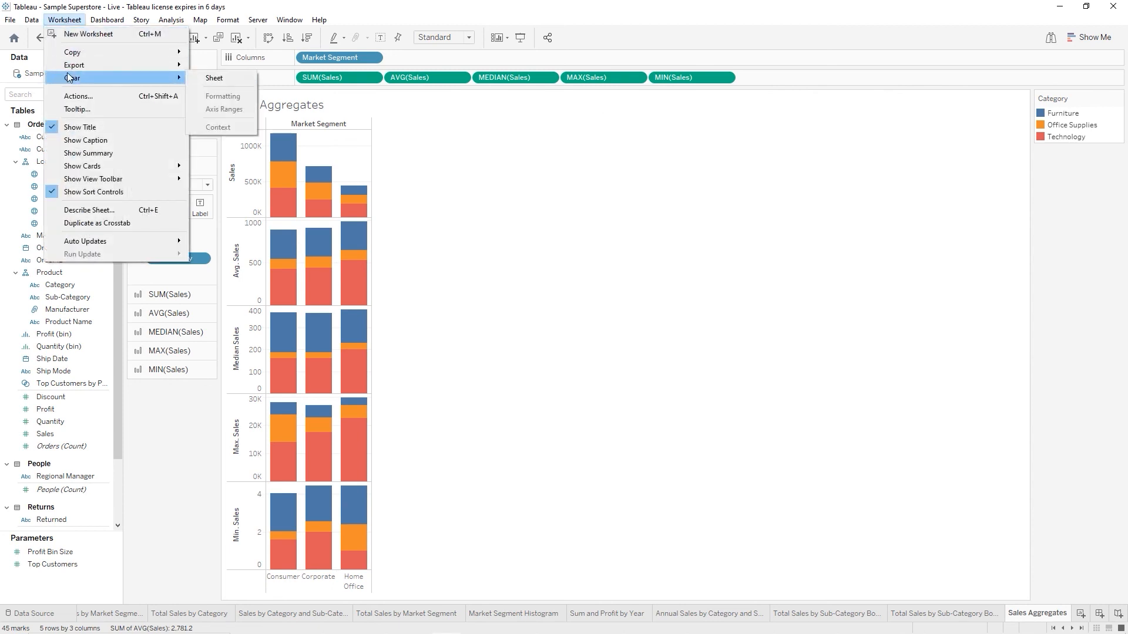
click(73, 155)
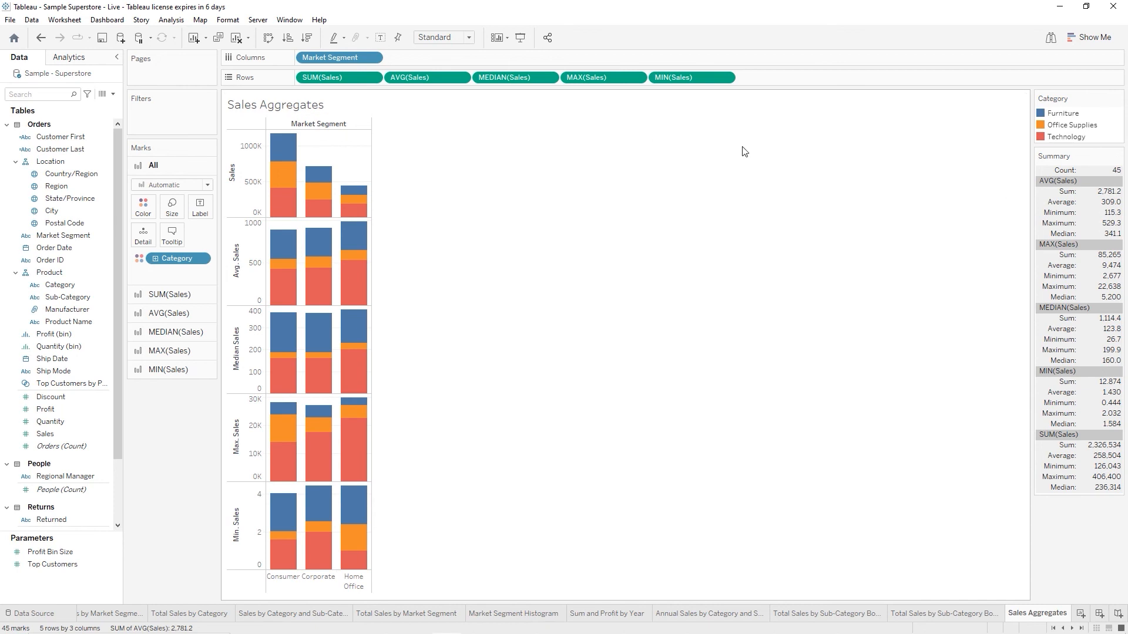
- Remove the average, median, maximum and minimum Sales measures from Rows, keeping only SUM(Sales)
click(435, 75)
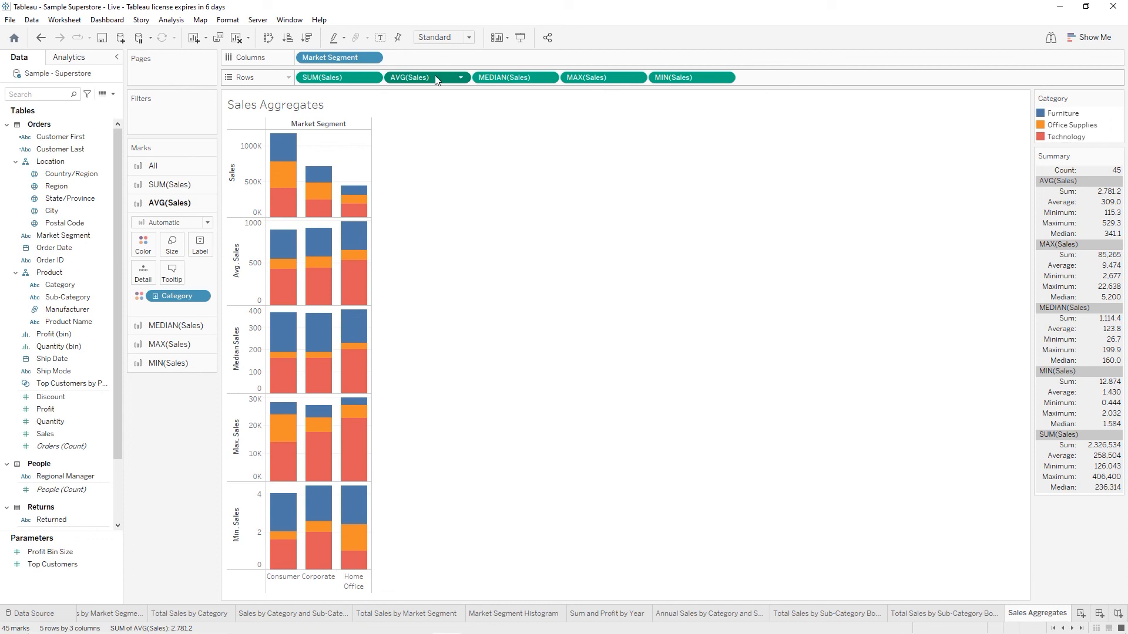
key(Delete)
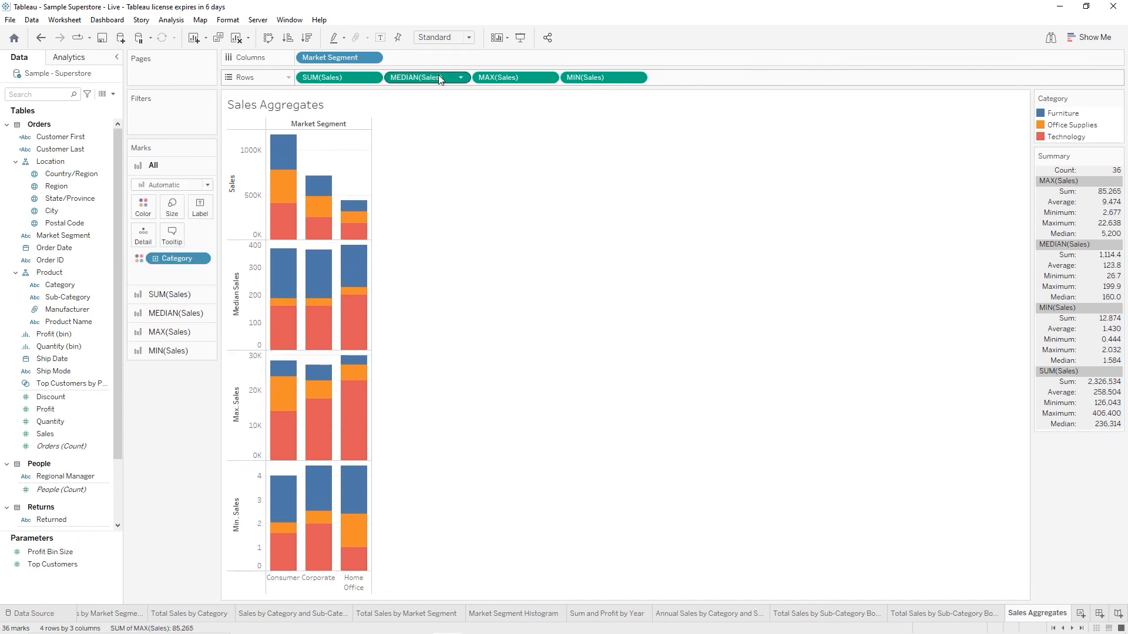
click(438, 80)
key(Delete)
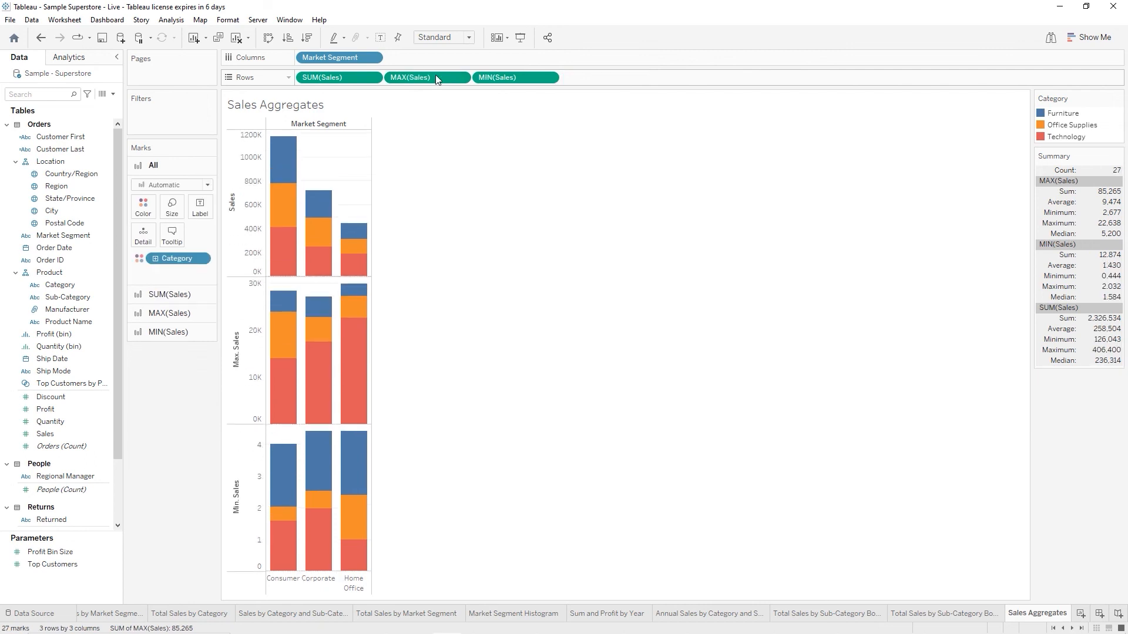
key(Delete)
click(437, 79)
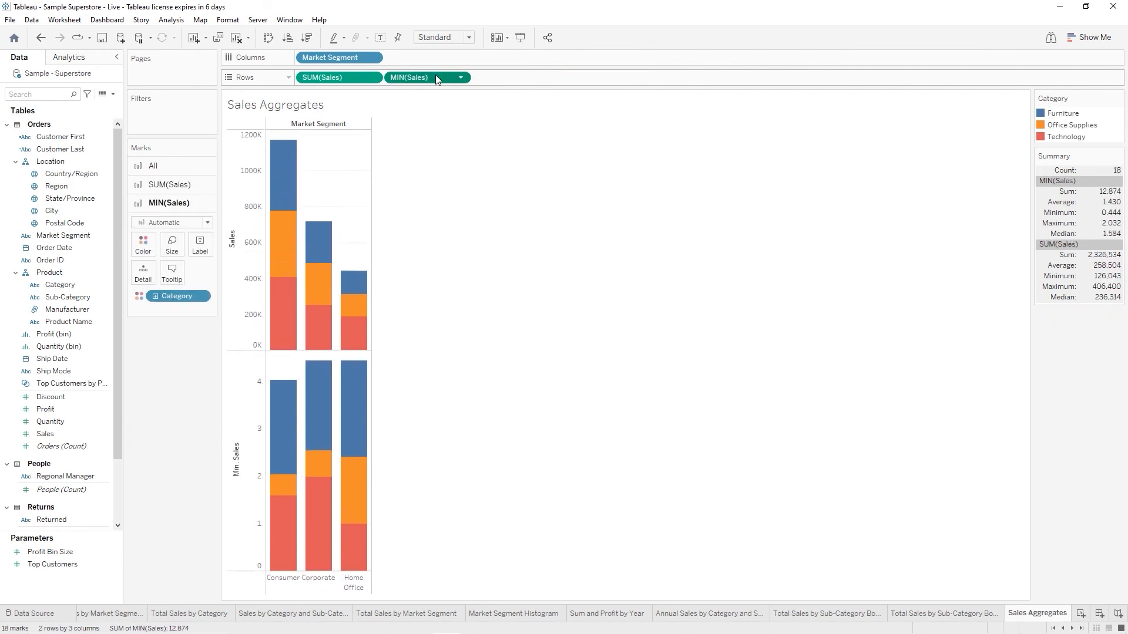
key(Delete)
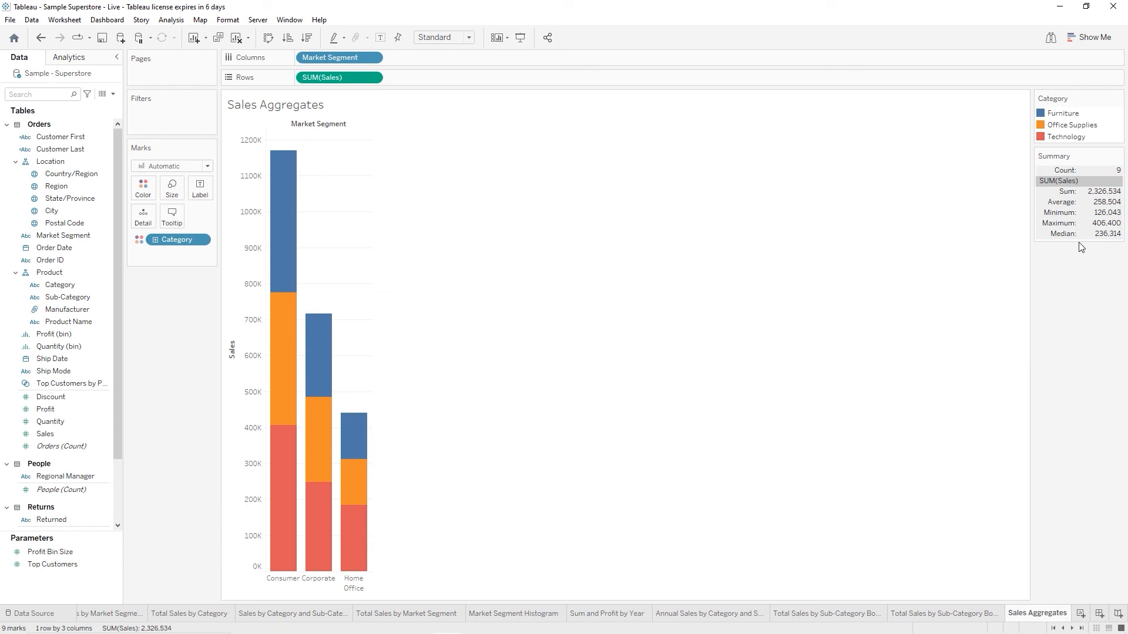
- Add Standard deviation to the statistics shown in the Summary card
mouse_move(1120, 164)
click(1118, 157)
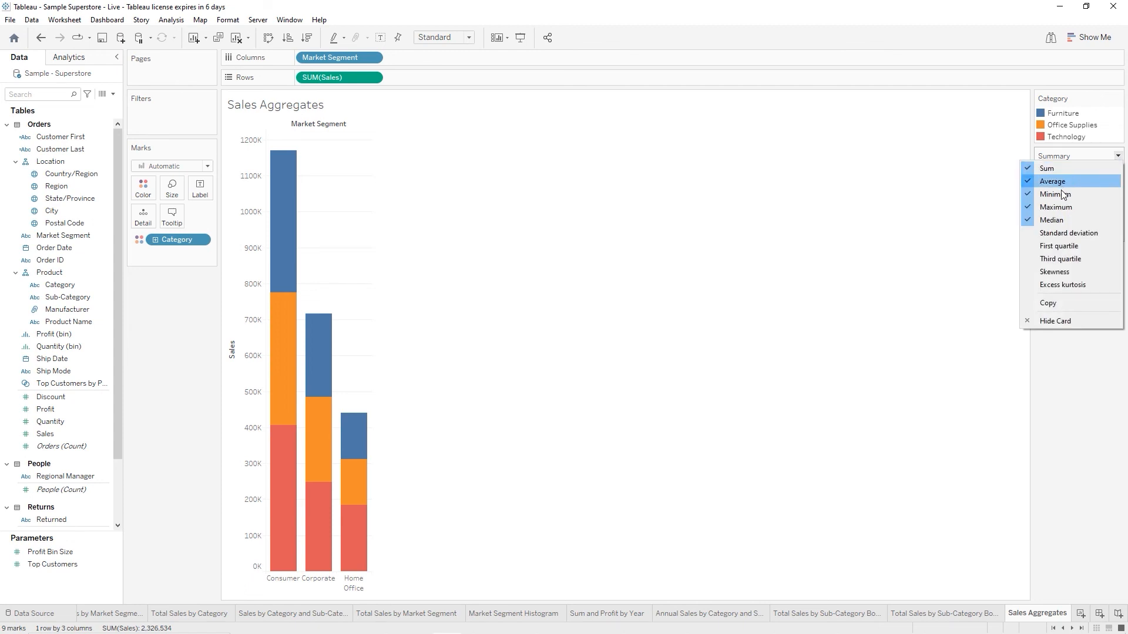
click(1045, 234)
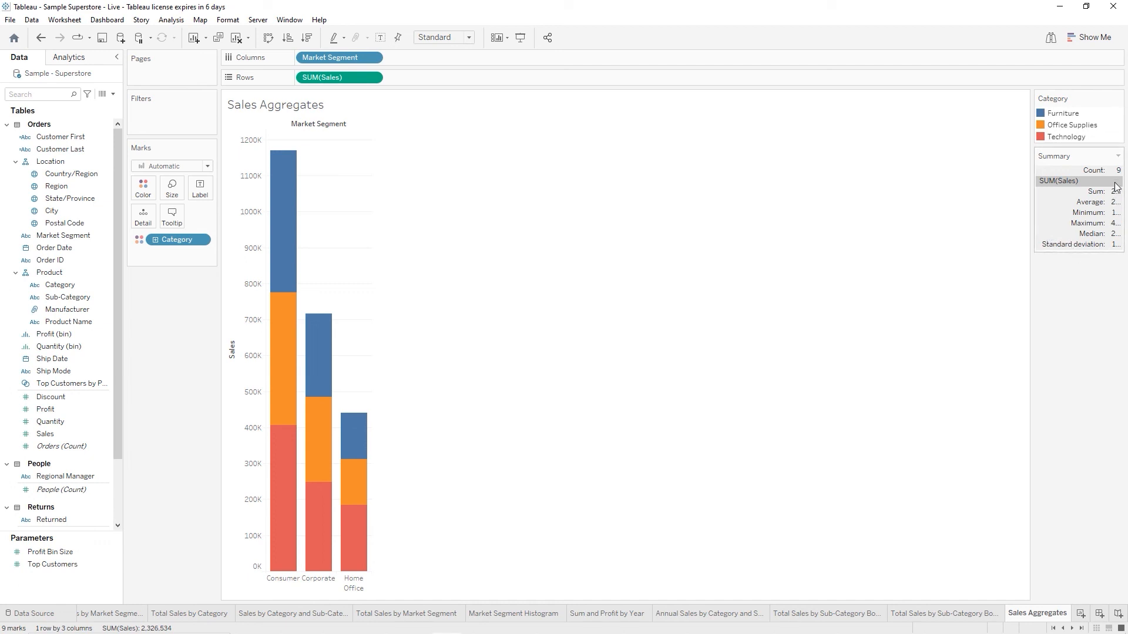
- Widen the Summary card so its full statistics values fit, and save the workbook
drag(1031, 208, 992, 211)
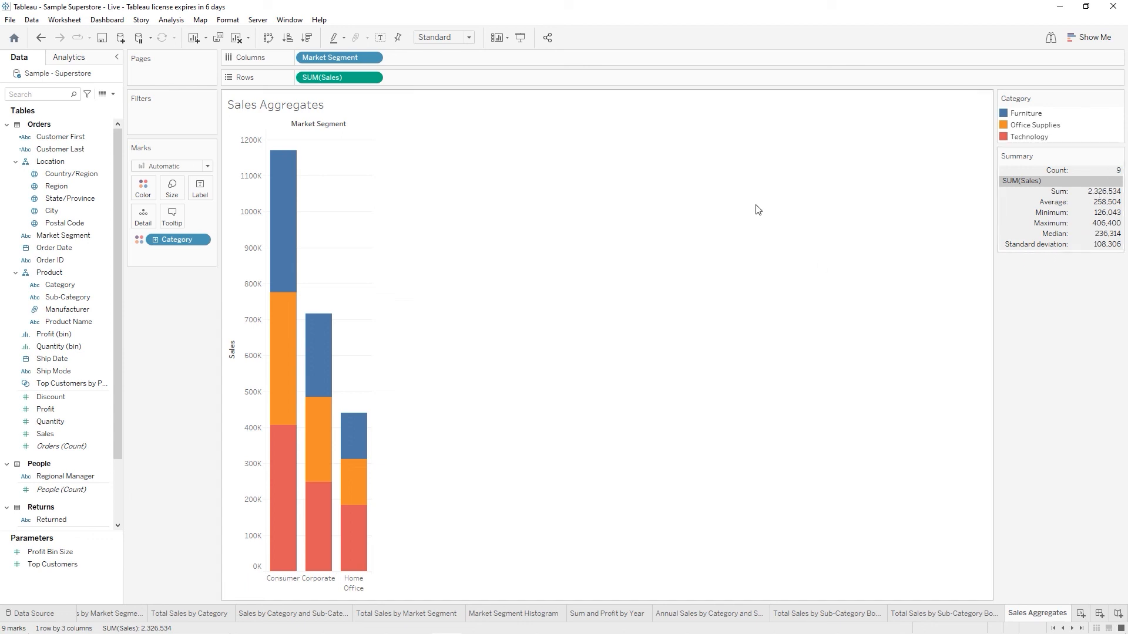
click(102, 39)
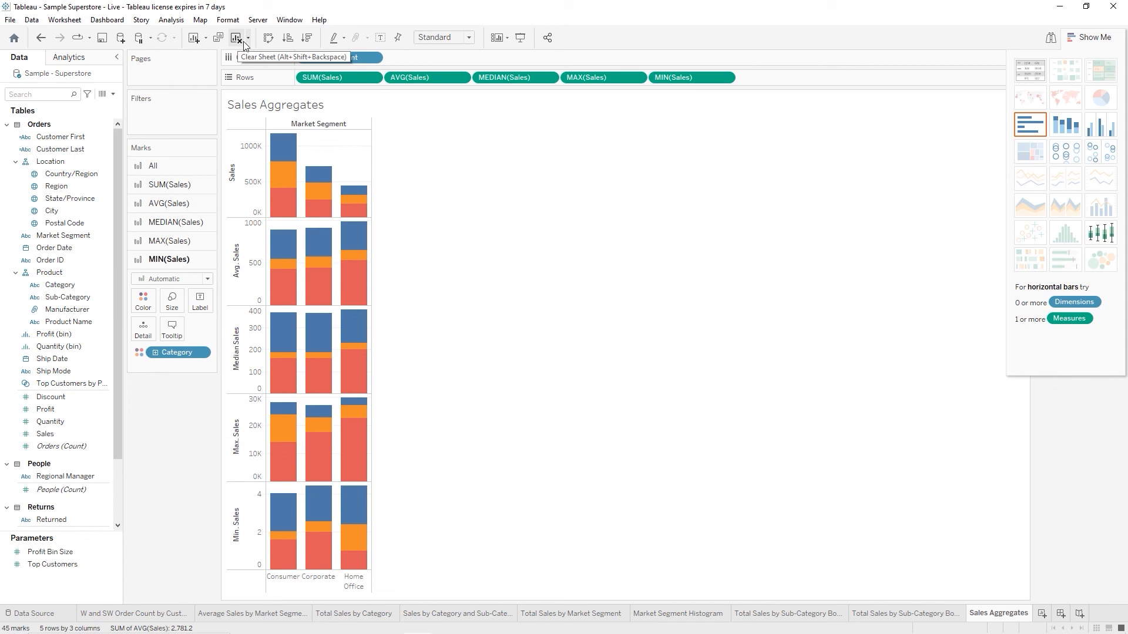
- Create a new worksheet charting SUM(Sales) in Columns by Product Name in Rows, and hide the chart suggestions
click(194, 38)
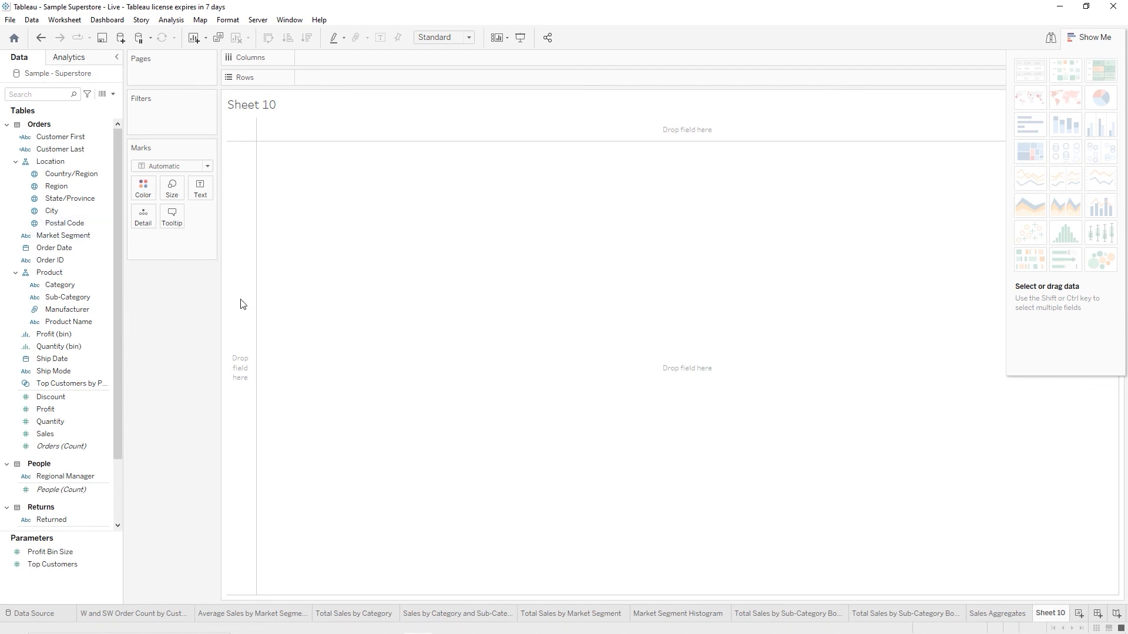
mouse_move(44, 434)
mouse_down()
mouse_move(188, 350)
mouse_move(309, 104)
mouse_move(305, 60)
mouse_up()
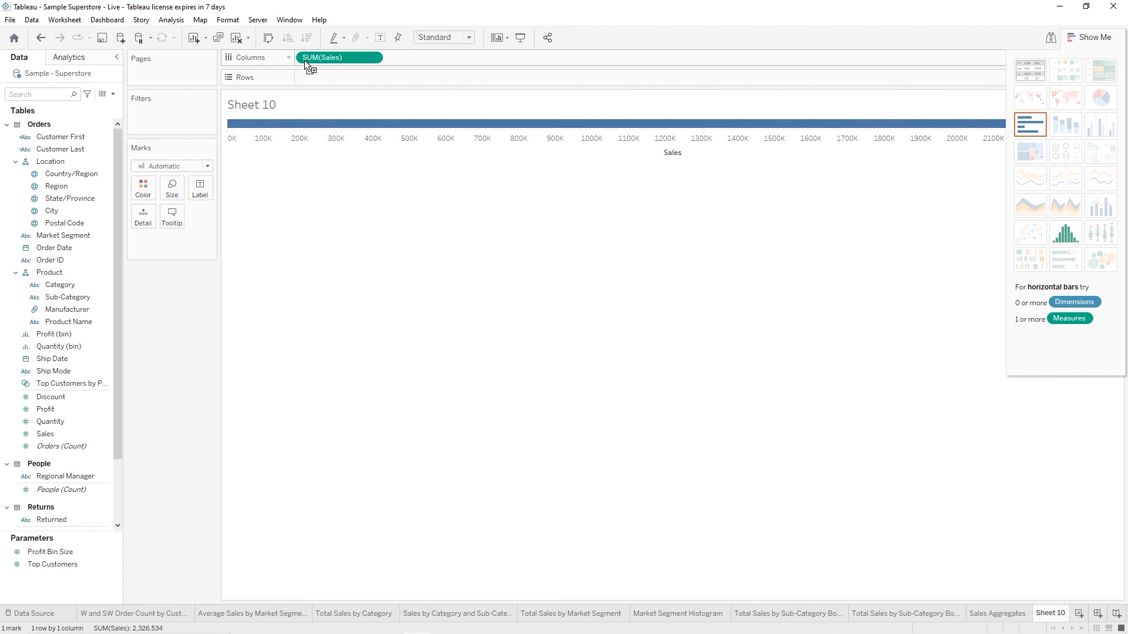
drag(304, 60, 304, 60)
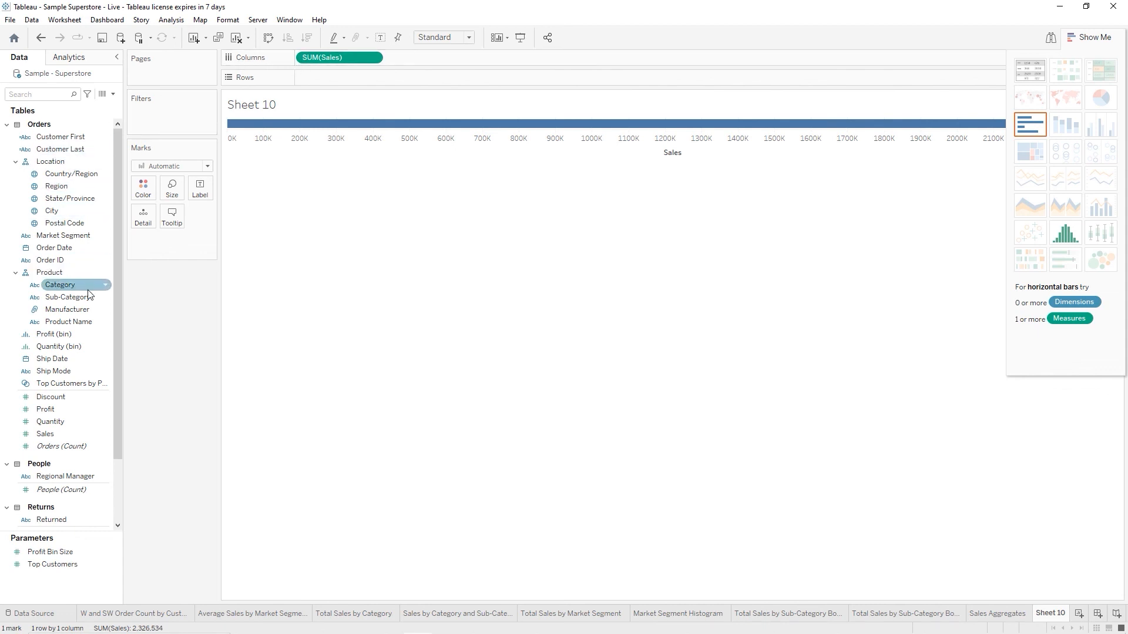
drag(85, 322, 343, 74)
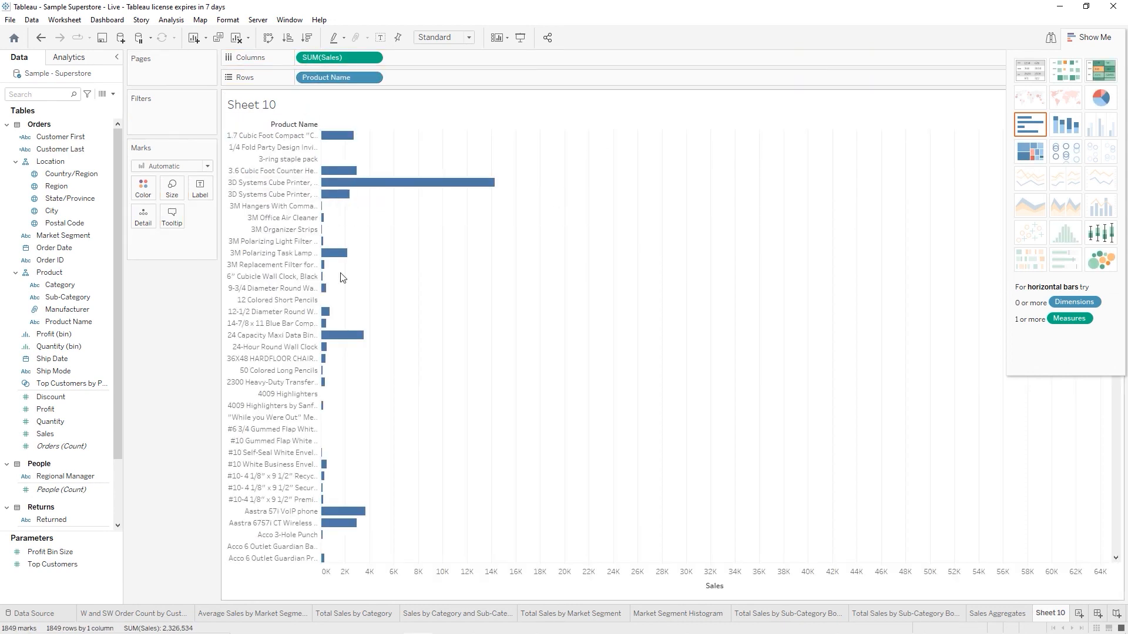
click(1084, 41)
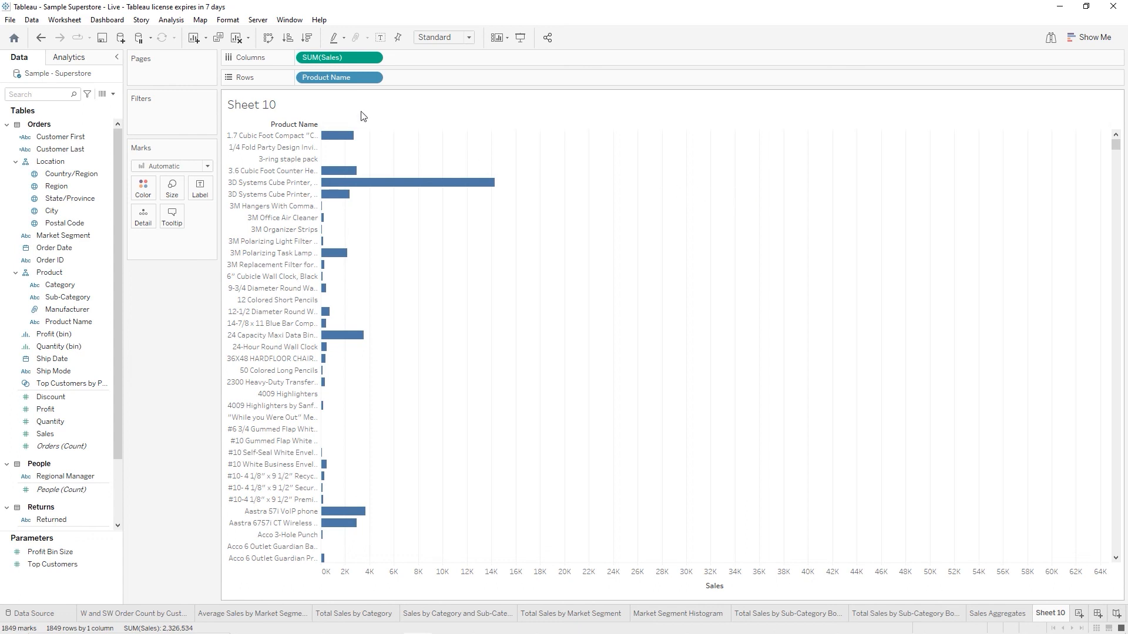
- Open the filter settings for the Product Name field in Rows
right_click(319, 78)
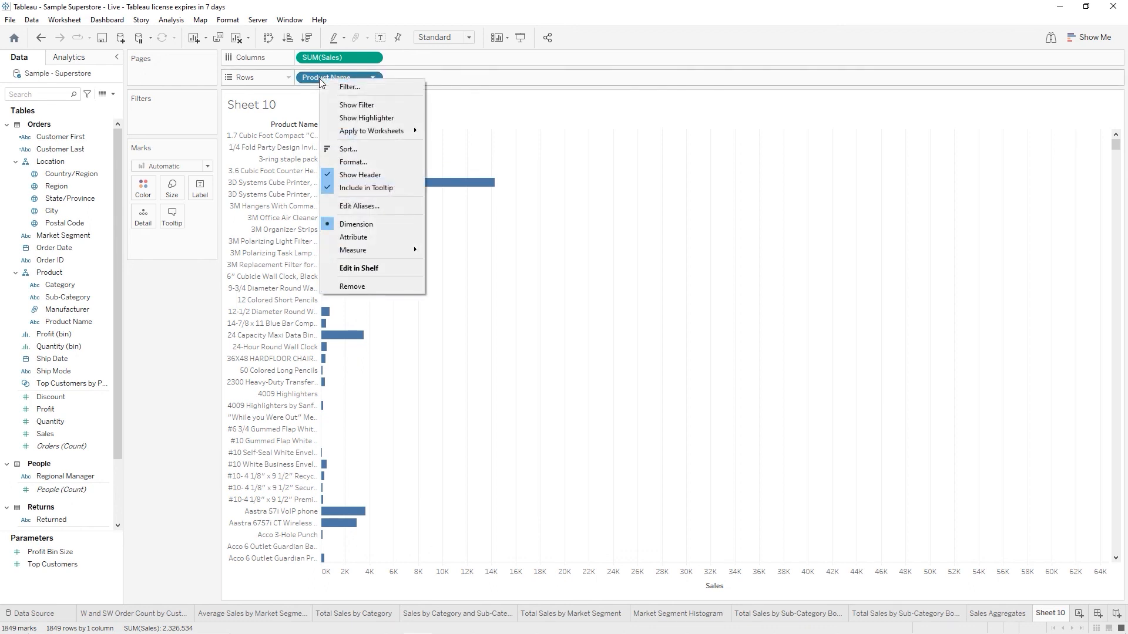
click(357, 89)
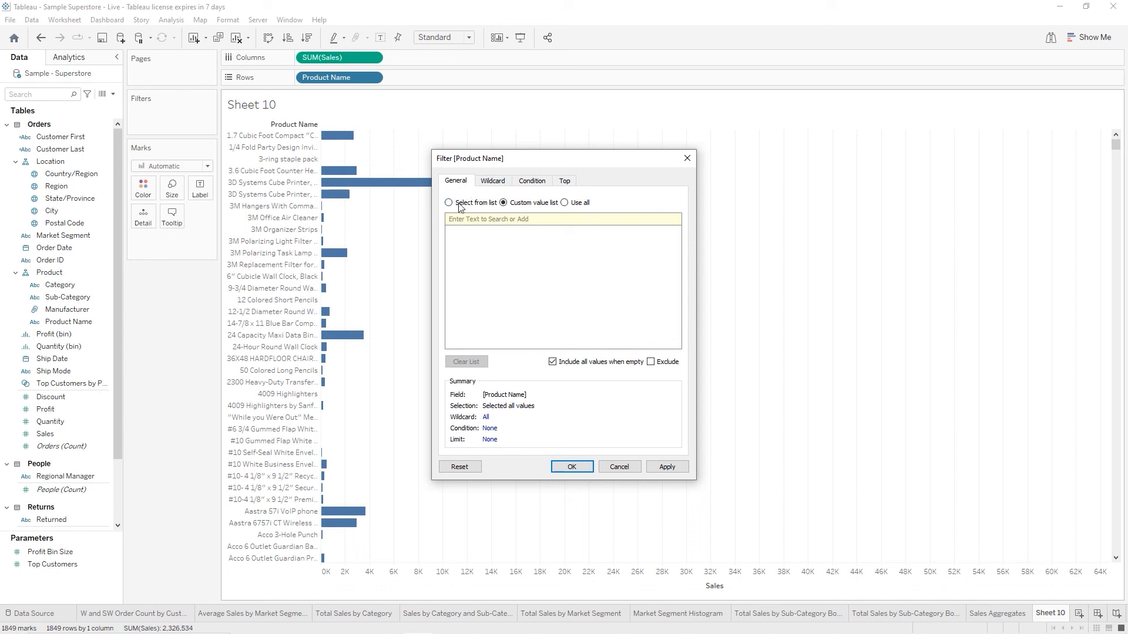
- Examine the wildcard and condition options of the Product Name filter, including the comparison operators for a field condition
click(488, 186)
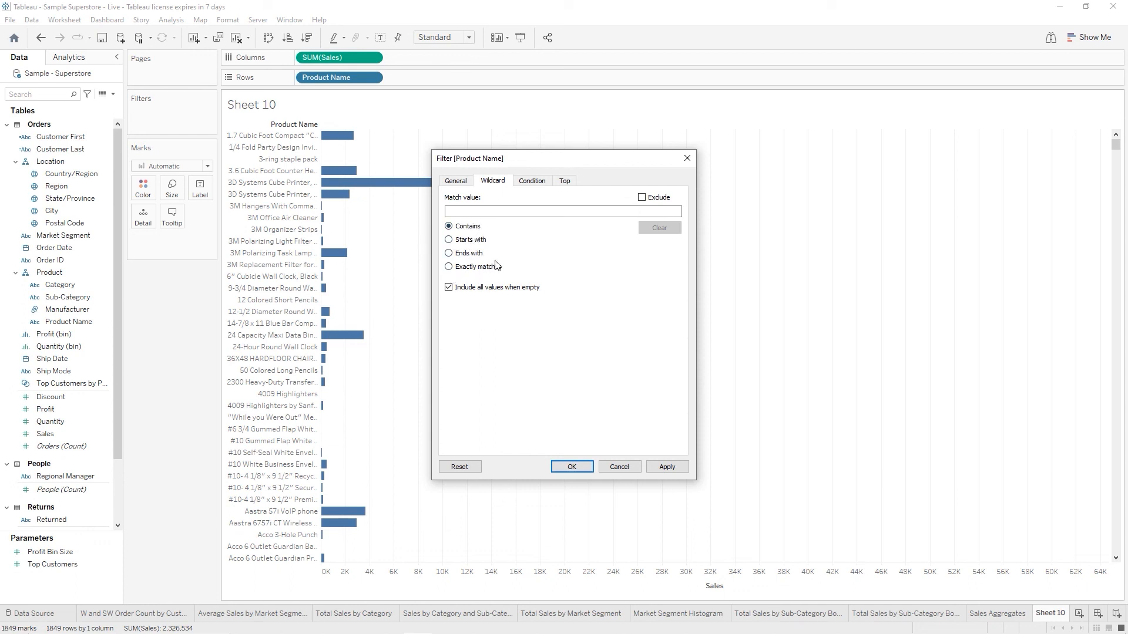
click(531, 182)
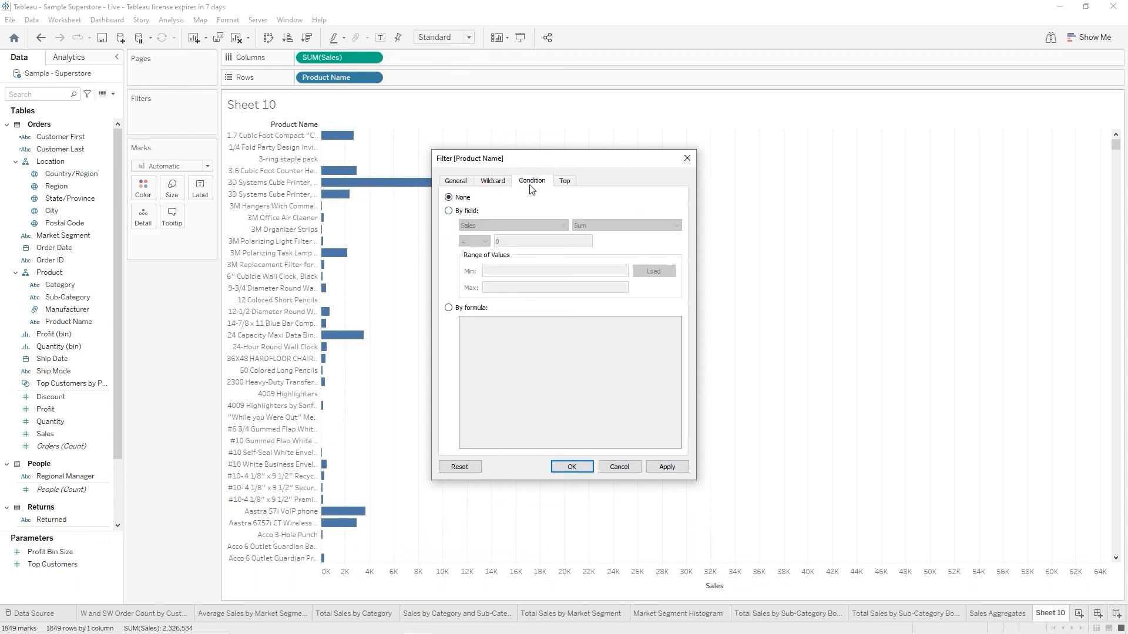
click(450, 211)
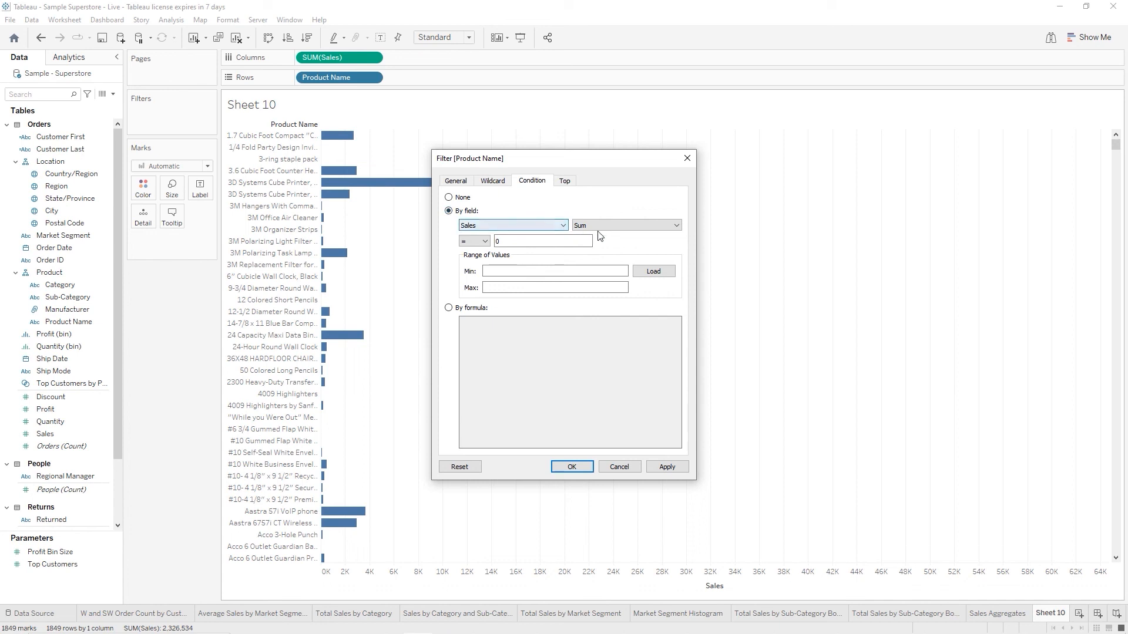
click(506, 237)
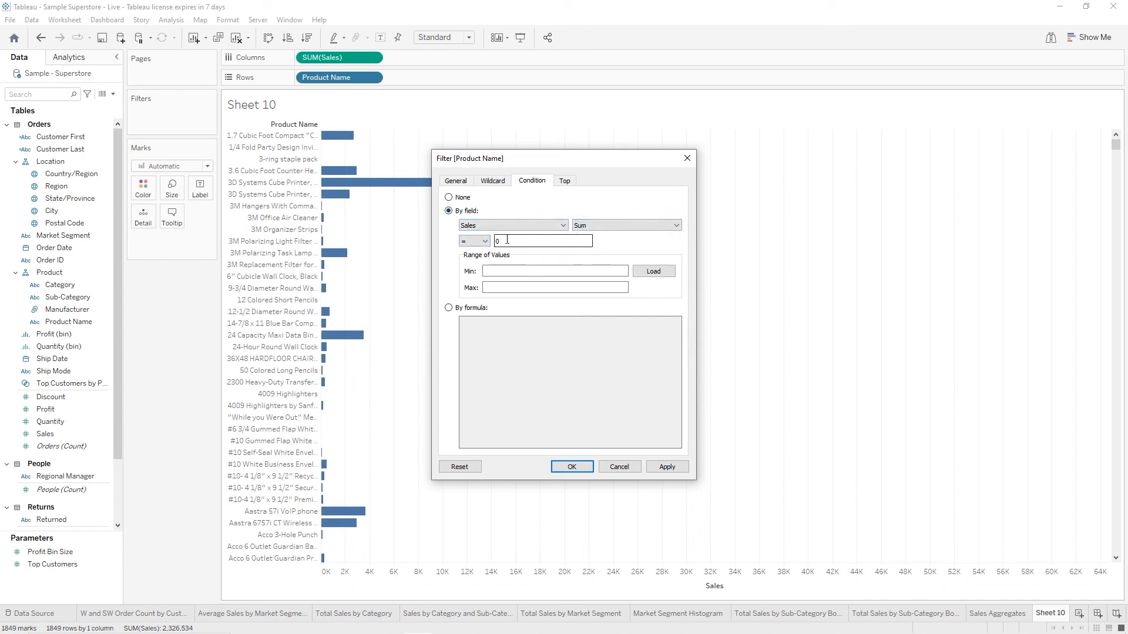
click(484, 242)
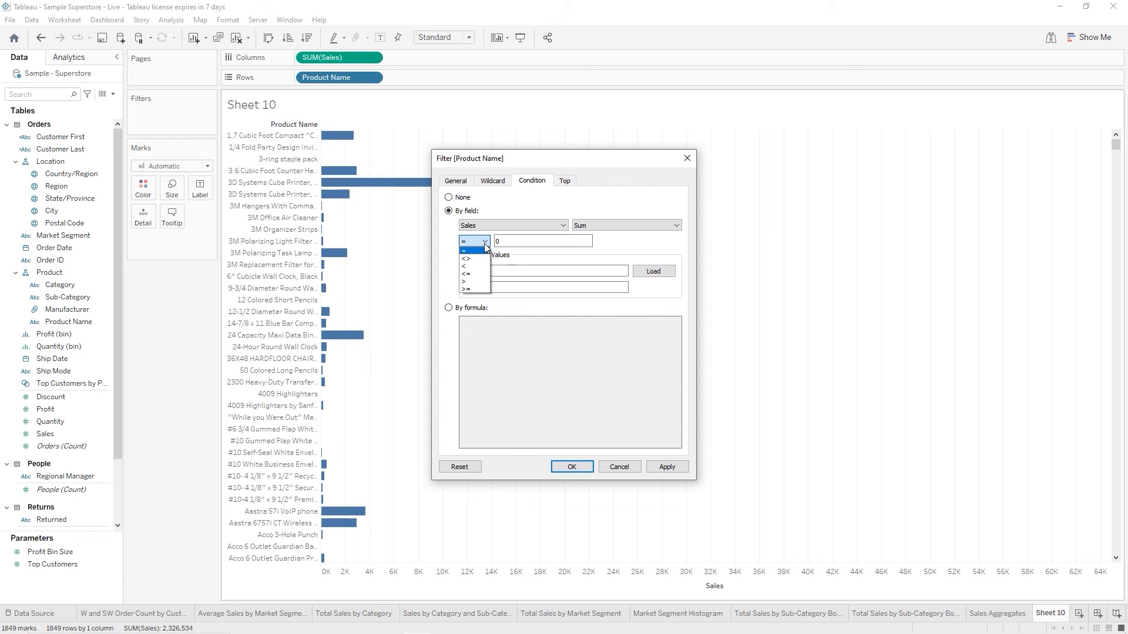
click(484, 243)
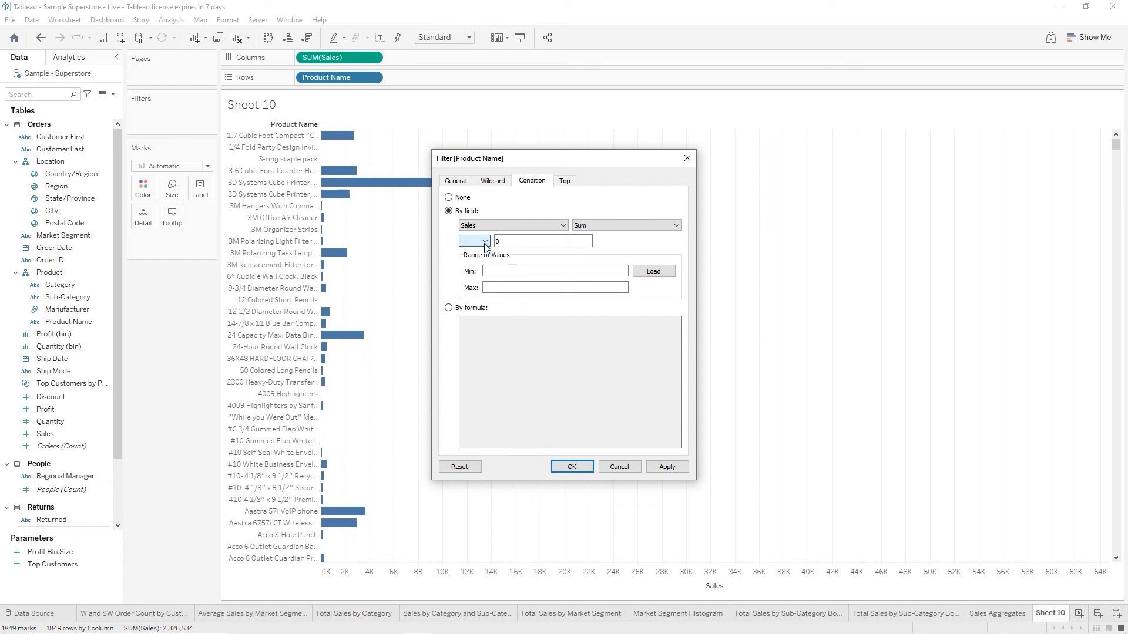
click(447, 197)
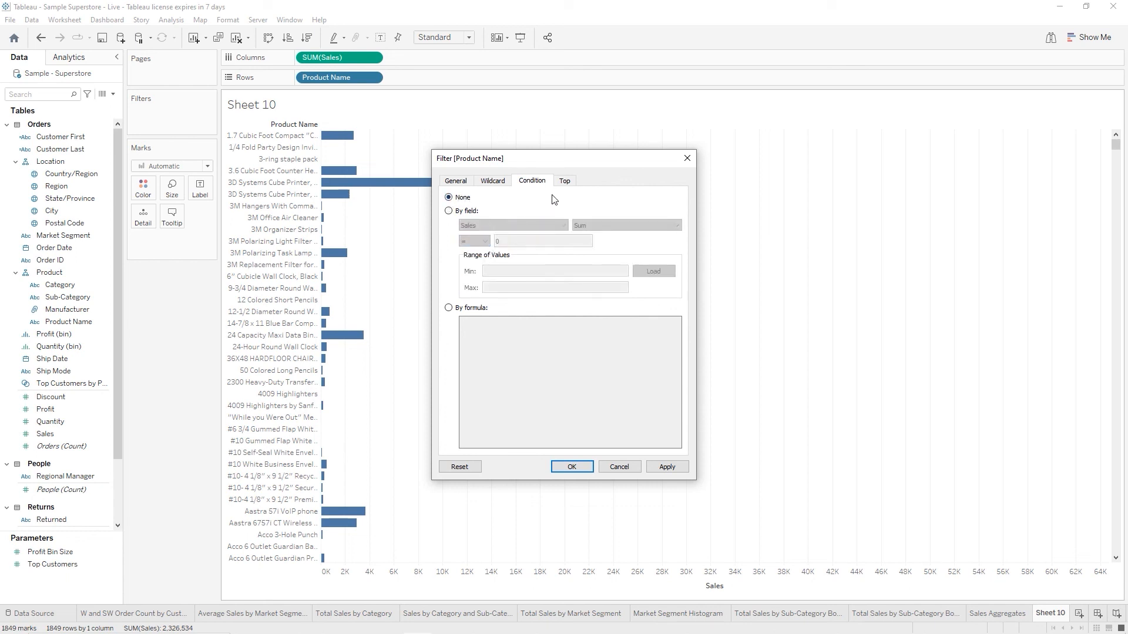
- Filter Product Name to the top 10 by sum of Sales
click(565, 183)
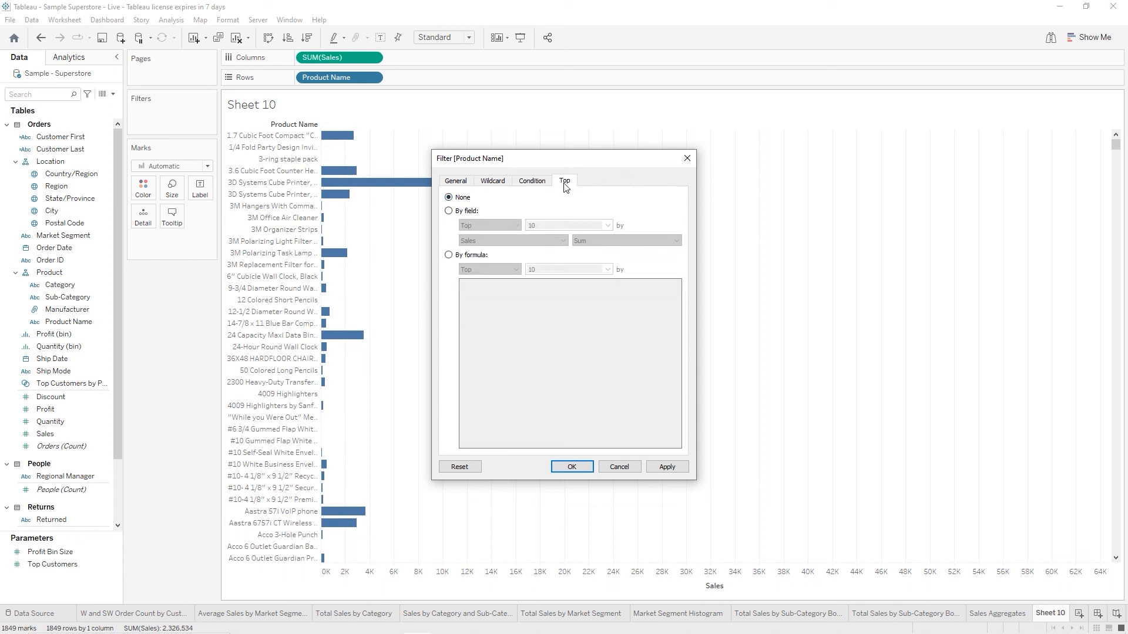
click(449, 211)
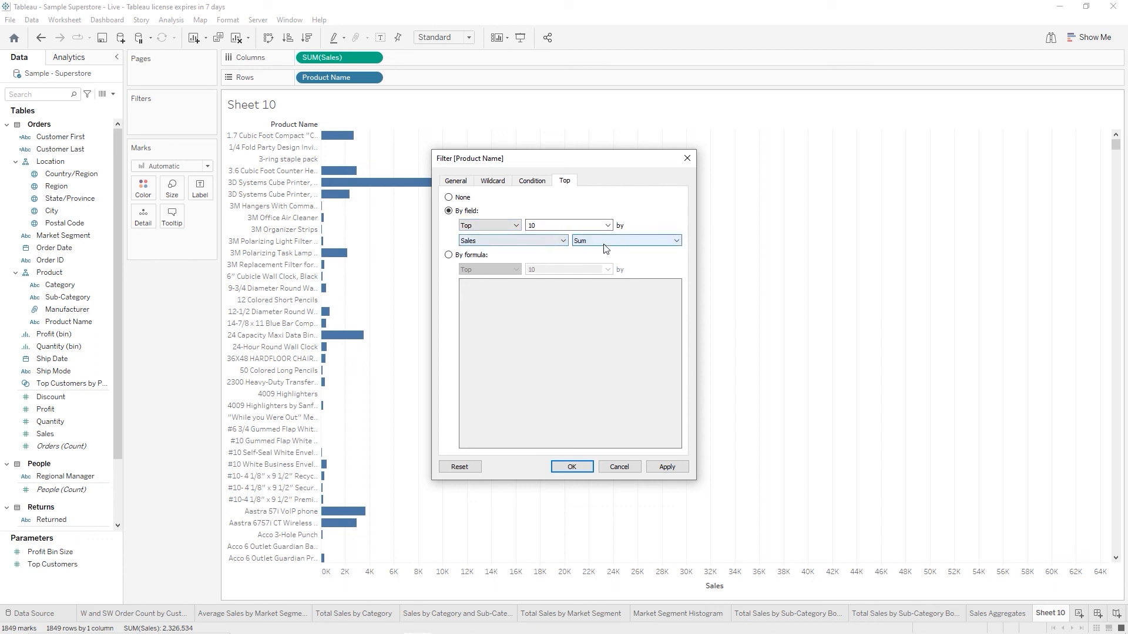
click(517, 226)
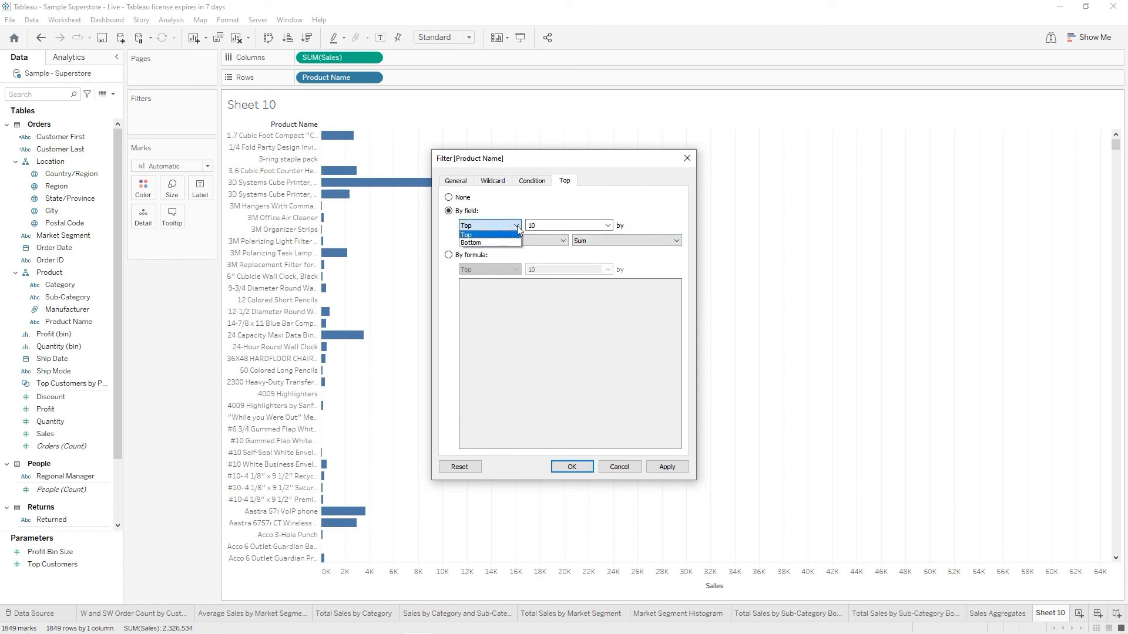
click(517, 225)
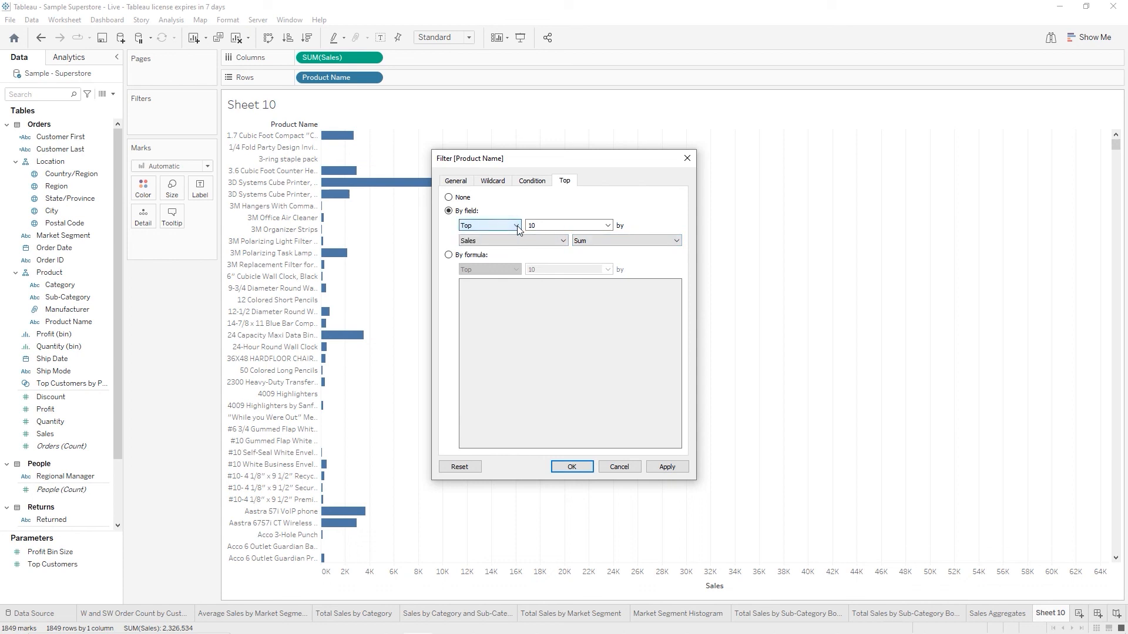
click(608, 226)
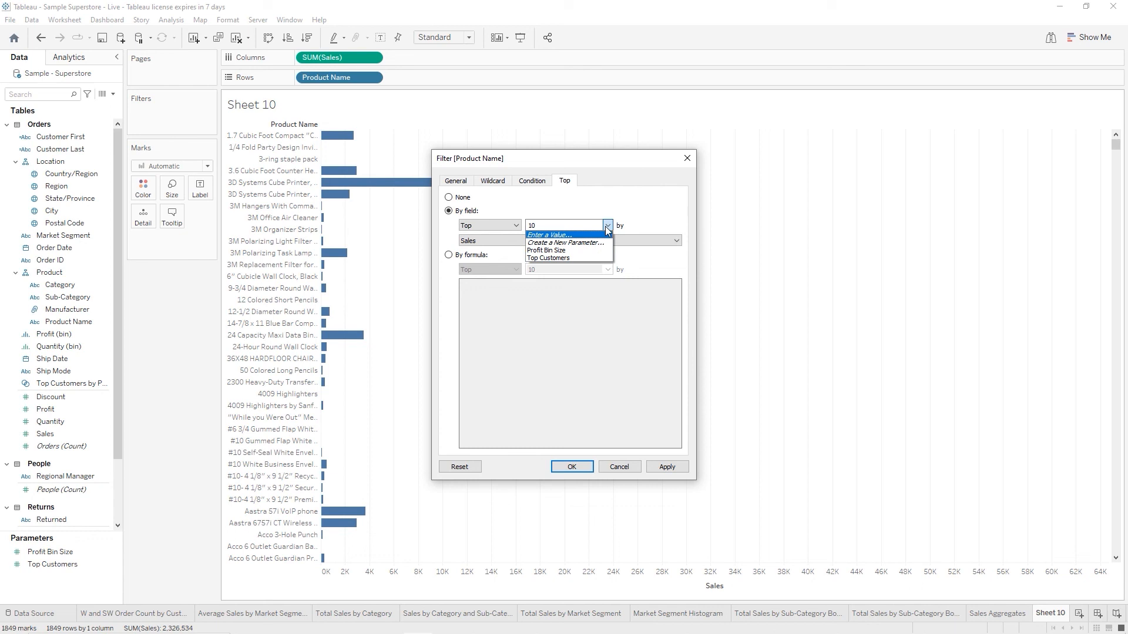
click(607, 228)
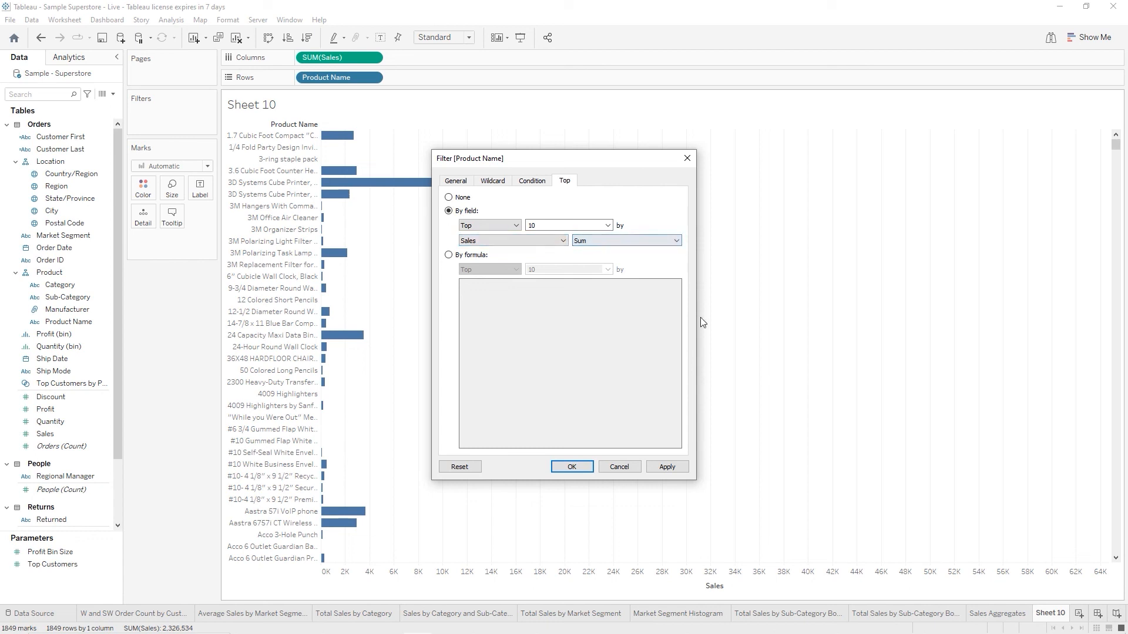
click(572, 468)
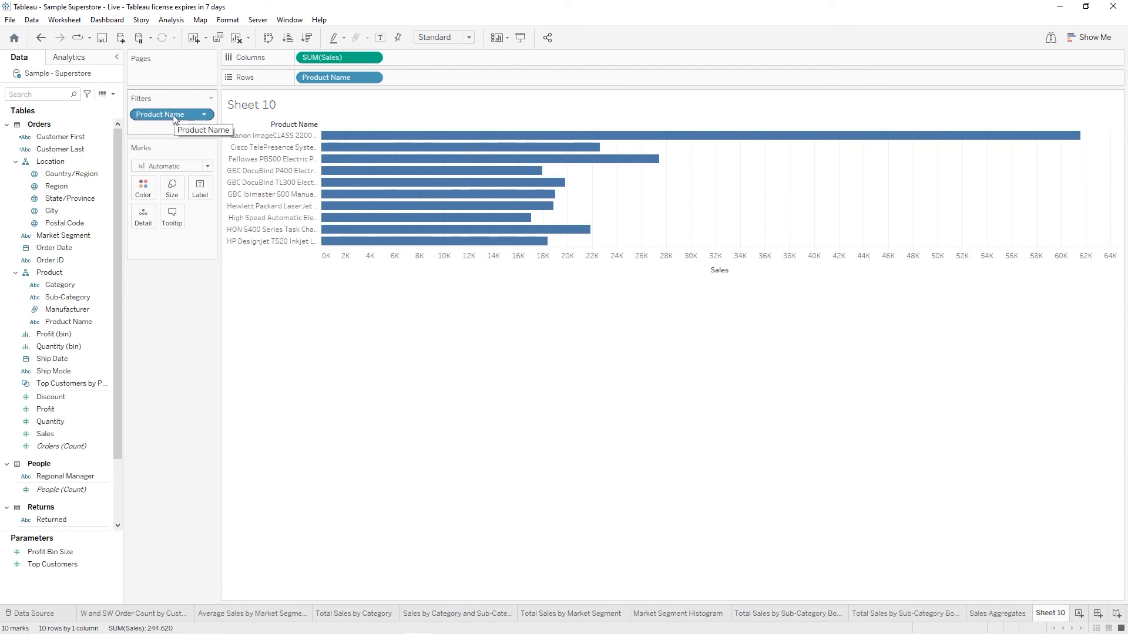
right_click(357, 81)
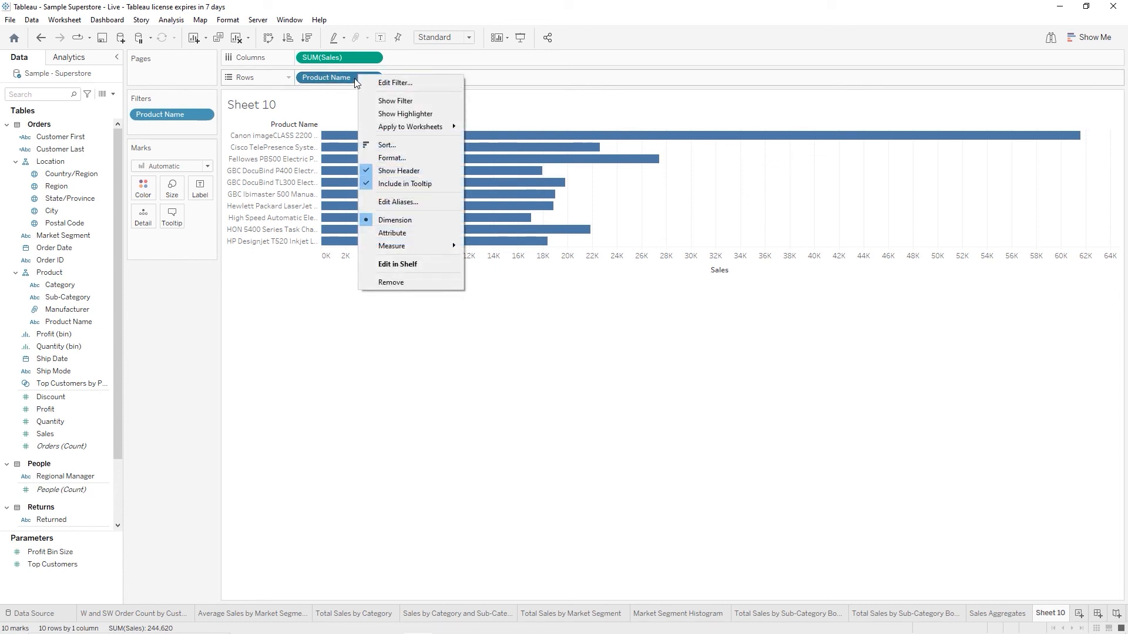
click(322, 105)
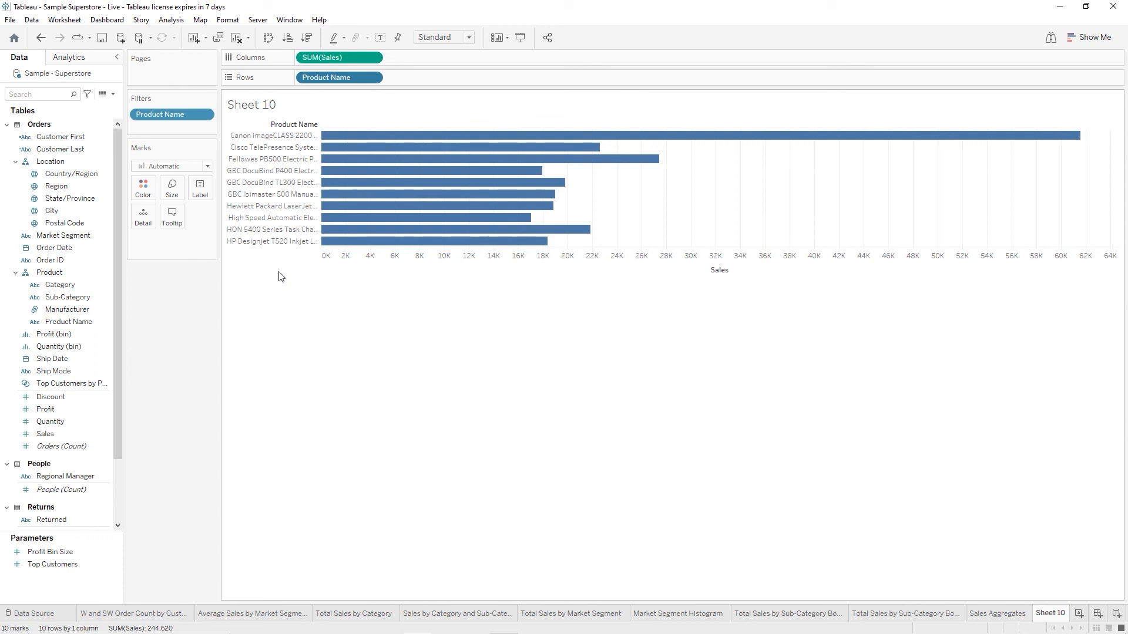
- Show mark labels on the product sales bars and color the bars orange
click(203, 193)
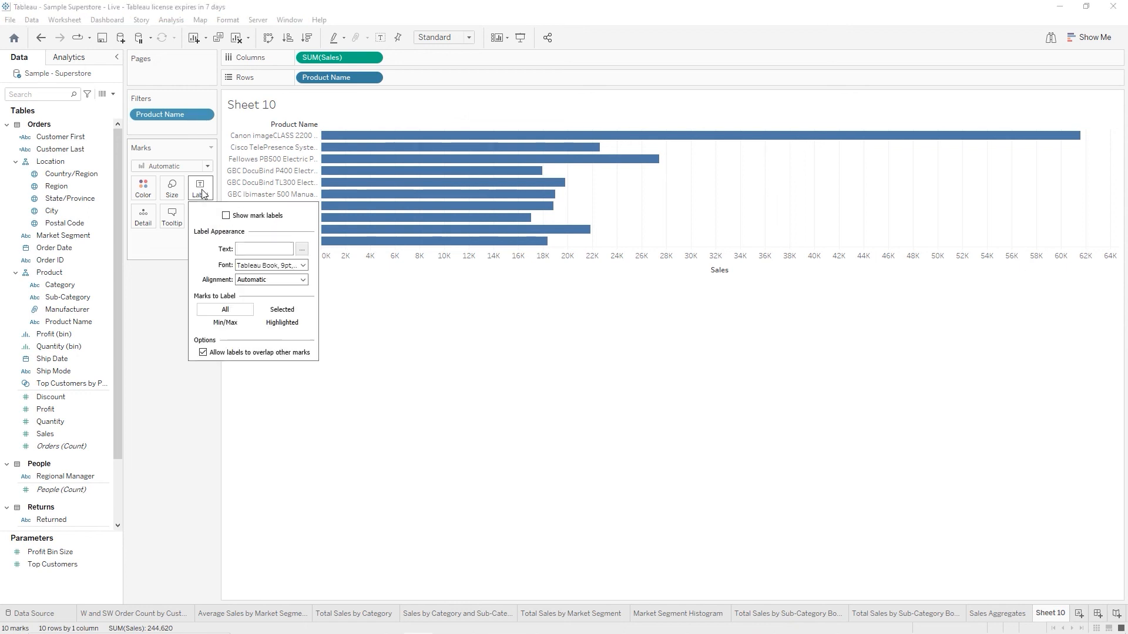
click(226, 217)
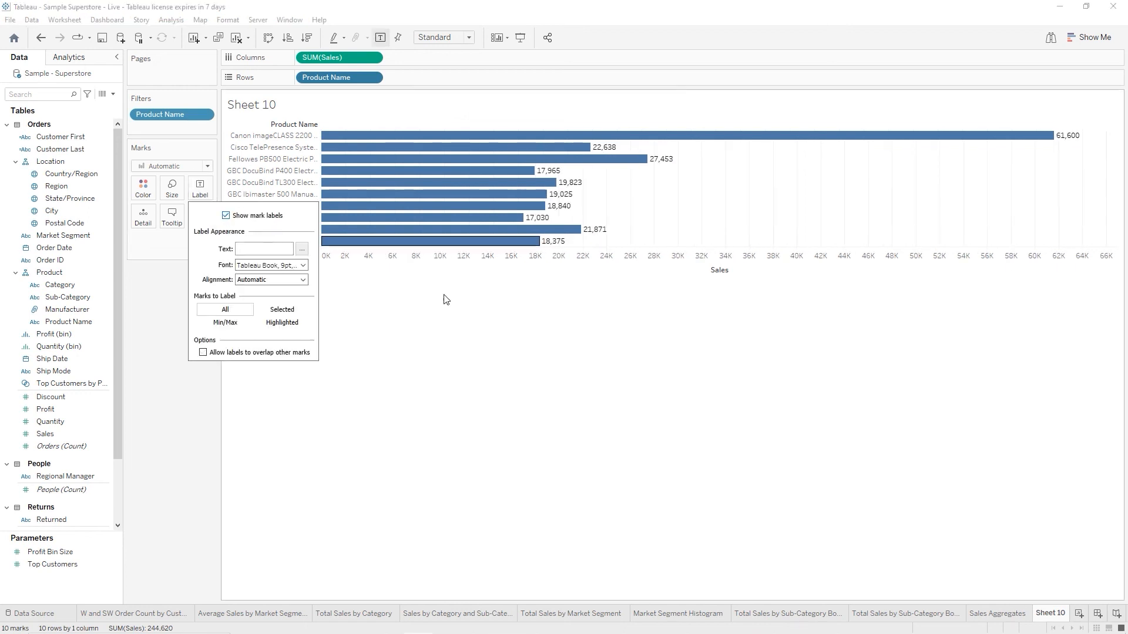
click(550, 344)
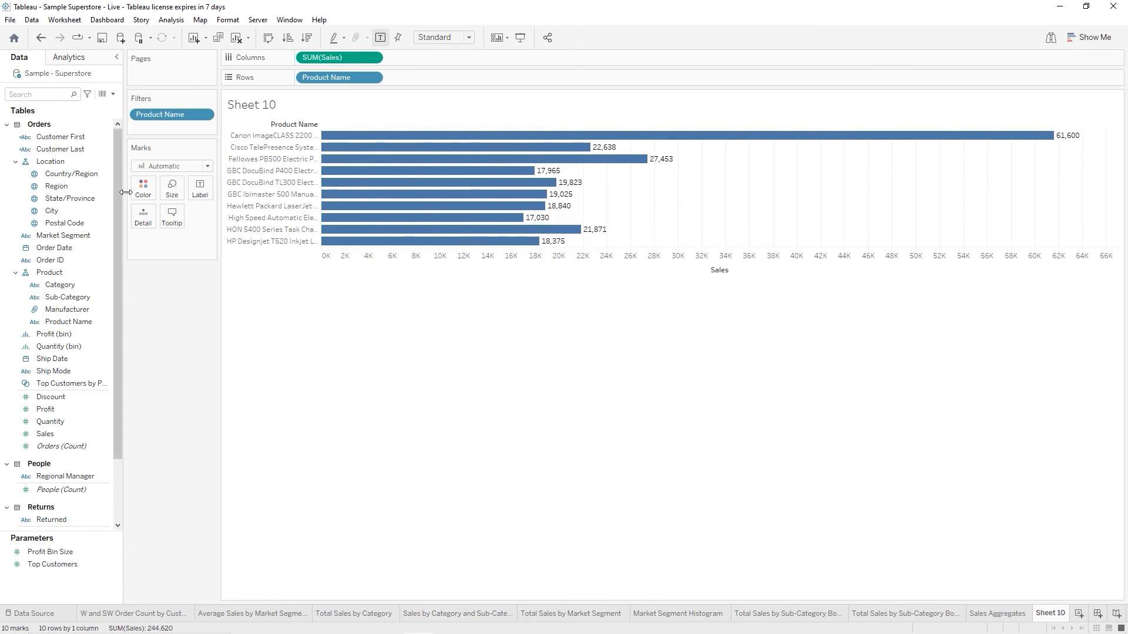
click(145, 195)
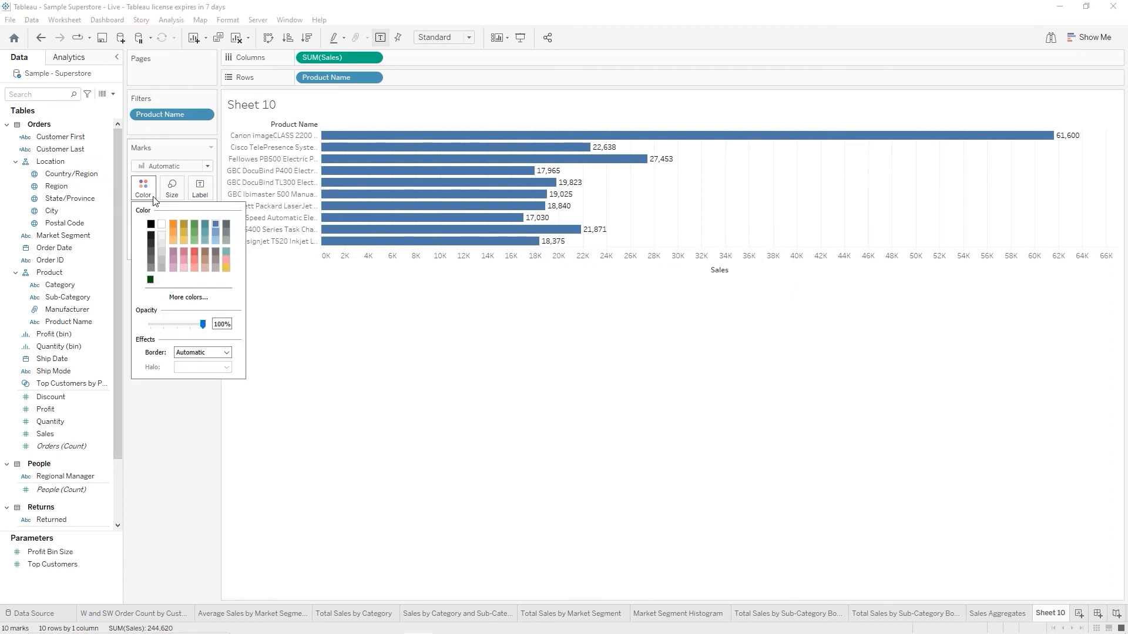
click(175, 226)
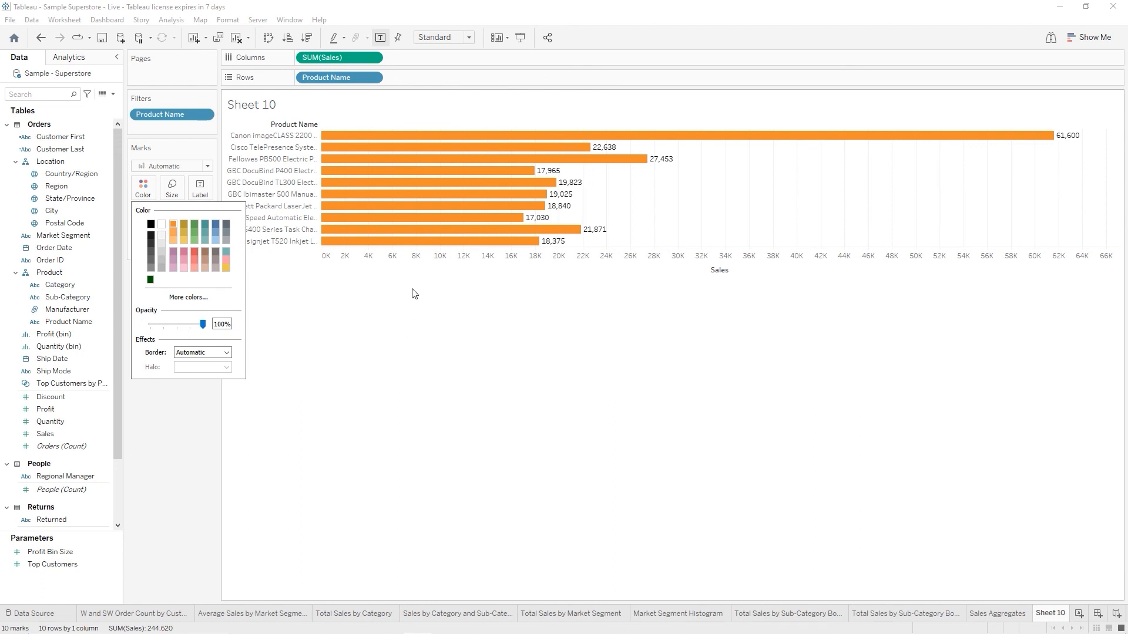
- Fit the chart to Entire View and widen the Product Name header column for the long names
click(470, 37)
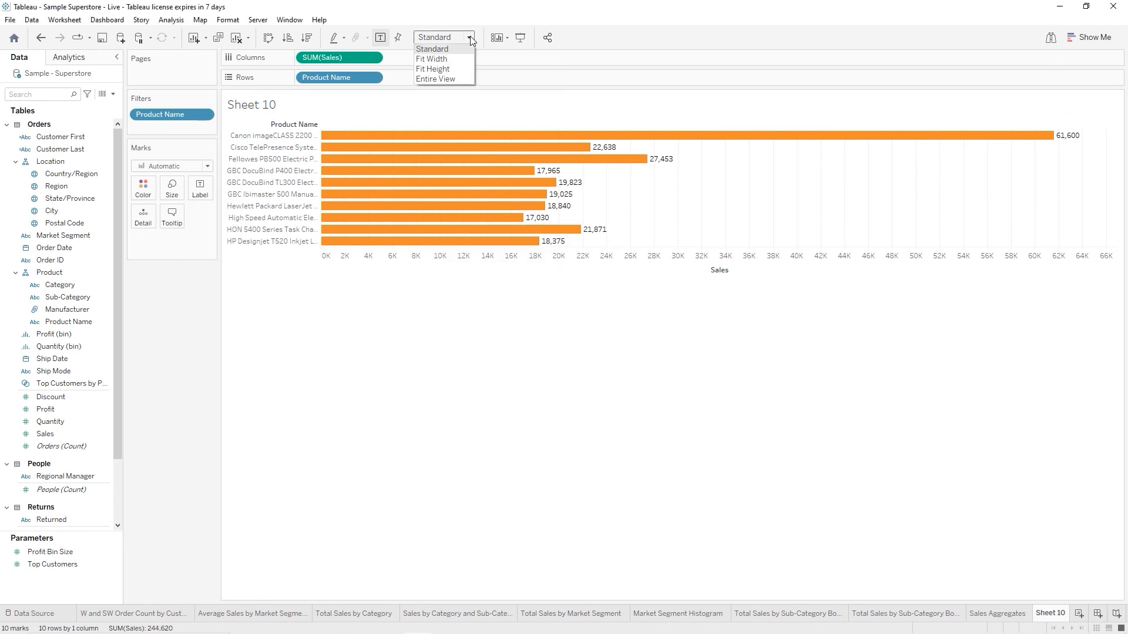
click(445, 79)
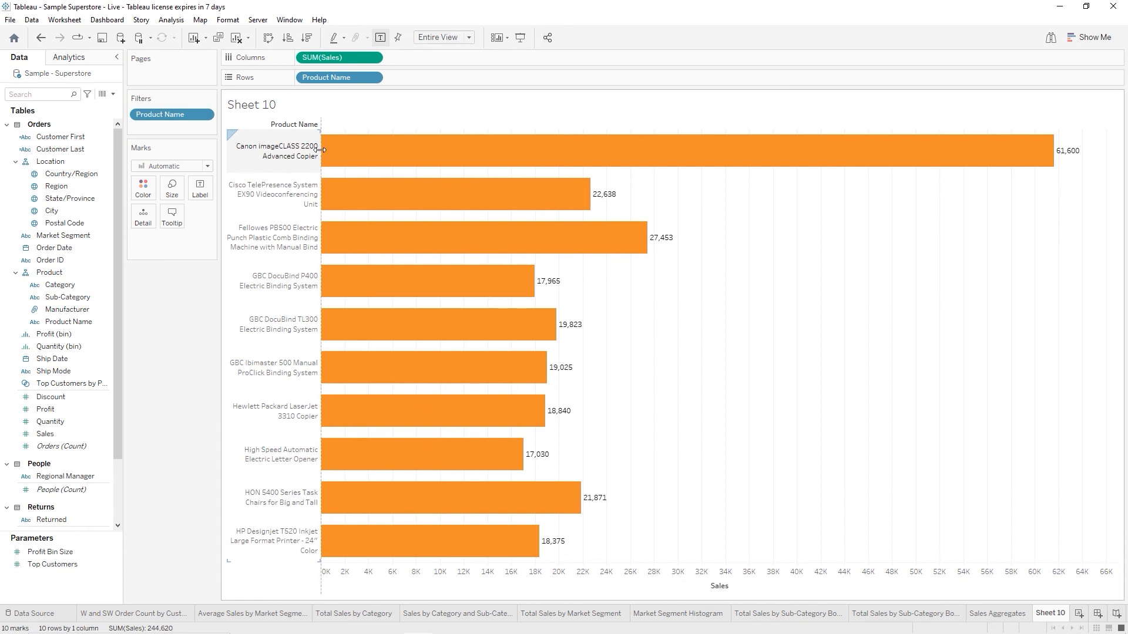
drag(320, 151, 397, 164)
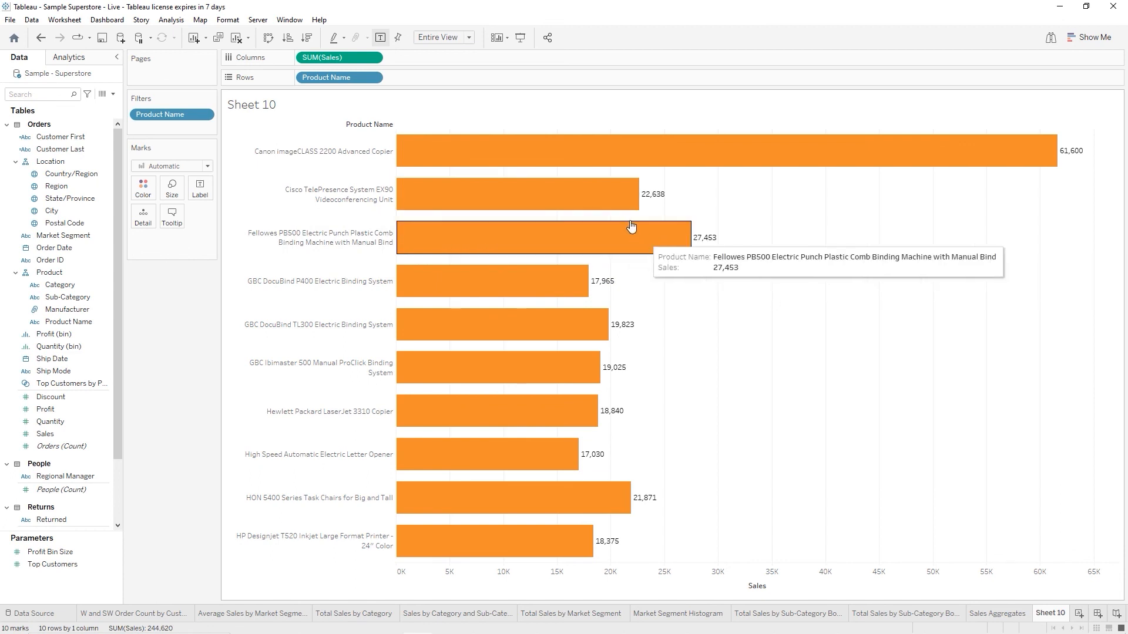
- Rename Sheet 10 as Top 10 Products by Sales Value
double_click(1049, 613)
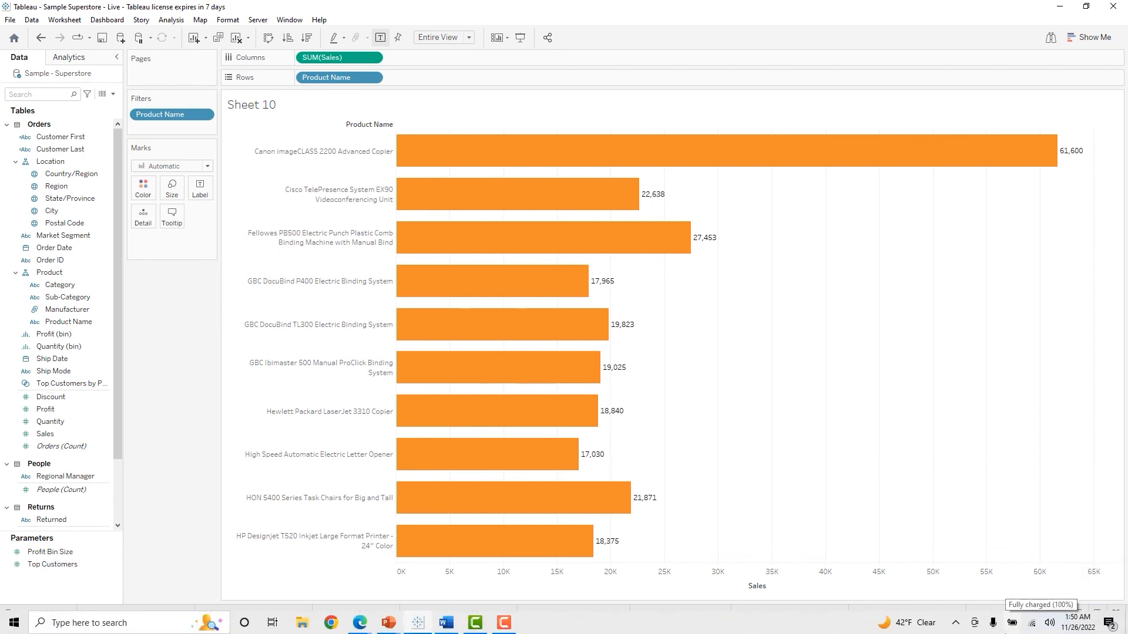
text(Top)
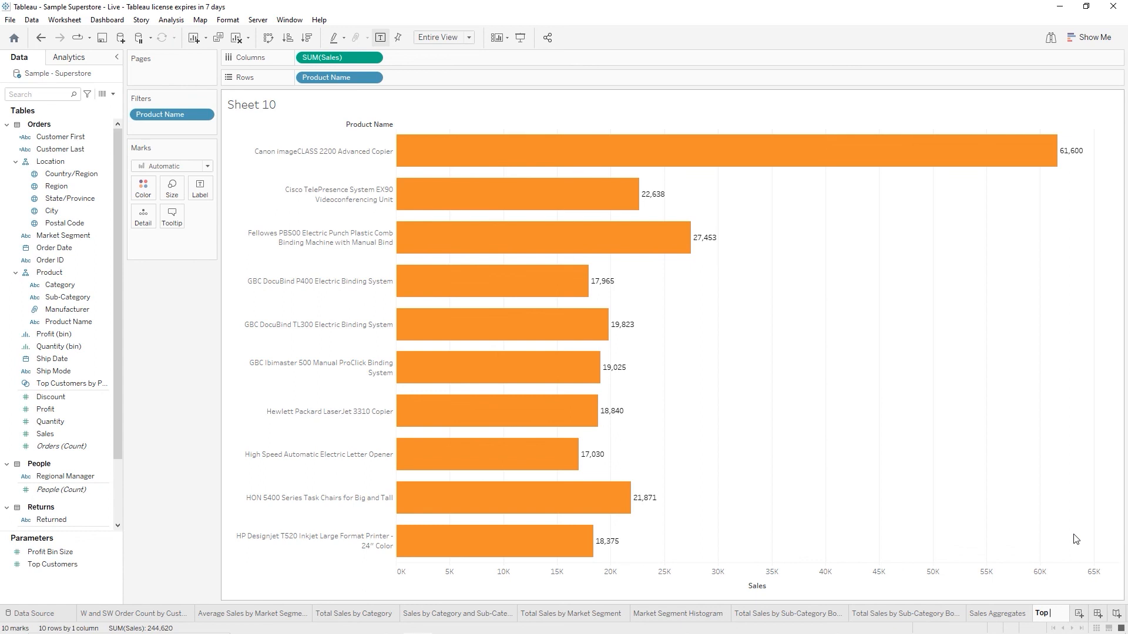
text( 10 Prod)
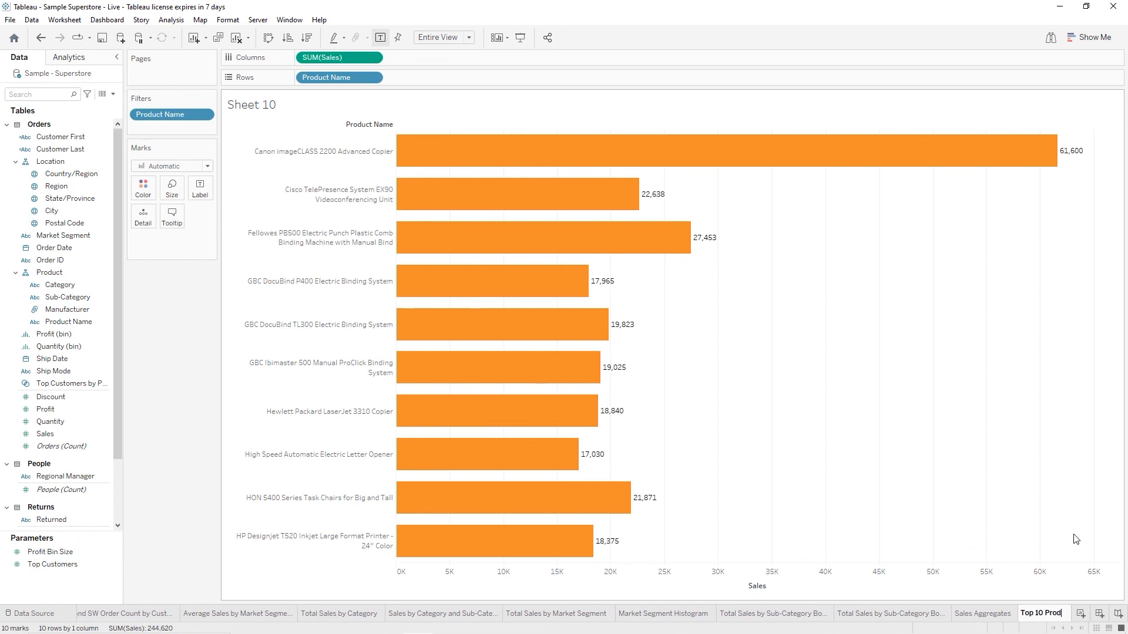
text(ucts by Sales Value)
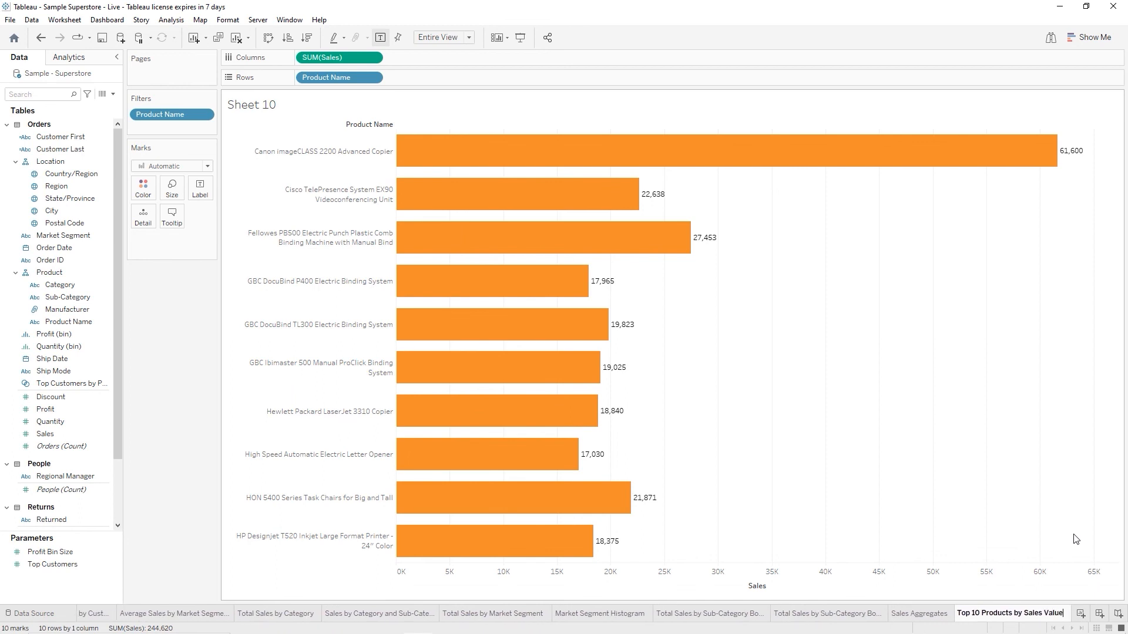
key(Return)
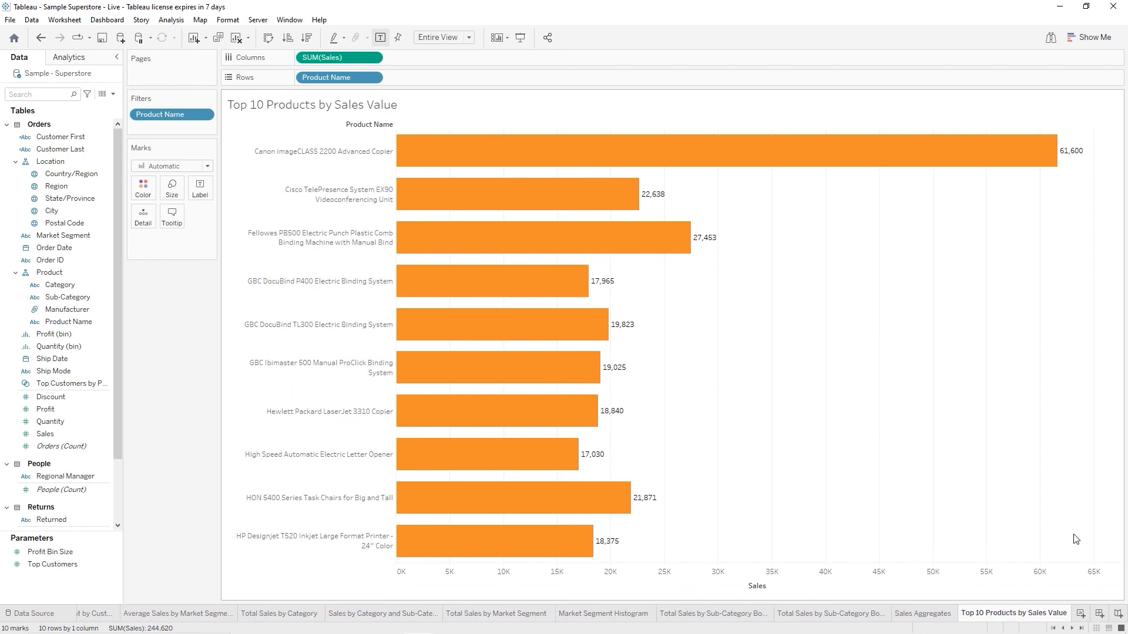